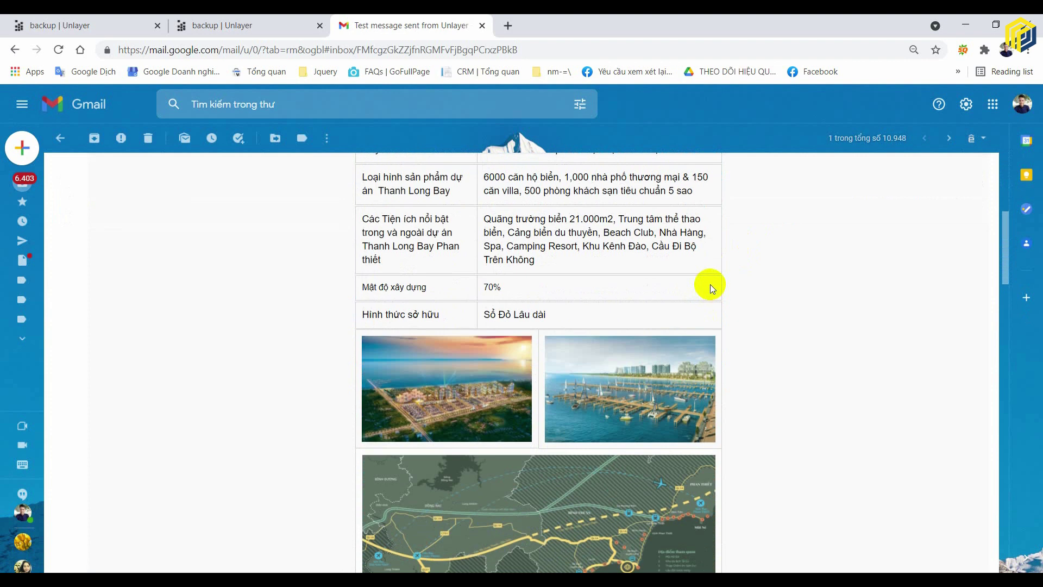
- Scroll through the Thanh Long Bay test email in Gmail, then return to the Unlayer editor
scroll(709, 284, down, 1)
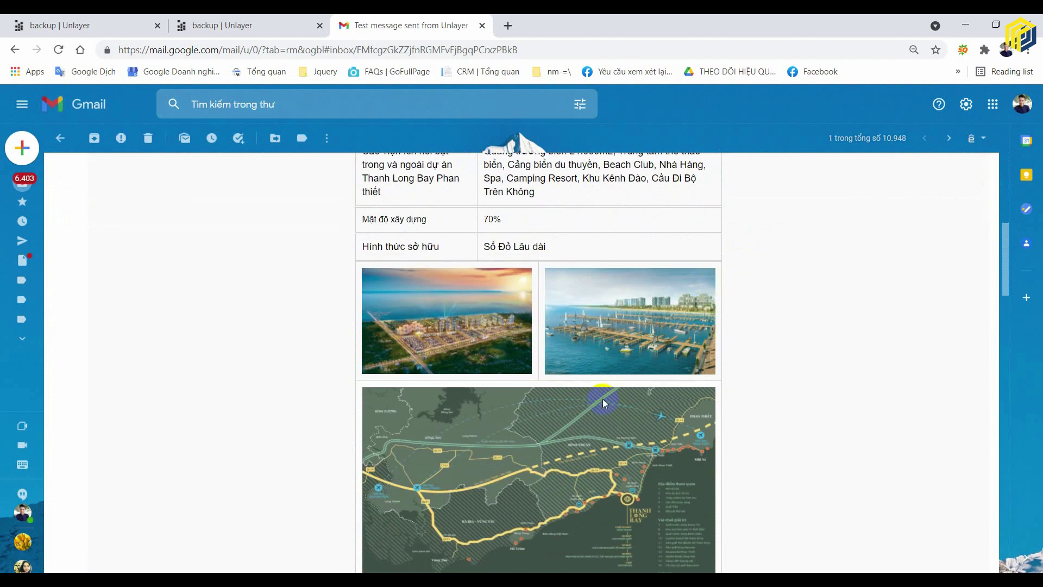
mouse_move(716, 375)
scroll(735, 370, down, 7)
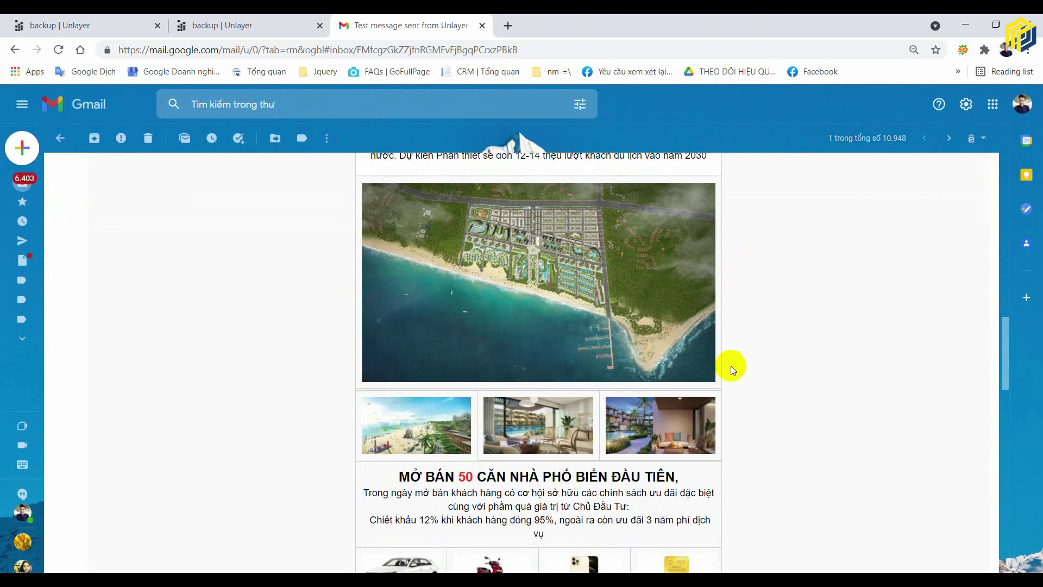
scroll(726, 361, down, 4)
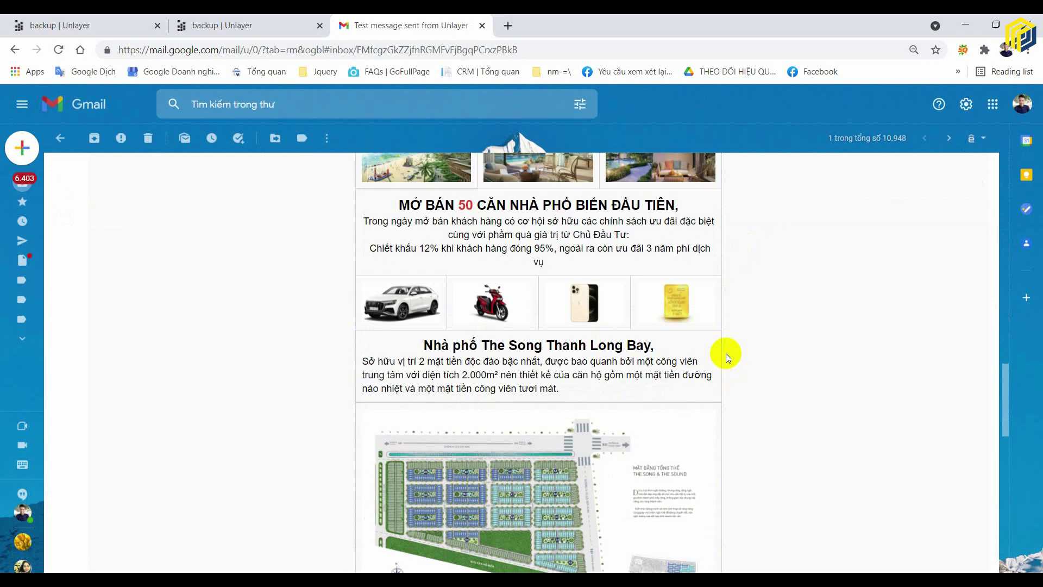
scroll(725, 353, down, 2)
scroll(725, 353, up, 3)
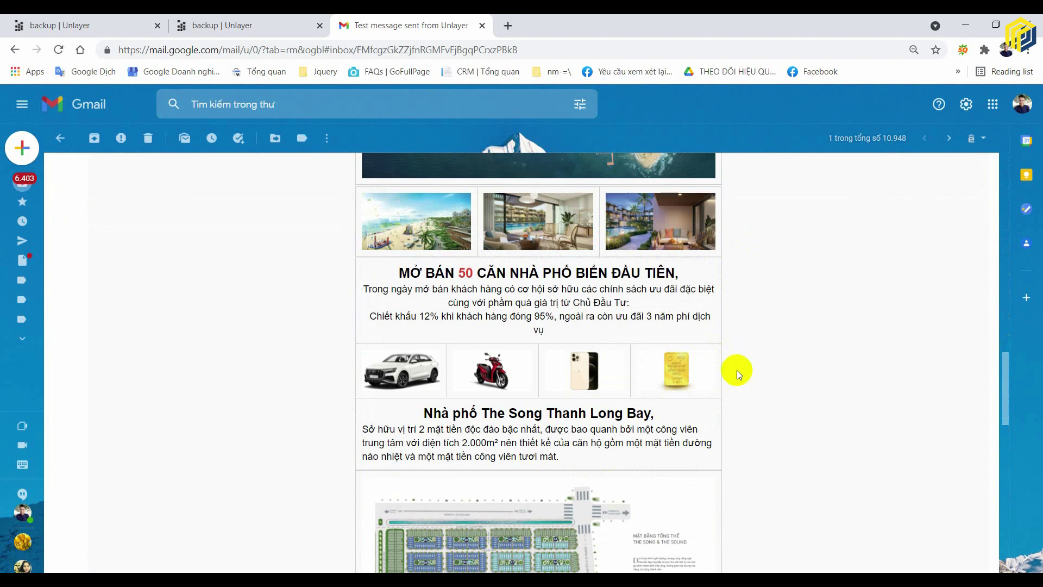
scroll(735, 369, down, 12)
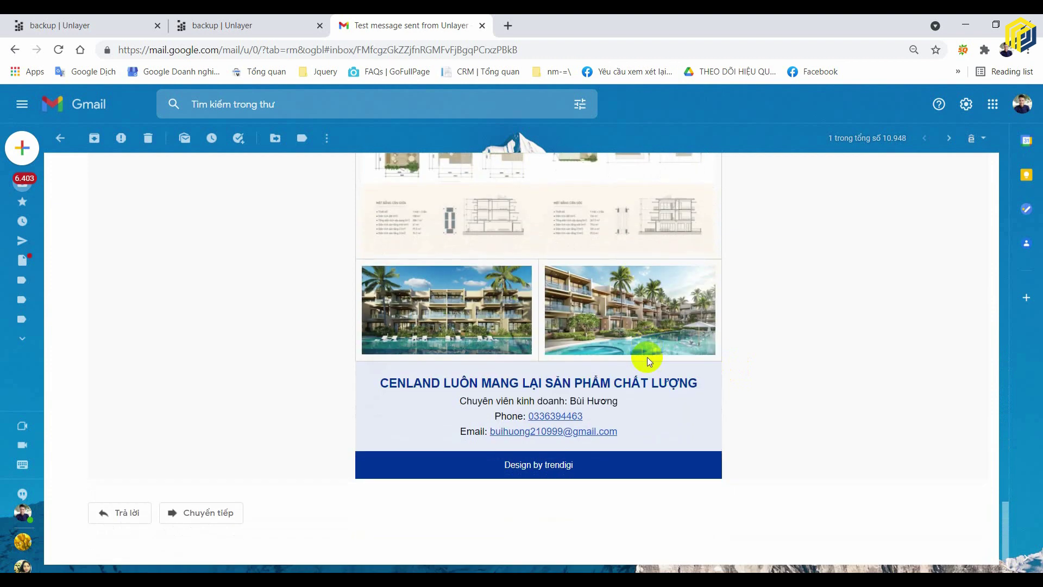
scroll(647, 358, up, 10)
scroll(649, 360, up, 12)
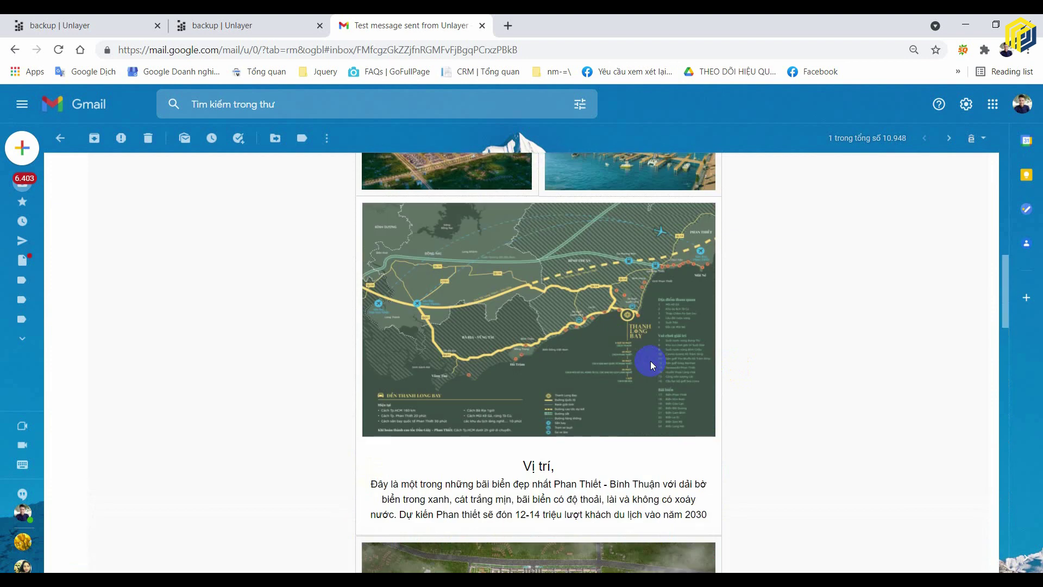
scroll(651, 360, up, 4)
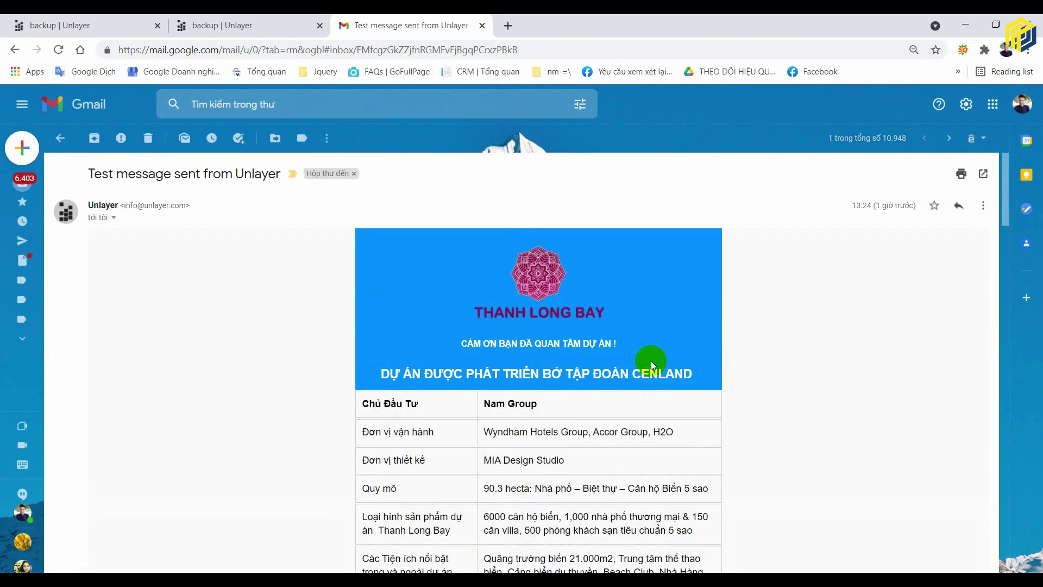
scroll(651, 361, down, 3)
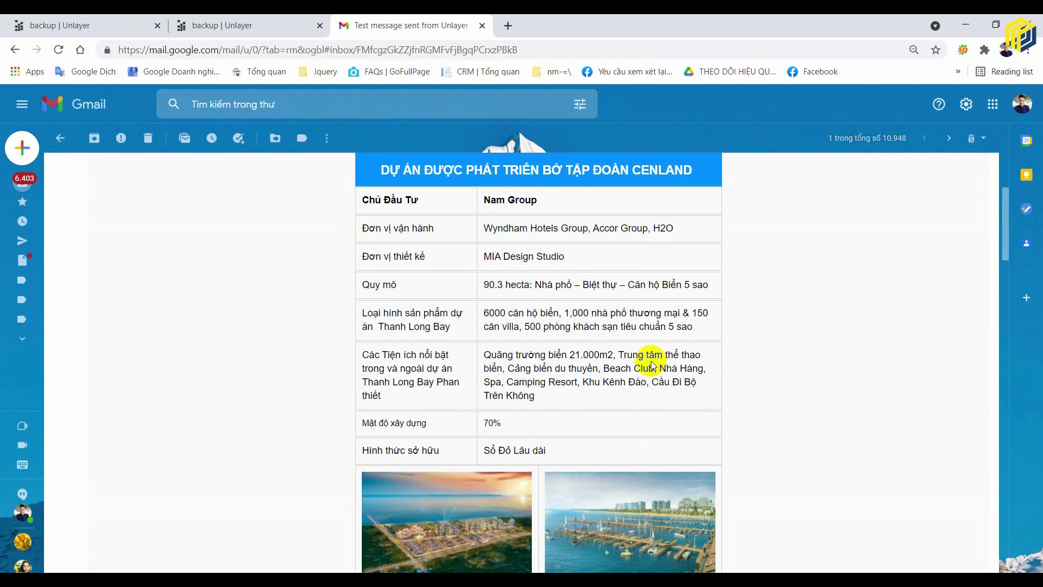
scroll(652, 365, up, 3)
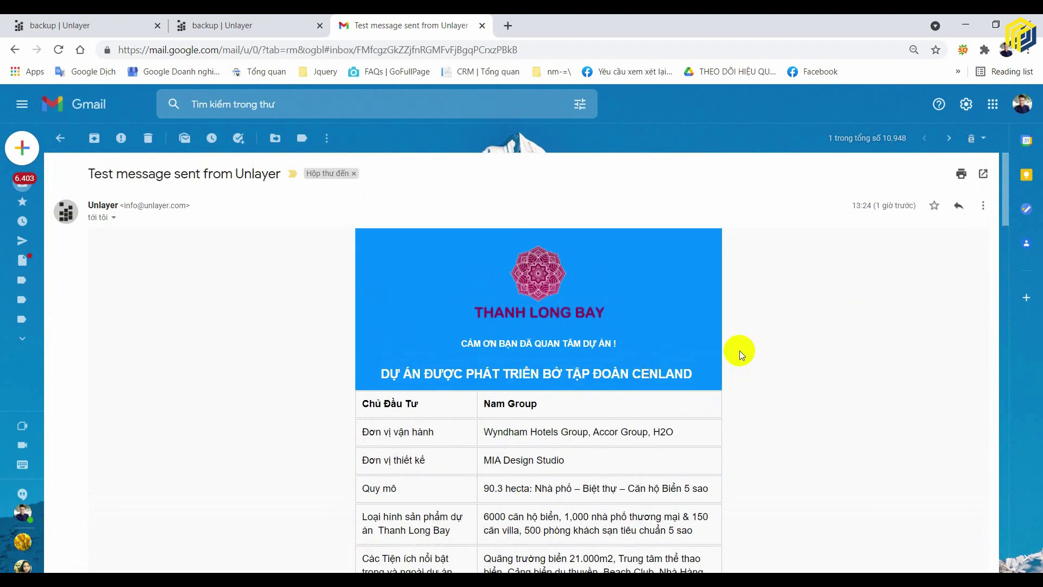
scroll(661, 364, down, 13)
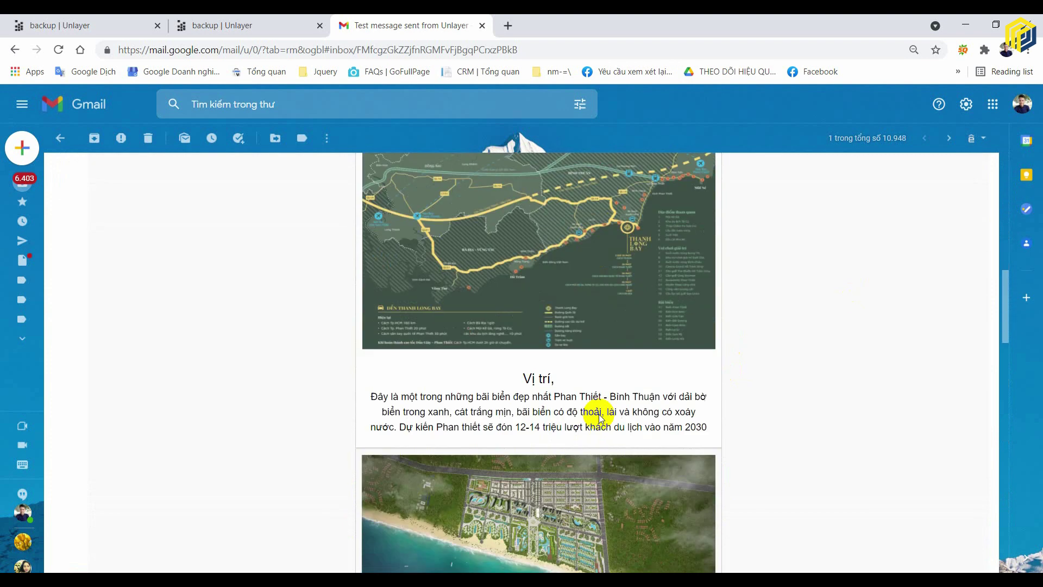
scroll(599, 413, down, 5)
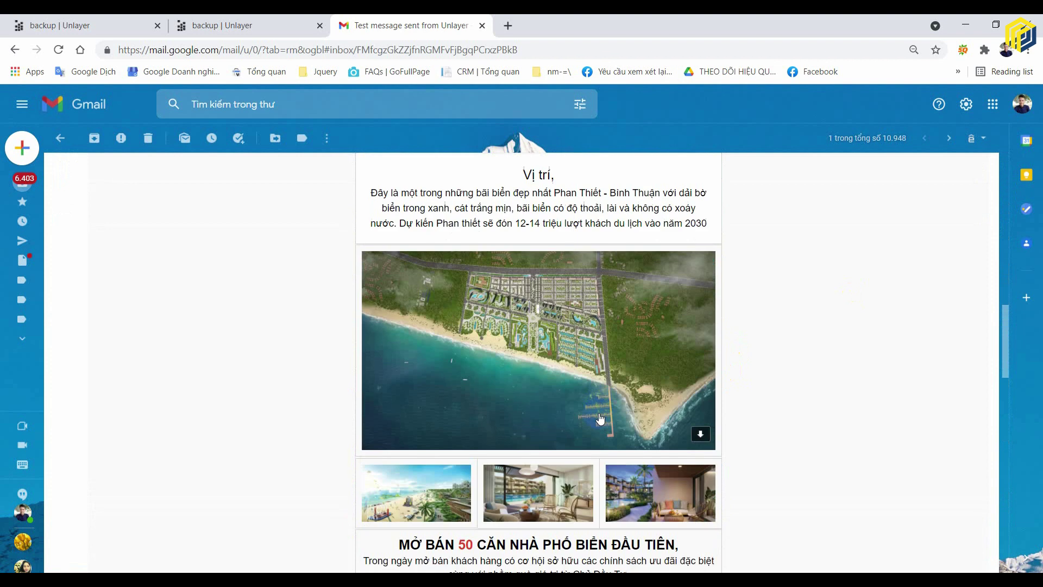
scroll(602, 410, down, 3)
scroll(601, 410, down, 10)
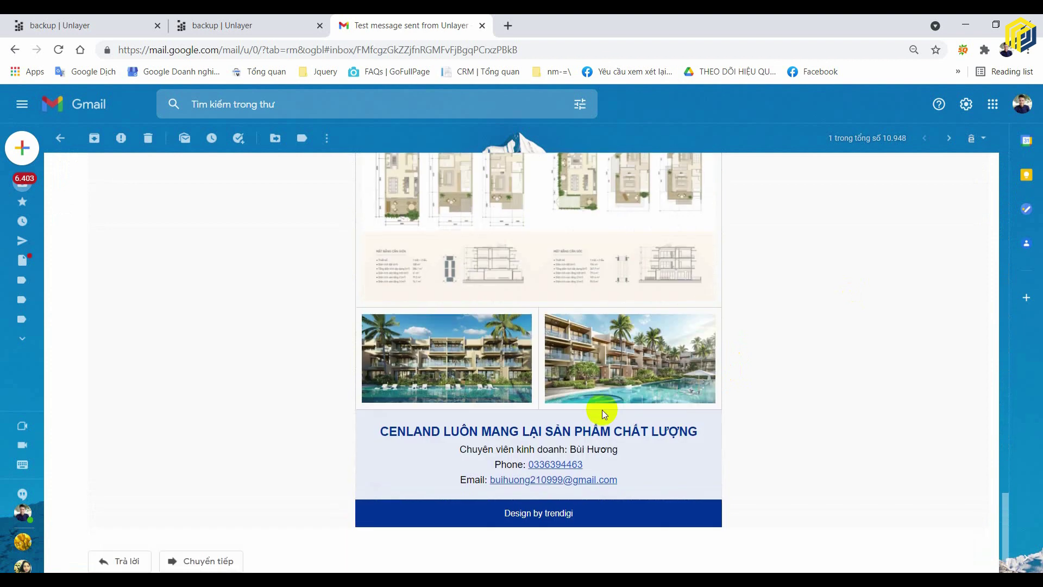
click(213, 23)
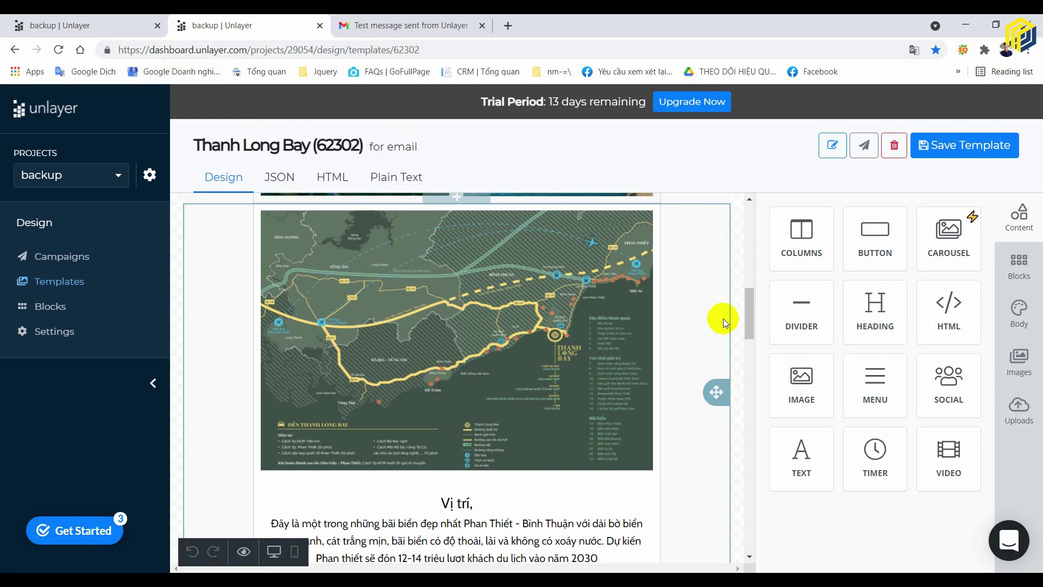
- Leave the editor for the Templates list and start a new template
scroll(717, 348, up, 8)
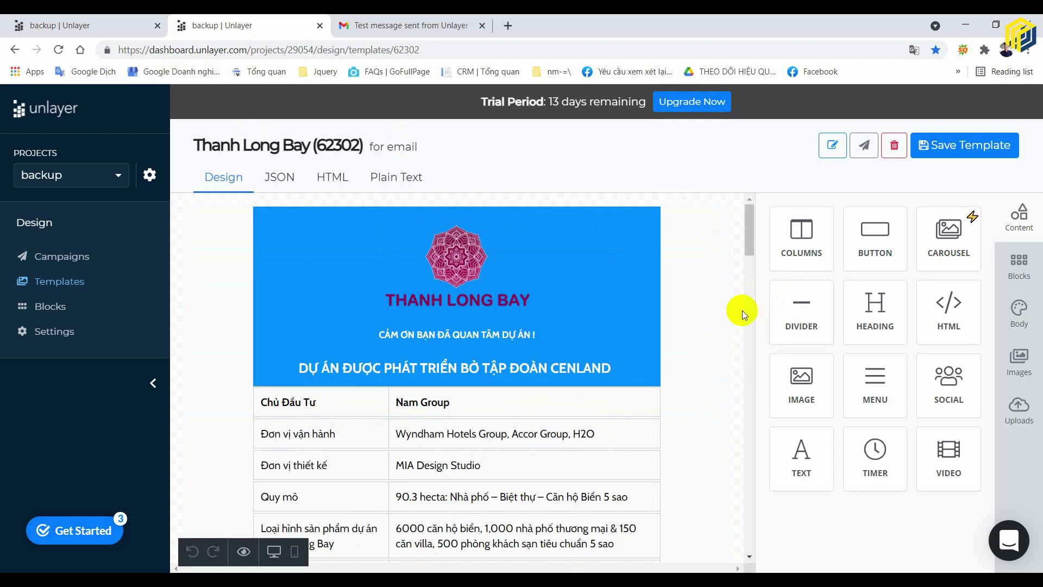
click(60, 257)
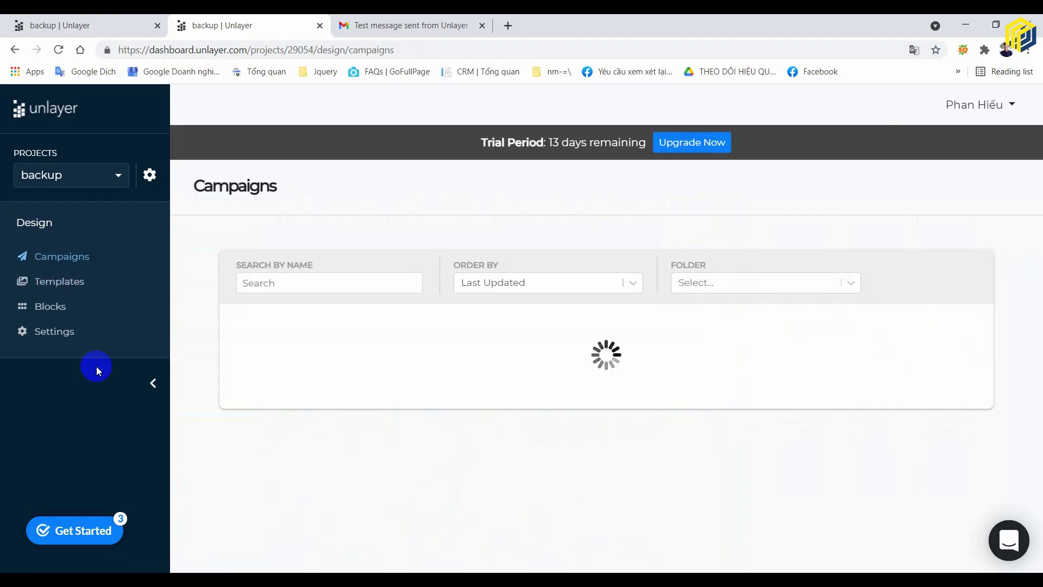
click(58, 281)
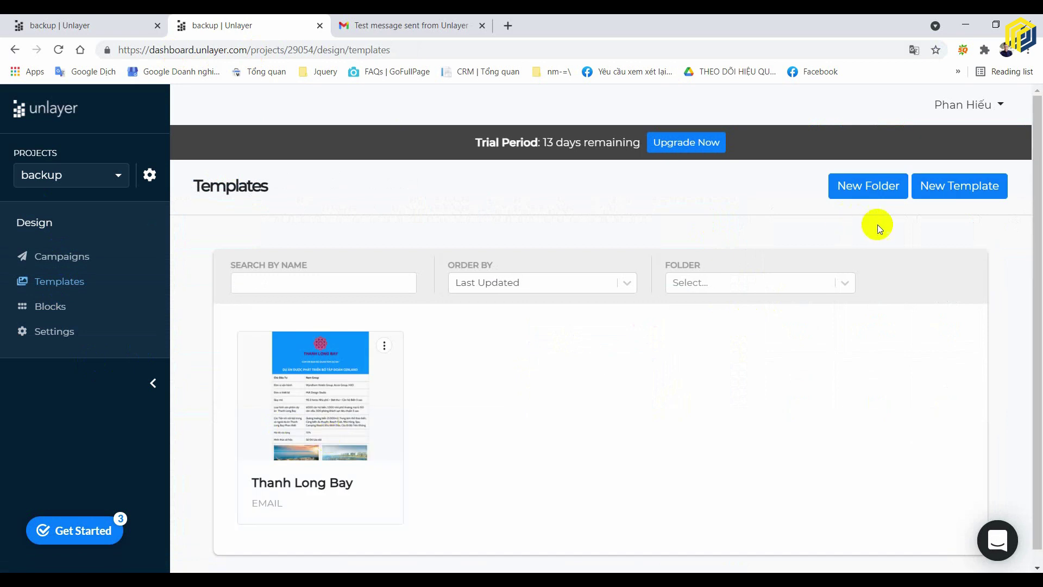
click(35, 262)
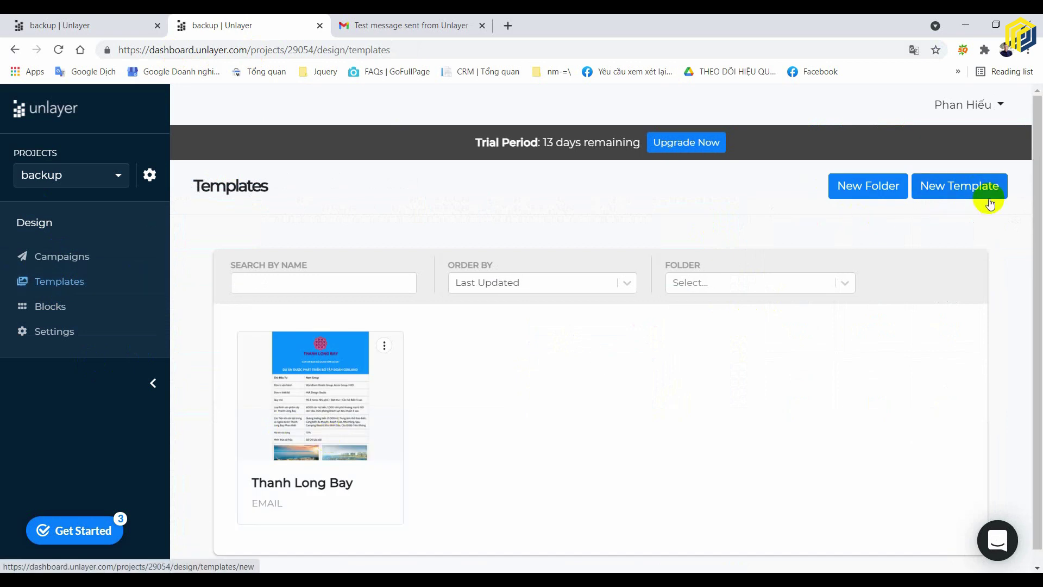
click(978, 188)
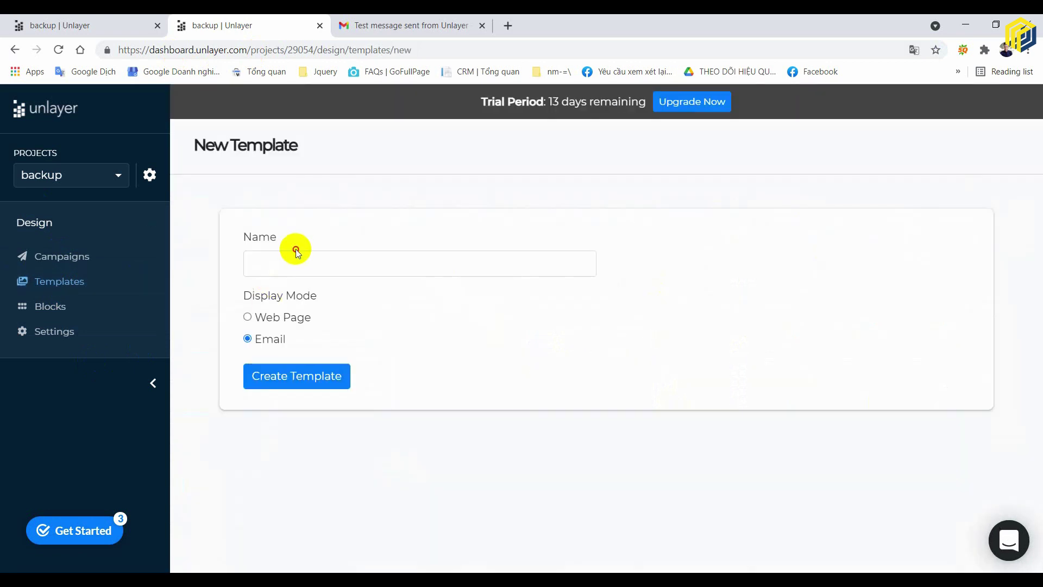
- Name the new template 'Aqua City' in Email mode and create it
click(304, 261)
text(Thanh)
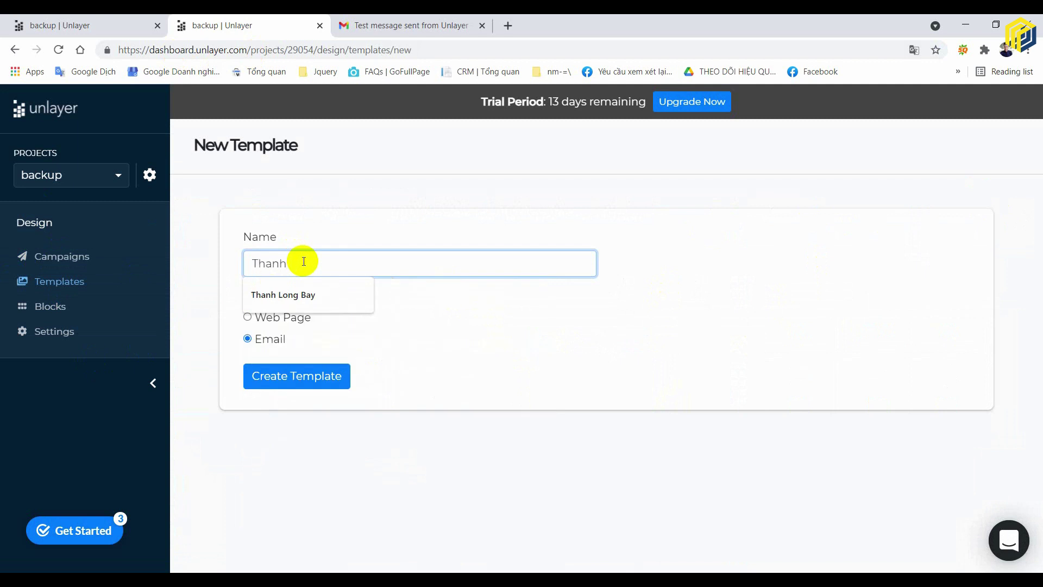
key(ctrl+a)
key(BackSpace)
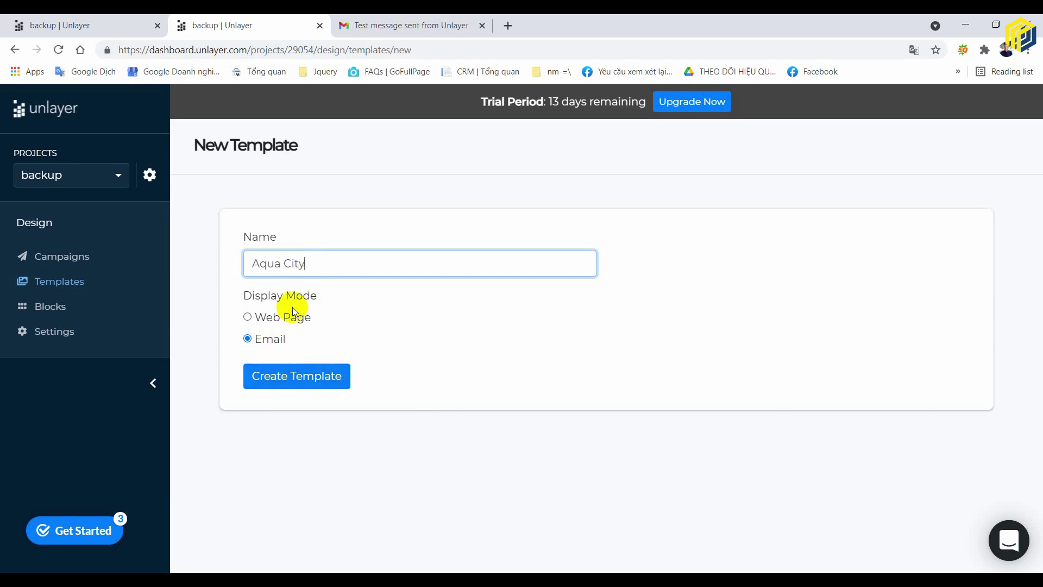
click(321, 385)
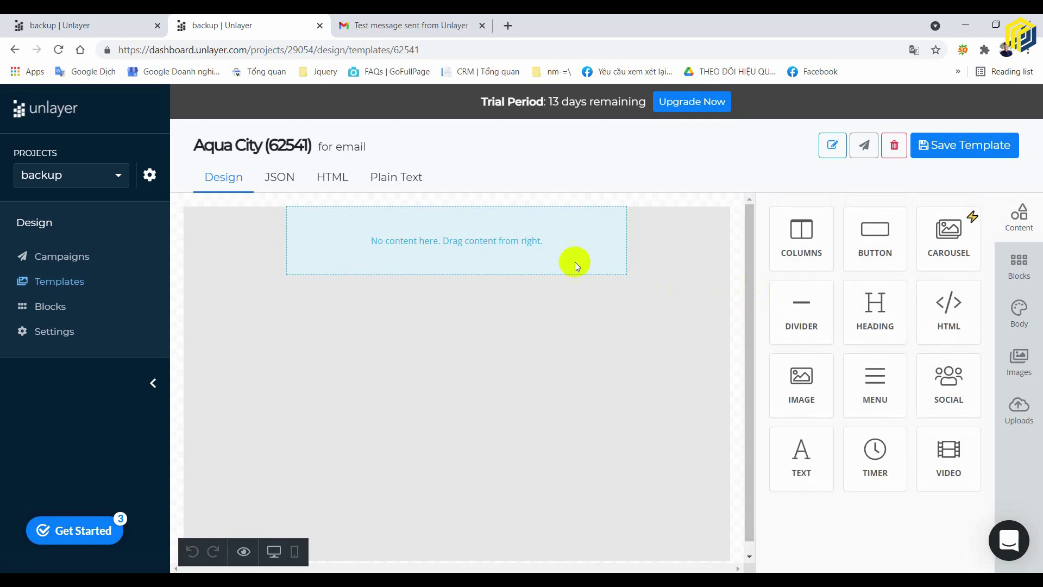
- Split the empty starting row into two columns, then revert it to one column
click(741, 250)
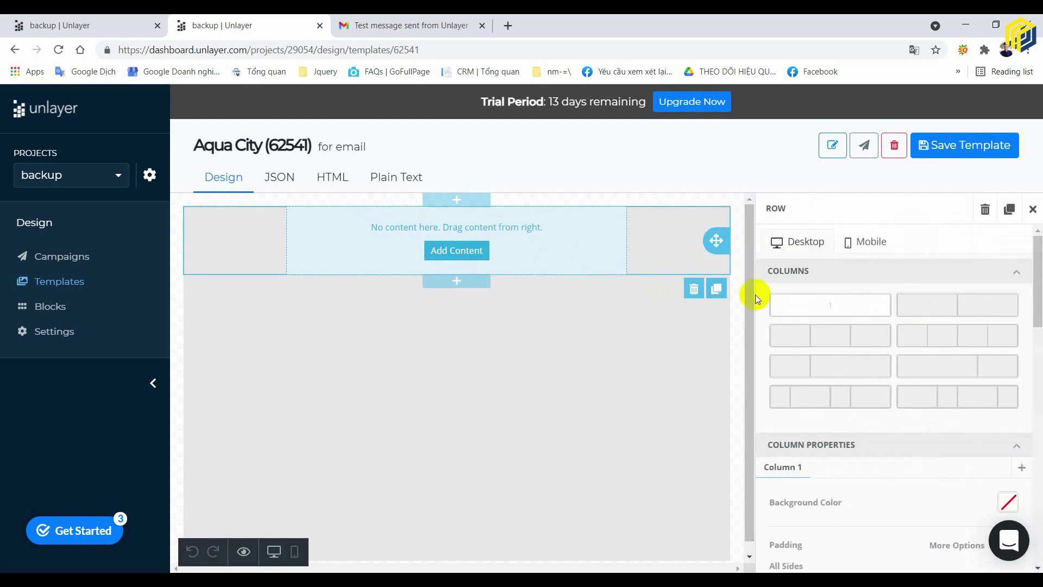
click(735, 249)
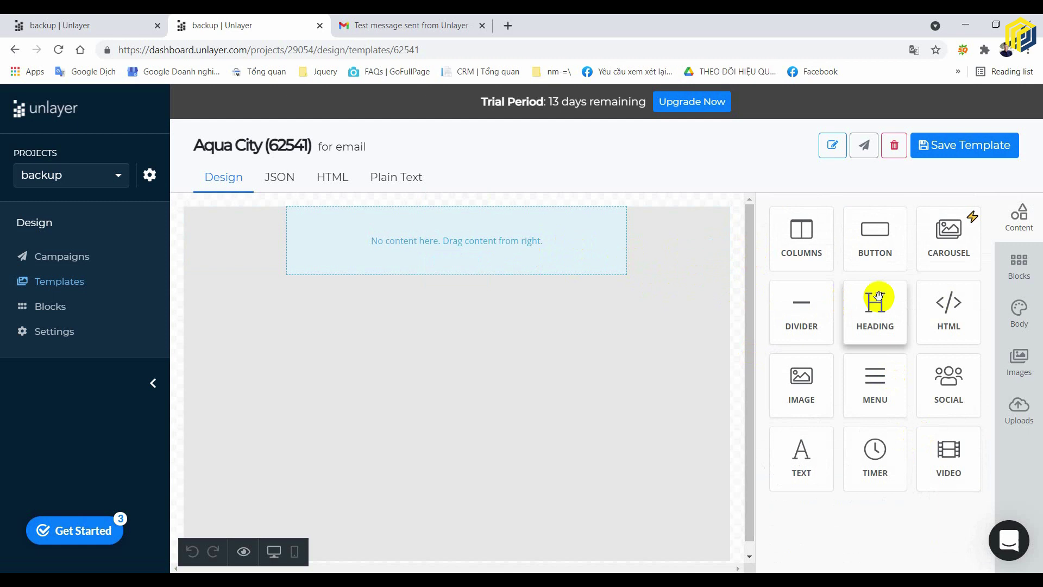
click(675, 233)
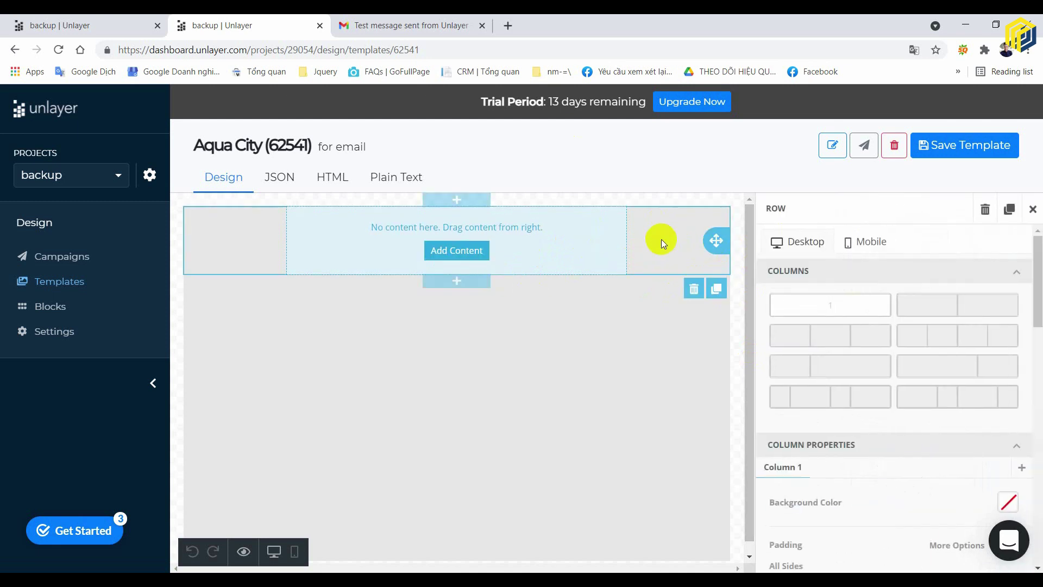
click(947, 309)
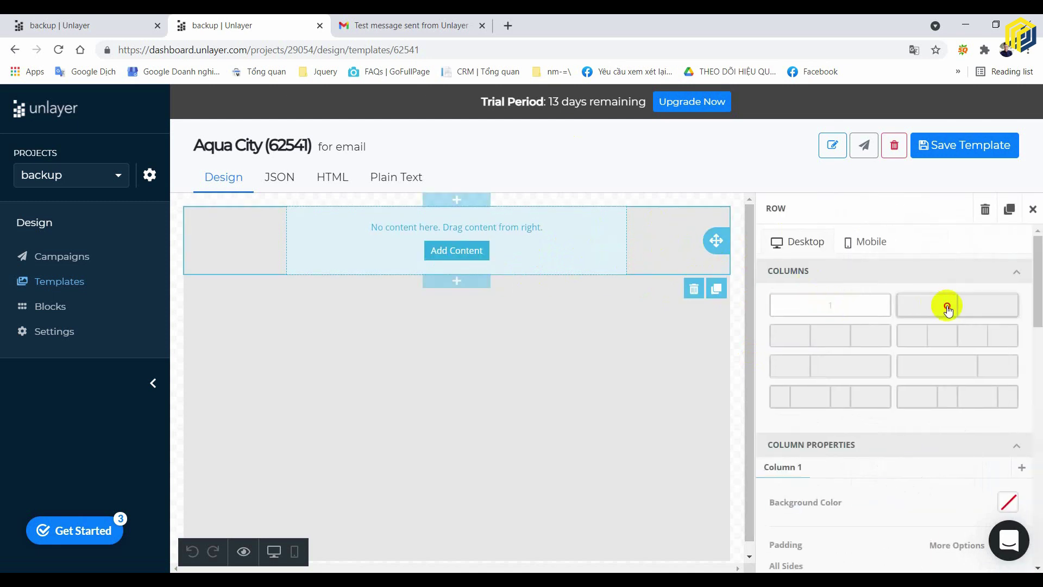
click(822, 298)
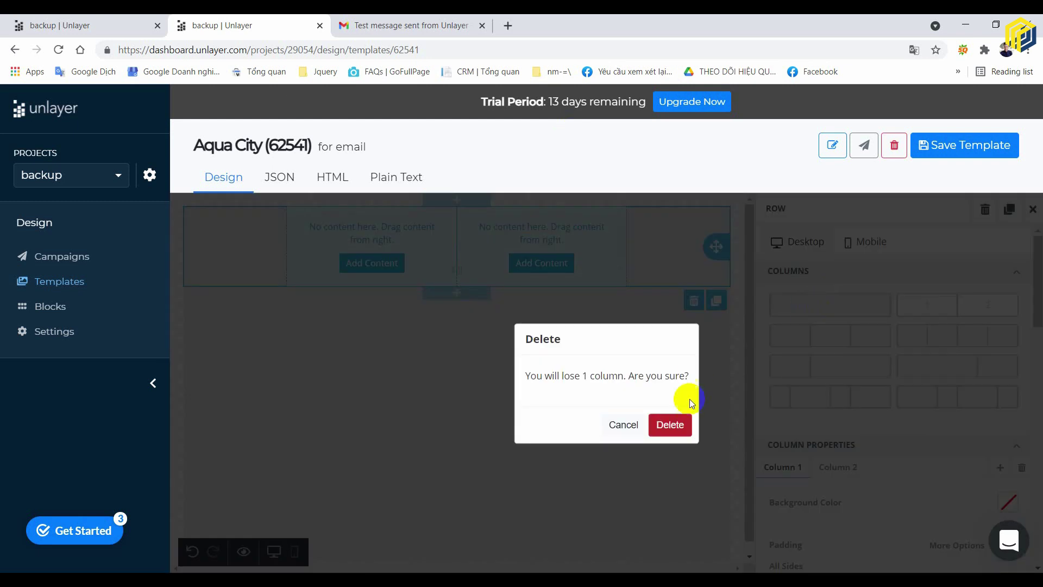
click(669, 424)
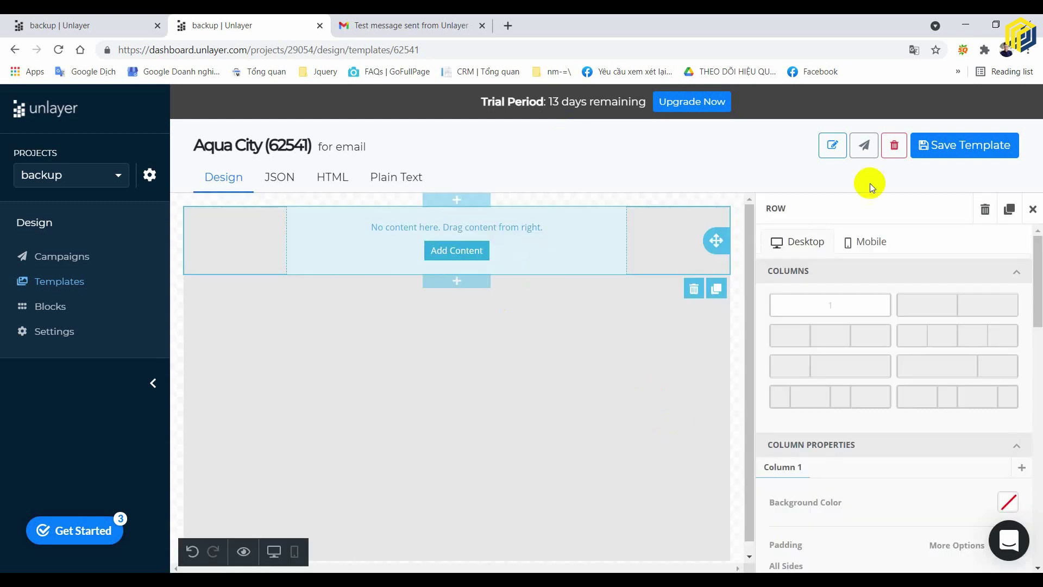
- Reselect the empty top row and bring up the content blocks list
click(471, 255)
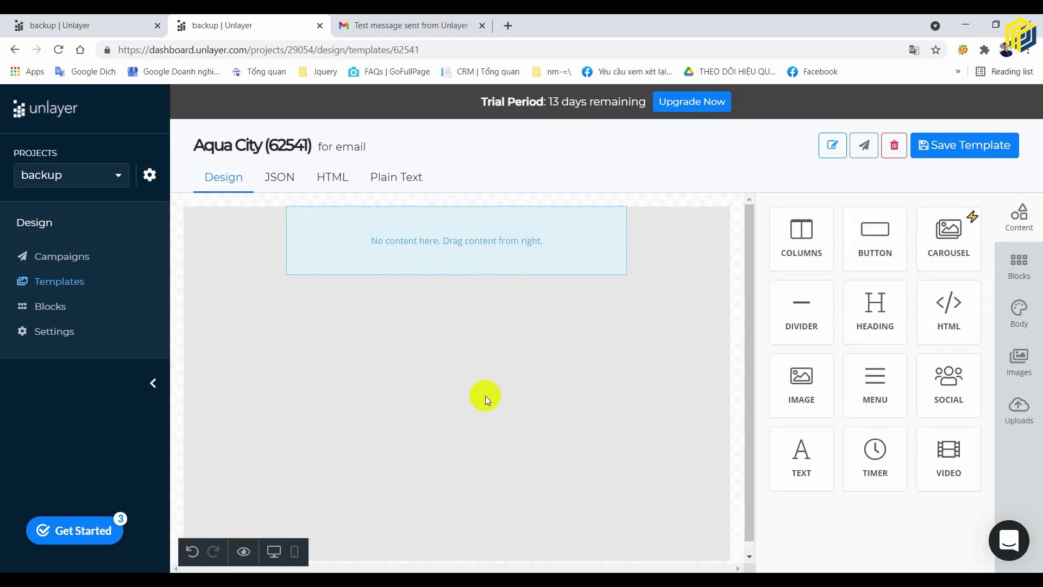
click(461, 256)
click(643, 372)
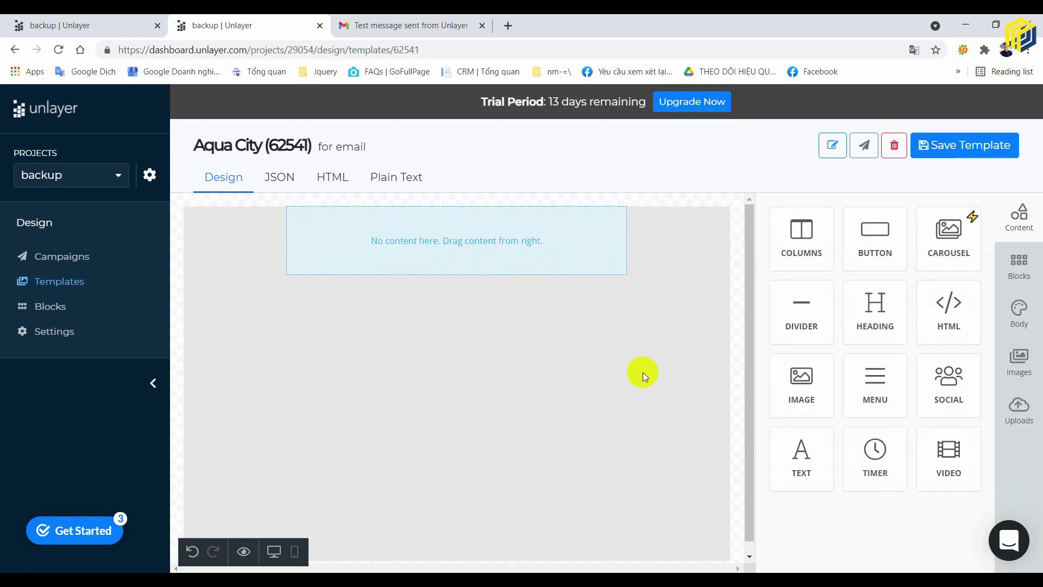
click(661, 236)
click(462, 249)
click(469, 250)
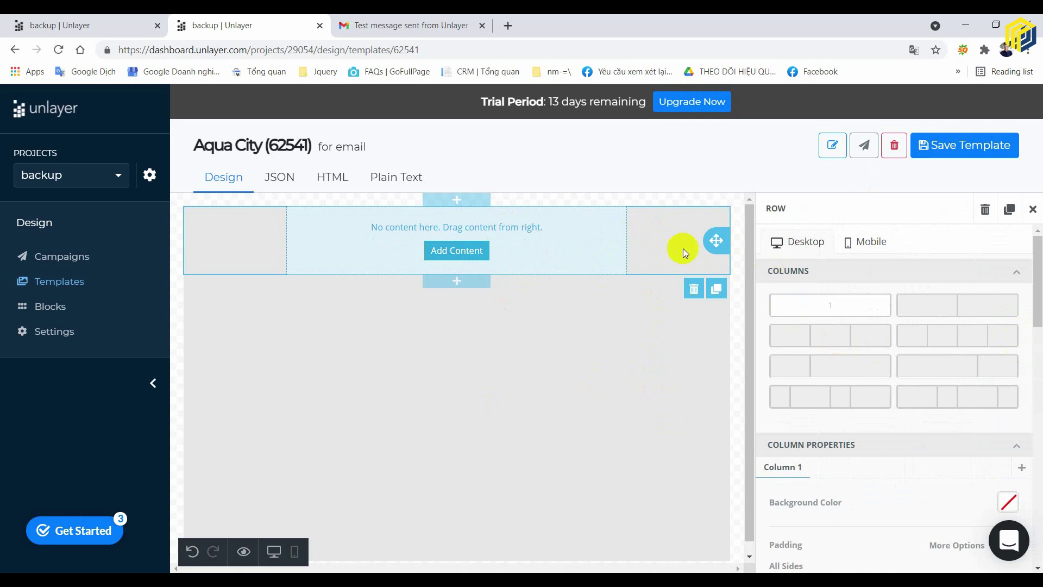
click(677, 351)
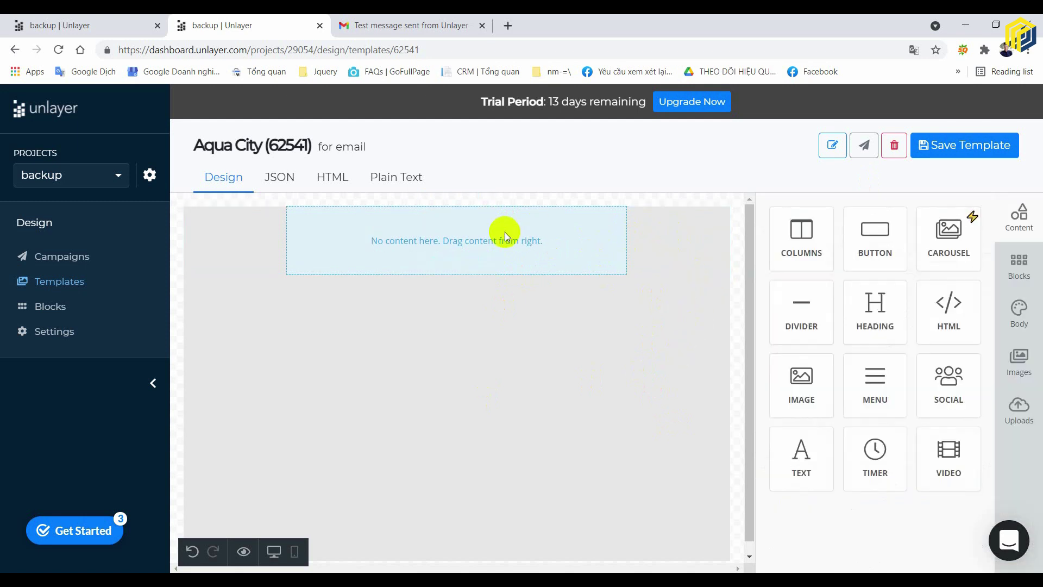
click(504, 232)
click(469, 252)
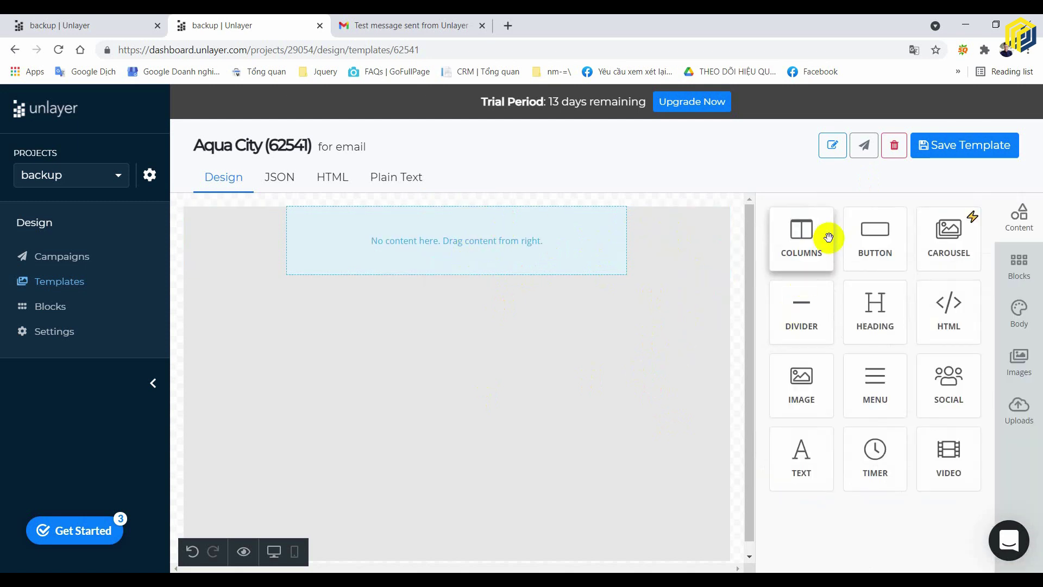
- Place an image block in the empty top row and start uploading a picture
drag(802, 391, 504, 238)
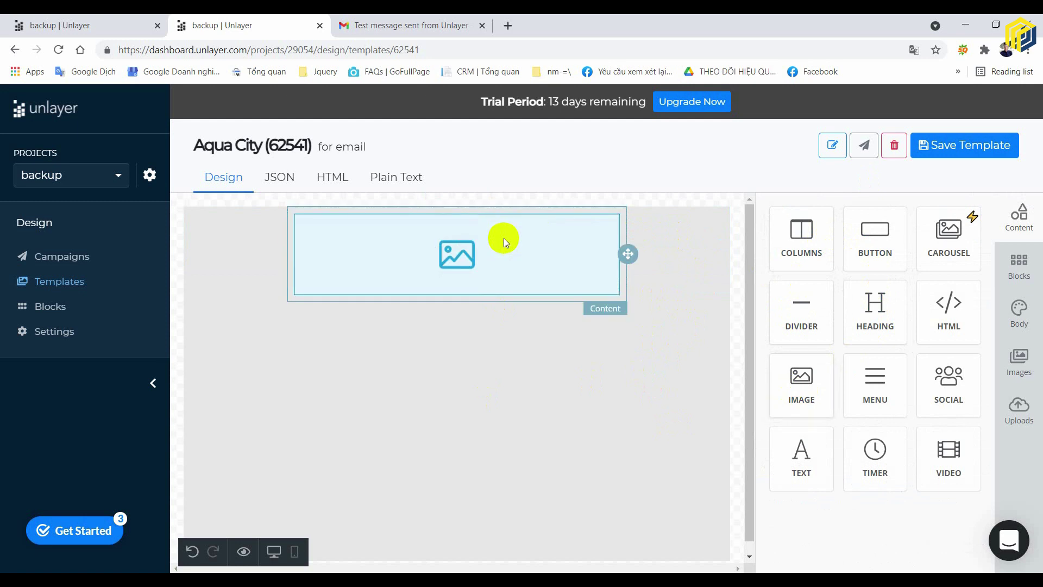
click(456, 258)
click(880, 302)
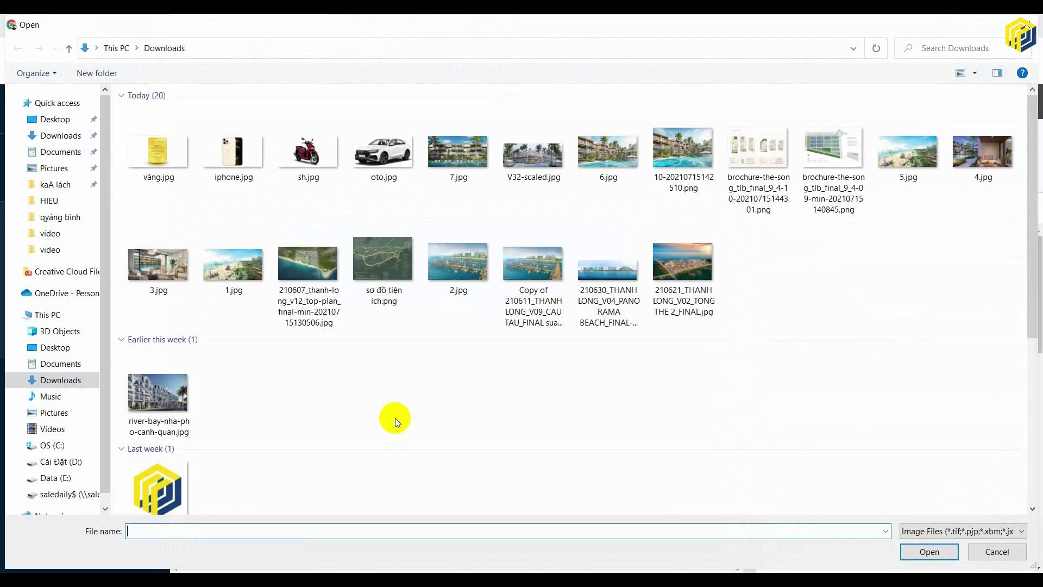
click(459, 152)
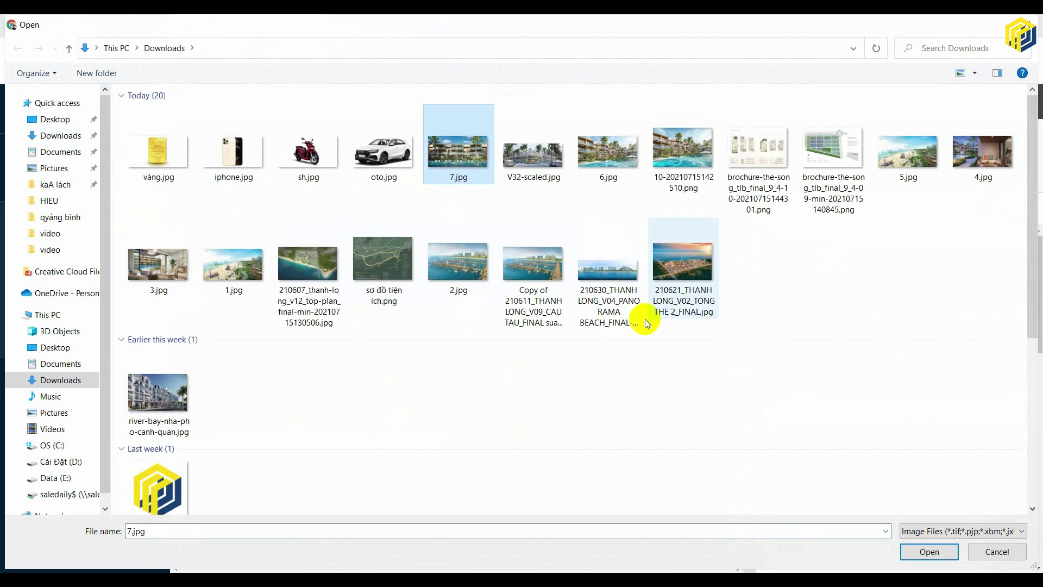
- Browse Downloads, Desktop, qyảng bình and banner-quảng-cáo folders, then close the file dialog
click(68, 138)
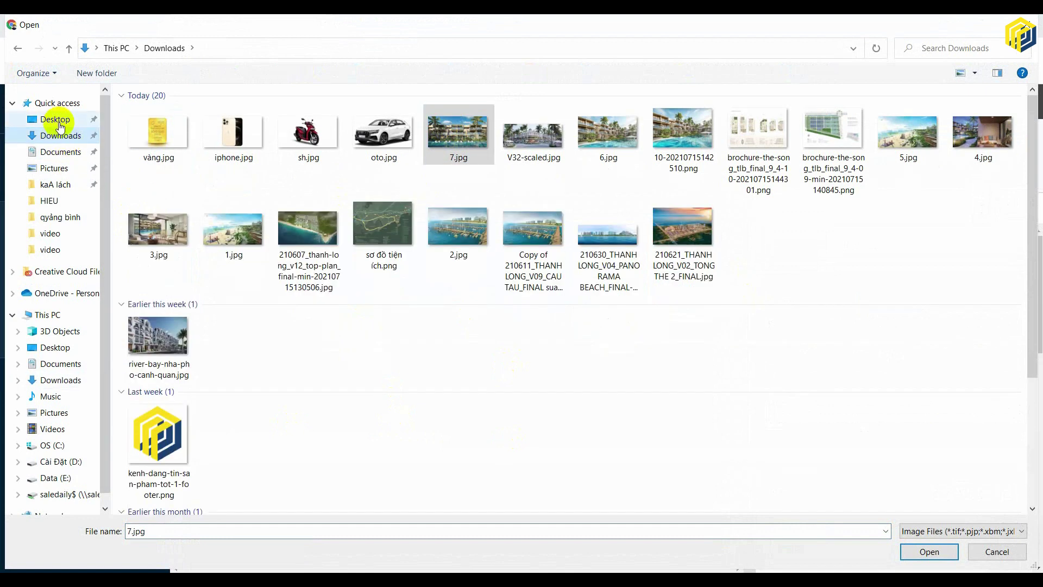
click(54, 120)
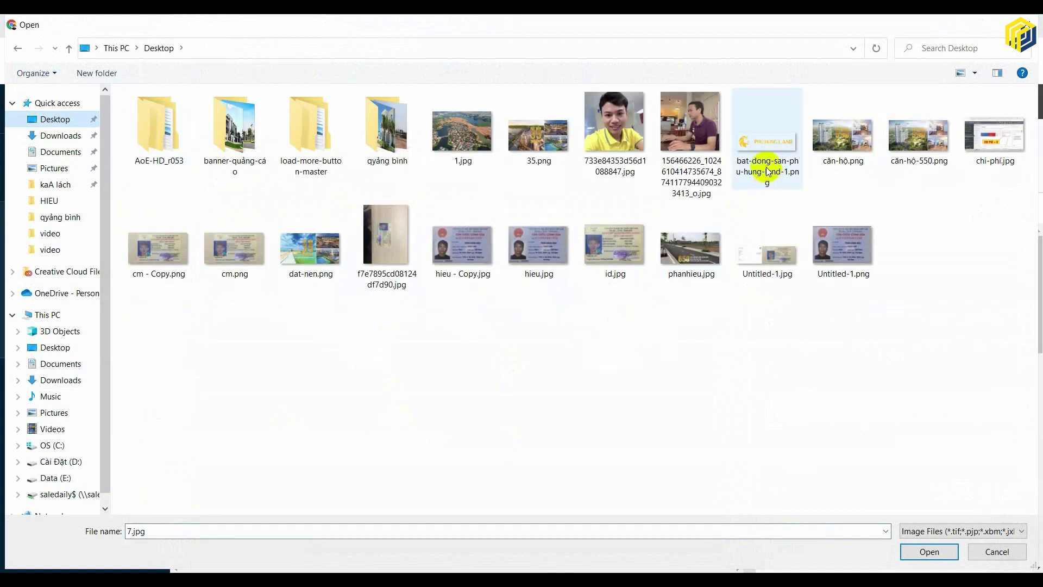
double_click(372, 125)
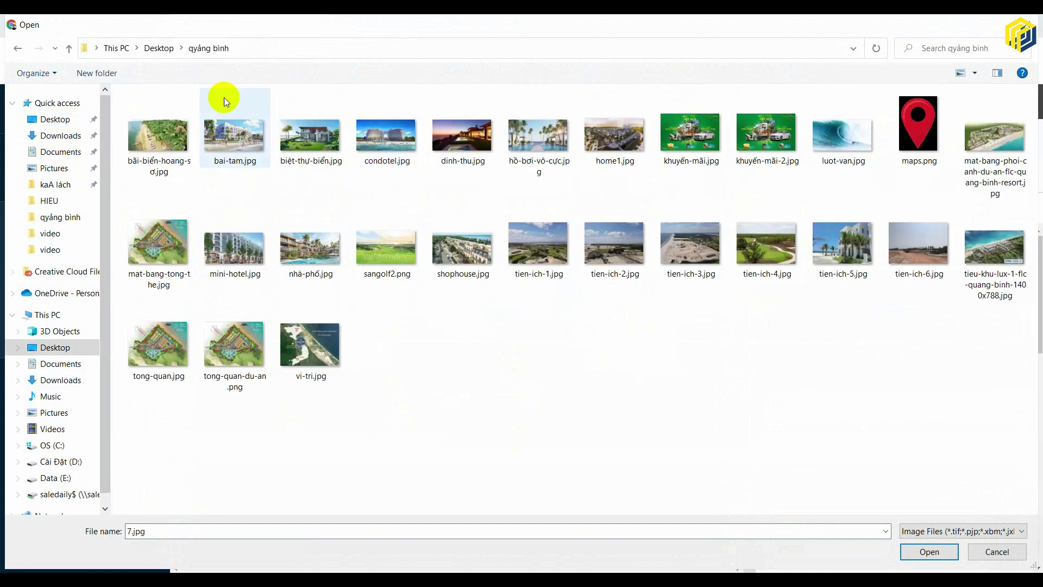
click(158, 49)
double_click(236, 123)
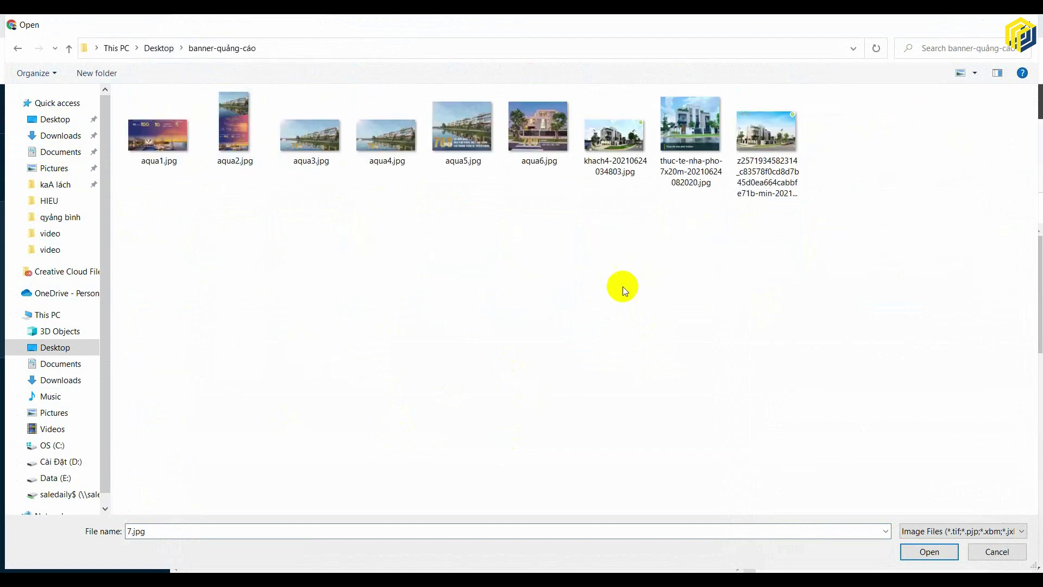
click(61, 379)
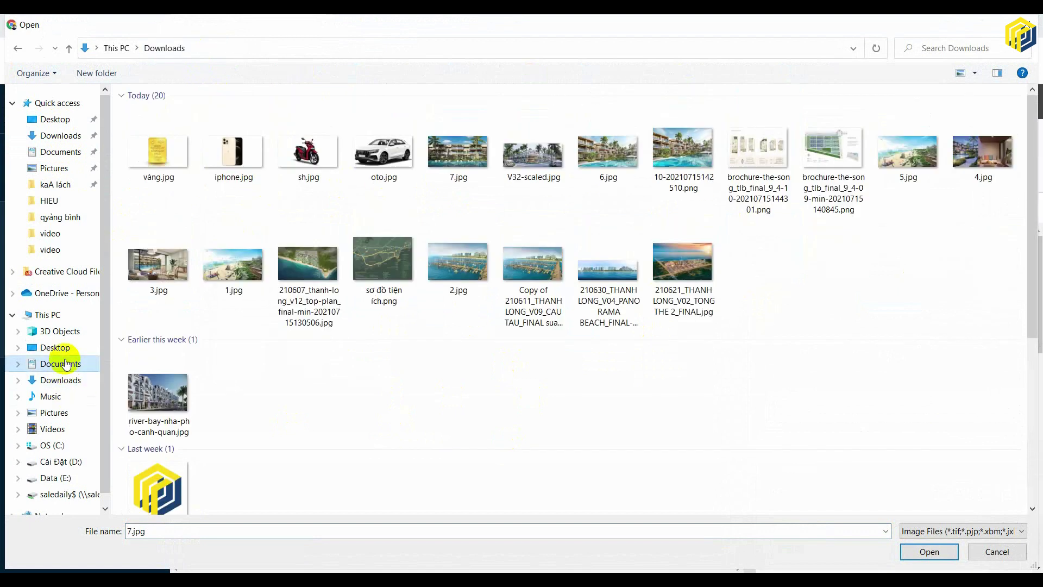
click(63, 351)
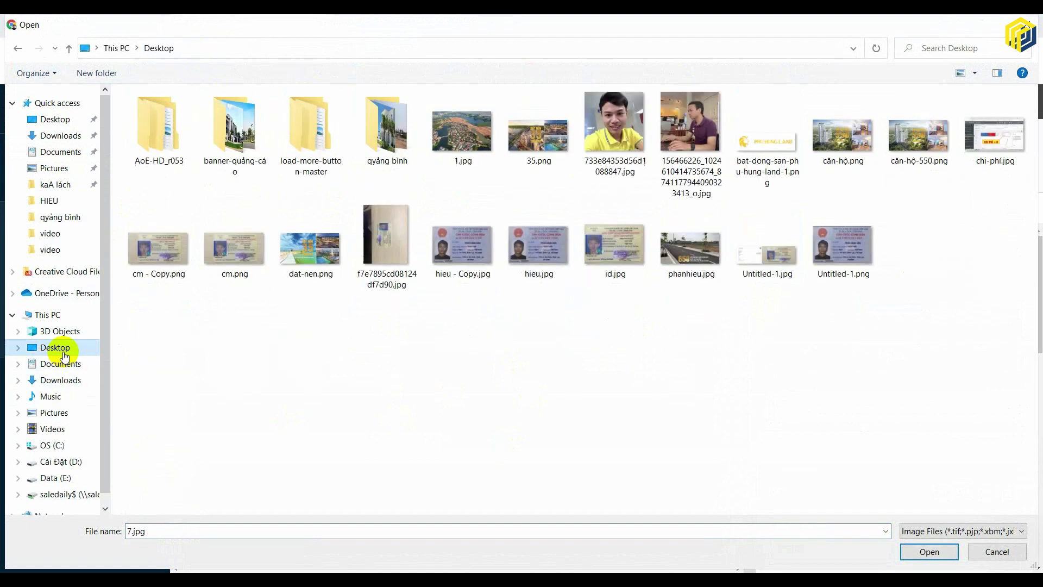
click(63, 121)
double_click(388, 128)
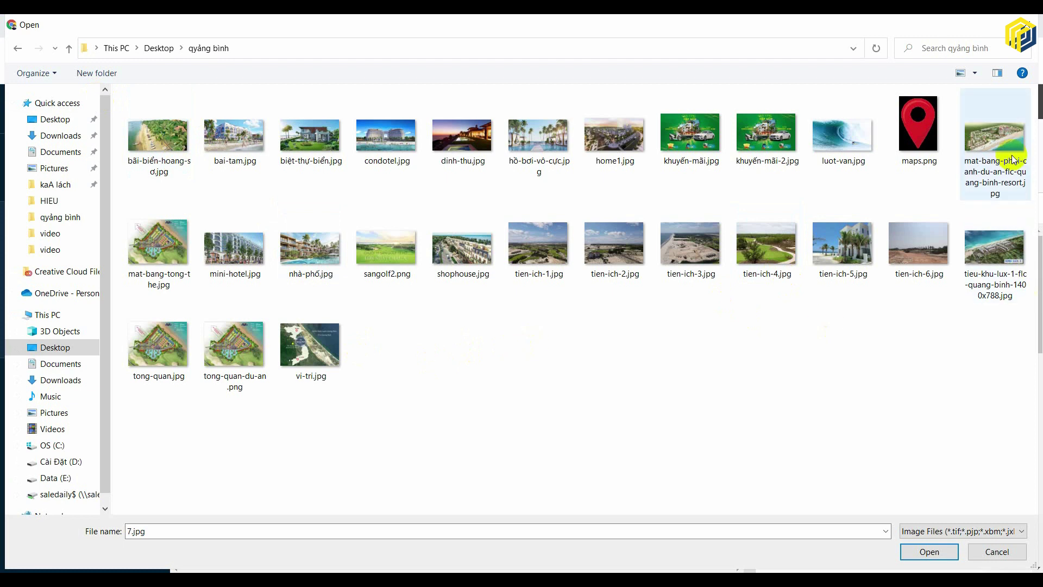
click(917, 551)
click(407, 25)
- Search Google Images for 'logo aqua city', filtered to large, transparent images
click(510, 25)
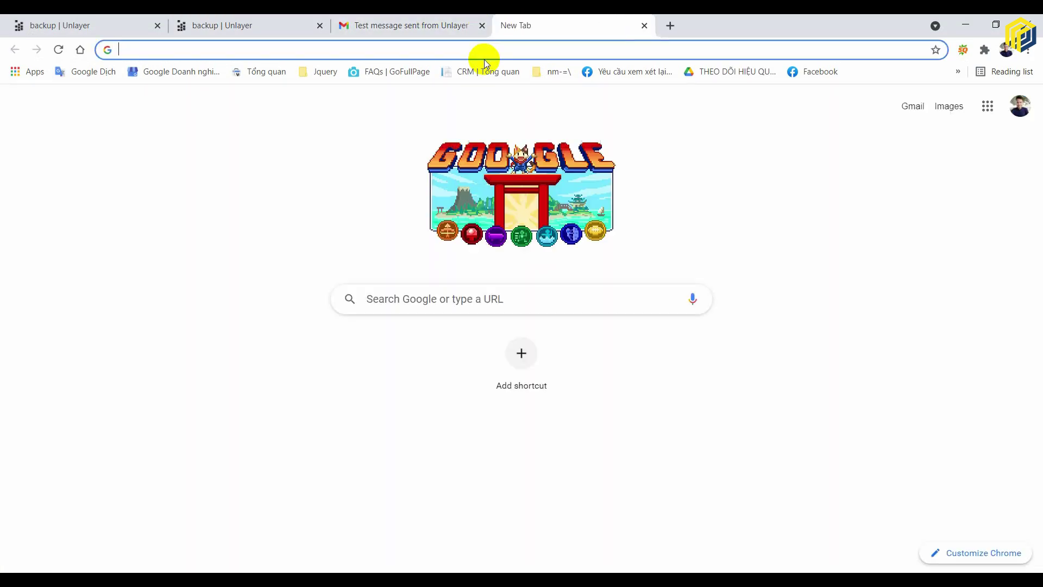
text(logo aqua city)
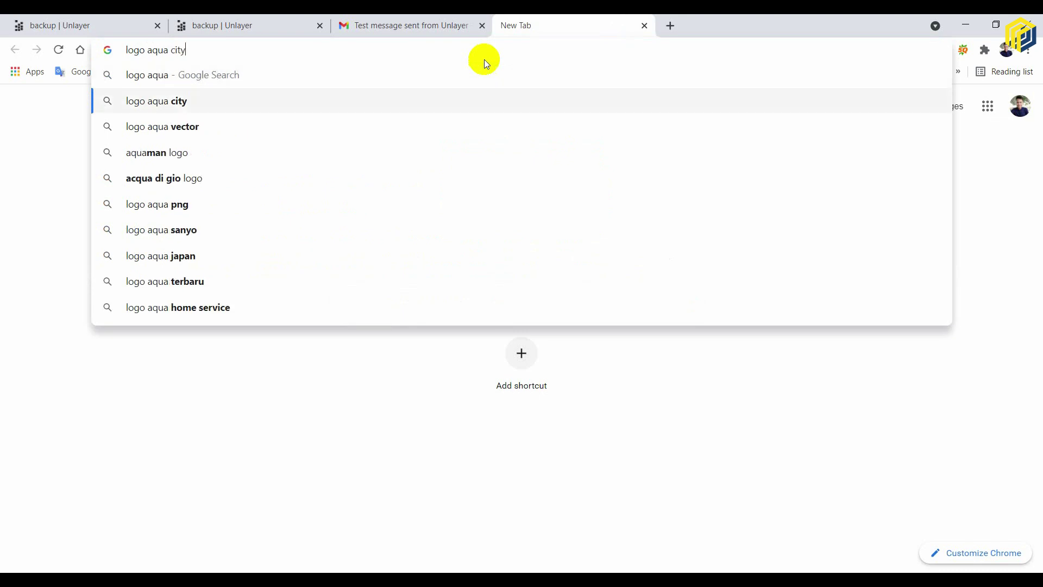
key(Return)
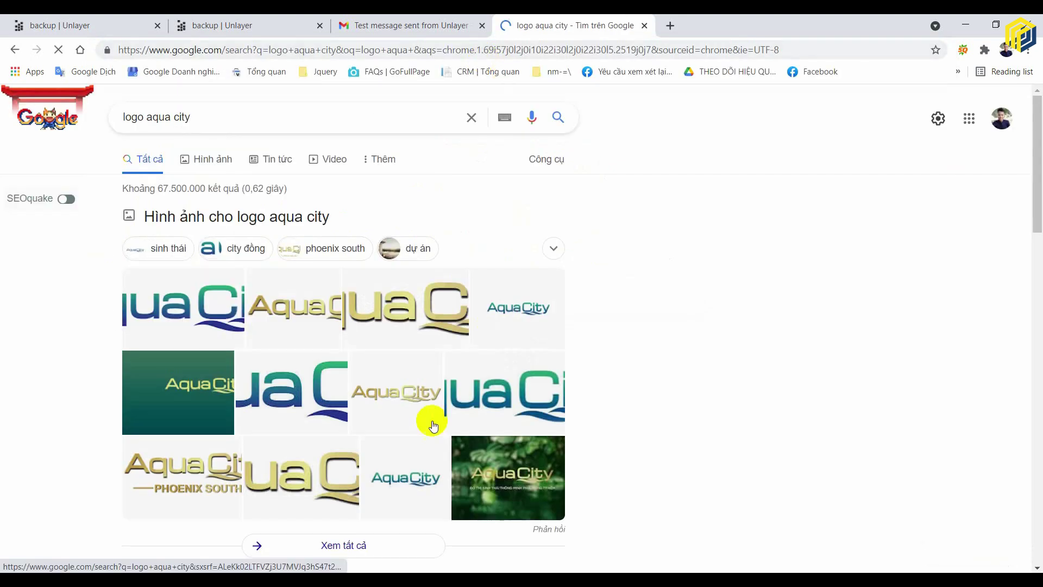
click(205, 153)
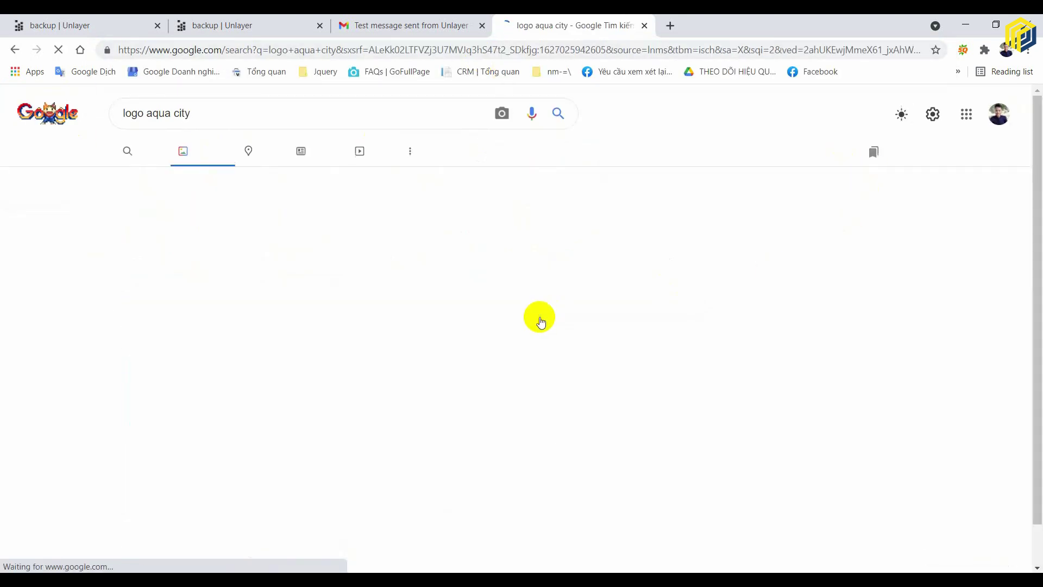
click(506, 159)
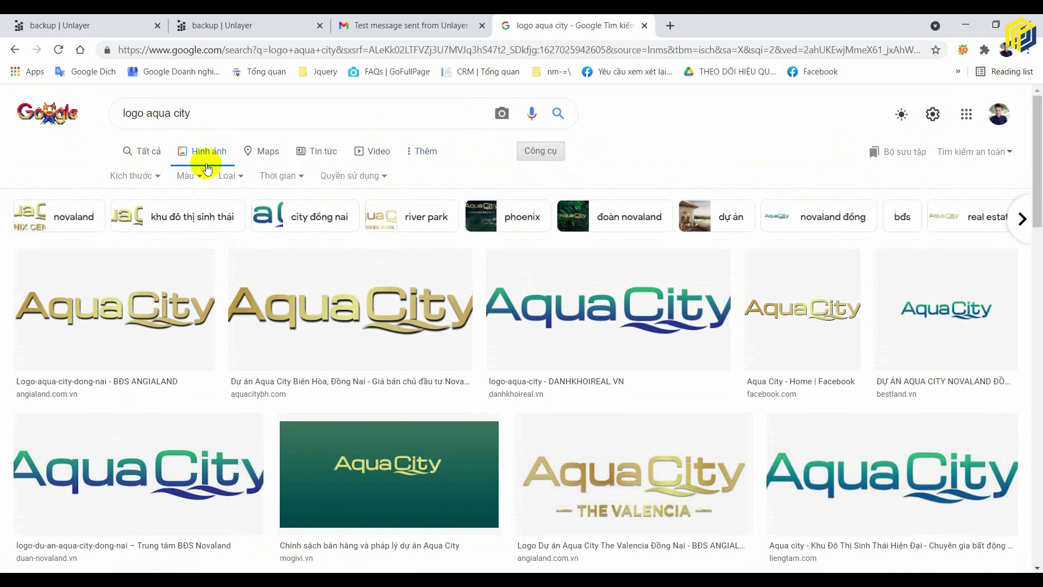
click(143, 175)
click(136, 217)
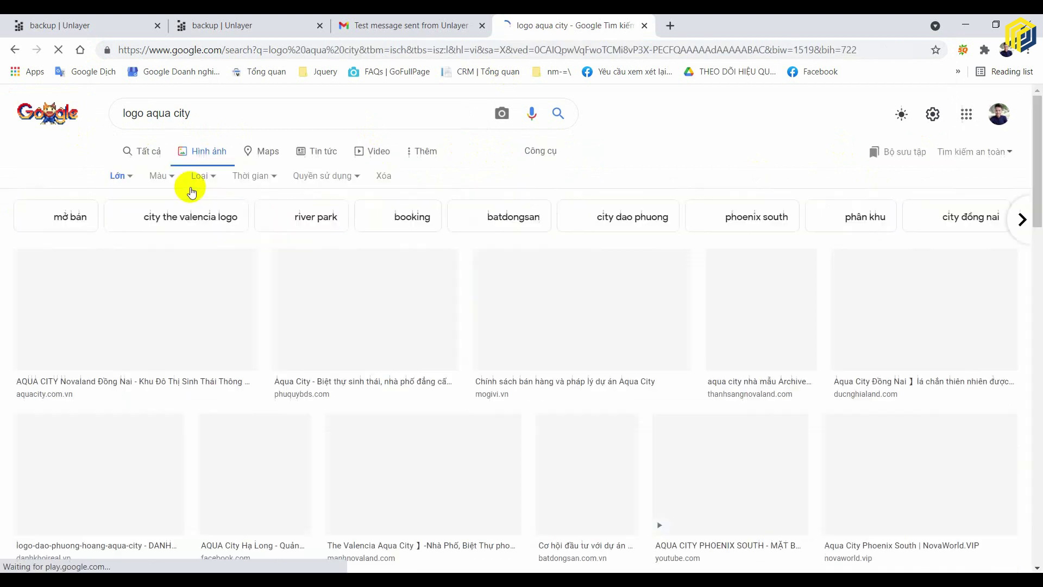
click(159, 175)
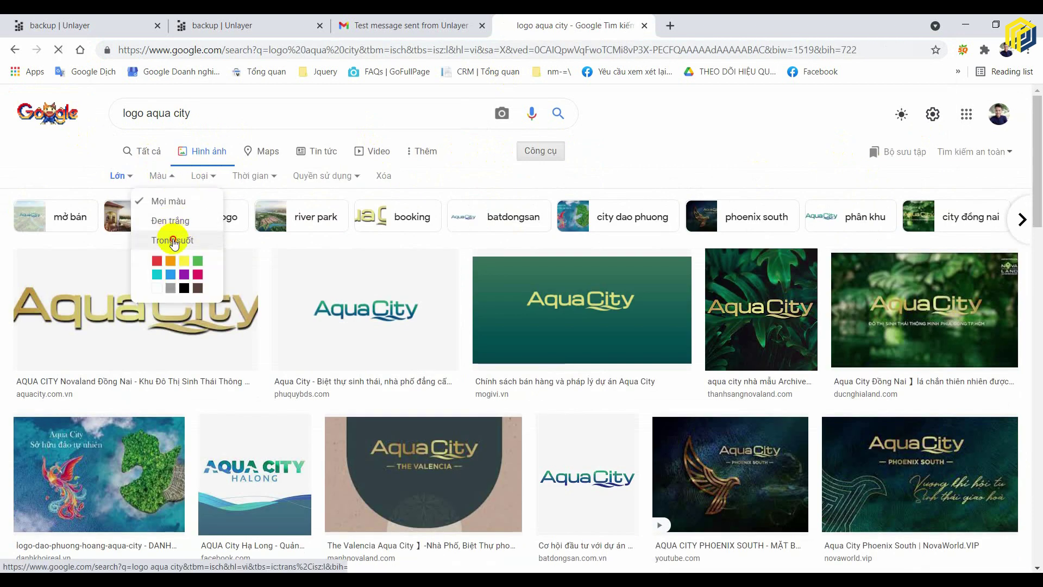
click(171, 240)
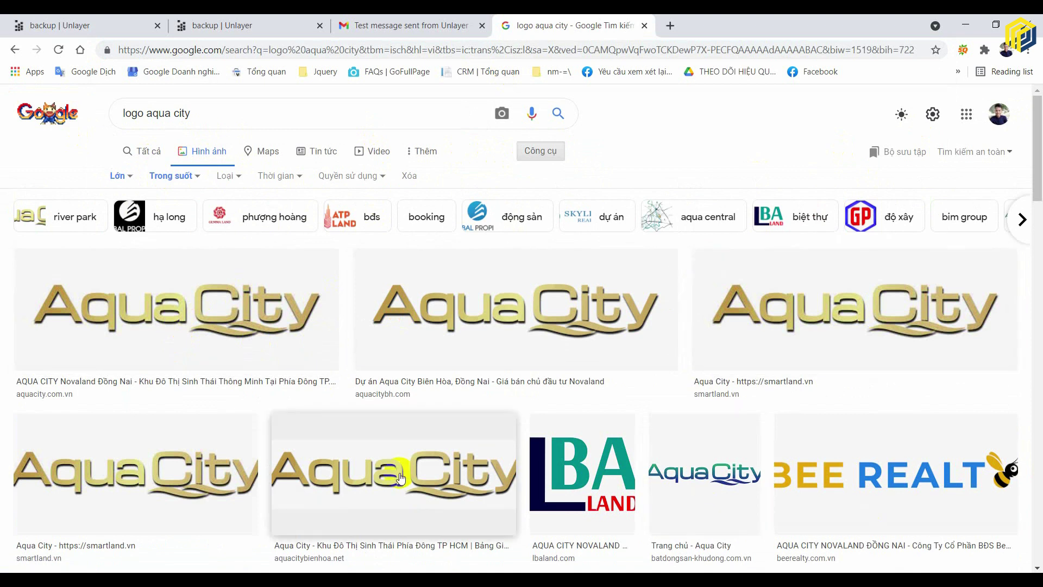
- Save the first logo result as logo (1).png in Desktop > qyảng bình
click(130, 286)
right_click(799, 203)
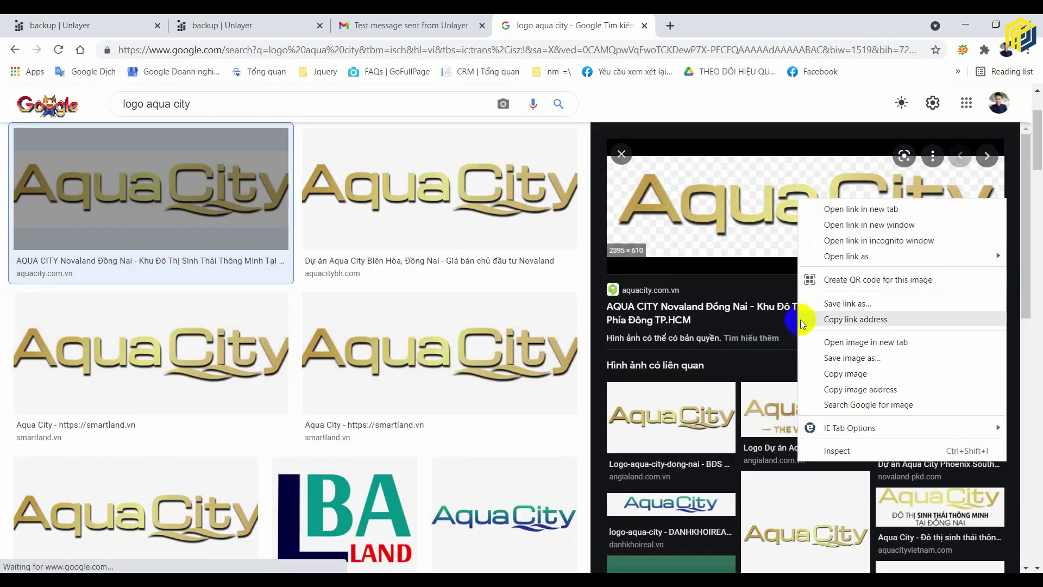
click(839, 361)
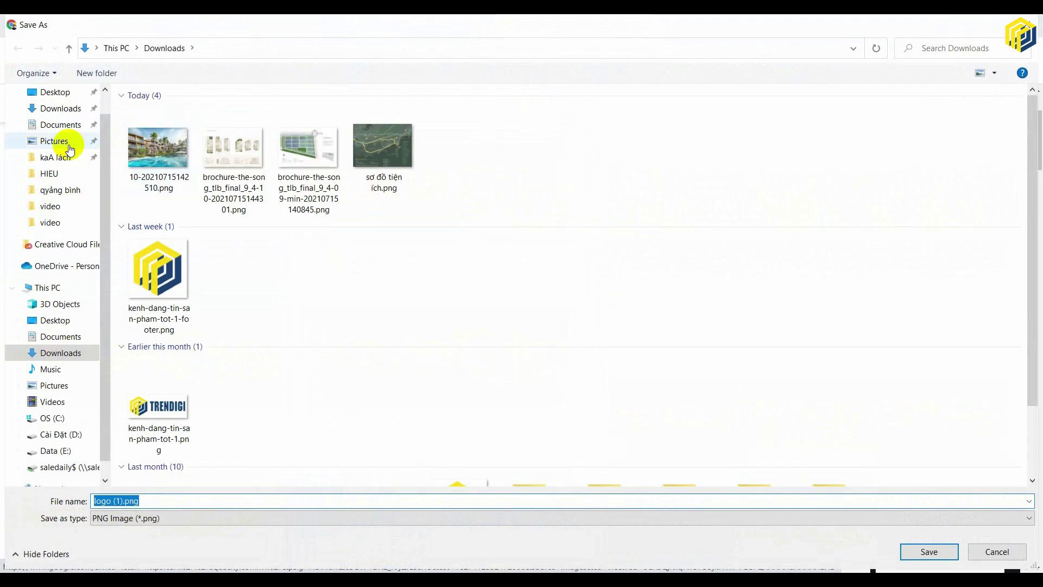
click(55, 92)
click(382, 157)
double_click(382, 157)
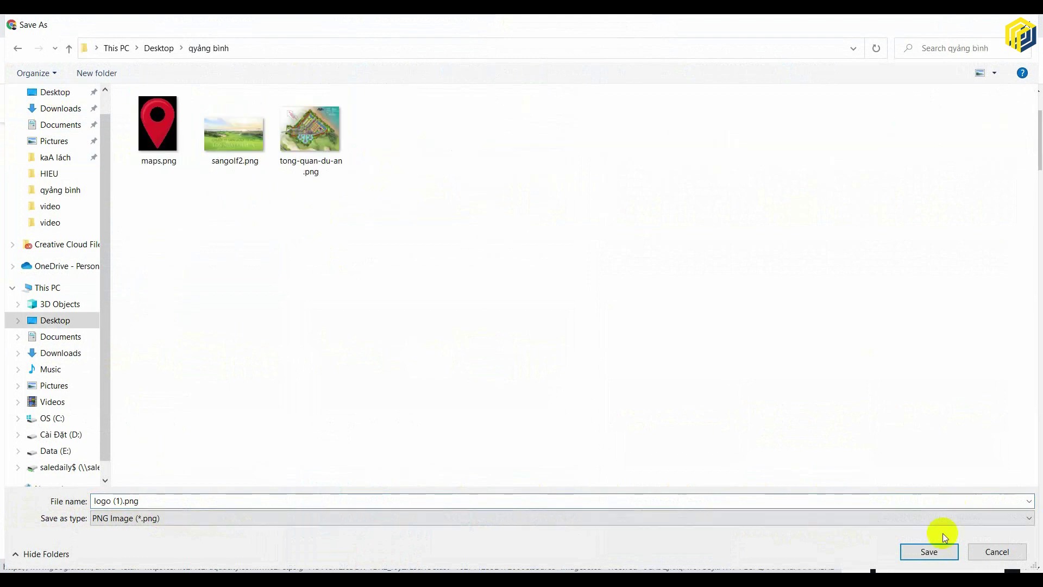
click(929, 551)
click(217, 25)
- Upload logo (1).png from Desktop > qyảng bình into the top image block
click(121, 24)
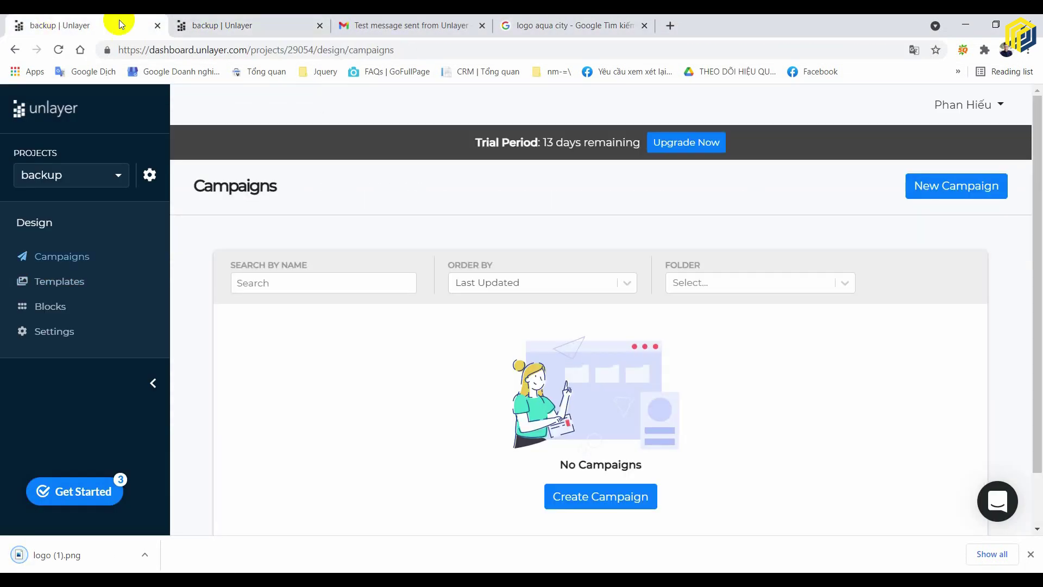
click(217, 25)
click(858, 301)
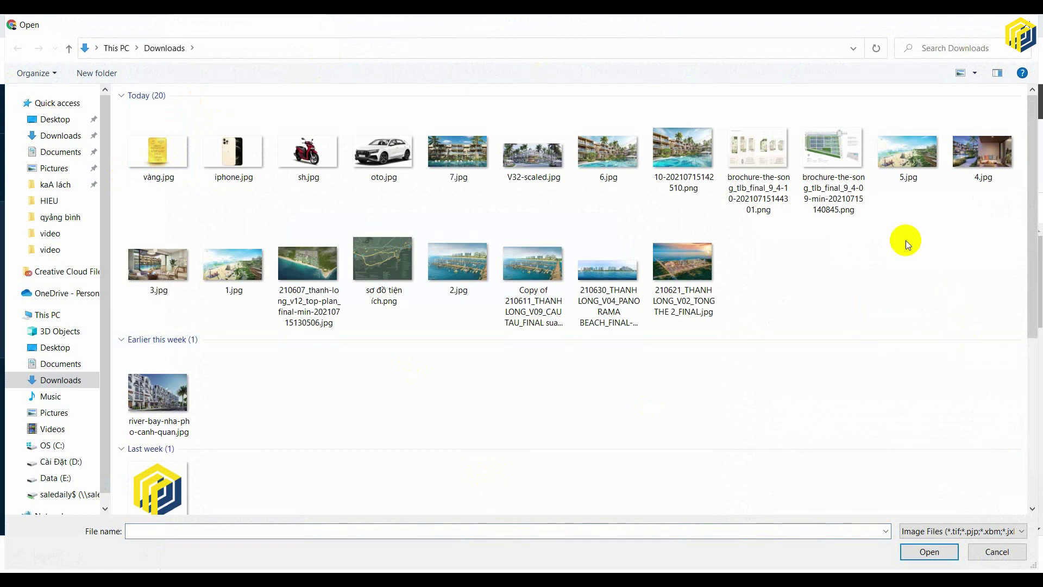
click(157, 392)
click(50, 120)
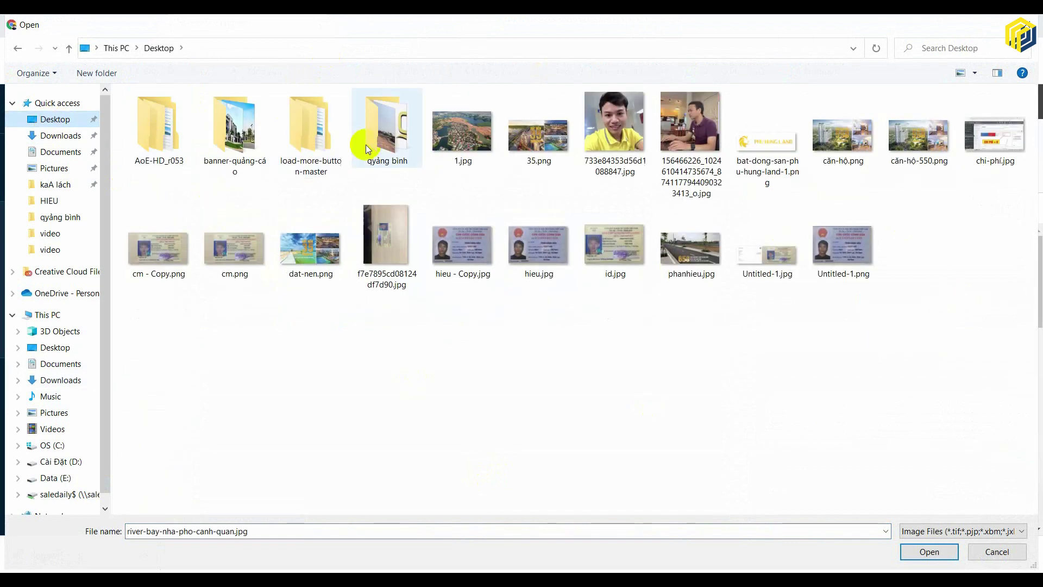
double_click(382, 136)
click(869, 155)
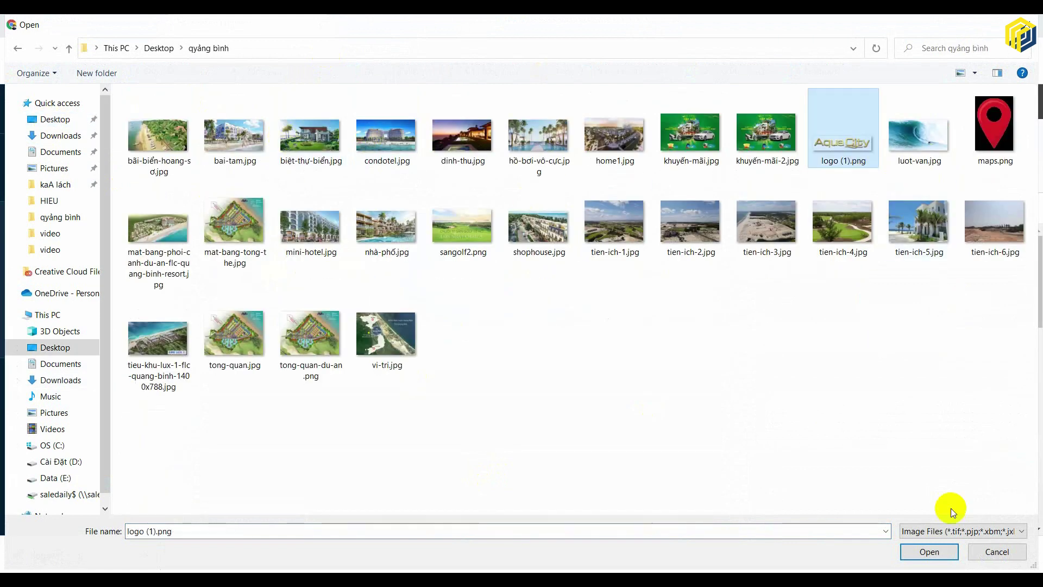
click(929, 550)
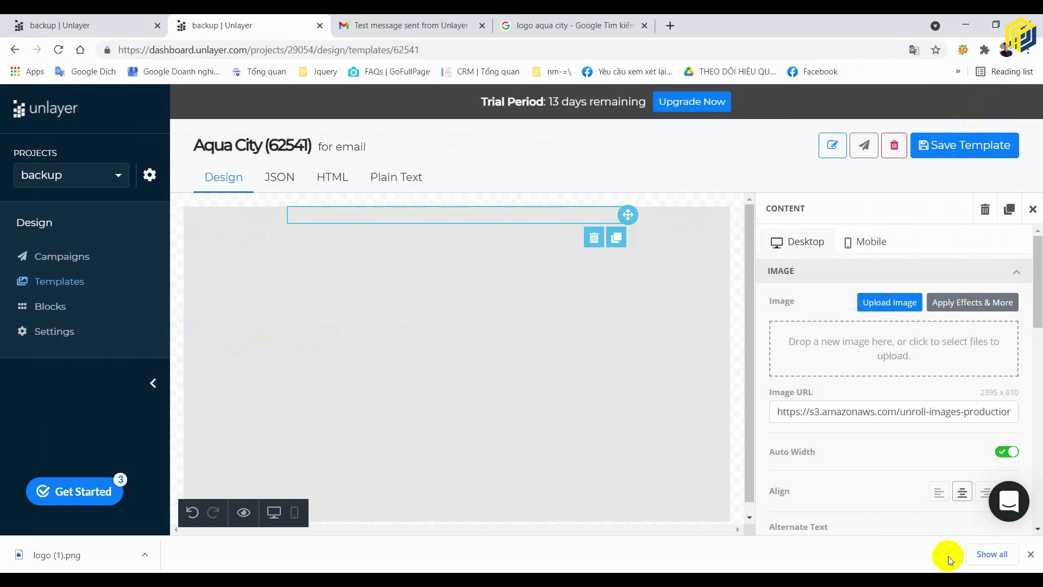
click(698, 283)
click(679, 450)
click(714, 298)
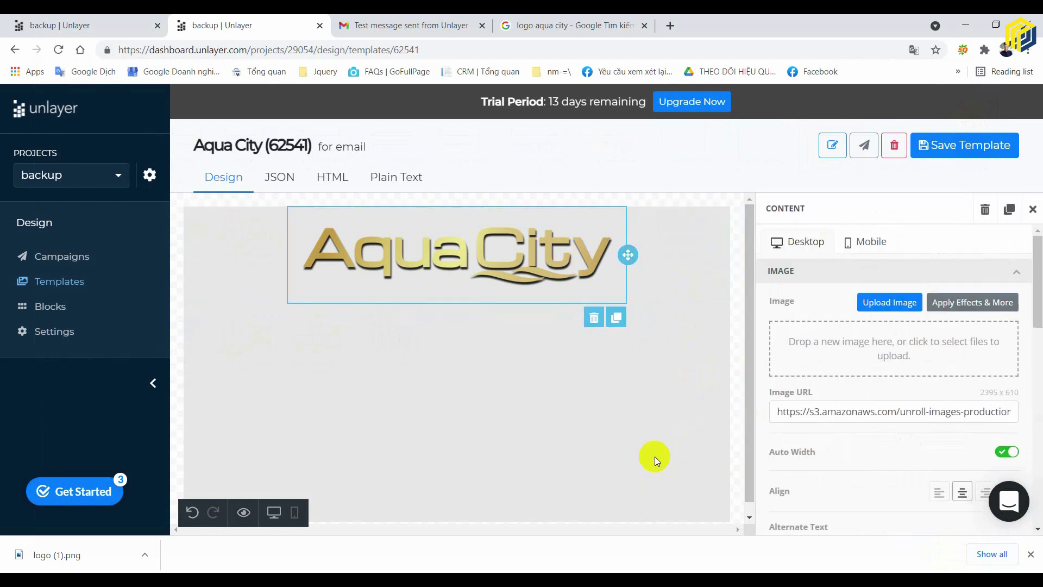
scroll(912, 419, down, 3)
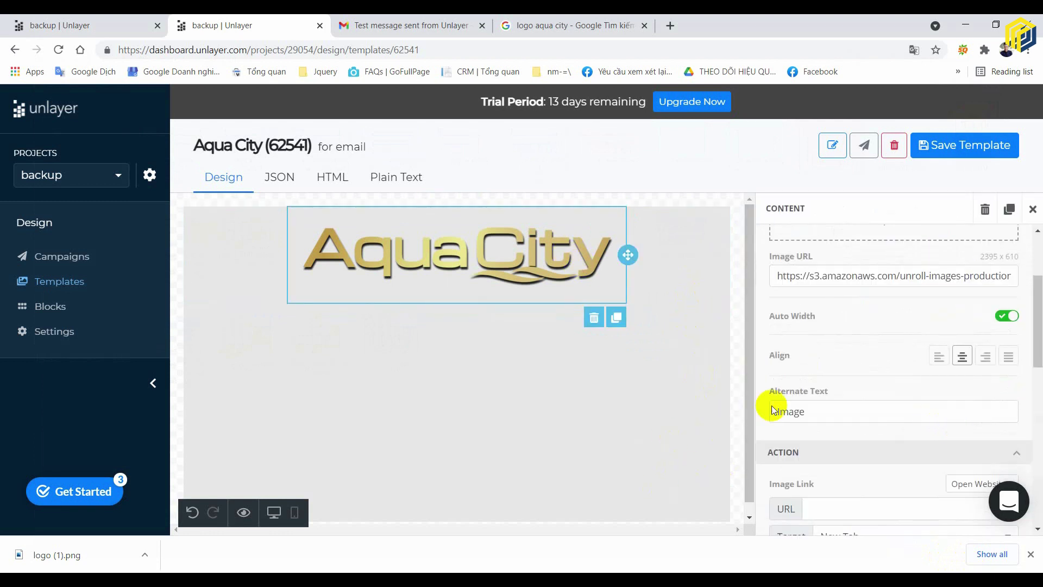
scroll(927, 352, down, 10)
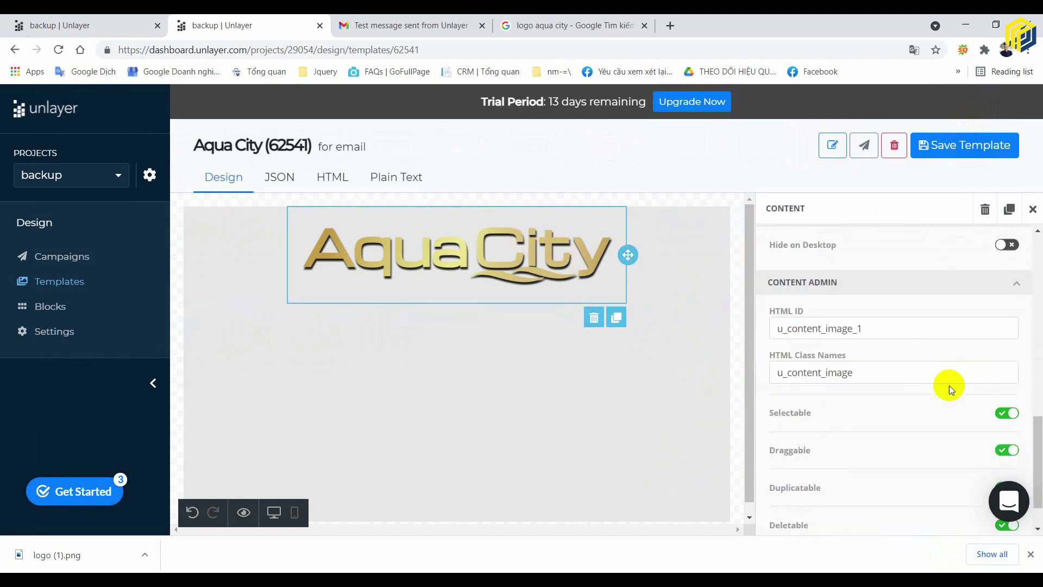
scroll(950, 386, up, 4)
scroll(946, 385, up, 5)
click(665, 265)
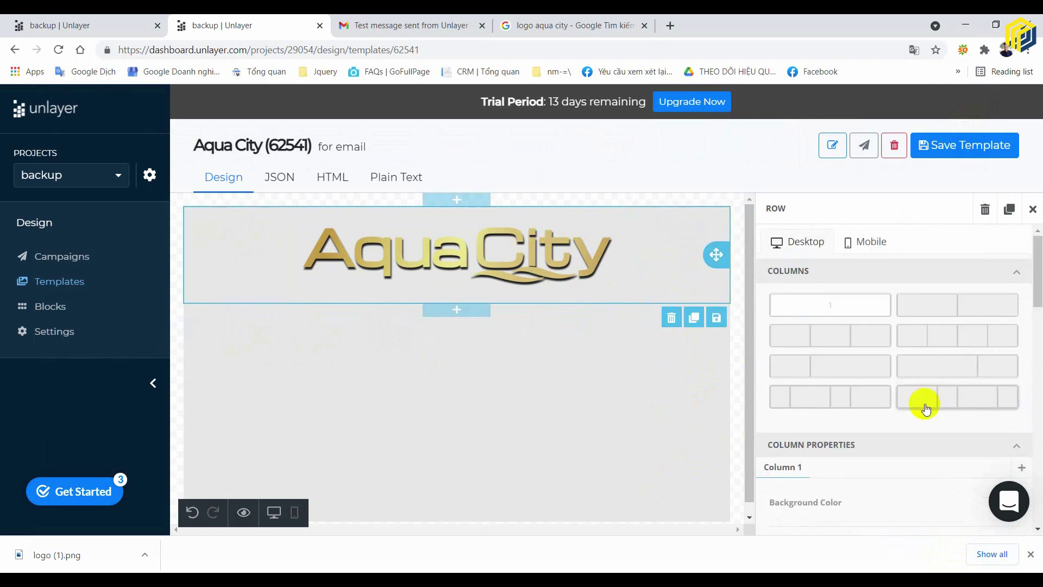
scroll(924, 403, down, 5)
scroll(925, 405, down, 5)
scroll(924, 401, up, 4)
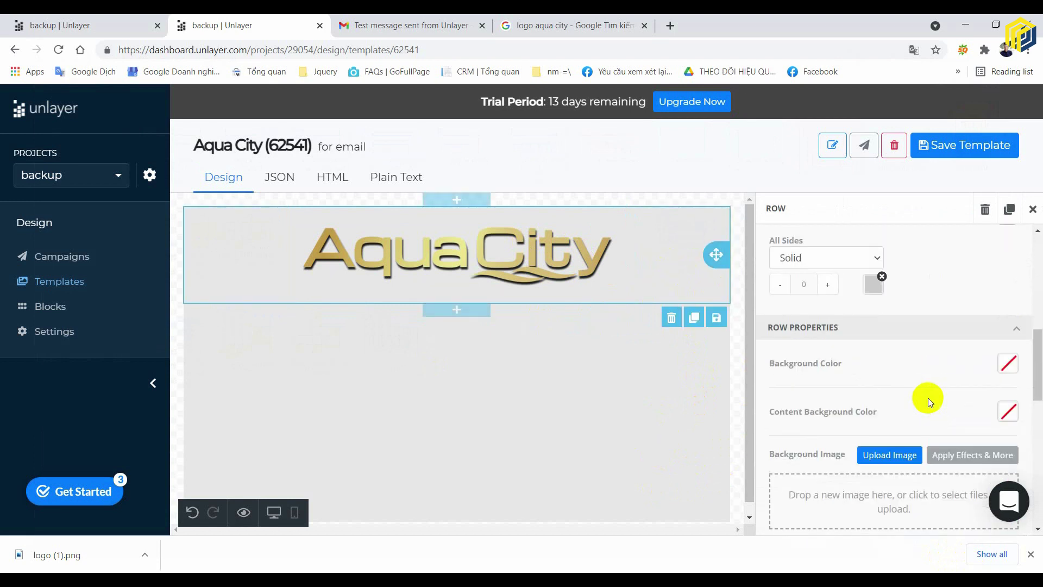
click(520, 231)
scroll(941, 418, down, 5)
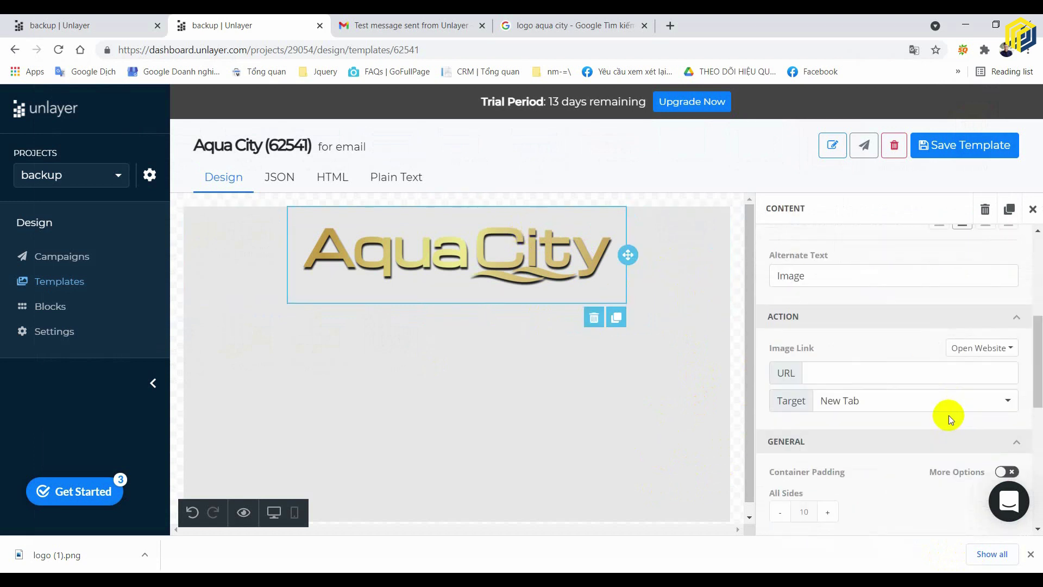
scroll(949, 414, up, 3)
scroll(955, 410, up, 2)
scroll(953, 410, down, 5)
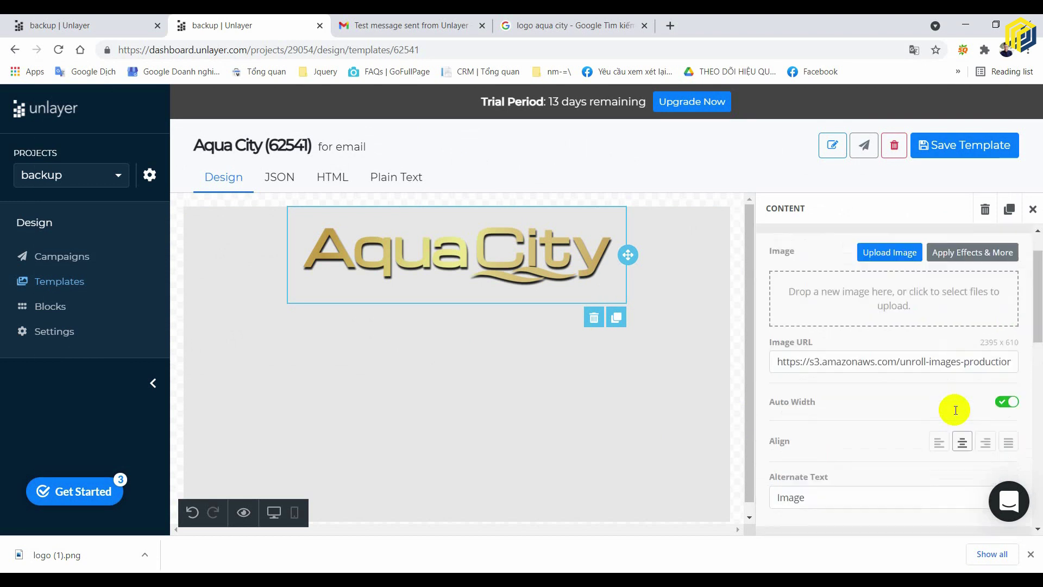
scroll(956, 412, down, 5)
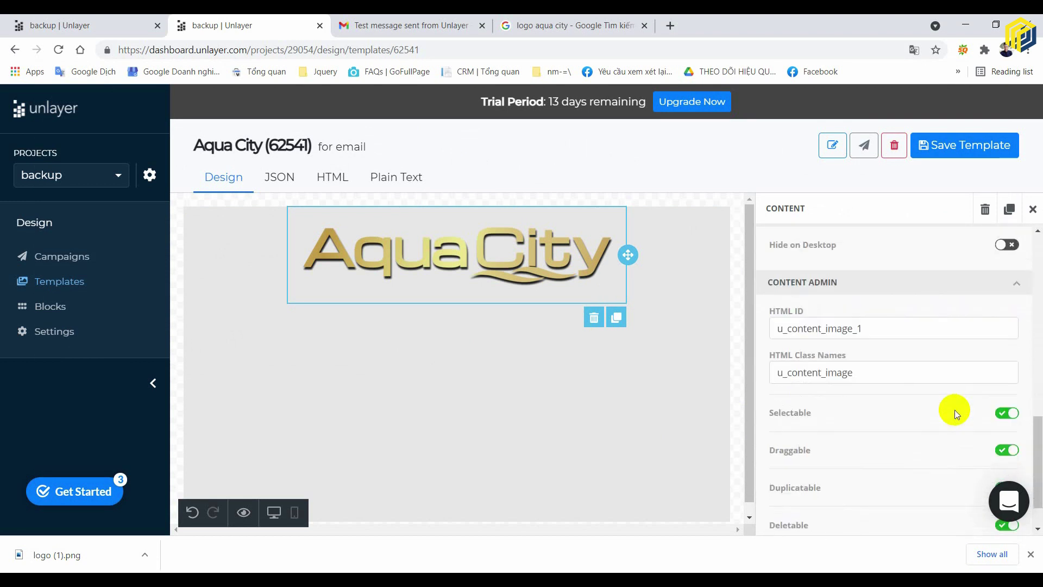
scroll(955, 413, up, 7)
scroll(955, 409, up, 1)
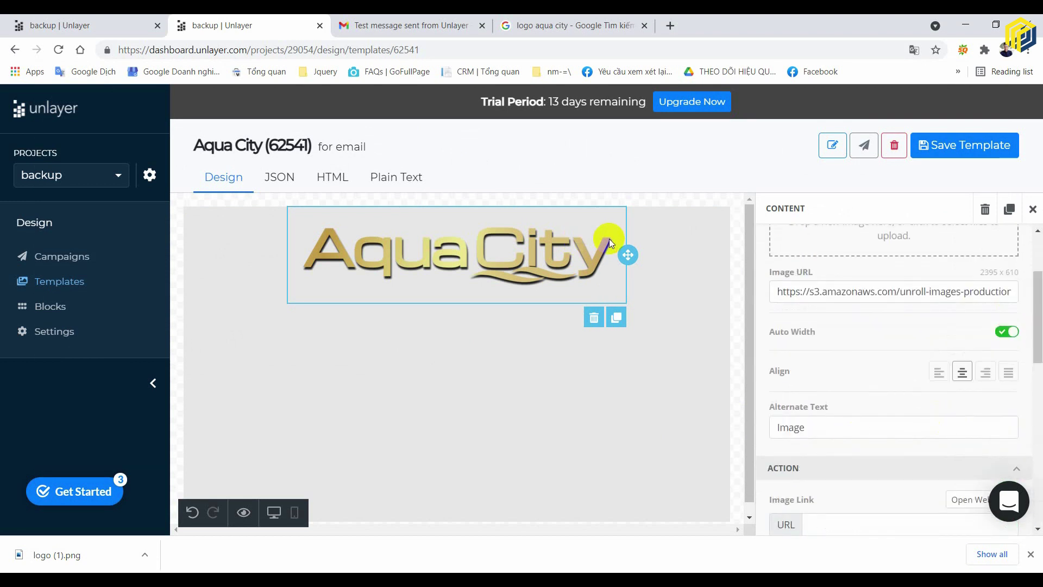
scroll(881, 383, up, 2)
click(657, 244)
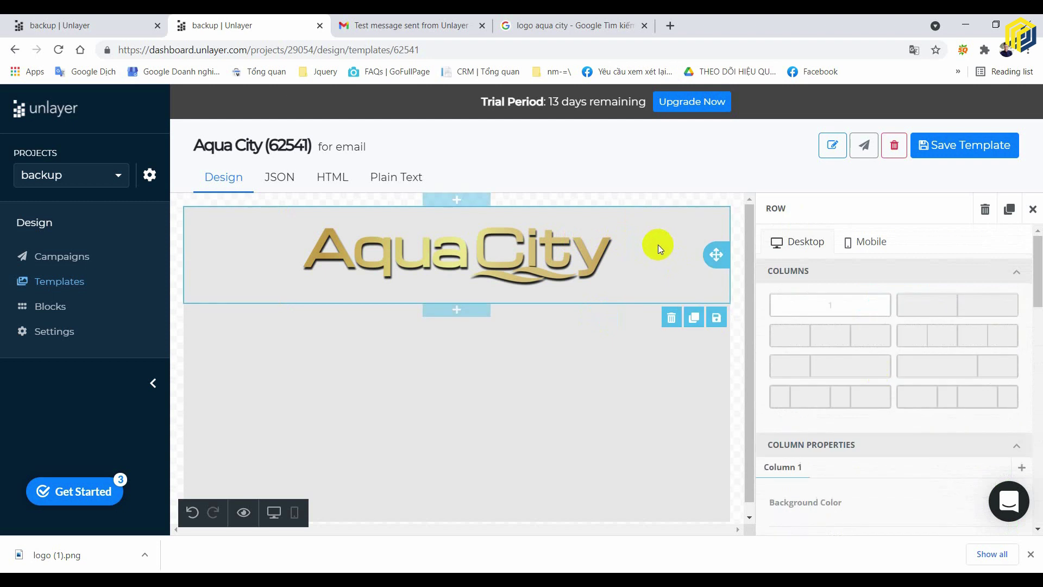
scroll(955, 392, down, 5)
scroll(955, 390, up, 1)
scroll(954, 389, down, 4)
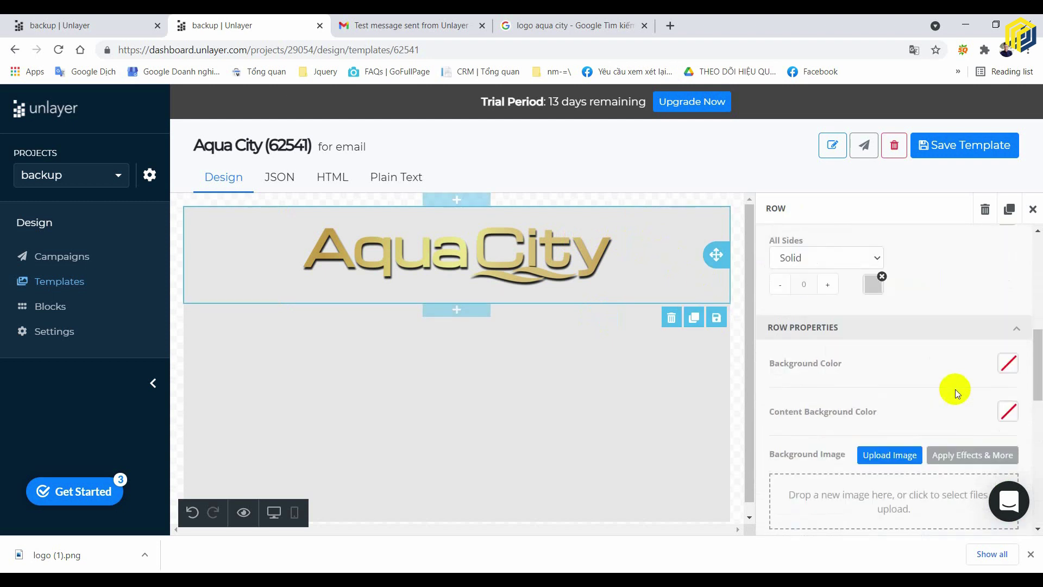
scroll(955, 389, down, 10)
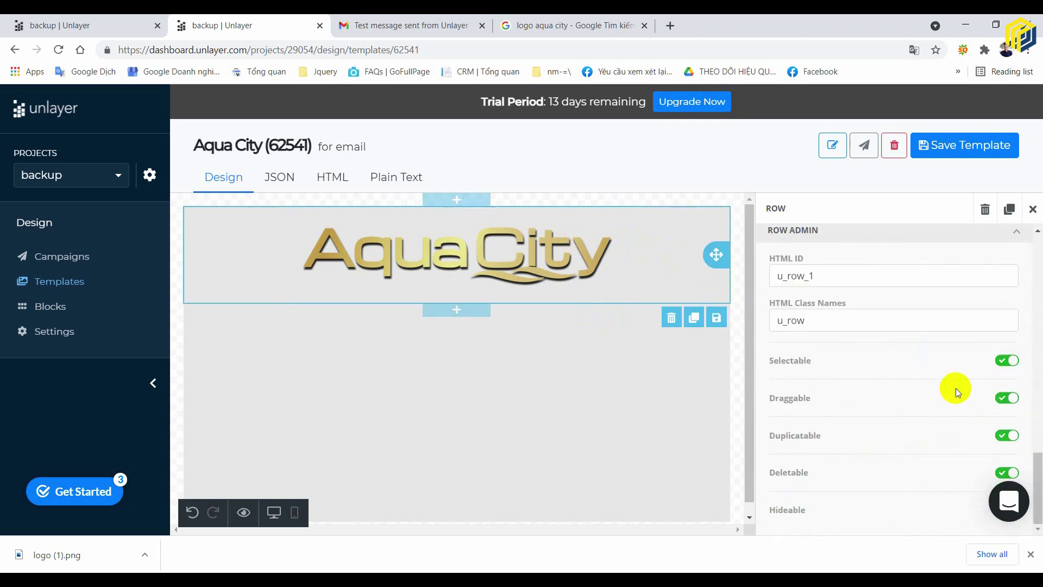
scroll(956, 387, up, 15)
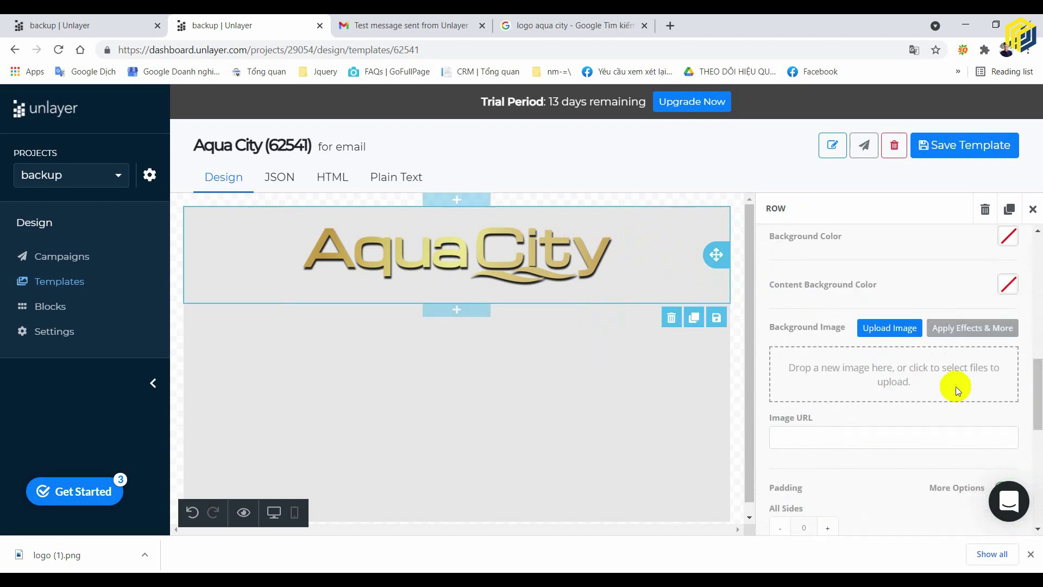
click(483, 226)
scroll(904, 411, down, 3)
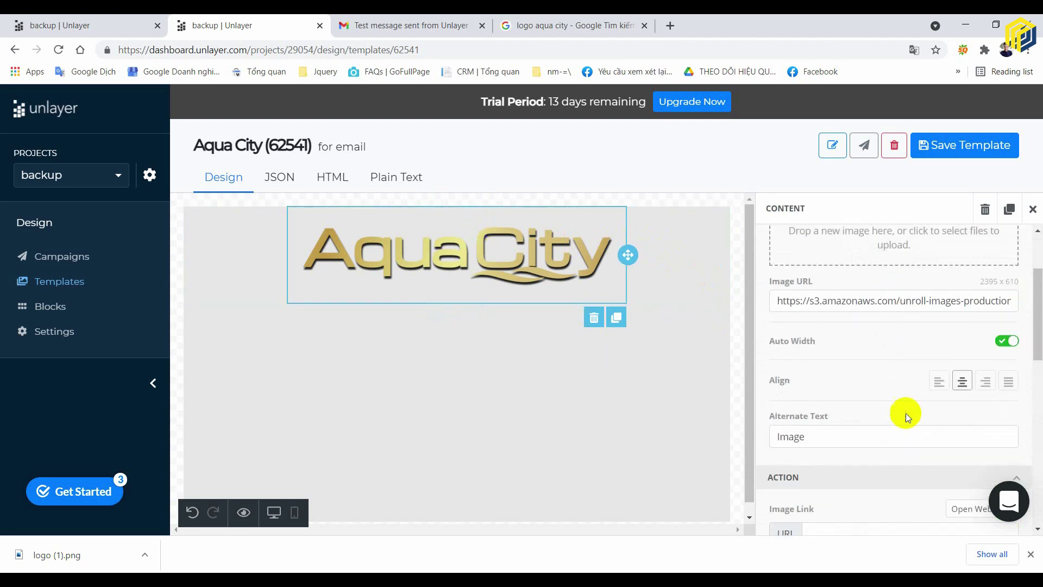
scroll(902, 409, down, 1)
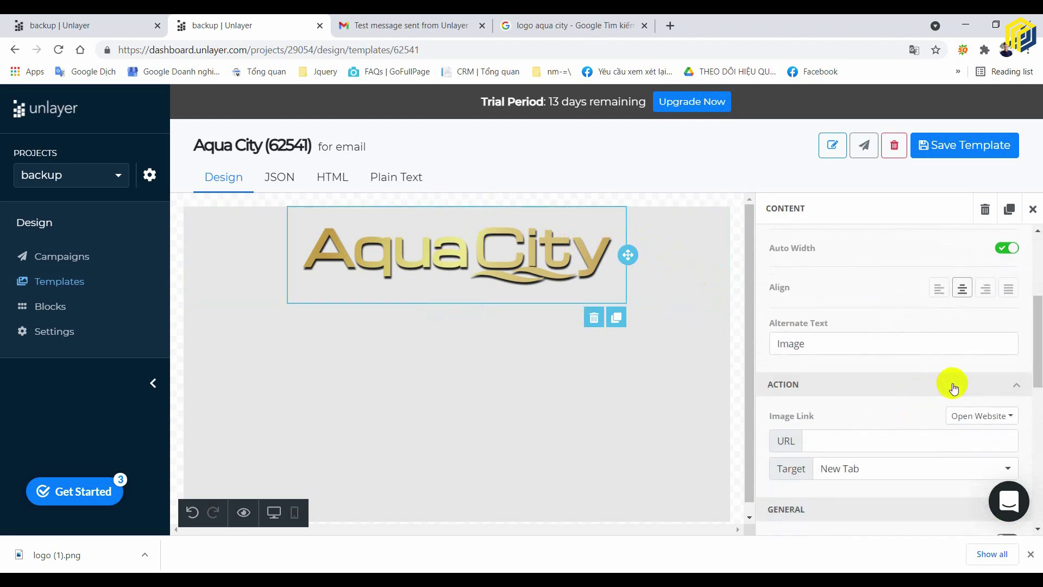
scroll(886, 420, down, 2)
scroll(886, 419, up, 5)
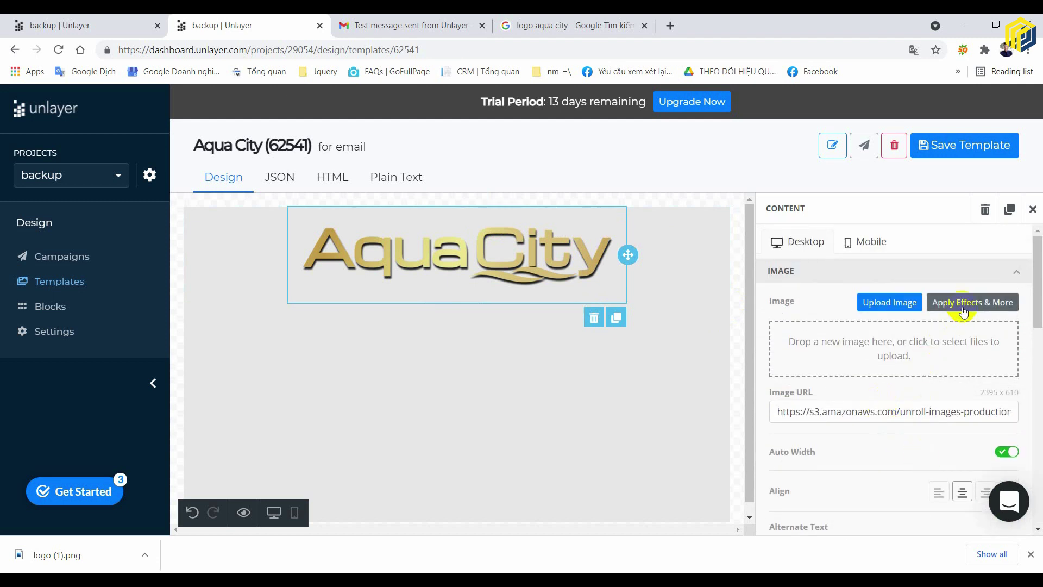
click(867, 241)
scroll(914, 330, down, 2)
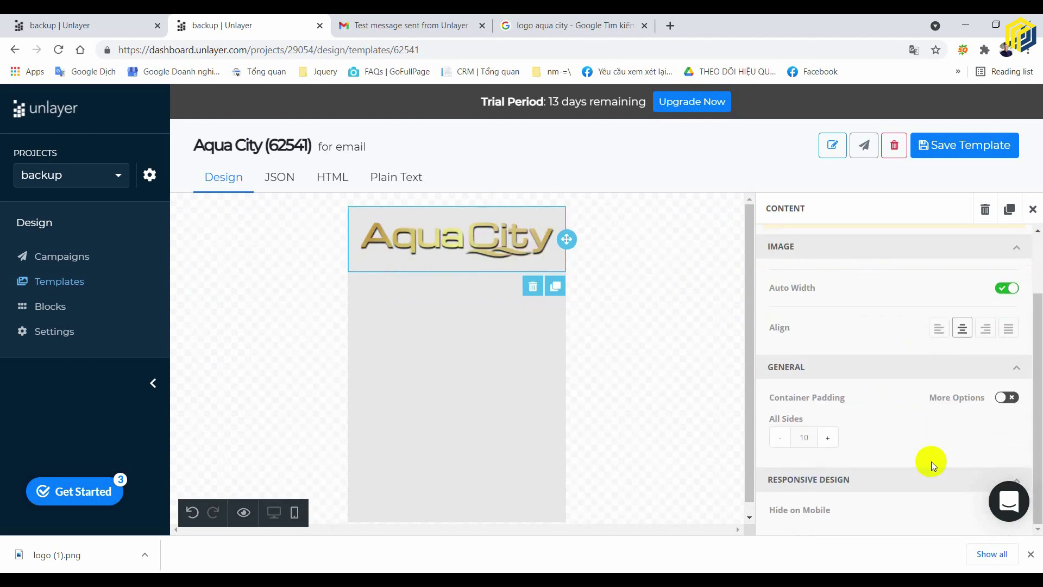
scroll(931, 461, up, 2)
click(802, 240)
scroll(899, 388, down, 5)
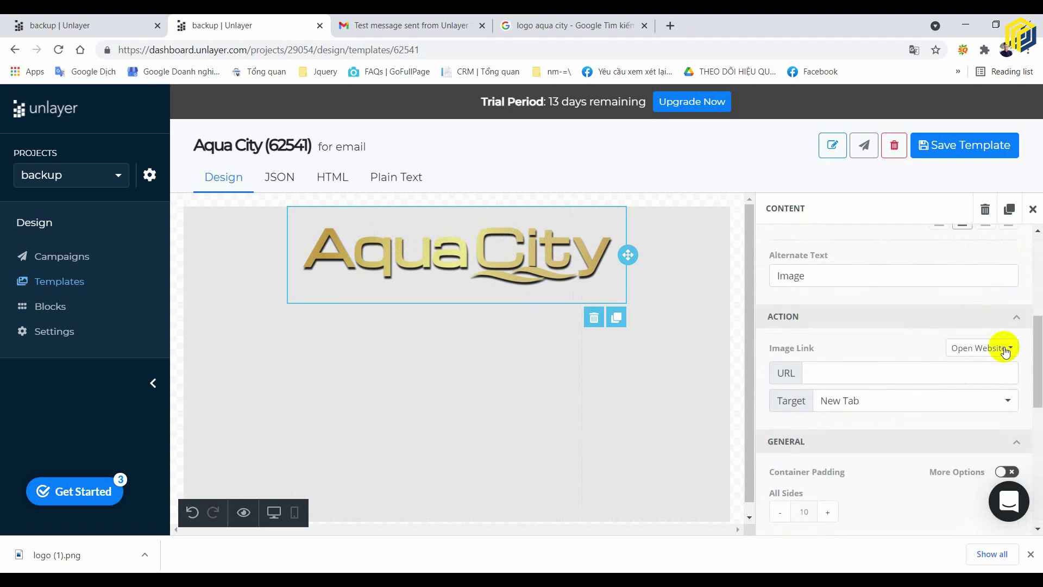
click(677, 259)
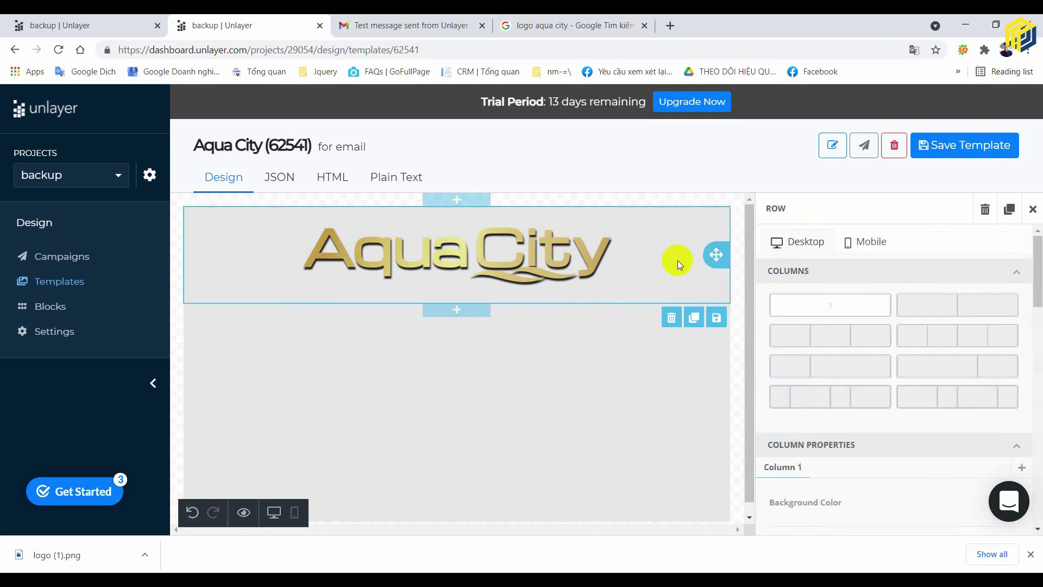
- Duplicate the logo row and delete the copied logo image from it
click(694, 316)
click(470, 361)
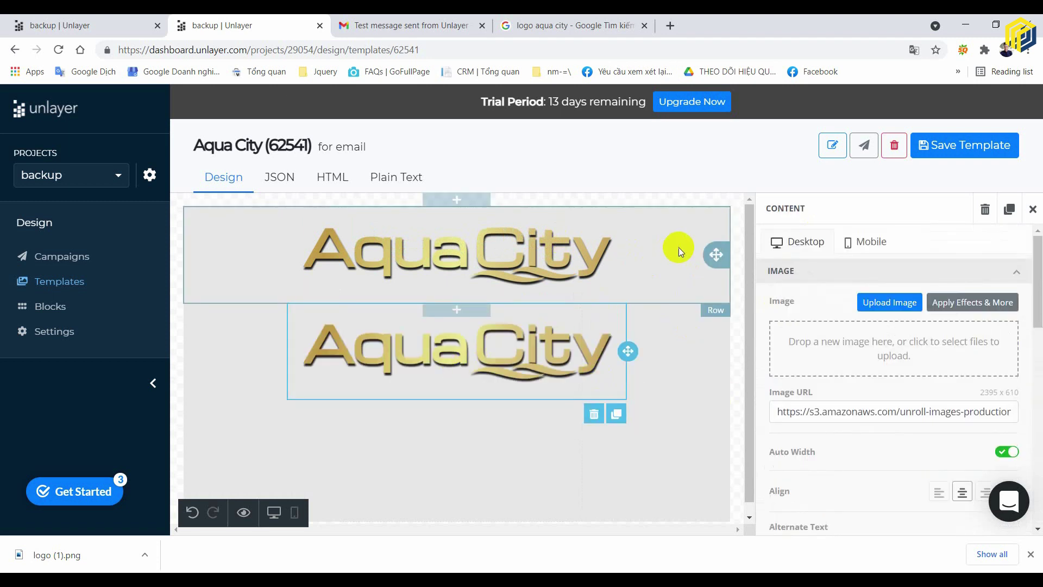
click(689, 298)
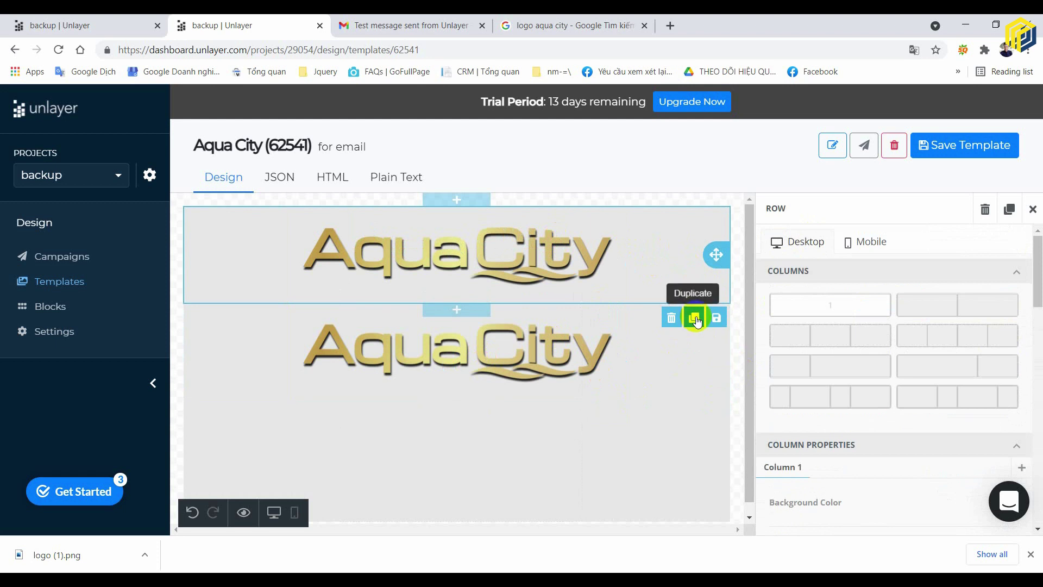
click(664, 359)
click(516, 360)
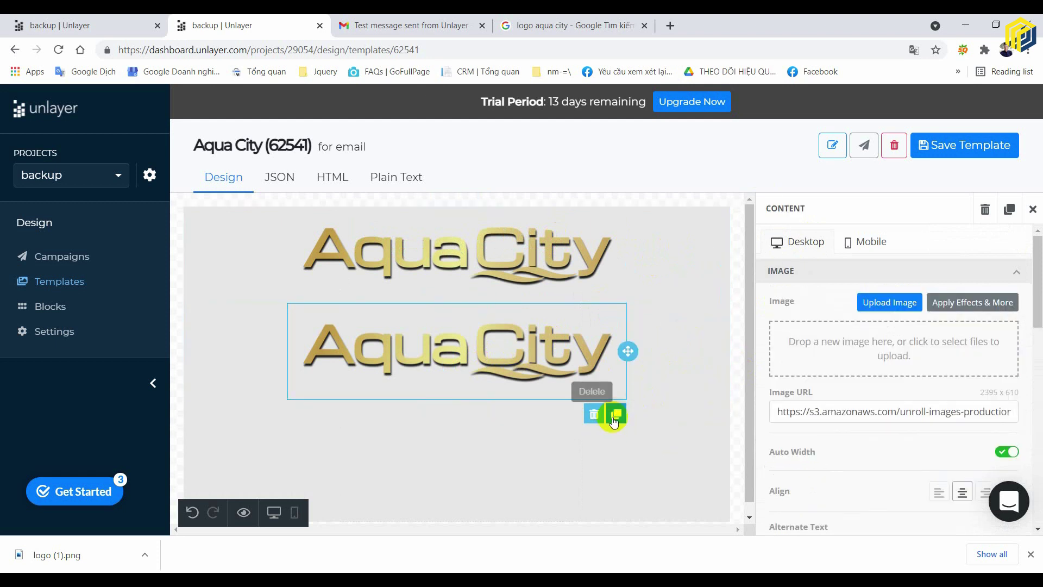
click(594, 413)
click(739, 406)
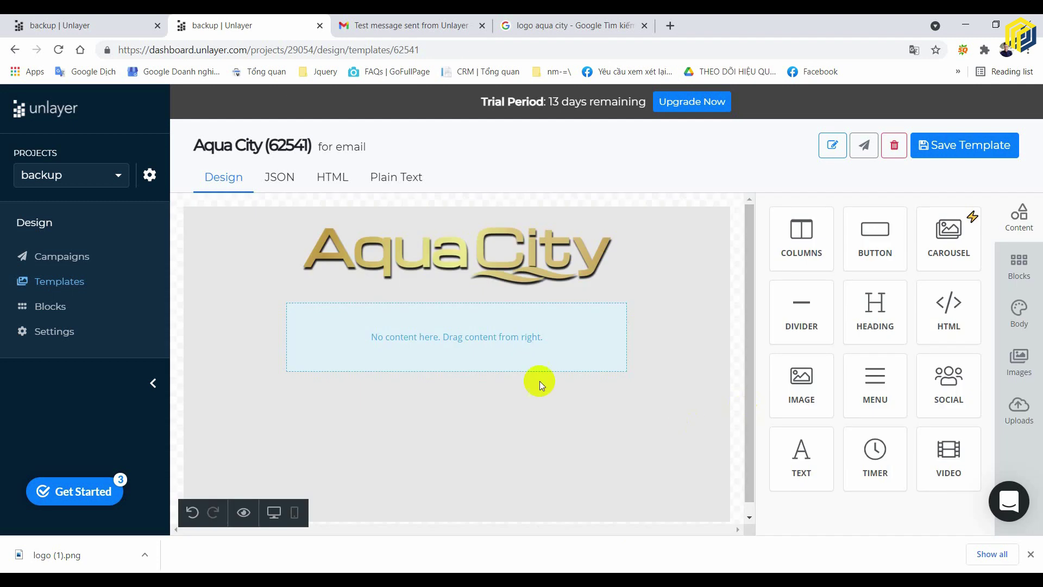
- Drop a text block into the empty second row below the logo
click(504, 331)
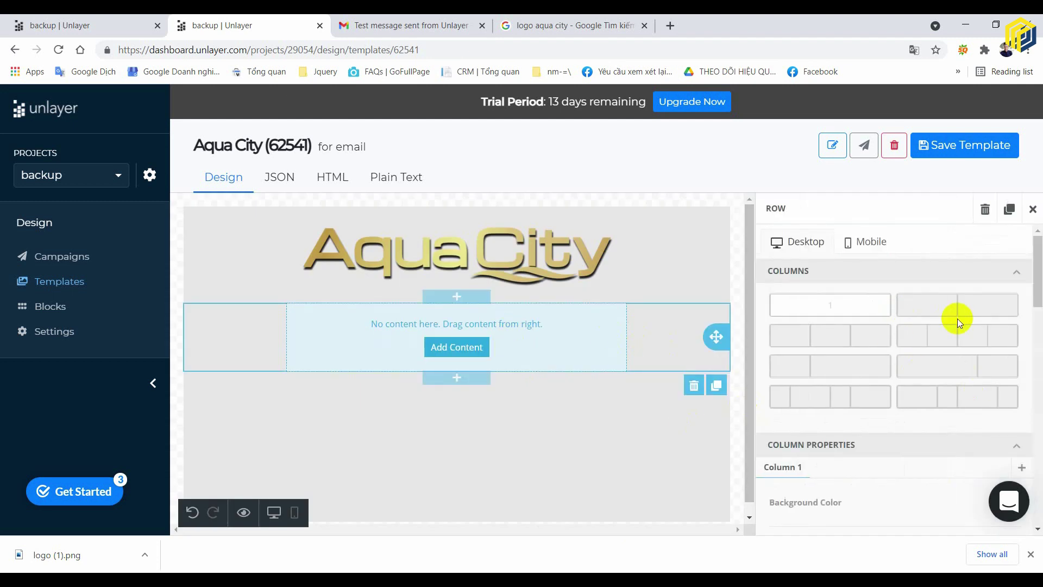
click(482, 349)
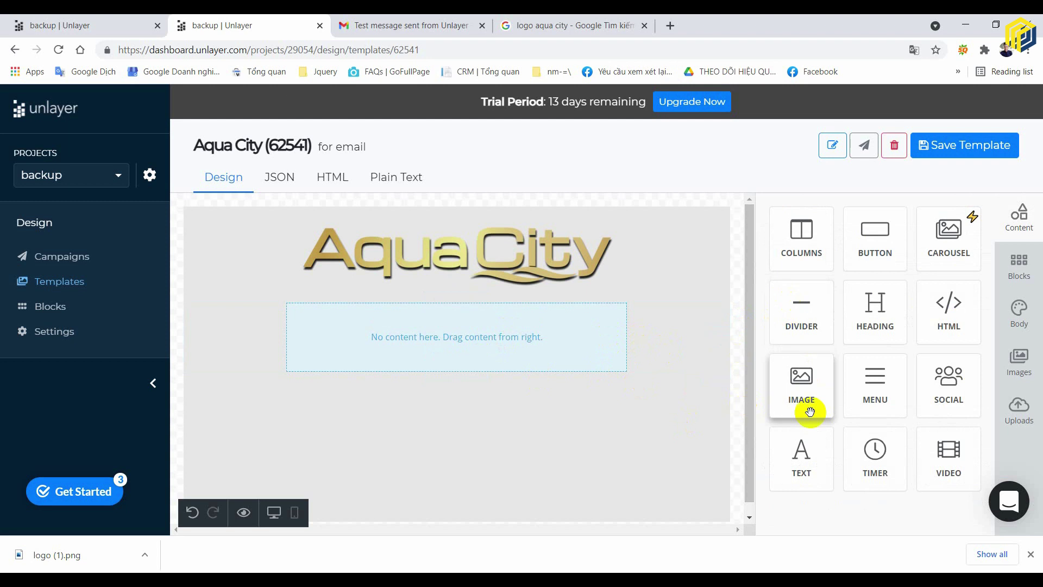
drag(806, 460, 465, 345)
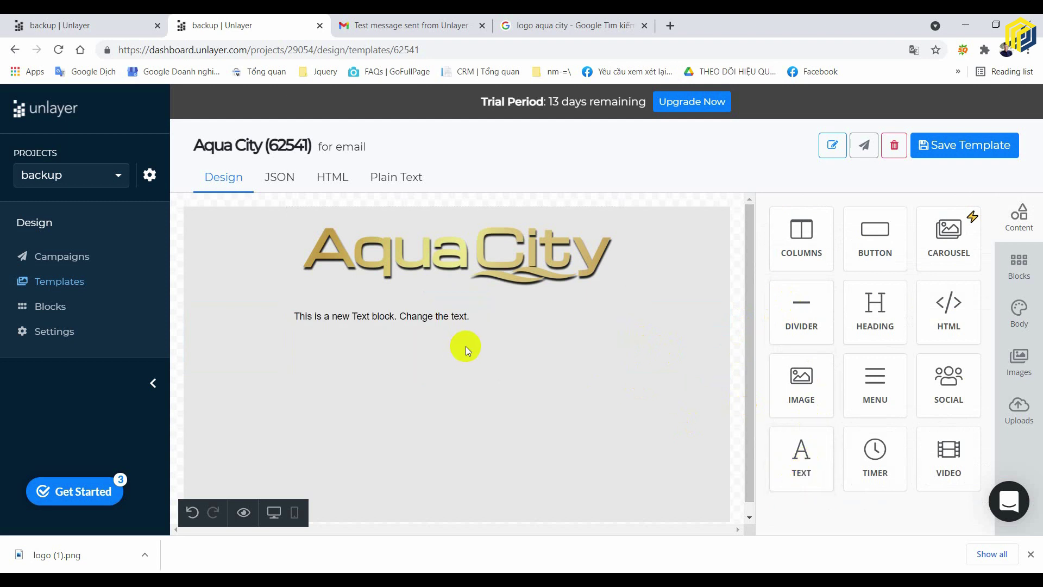
click(459, 318)
click(679, 353)
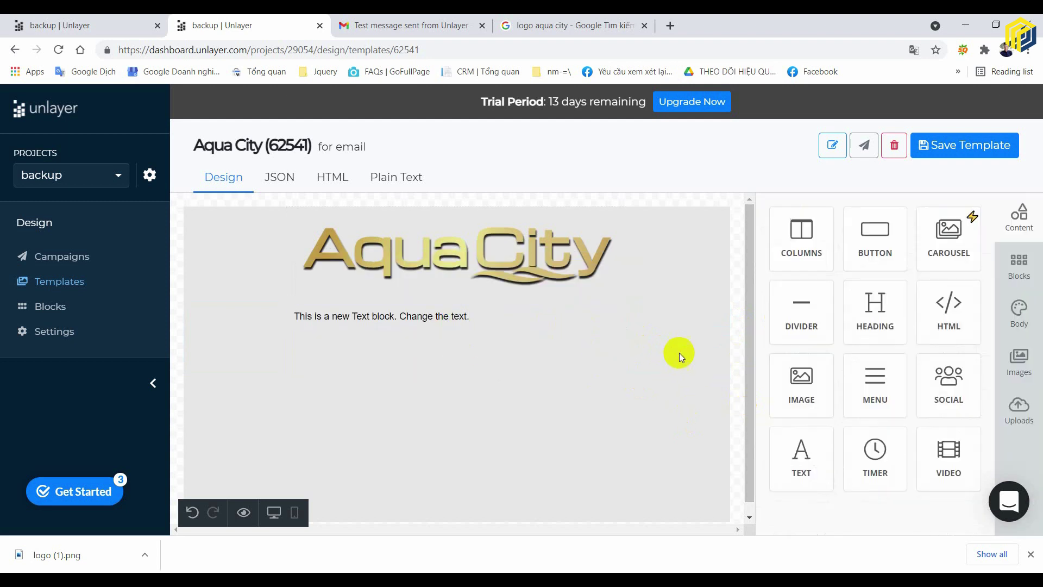
click(643, 248)
click(561, 317)
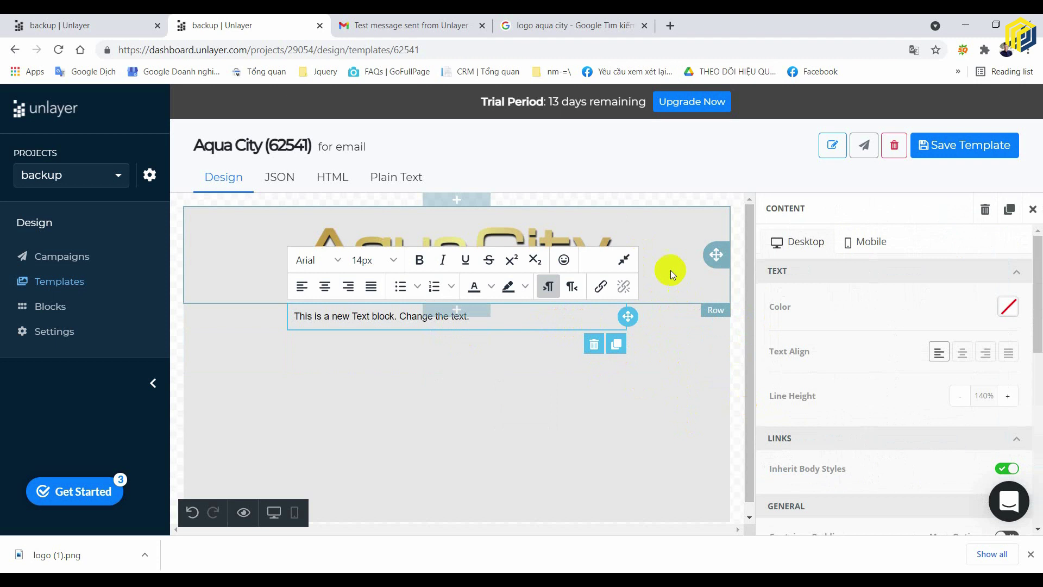
click(670, 269)
click(611, 318)
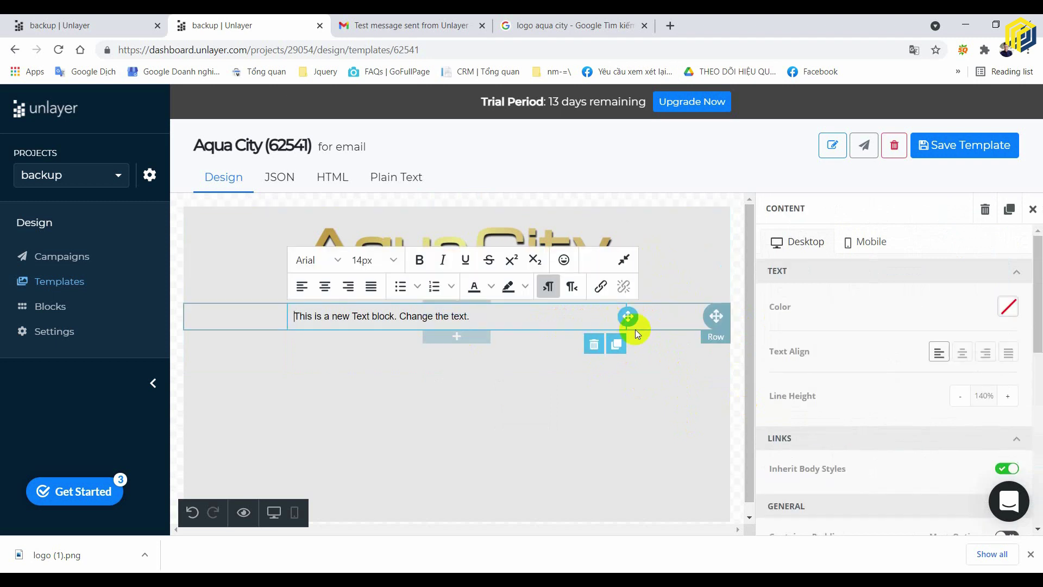
click(672, 267)
scroll(994, 429, down, 10)
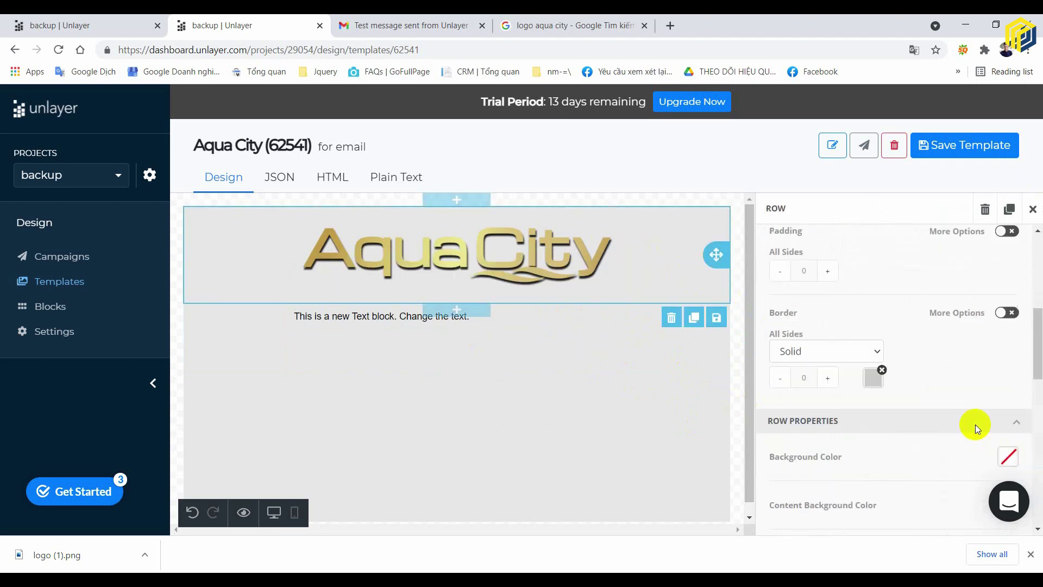
- Set the logo row's background colour to blue #3598DB
scroll(992, 399, up, 3)
click(1007, 411)
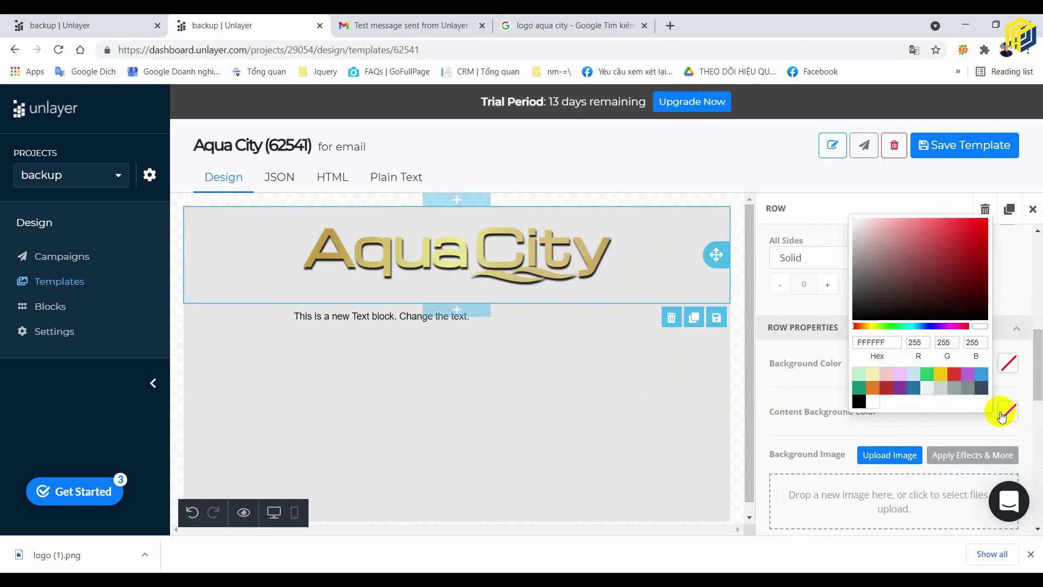
click(980, 375)
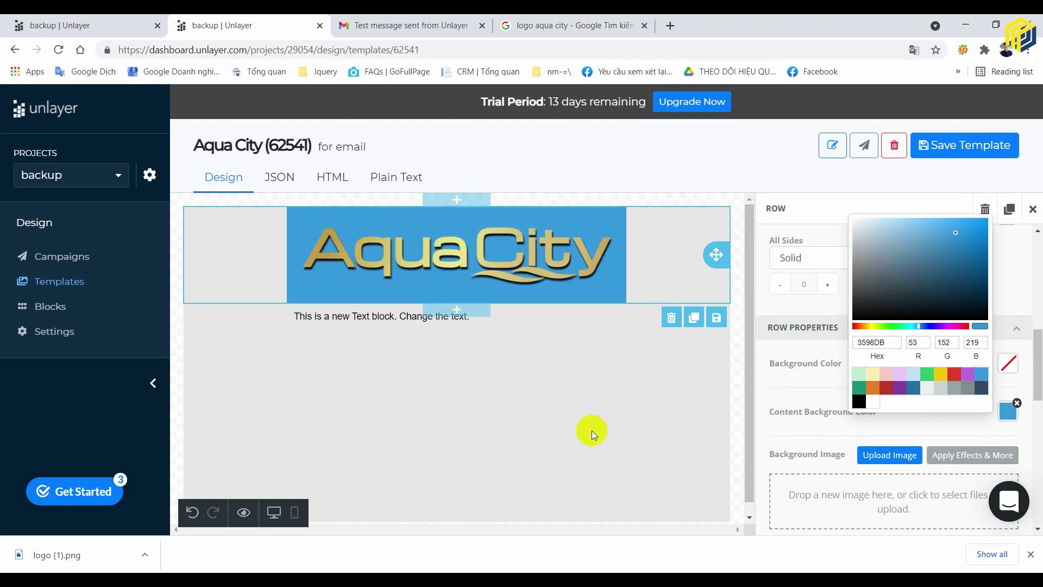
click(592, 430)
click(676, 236)
scroll(948, 387, down, 5)
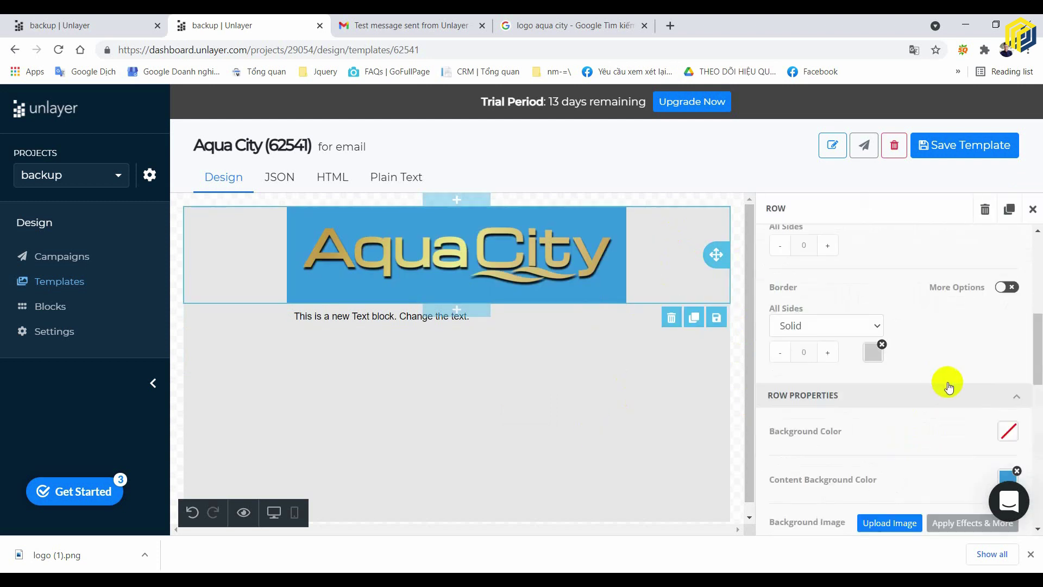
scroll(945, 389, down, 2)
click(1008, 363)
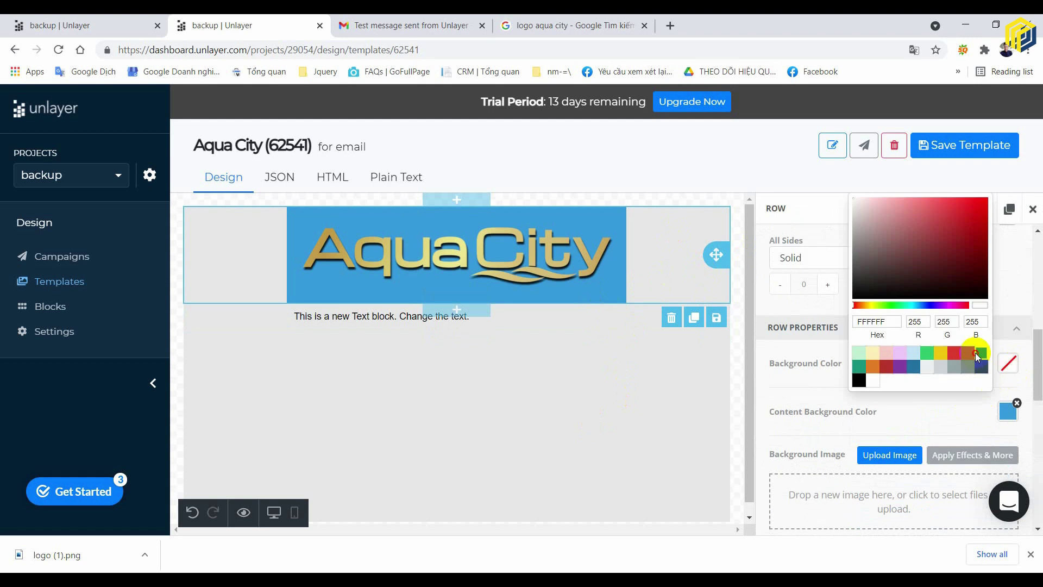
click(981, 352)
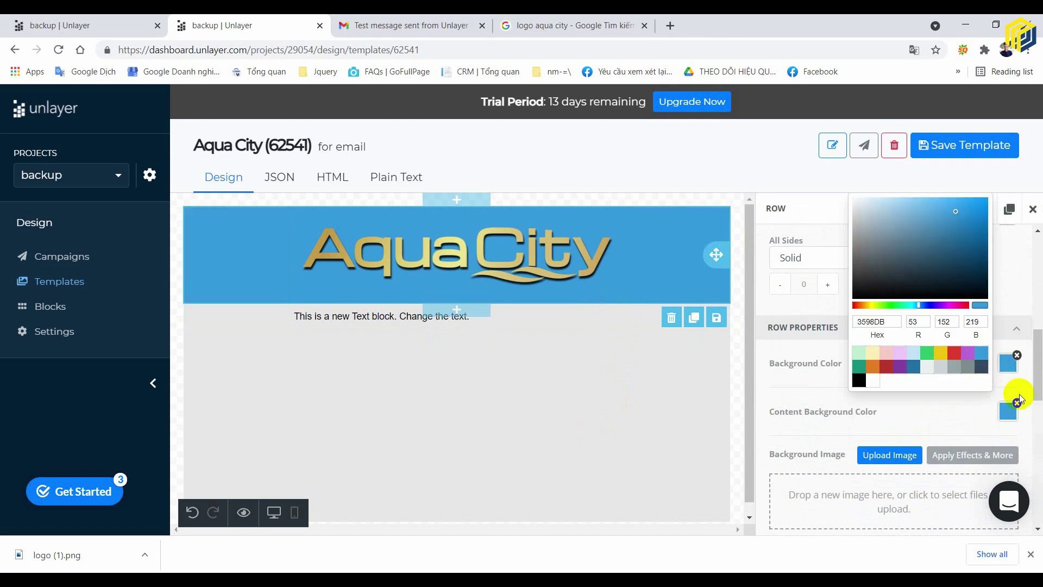
click(631, 326)
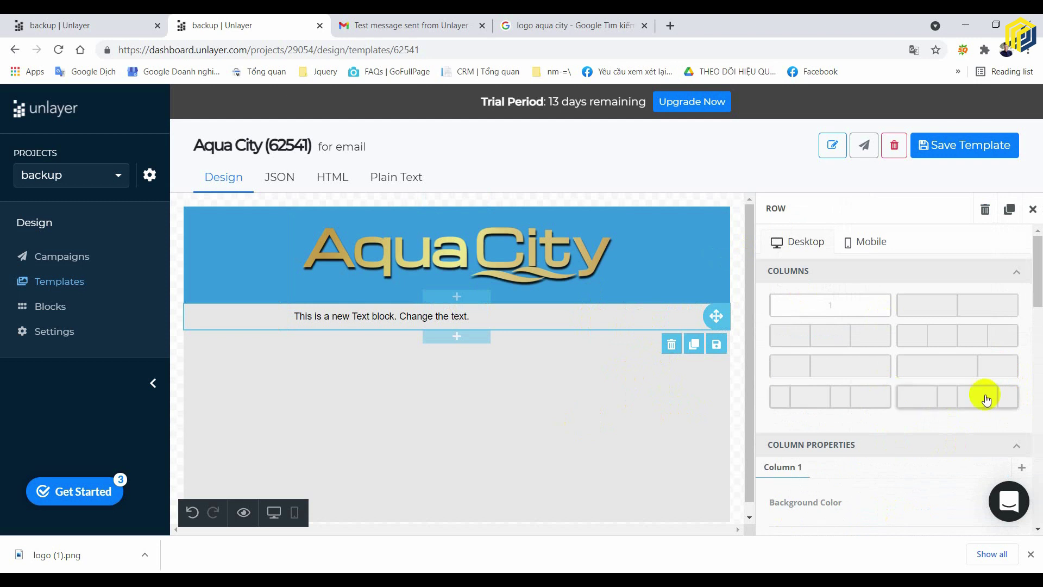
- Give the text row a blue background and make its text centred and white
scroll(1010, 424, down, 5)
click(1008, 367)
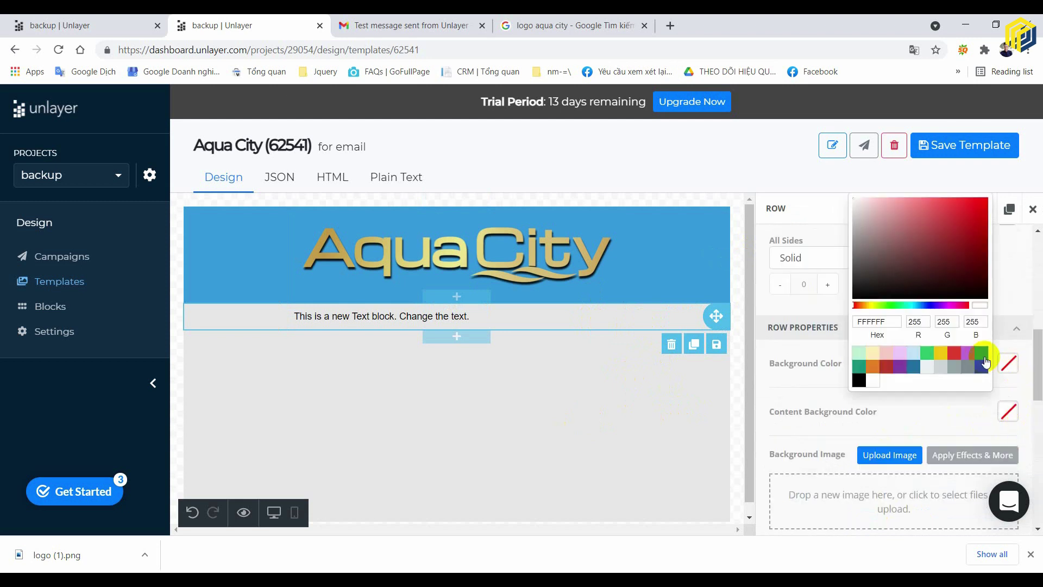
click(976, 359)
click(580, 314)
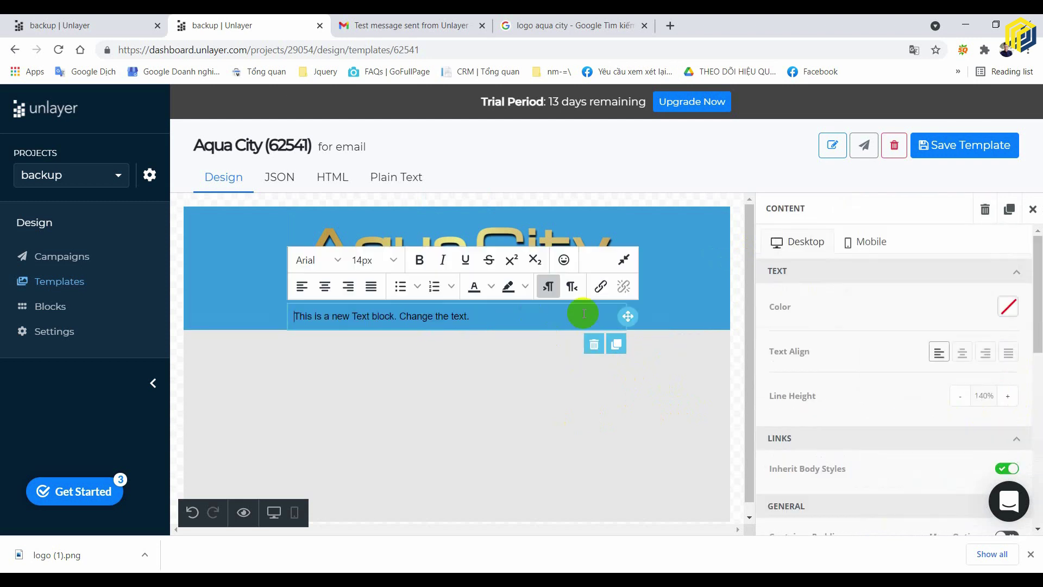
click(962, 353)
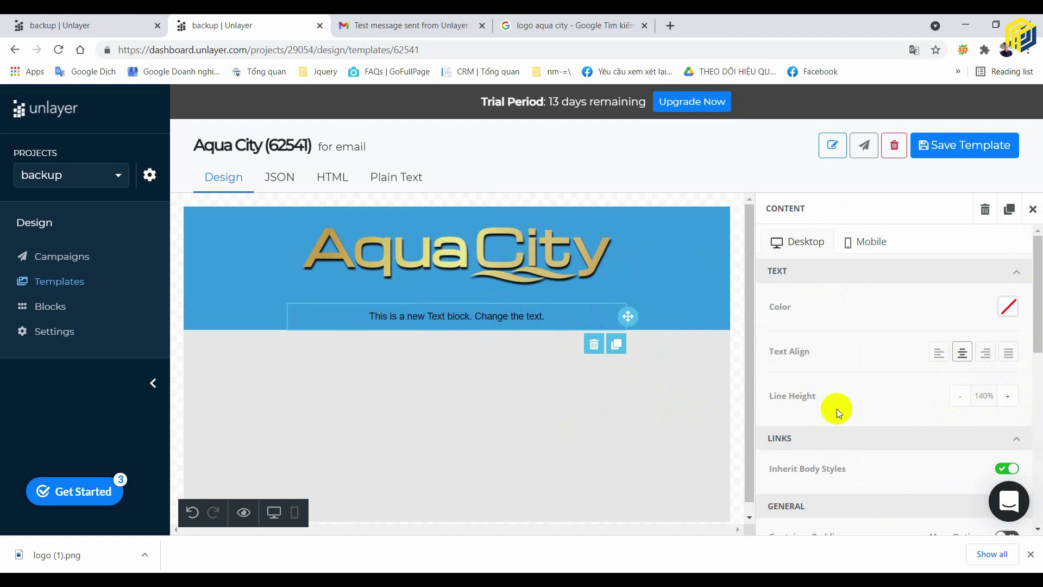
click(1007, 310)
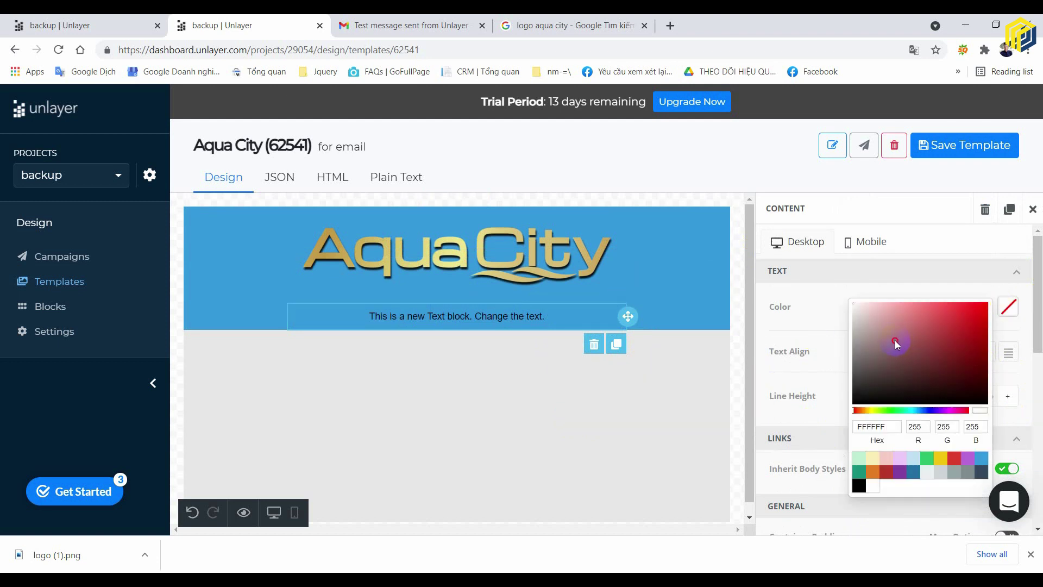
drag(895, 340, 833, 284)
click(819, 312)
- Replace the placeholder with 'CẢM ƠN BẠN ĐÃ QUAN TÂM DỰ ÁN AQUA CITY'
click(551, 315)
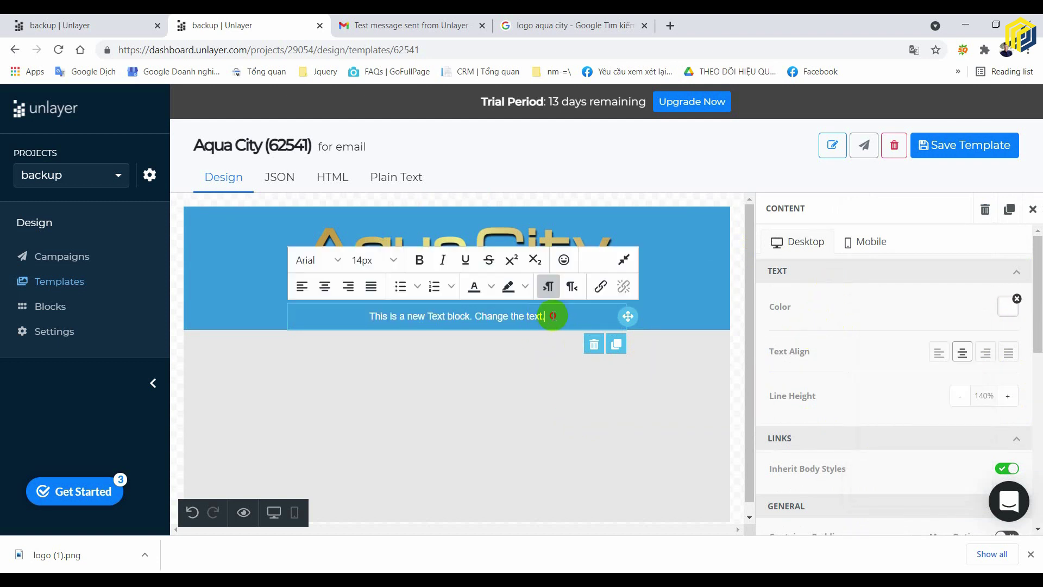
triple_click(553, 316)
text(C)
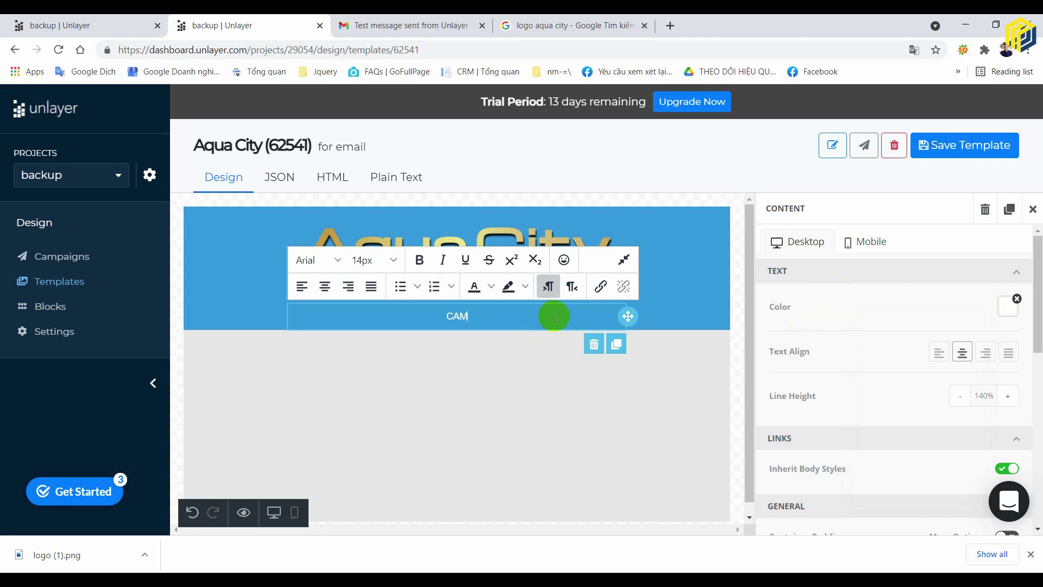
text(ẢM ƠN BẠN DÃ QÂU)
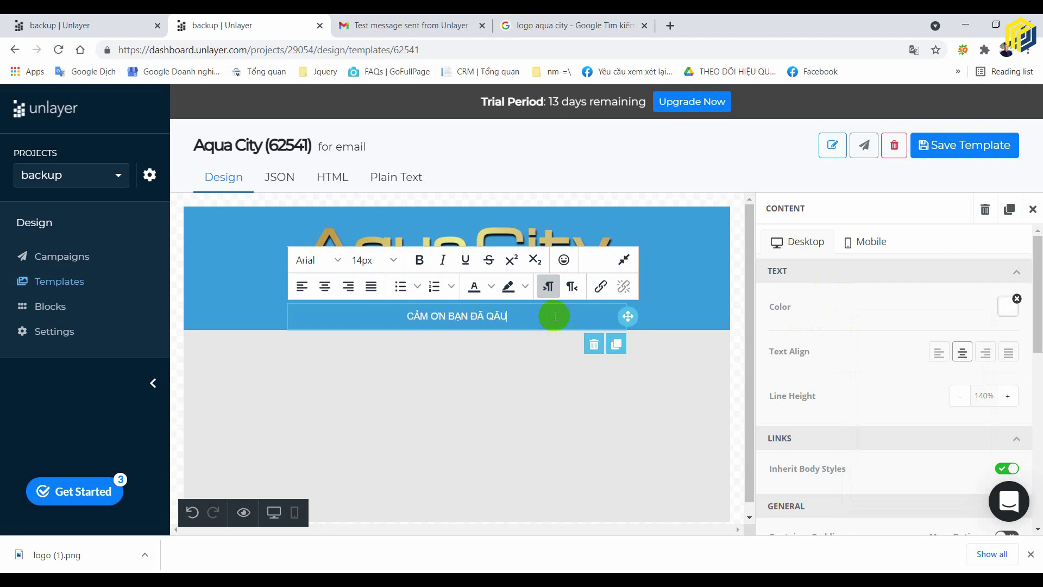
key(BackSpace)
key(BackSpace)
text(UAN TÂM)
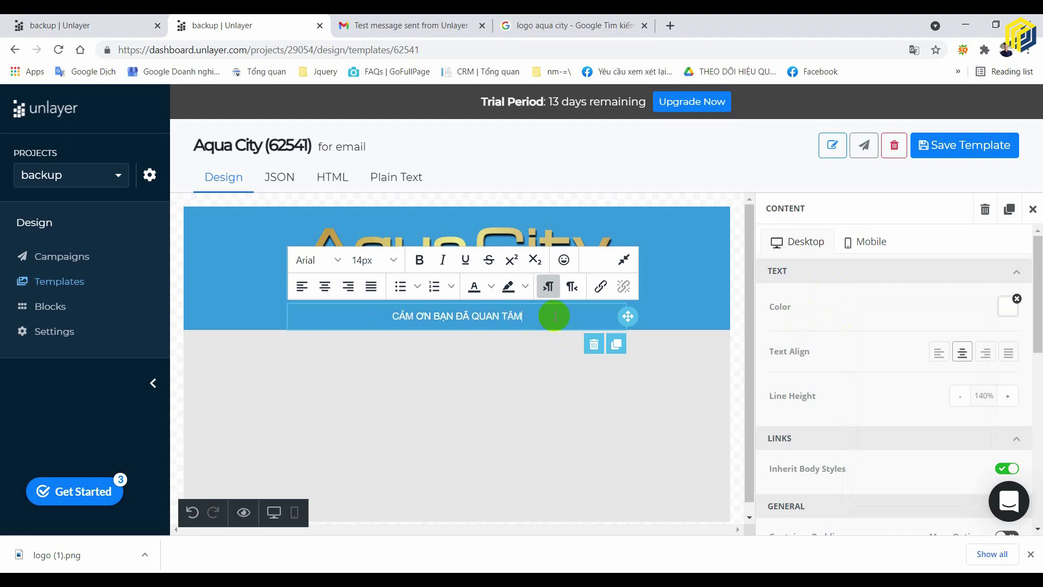
text( DỰ)
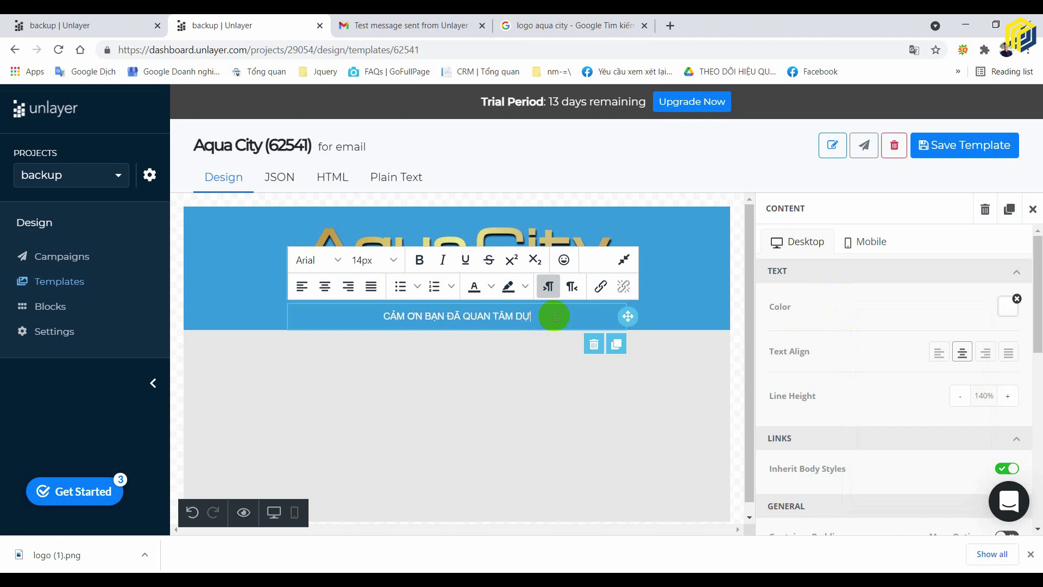
text( ÁN AQUA CITY)
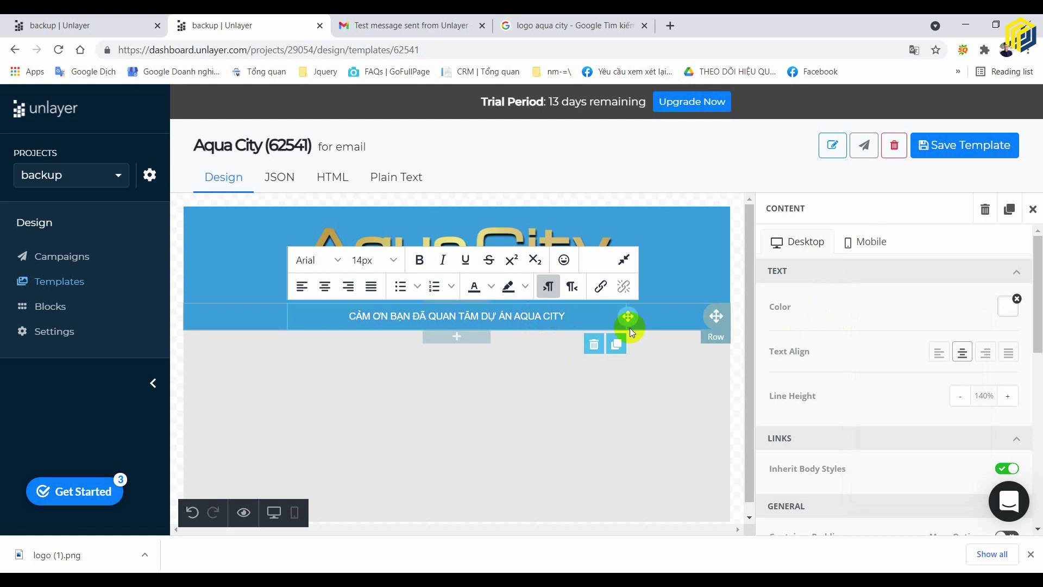
- Duplicate the thank-you row and retype the copy as 'DỰ ÁN ĐƯỢC PHÁT BỞI TẬP ĐOÀN NOVALAND'
click(669, 337)
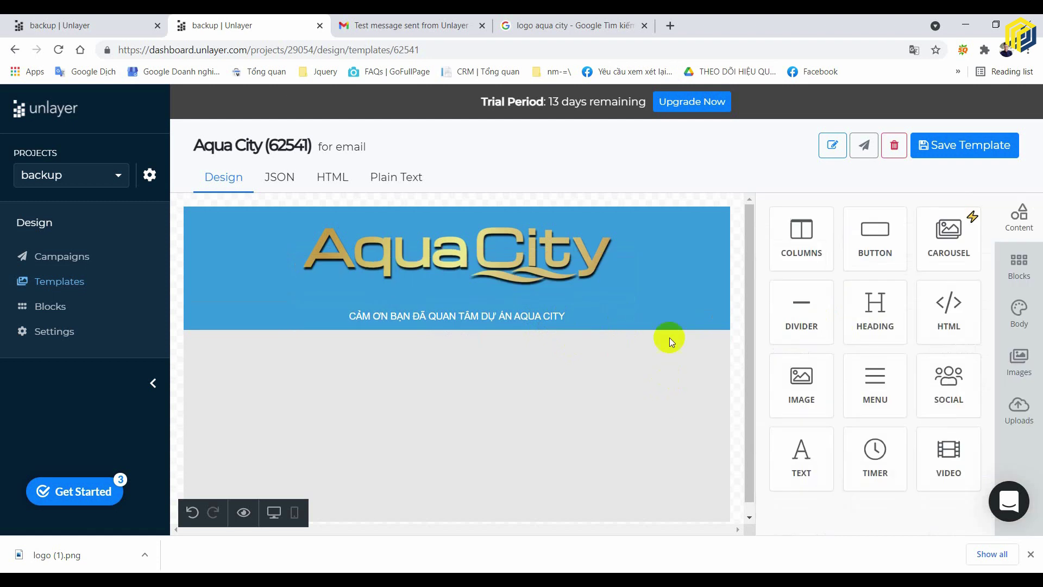
click(669, 327)
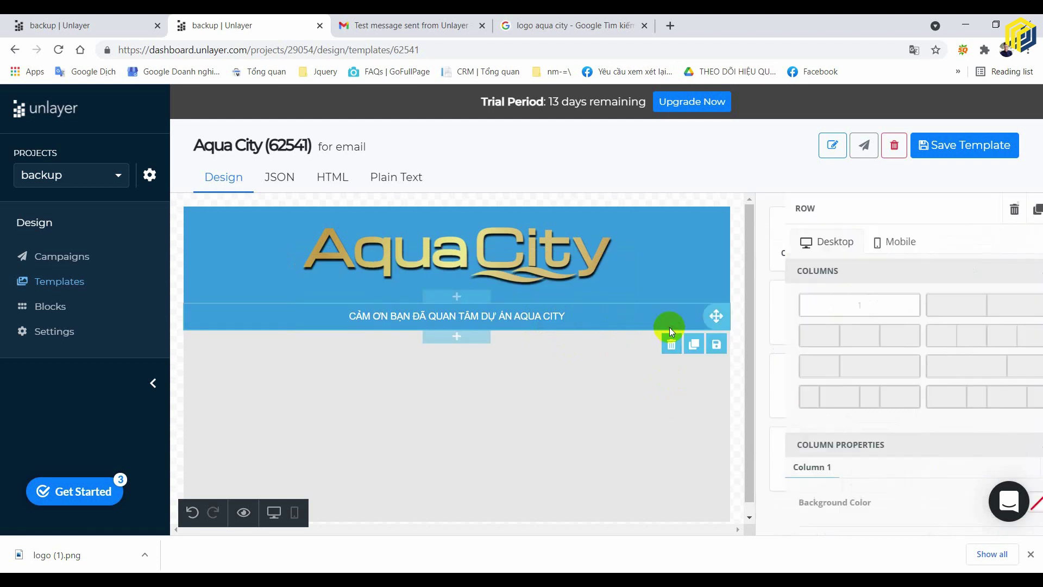
click(695, 344)
click(544, 343)
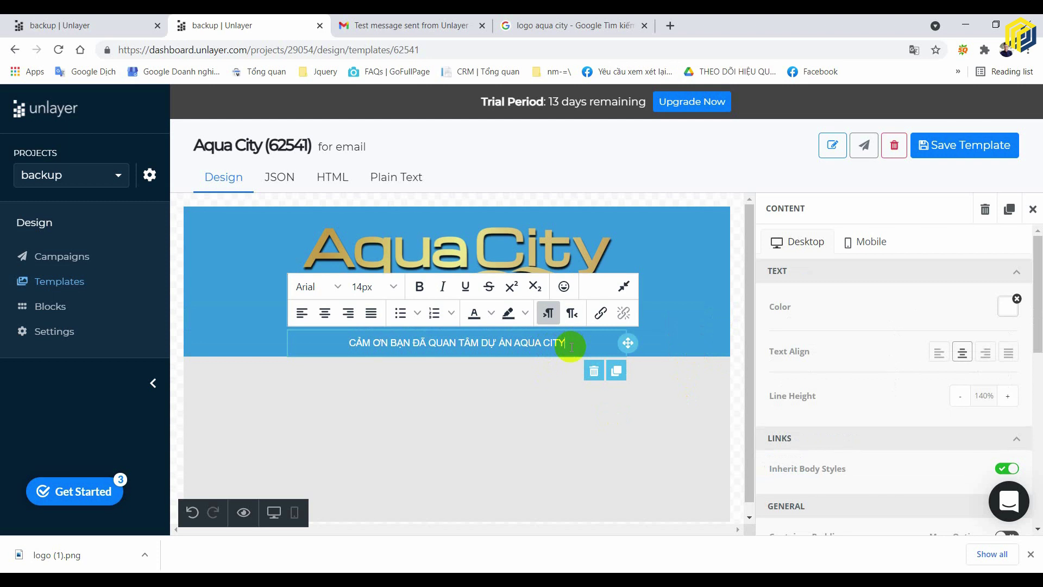
triple_click(571, 346)
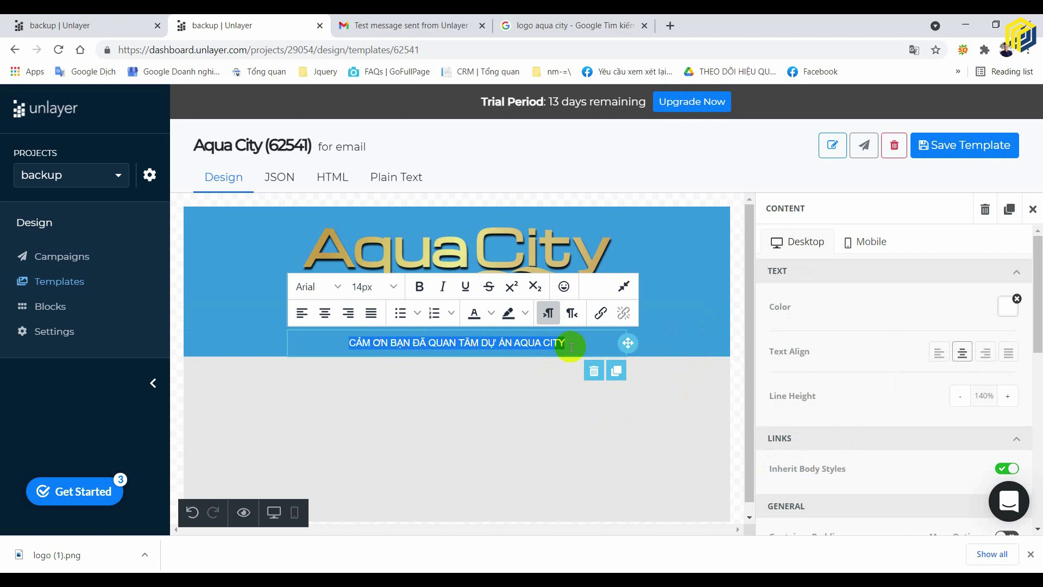
text(DU)
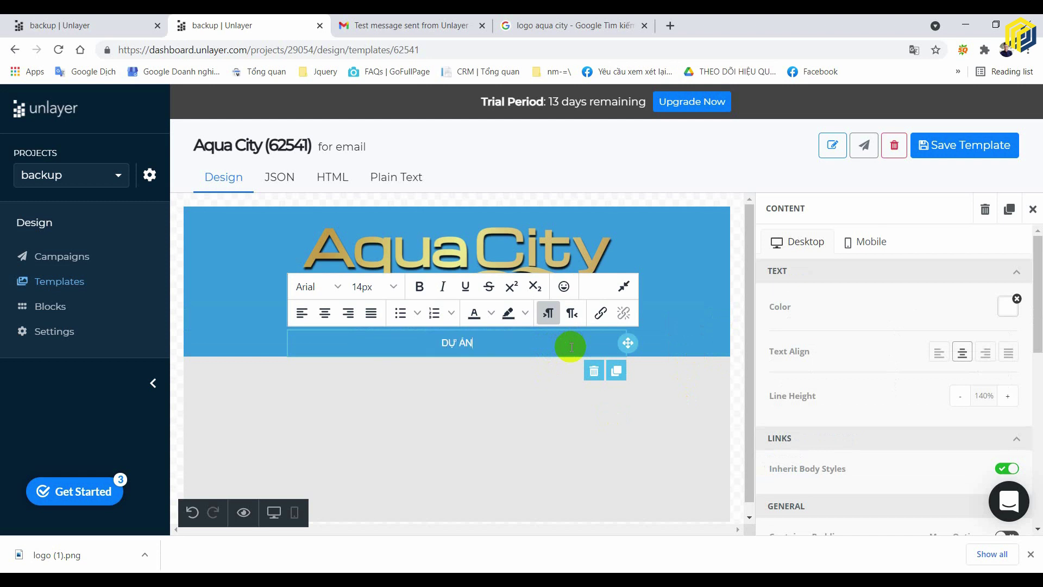
text( ÁN ĐƯỢC PHÁT BO)
text(wi)
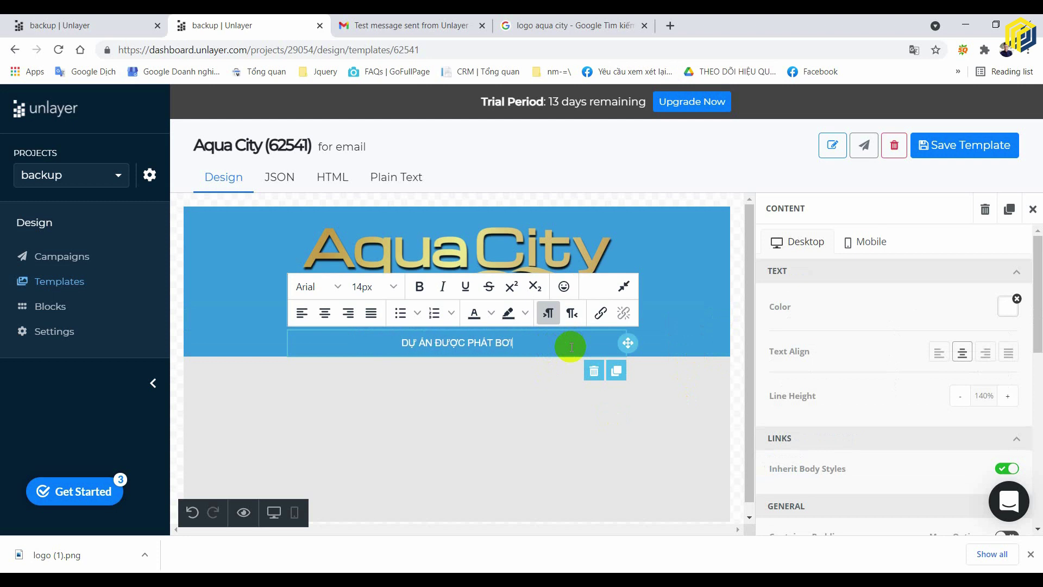
text(r TAAPJ DDO)
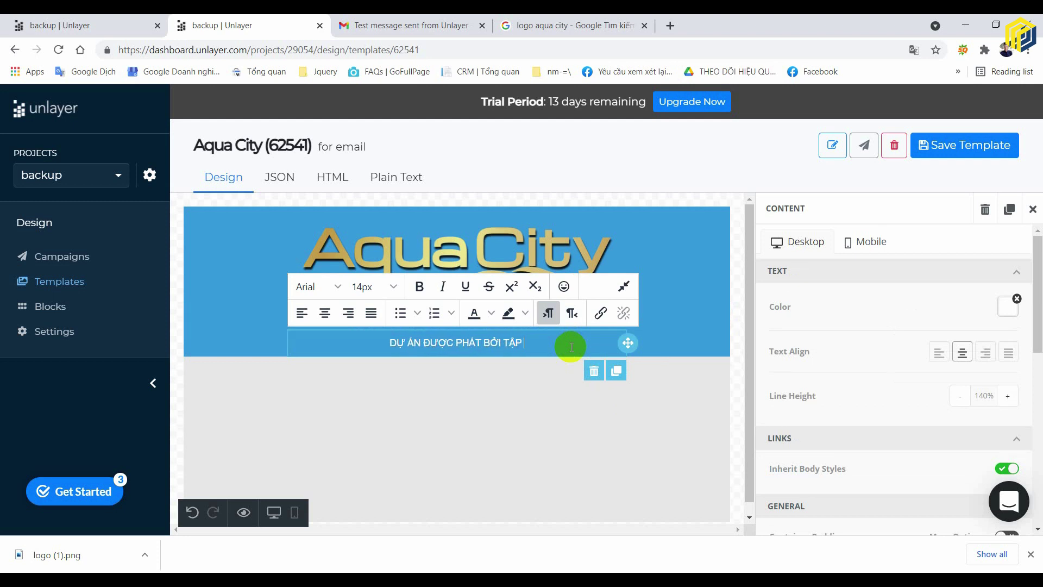
text(ANF NOVAL)
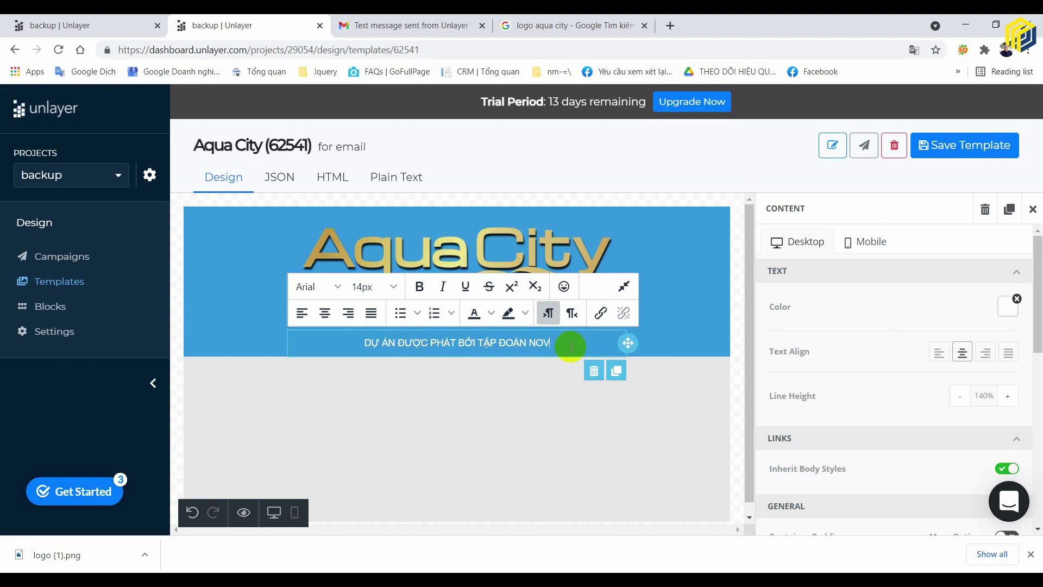
text(AND)
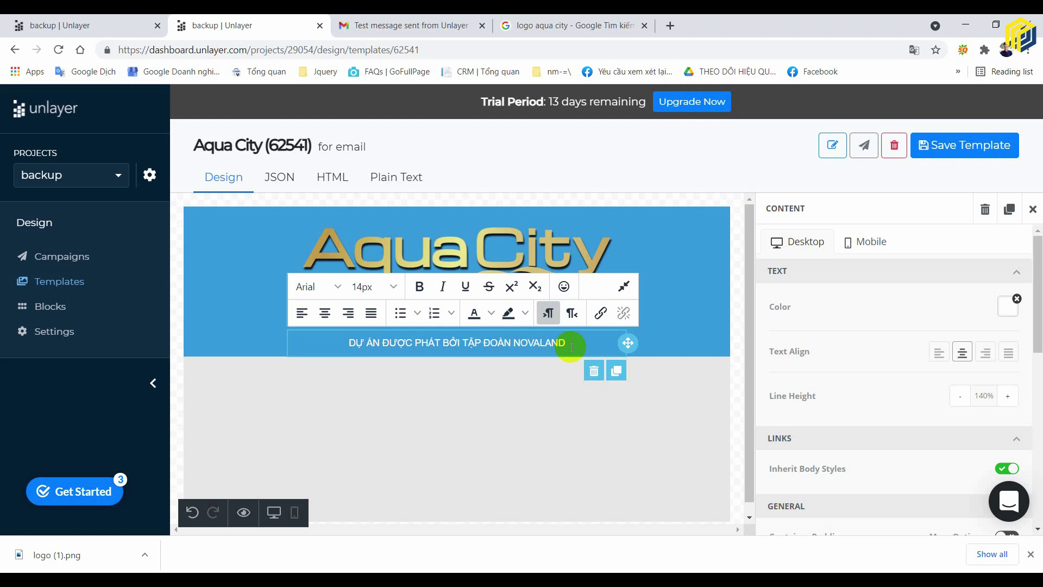
- Set the NOVALAND line's font size to 18px after trying 22px and 20px
triple_click(502, 354)
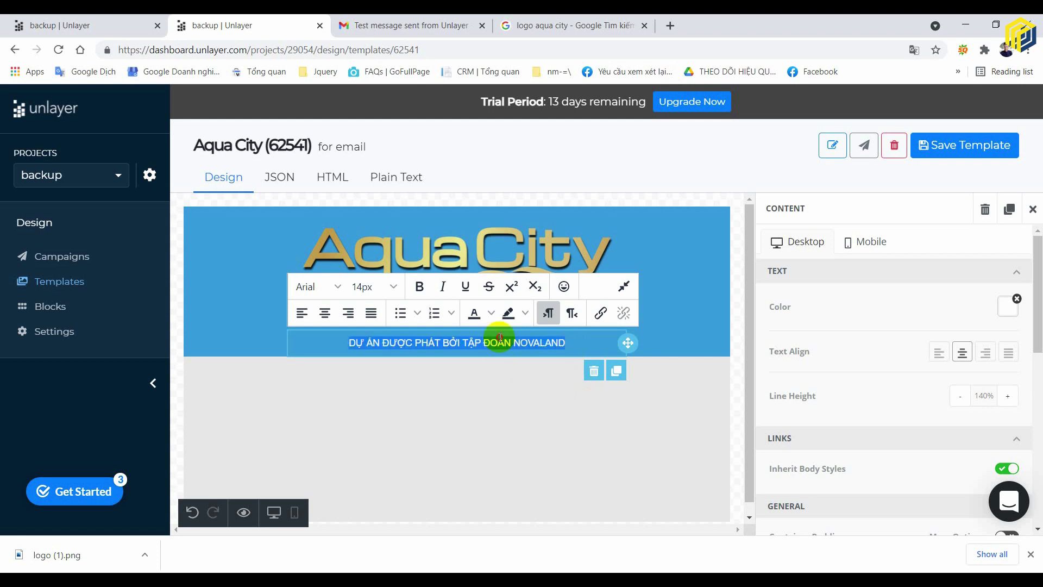
click(394, 286)
click(385, 464)
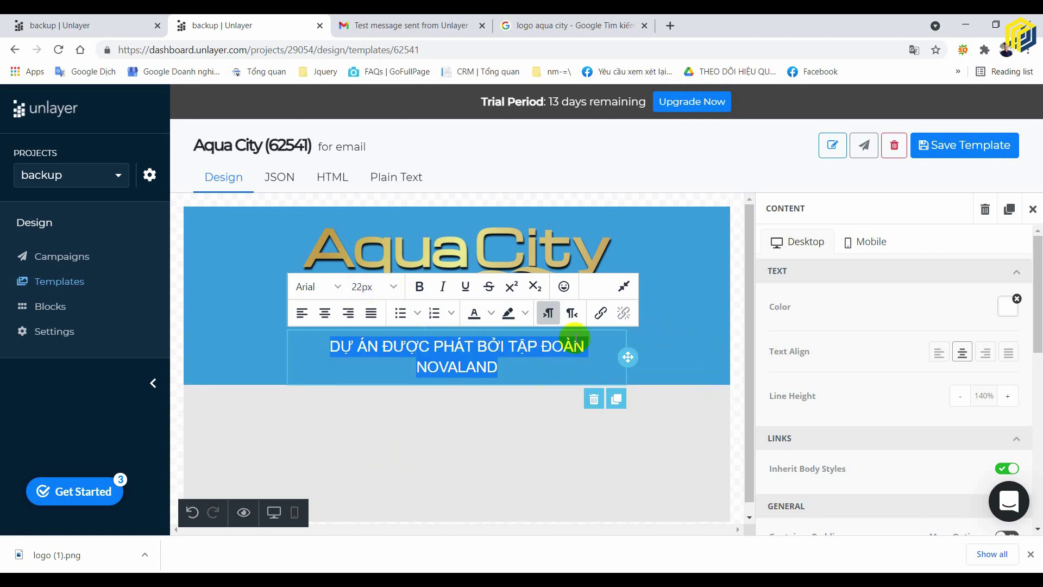
click(382, 292)
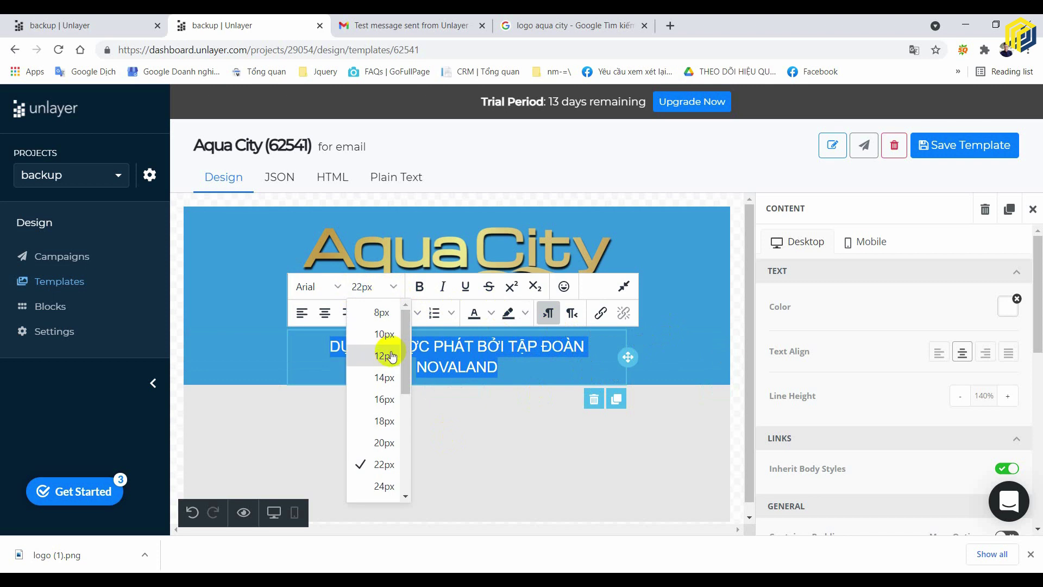
click(386, 442)
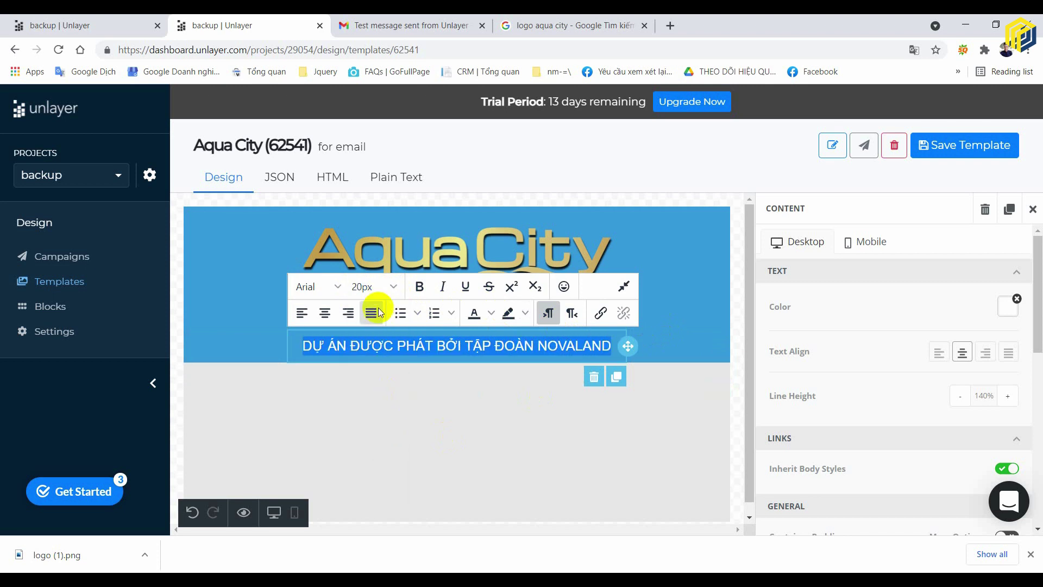
click(380, 291)
click(389, 429)
click(676, 321)
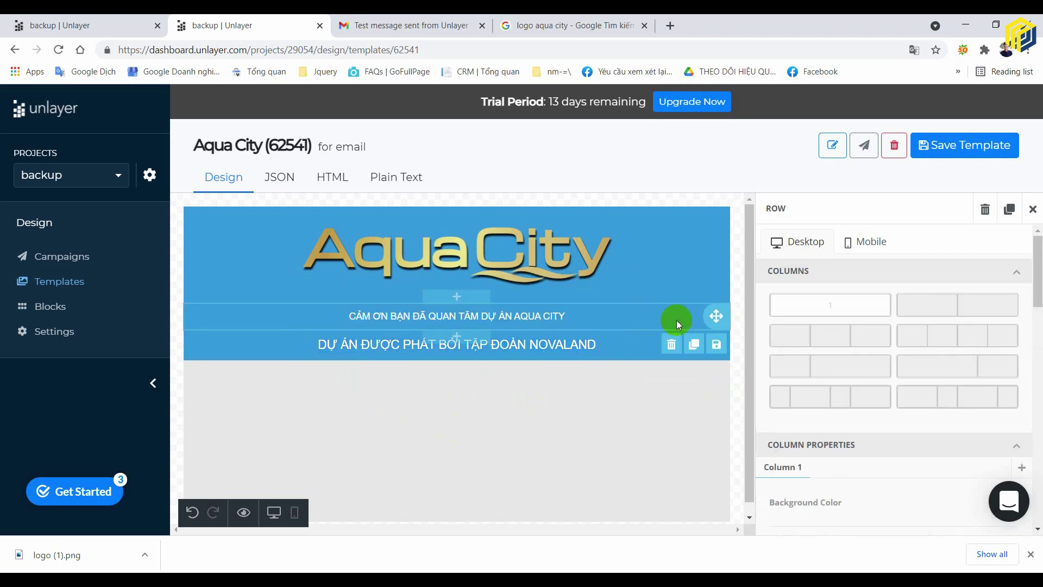
- Duplicate the NOVALAND row
click(739, 376)
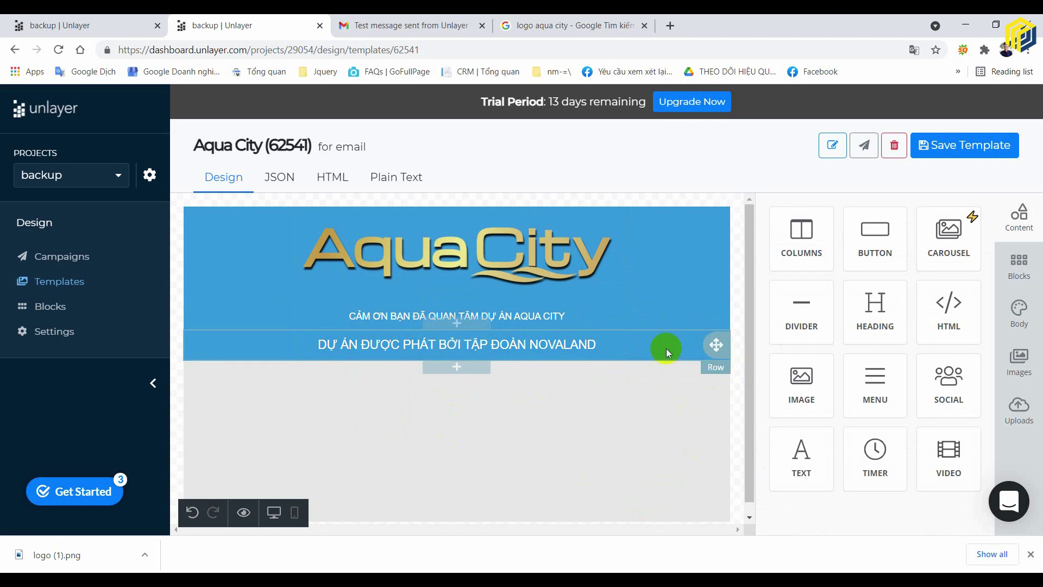
scroll(652, 420, down, 1)
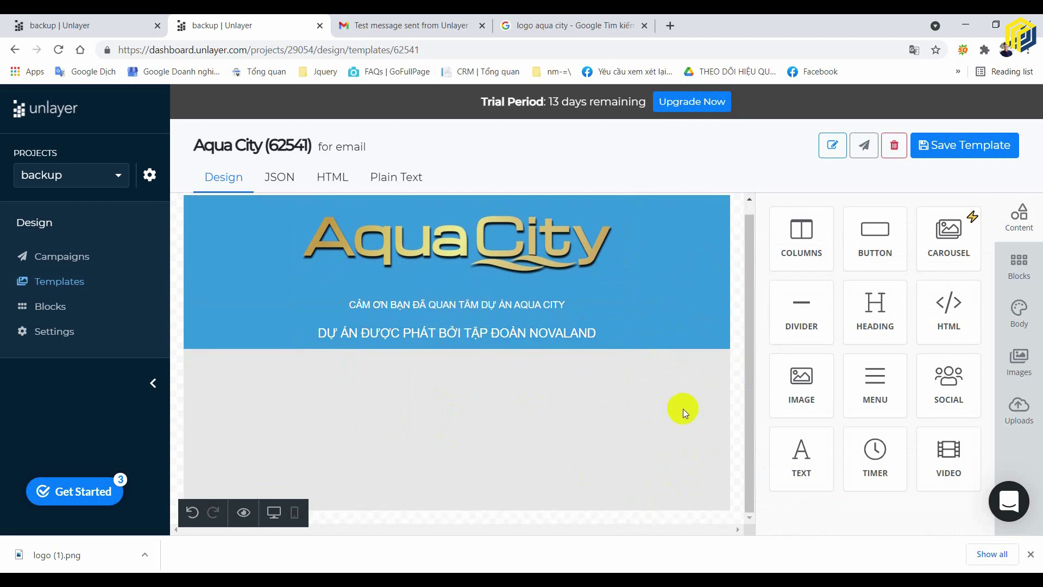
click(704, 335)
click(680, 335)
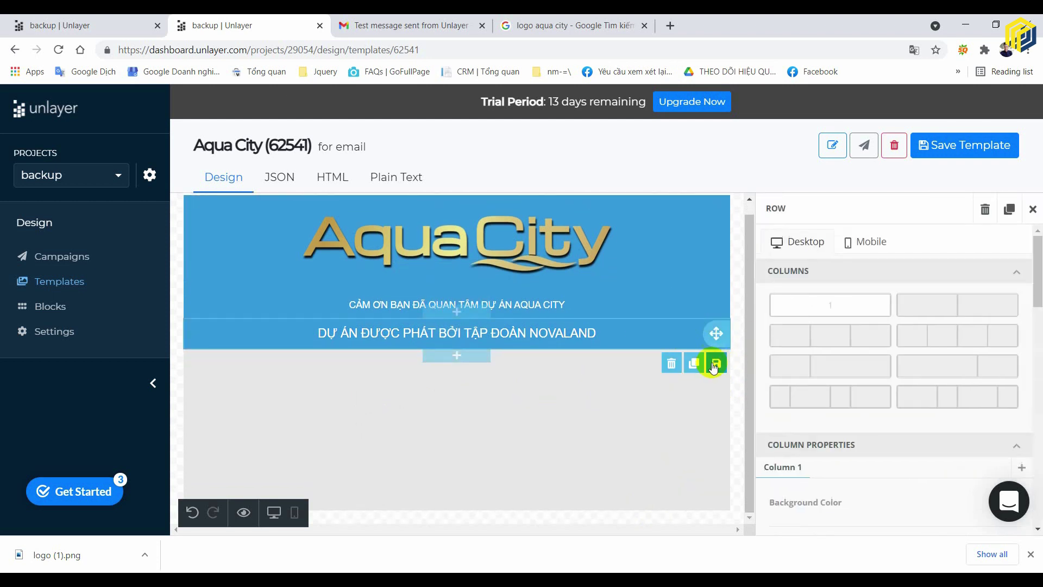
click(695, 362)
click(751, 442)
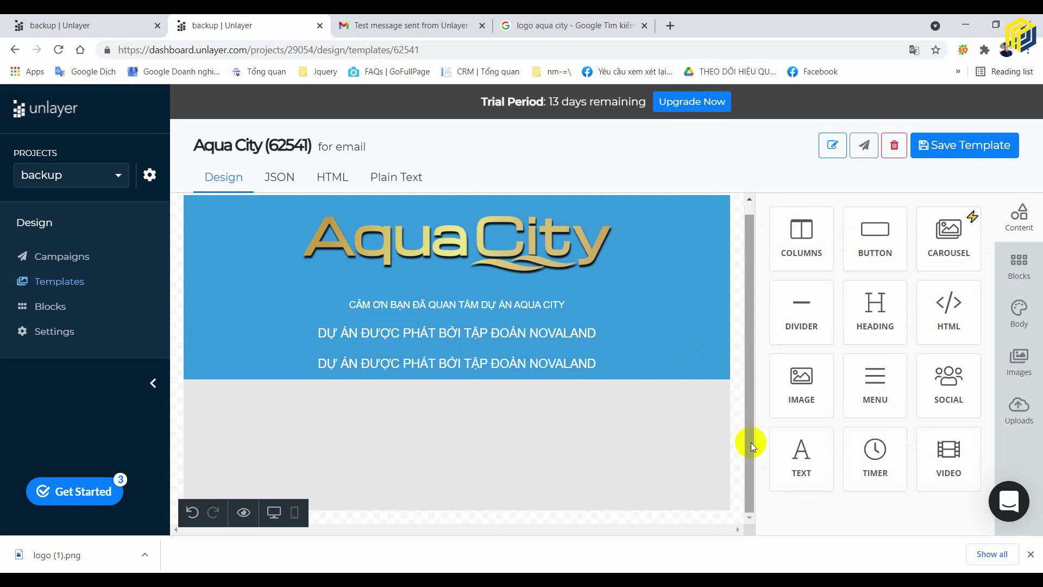
click(634, 370)
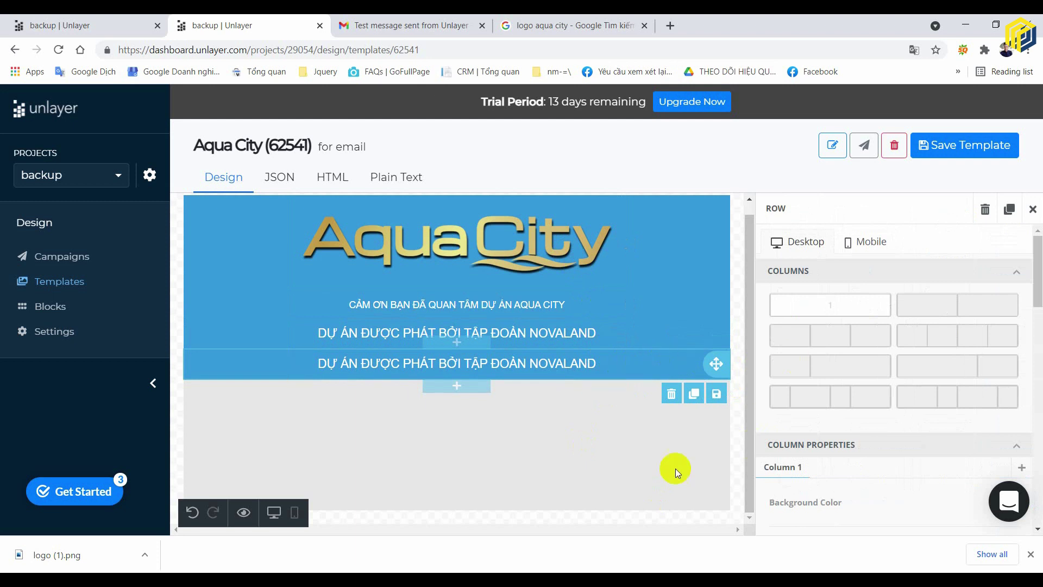
- Delete the NOVALAND text block from the duplicated row
click(847, 370)
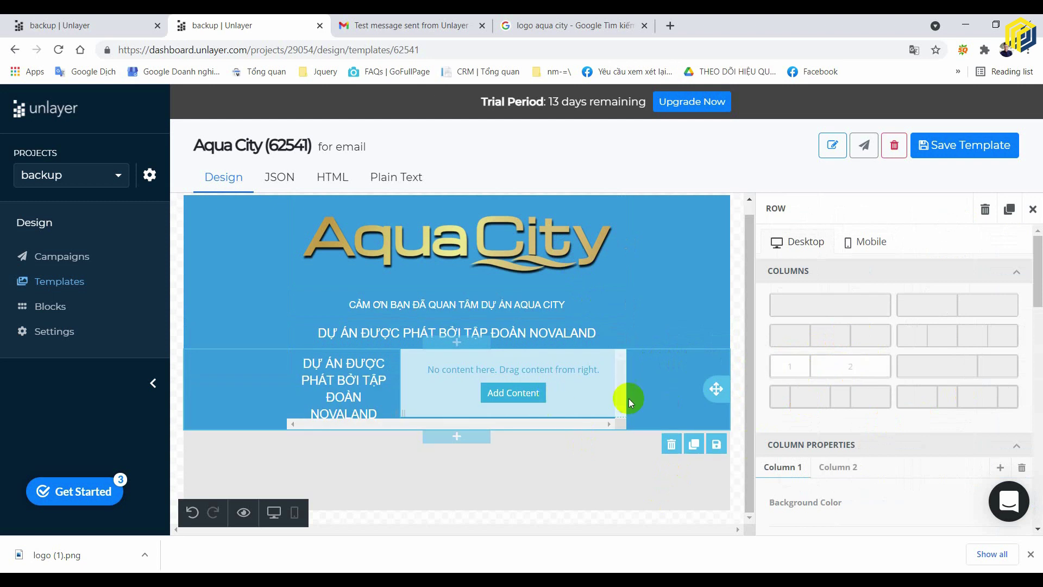
key(ctrl+z)
click(535, 369)
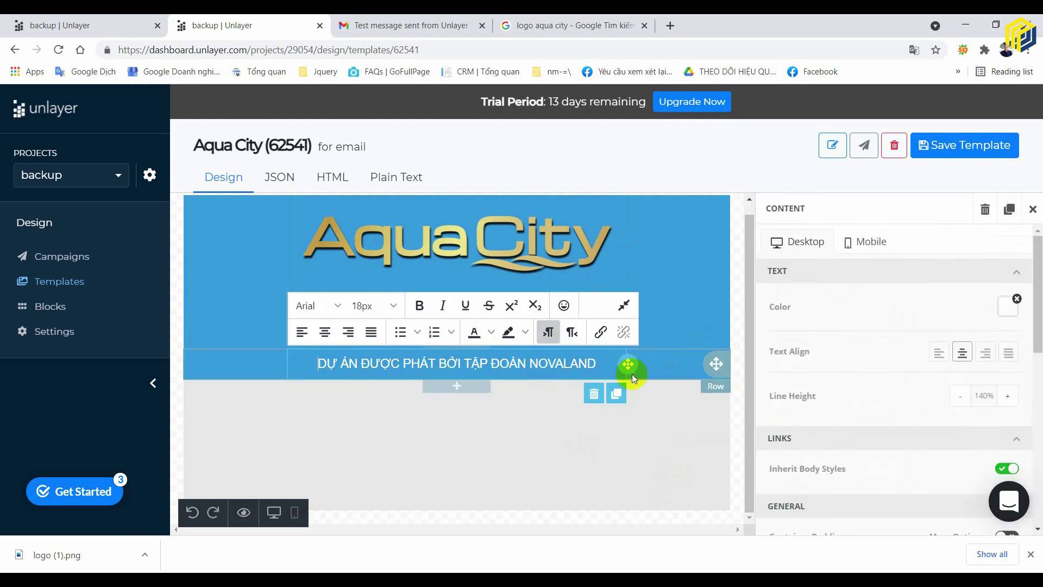
click(594, 395)
click(738, 405)
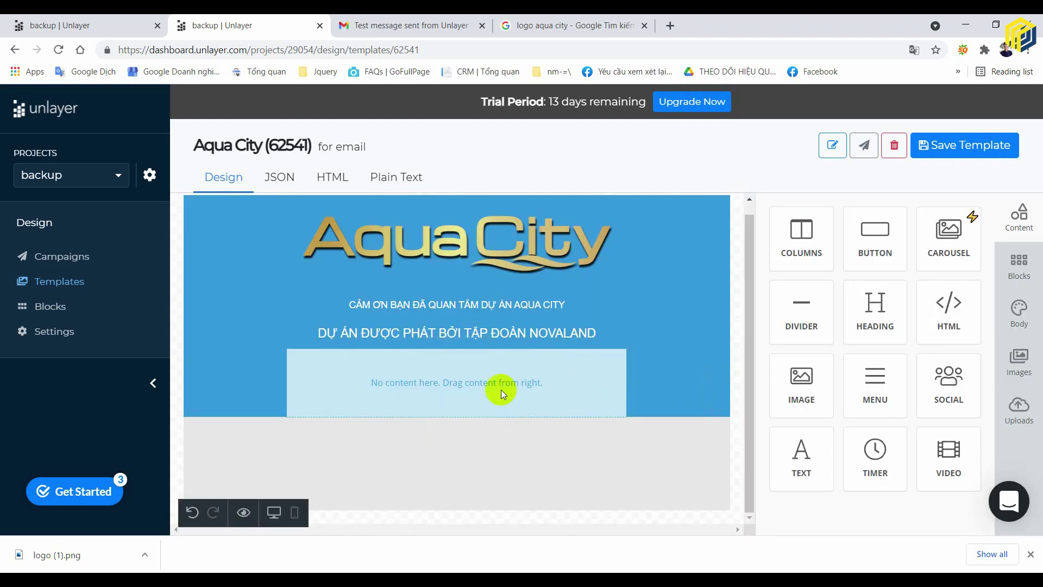
- Split the empty row into narrow and wide (1:2) columns with a Text block in each
click(492, 389)
click(846, 362)
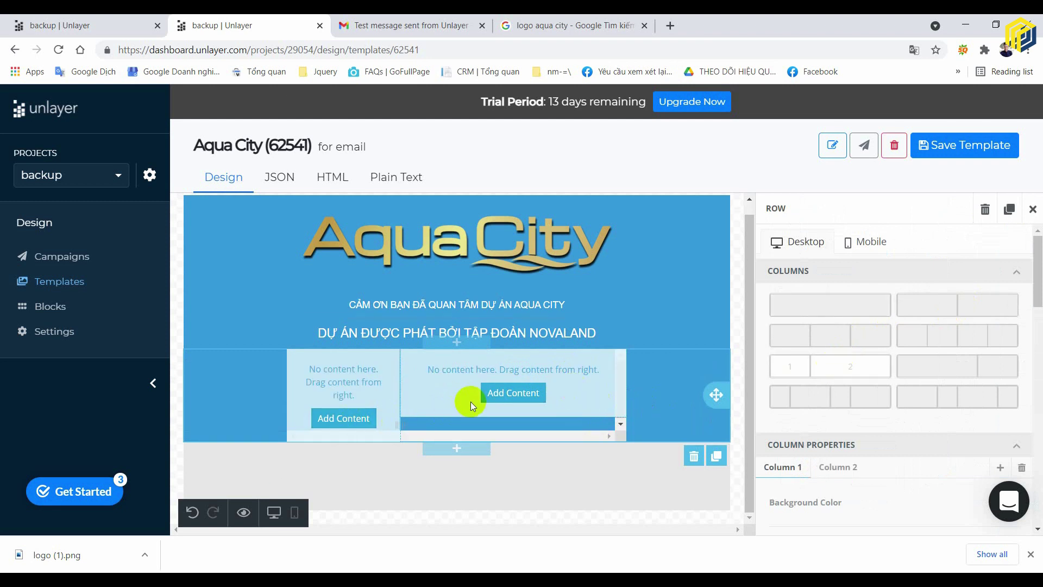
click(344, 418)
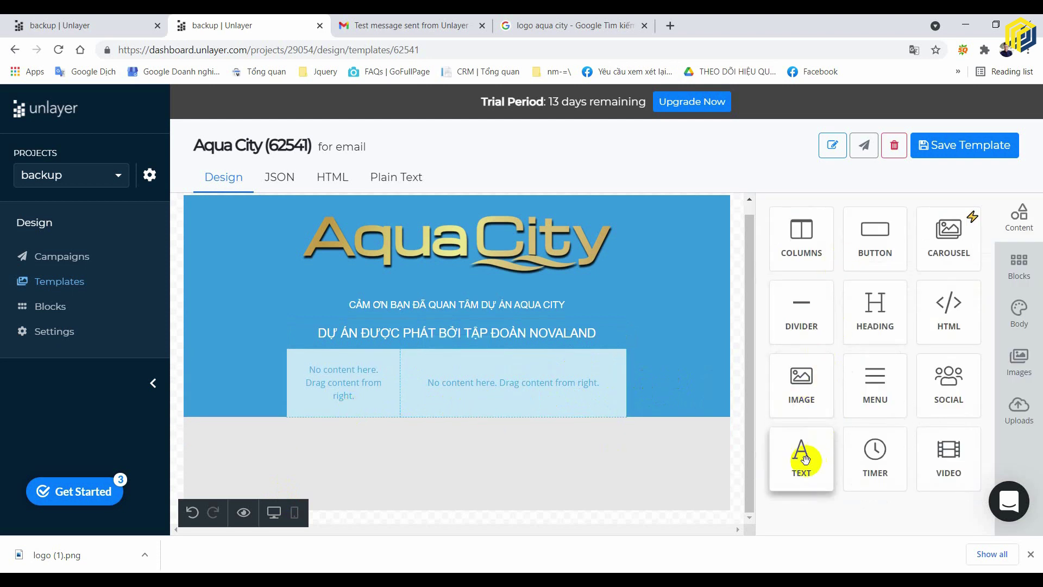
drag(803, 447, 375, 394)
drag(798, 460, 496, 377)
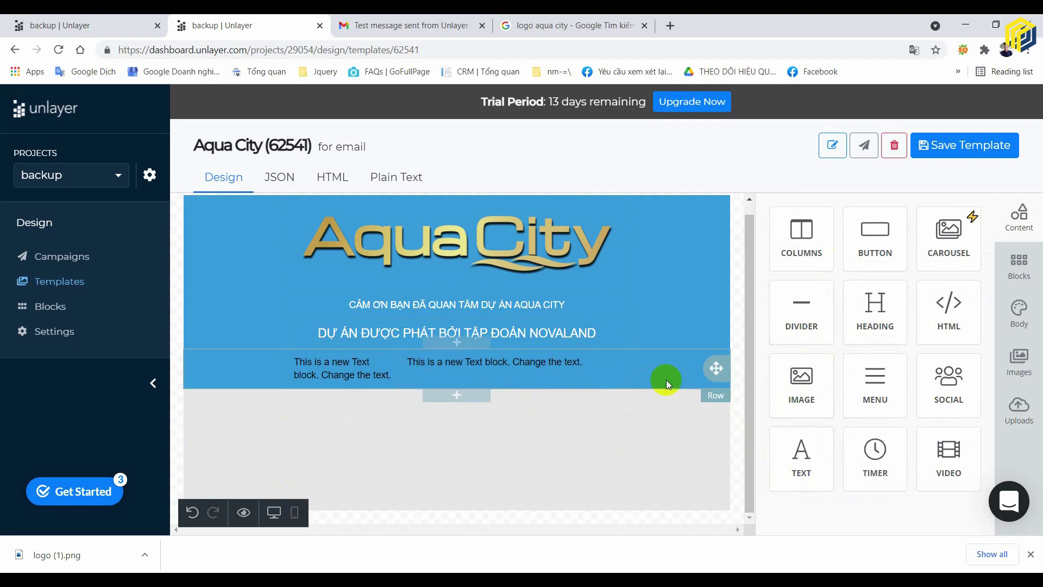
click(691, 369)
scroll(983, 361, down, 10)
- Clear the new two-column row's blue background colour
scroll(1008, 400, up, 6)
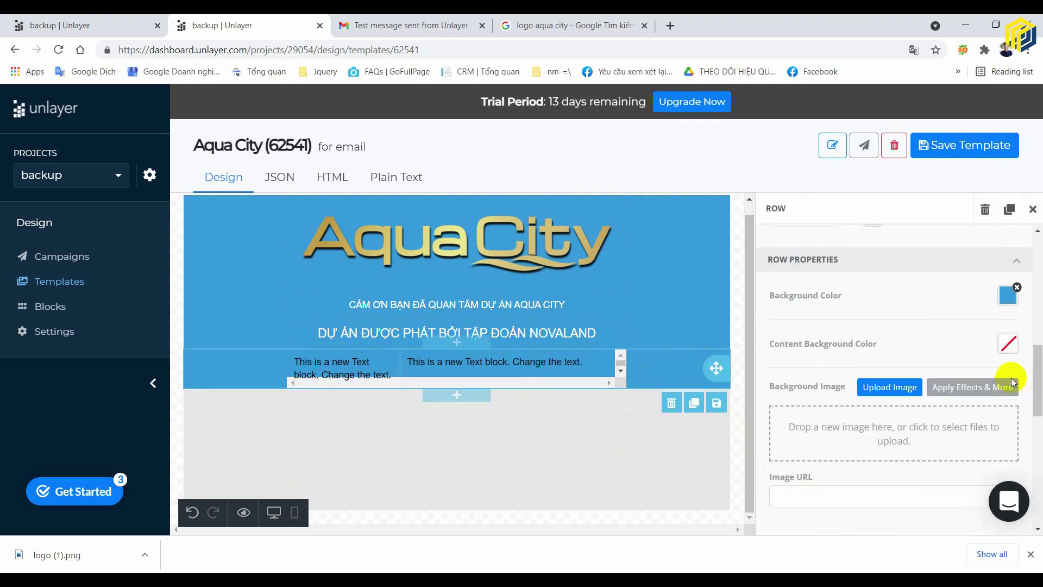
click(1017, 288)
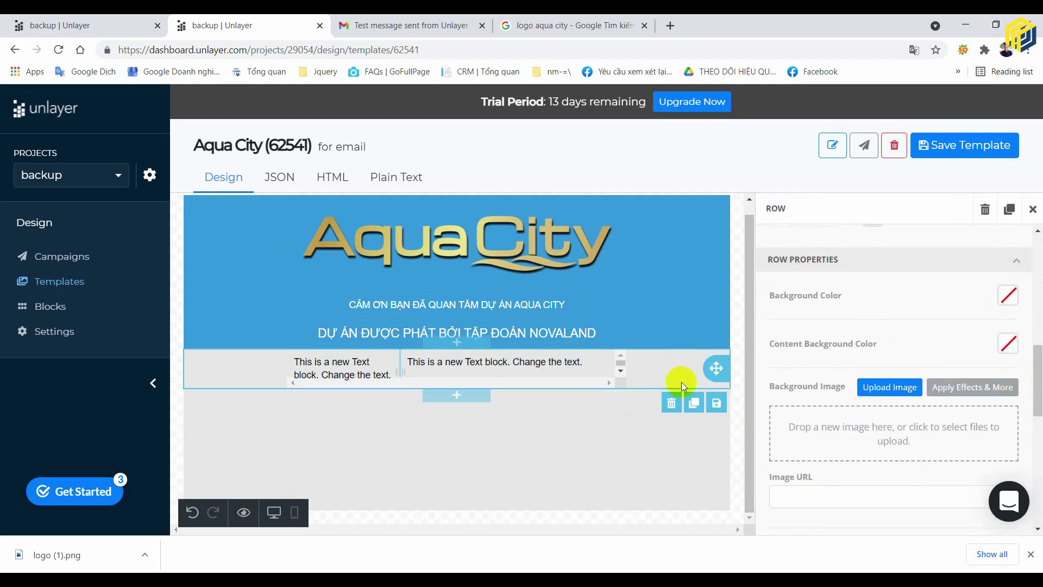
click(736, 351)
click(351, 362)
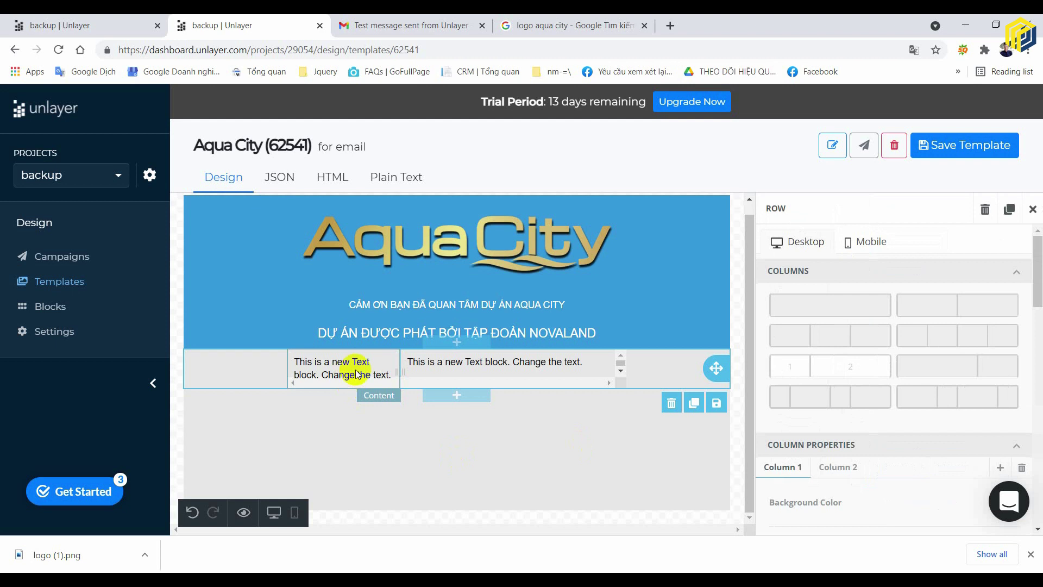
- Replace the left column's placeholder text with 'Tên Dự Án'
click(352, 362)
triple_click(363, 374)
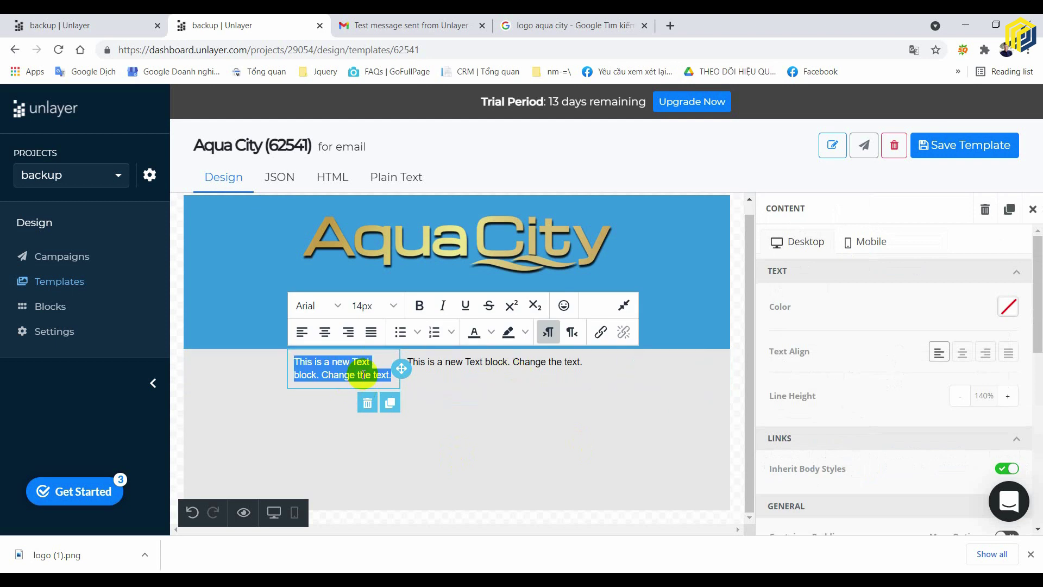
text(DU)
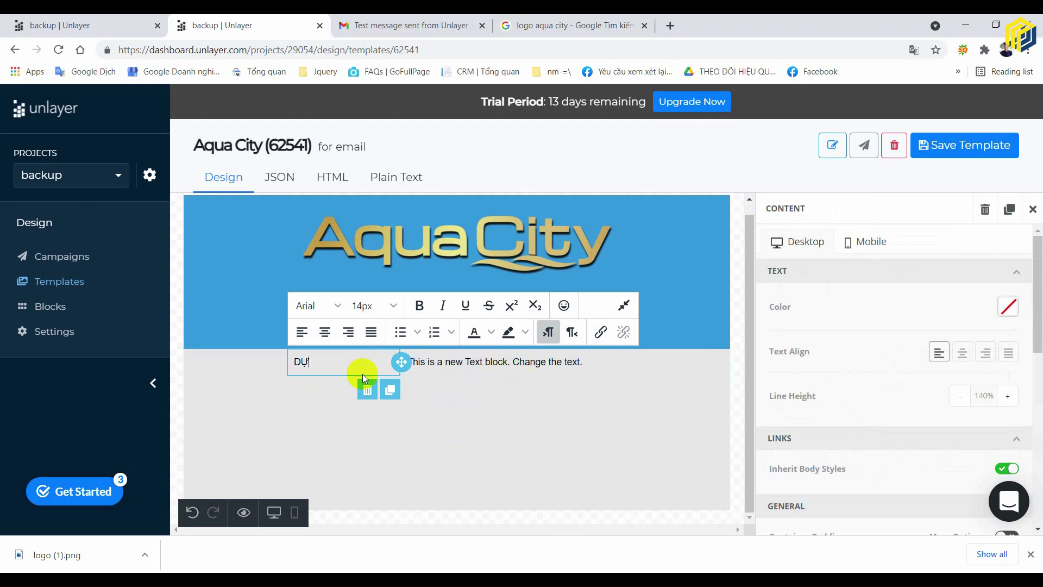
key(BackSpace)
key(BackSpace)
text(TÊN)
key(BackSpace)
key(BackSpace)
key(BackSpace)
text(Tên Dư)
text(j )
text(Án)
- Replace the right column's placeholder text with 'AQUA CITY'
click(493, 367)
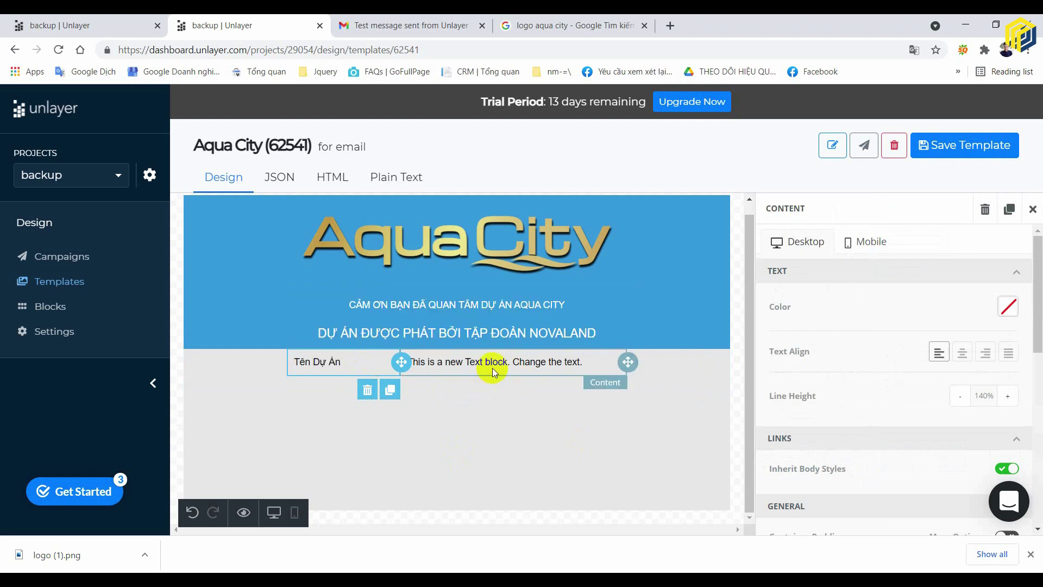
triple_click(495, 365)
text(AQUA CITY)
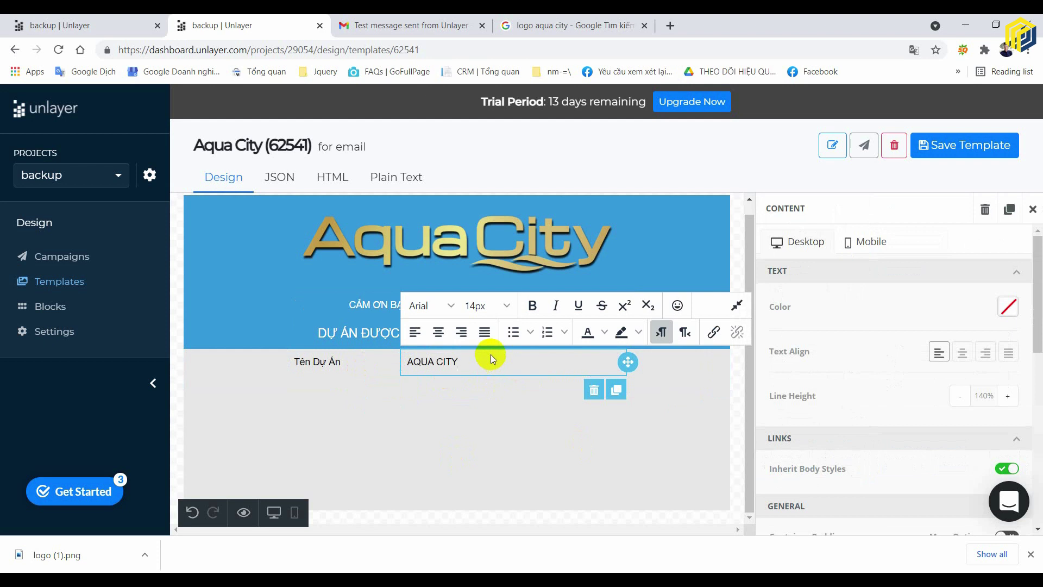
click(493, 400)
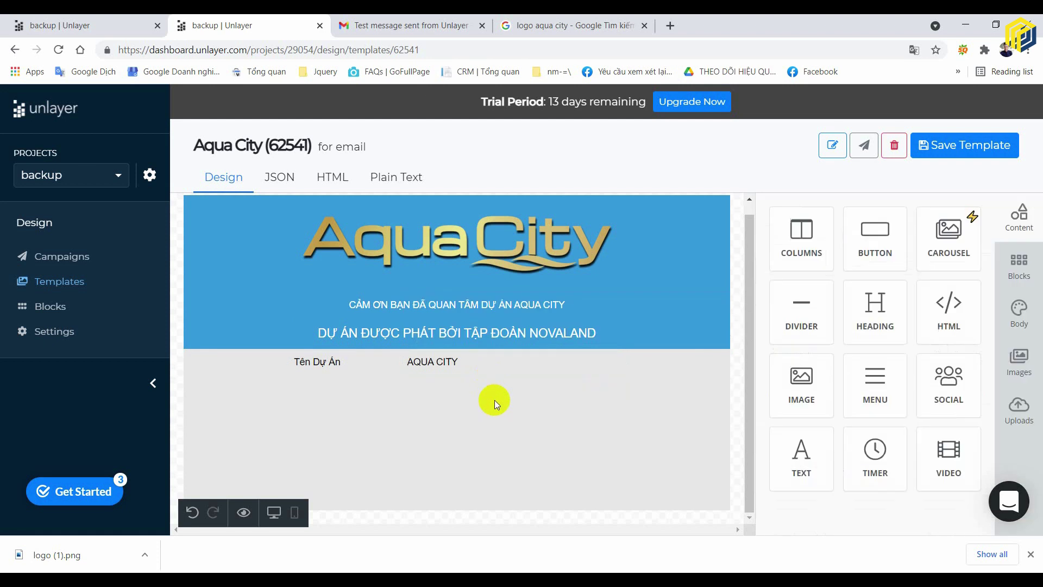
click(650, 368)
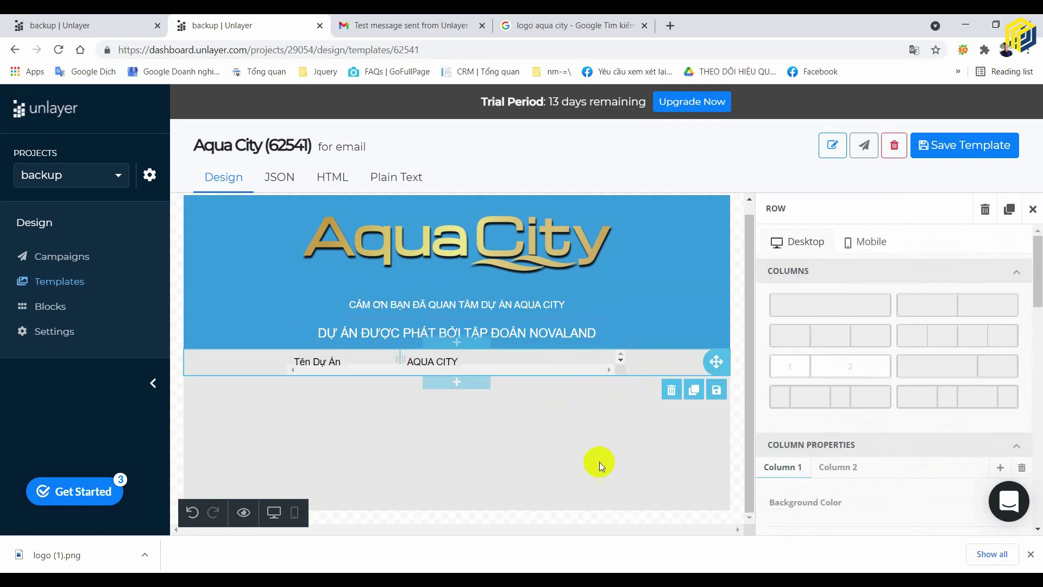
- Give the left column of the Tên Dự Án row a 1 px border
click(556, 492)
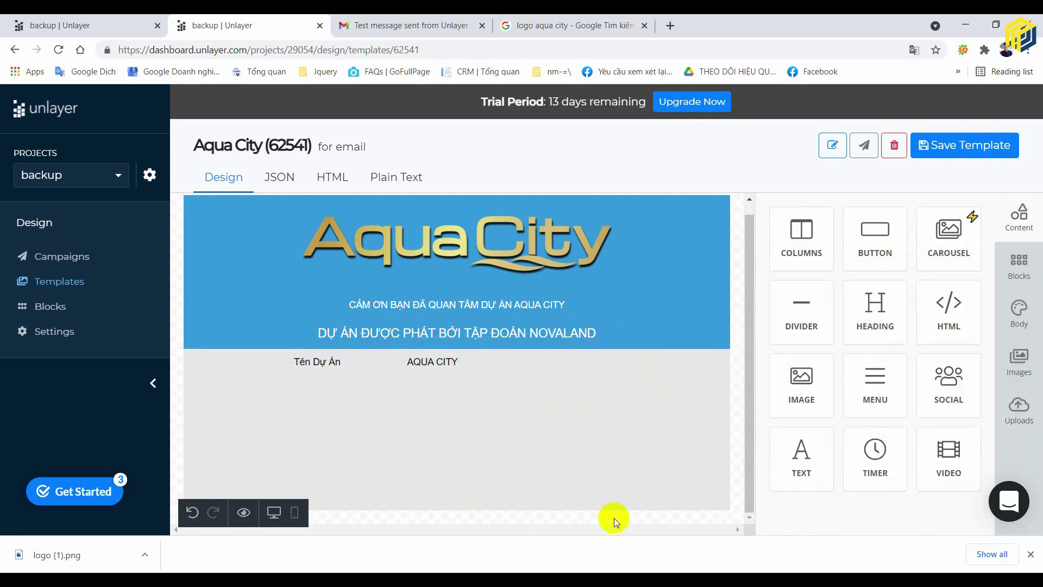
click(669, 372)
scroll(864, 380, down, 5)
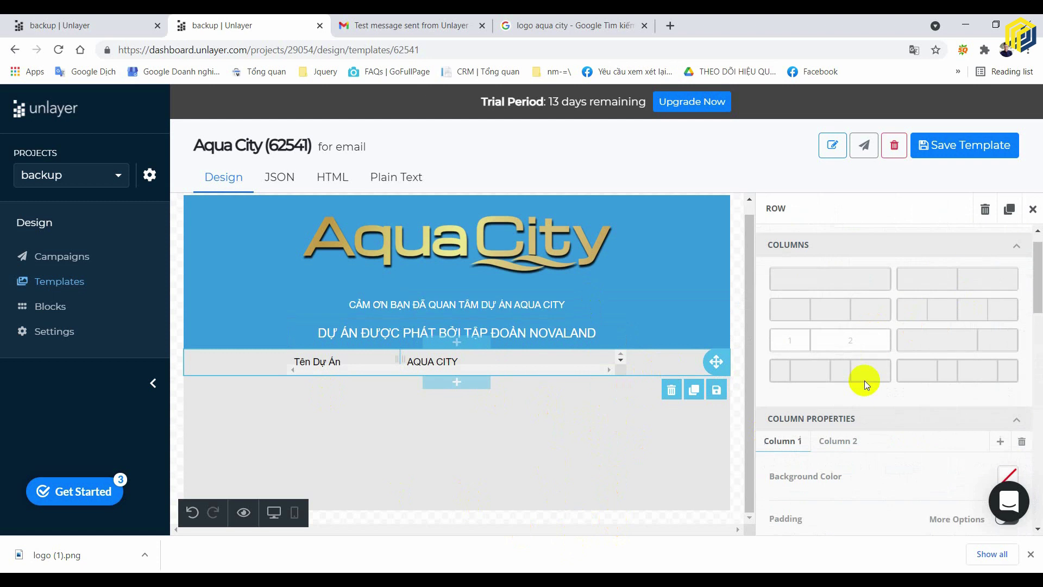
click(827, 420)
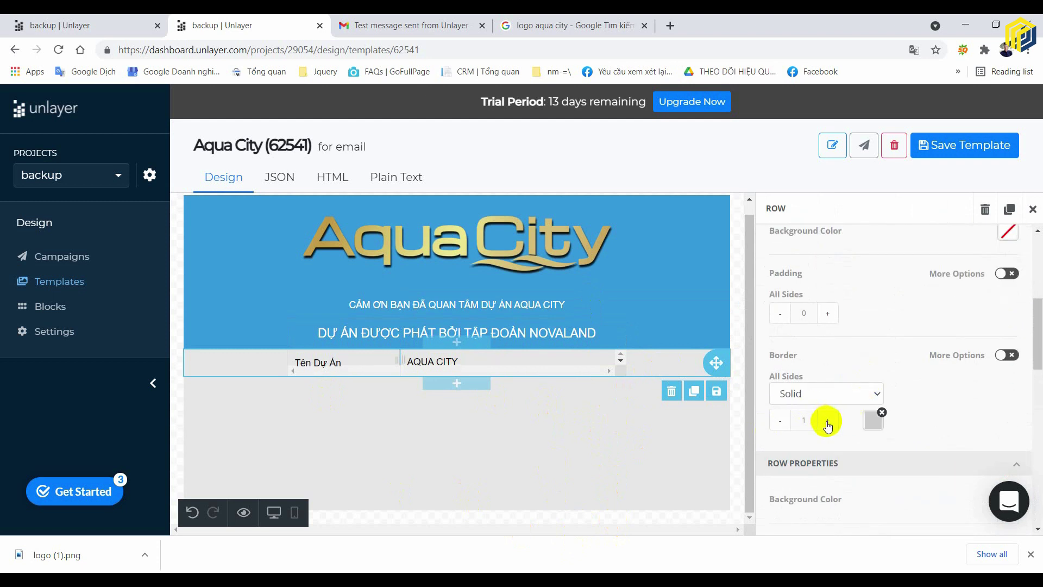
click(544, 466)
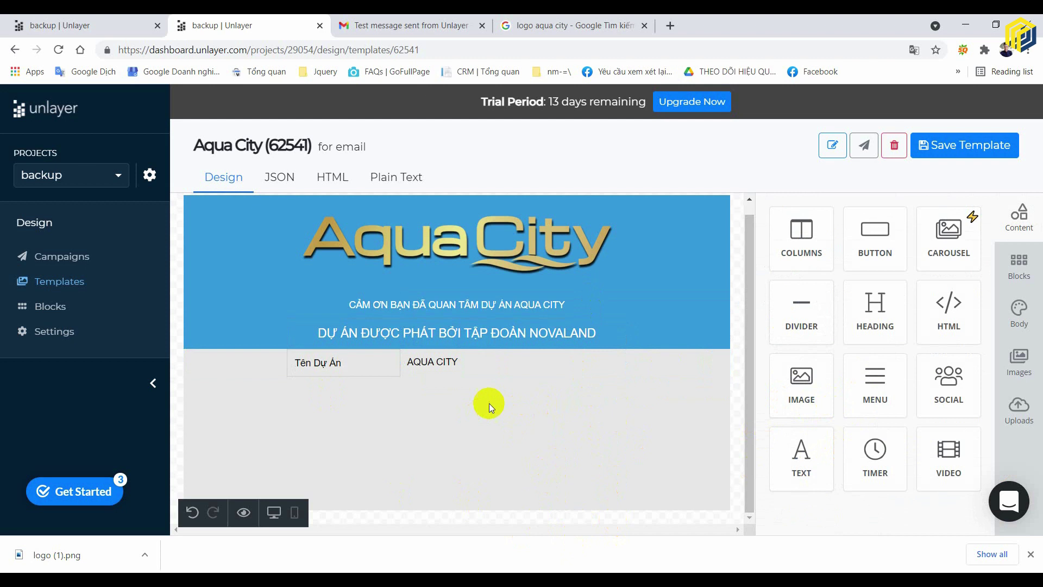
click(678, 366)
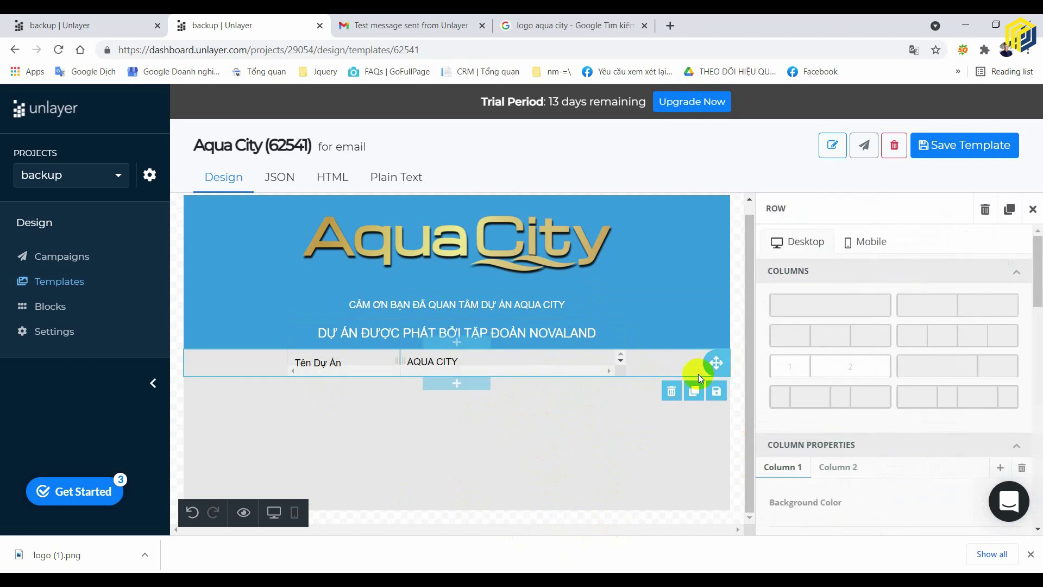
scroll(866, 358, down, 4)
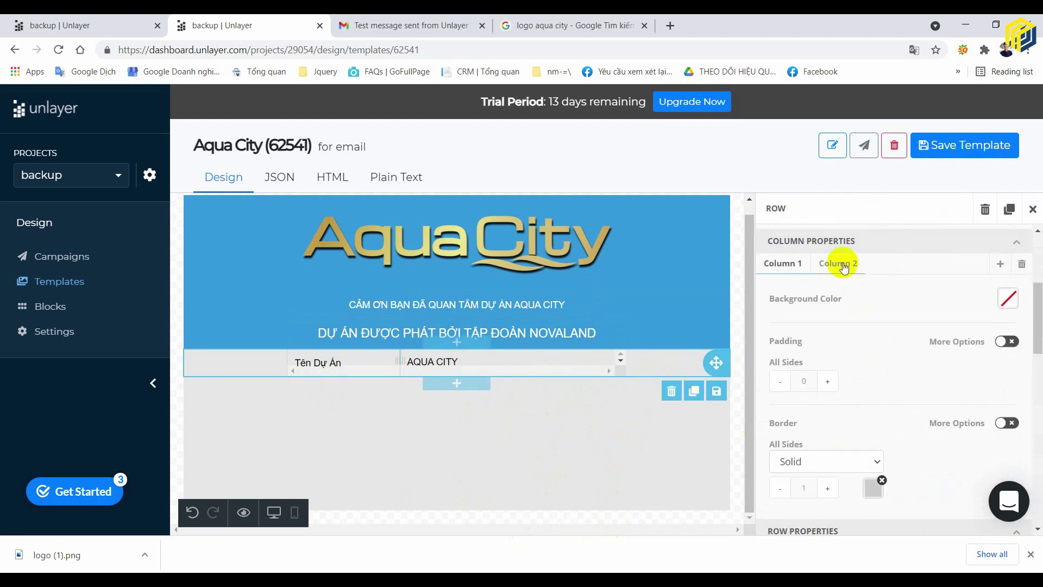
- Give the second column a 1 px border on all sides
click(842, 266)
click(783, 263)
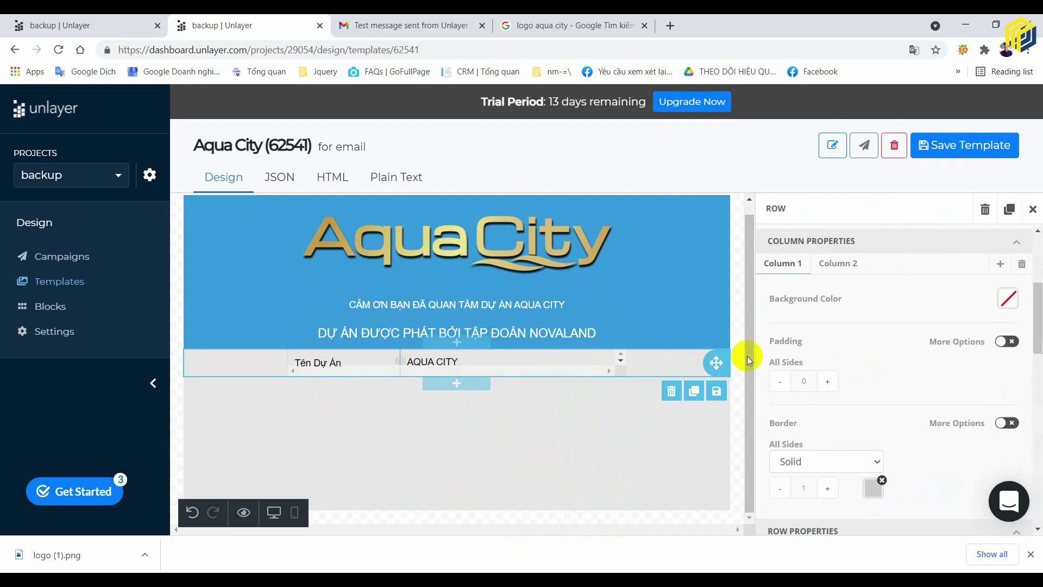
scroll(838, 408, down, 3)
scroll(815, 268, up, 3)
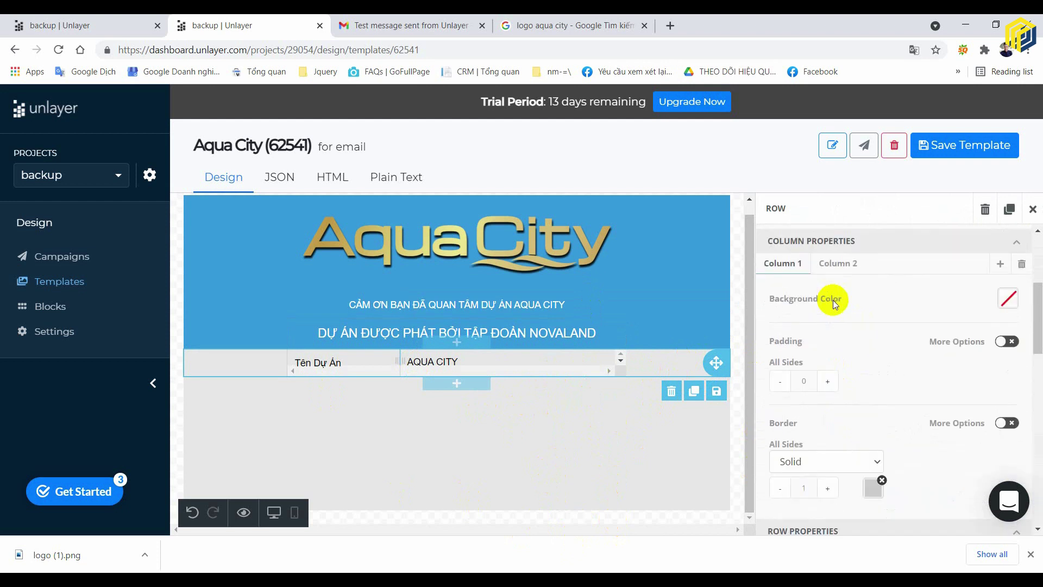
click(836, 260)
scroll(862, 334, down, 2)
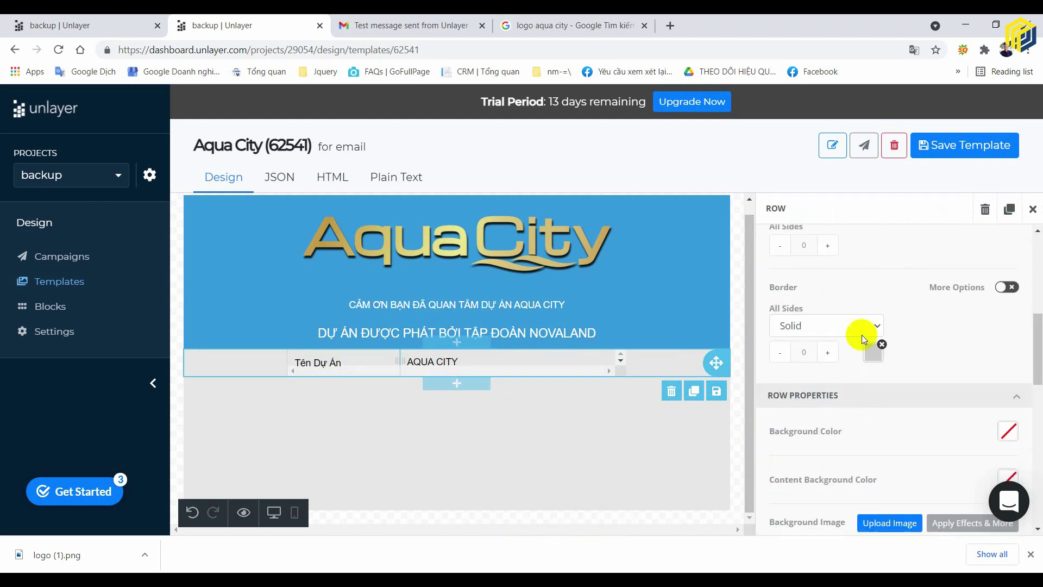
click(999, 288)
scroll(845, 376, down, 1)
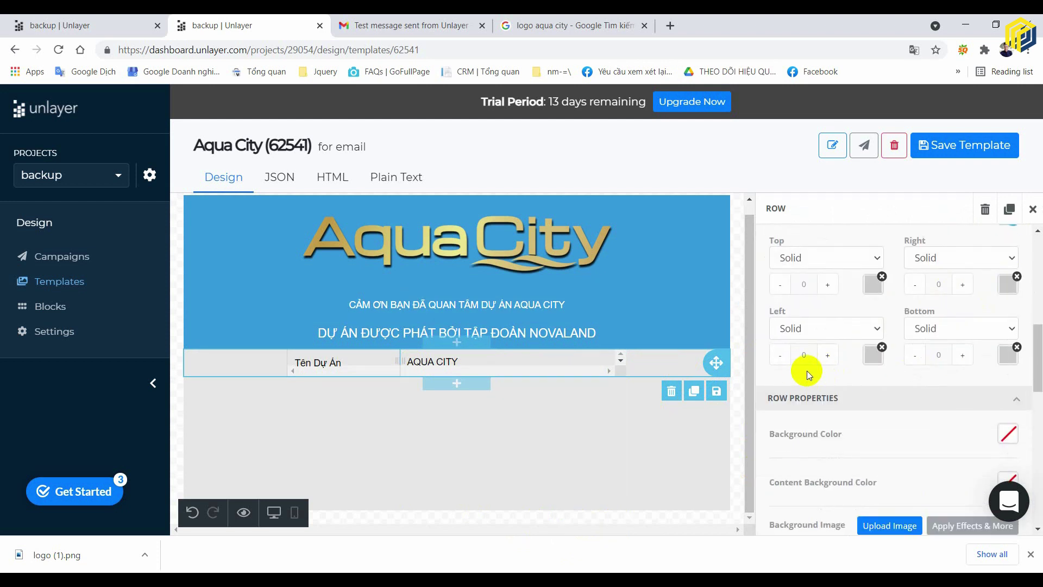
scroll(962, 261, up, 2)
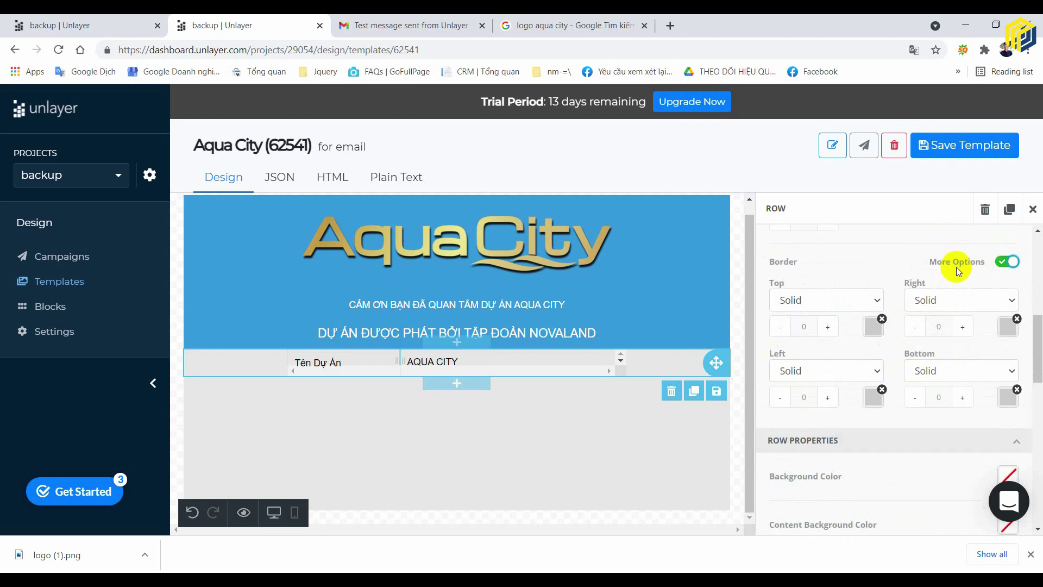
click(1004, 287)
click(827, 352)
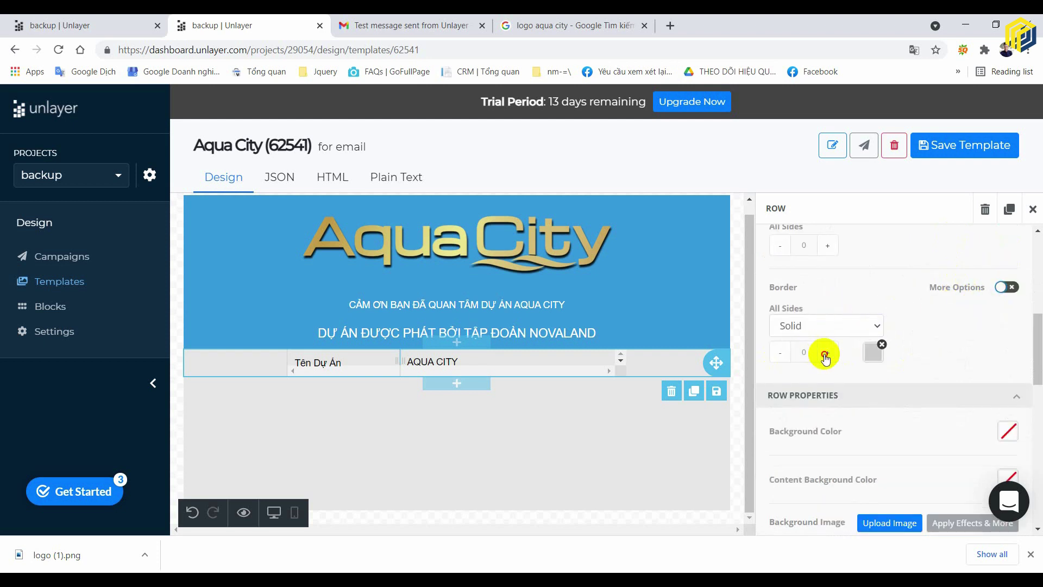
- Adjust the row's border widths, settling on 1 px solid for all sides
click(1009, 289)
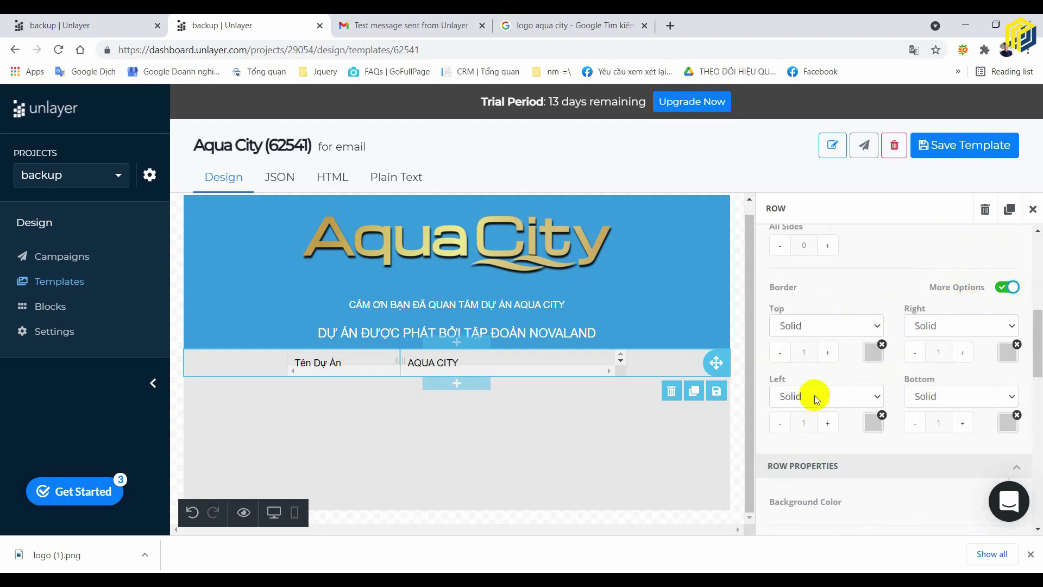
click(781, 423)
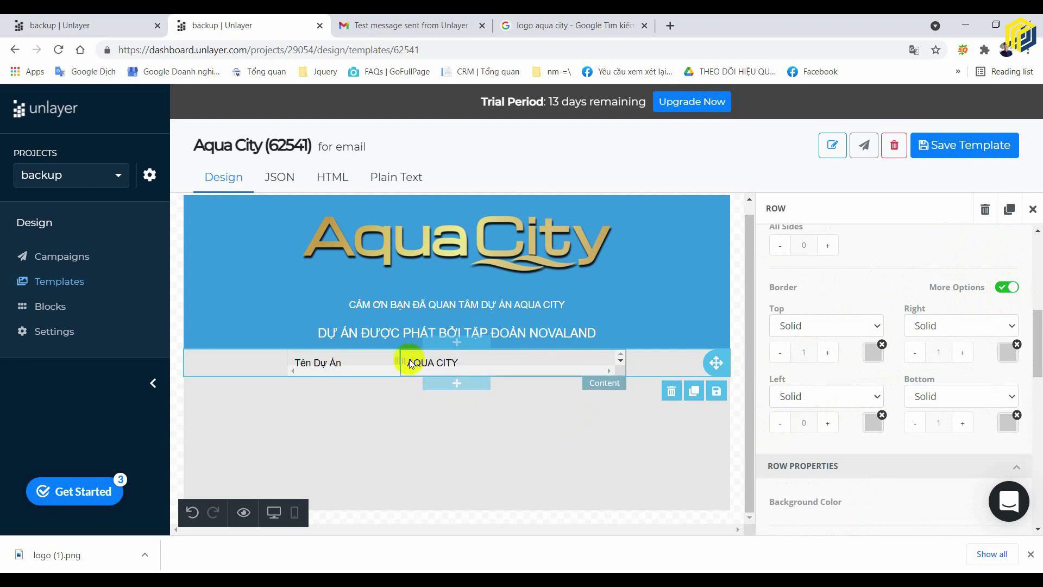
key(ctrl+z)
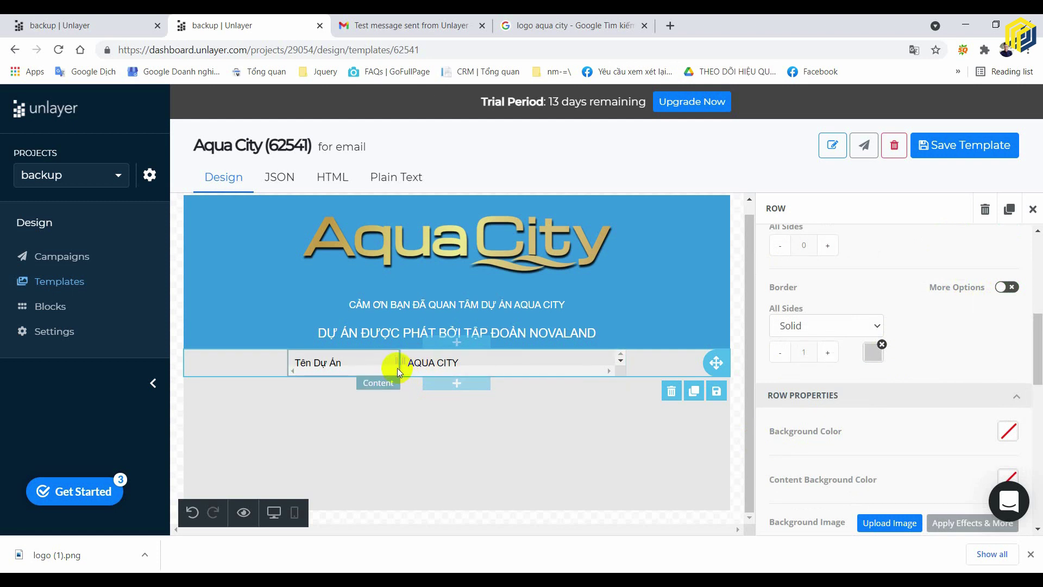
click(780, 353)
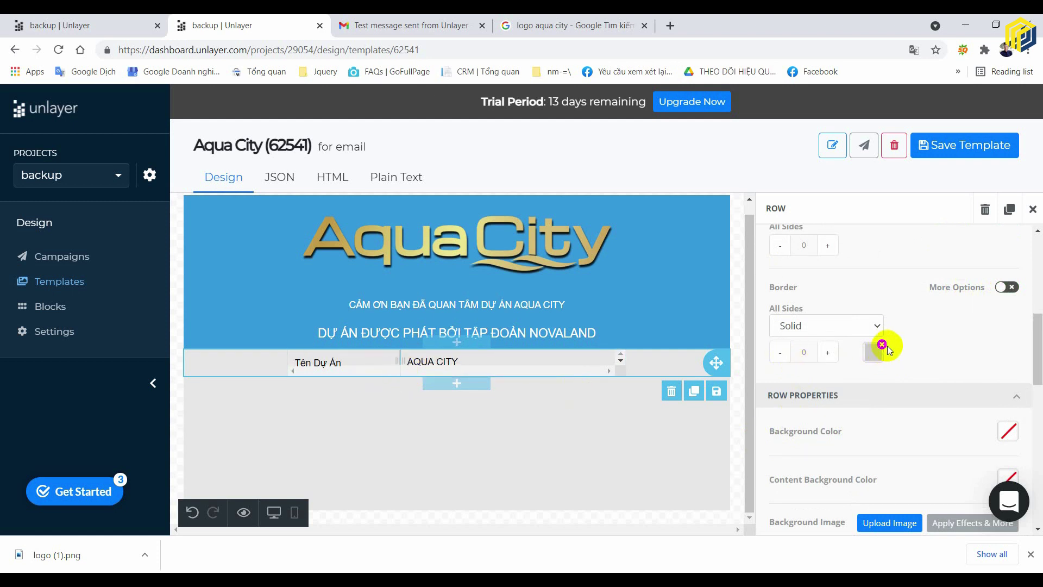
click(1013, 286)
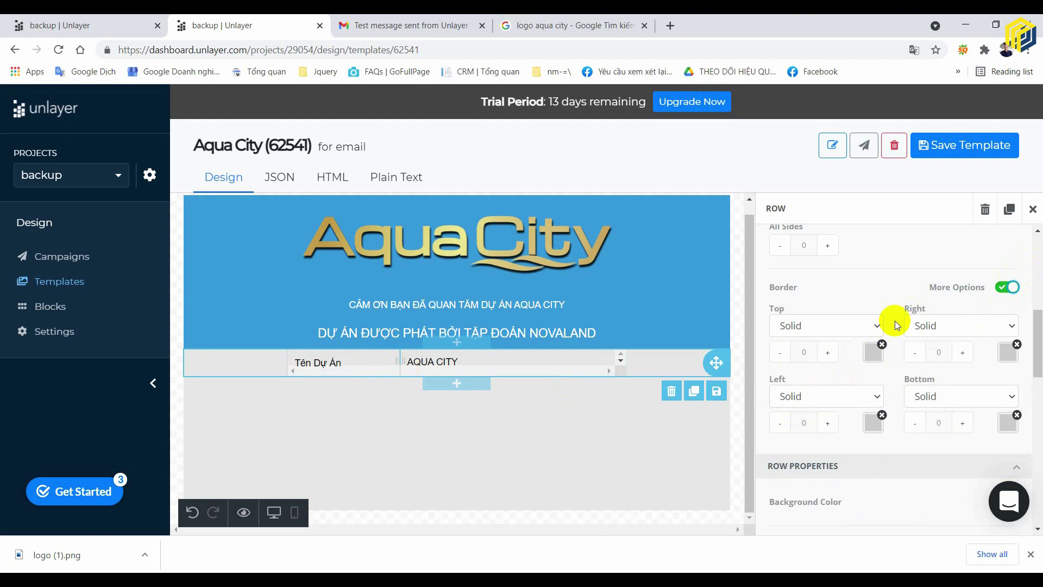
click(1003, 292)
click(827, 352)
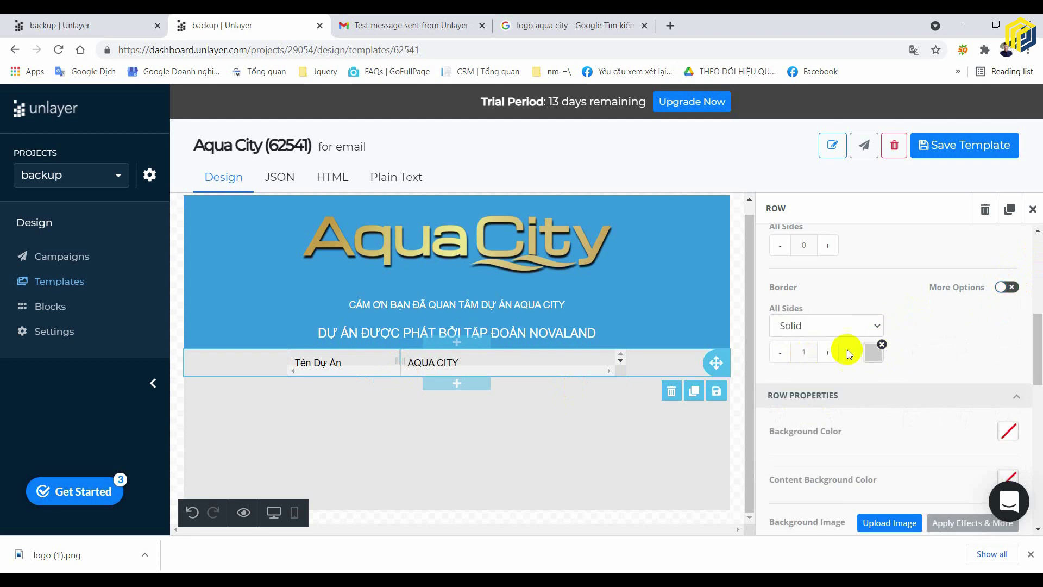
click(1006, 293)
click(780, 422)
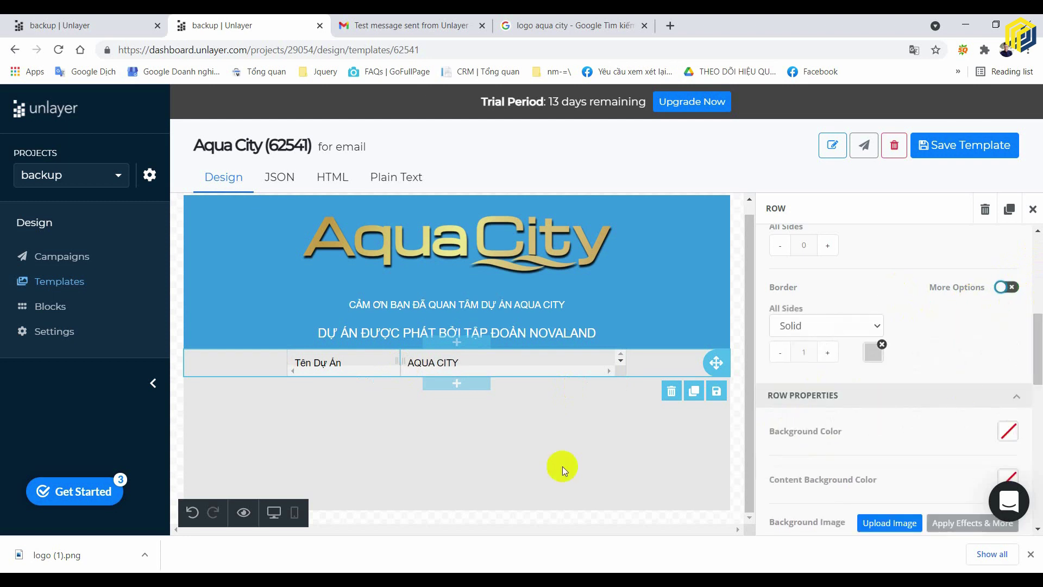
click(586, 477)
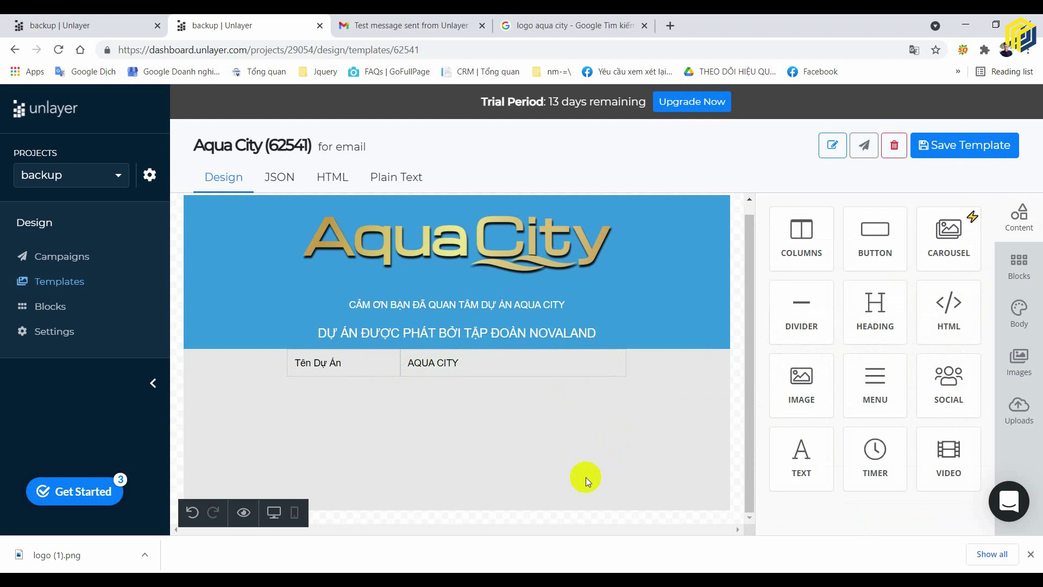
- Inspect the project info row's per-side border settings and preview the table
click(659, 370)
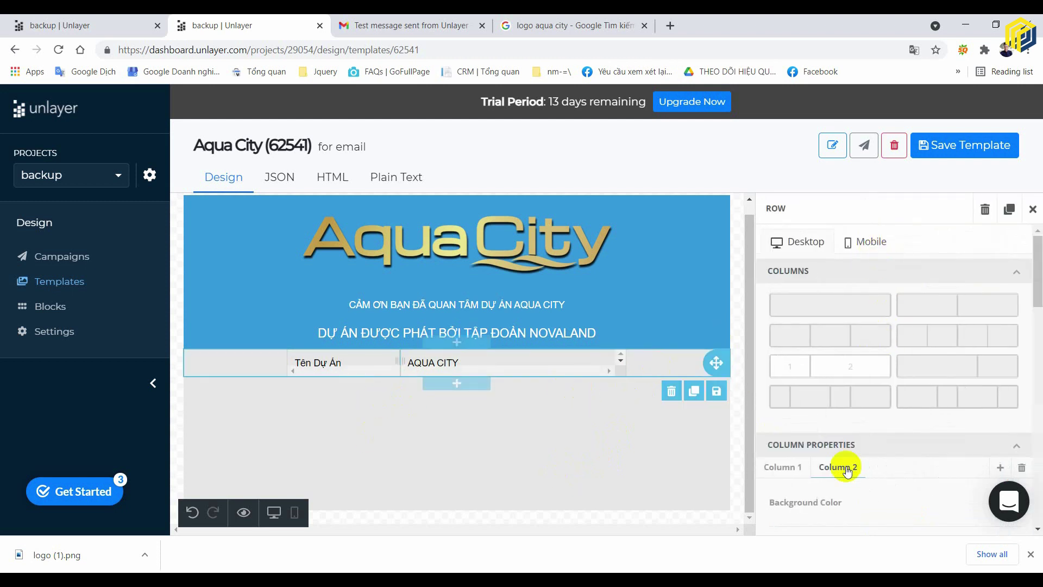
scroll(853, 446, down, 6)
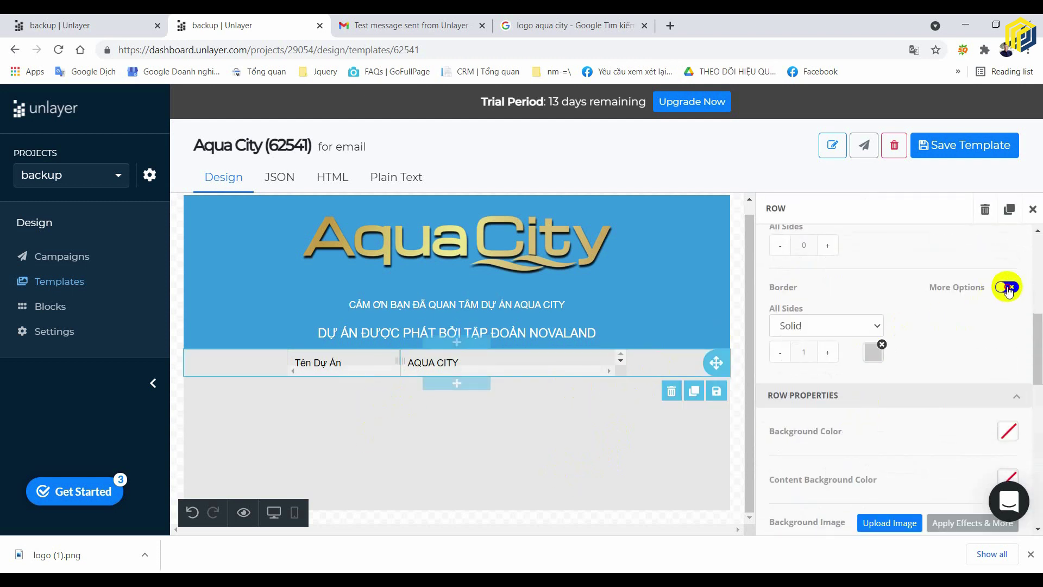
click(1008, 285)
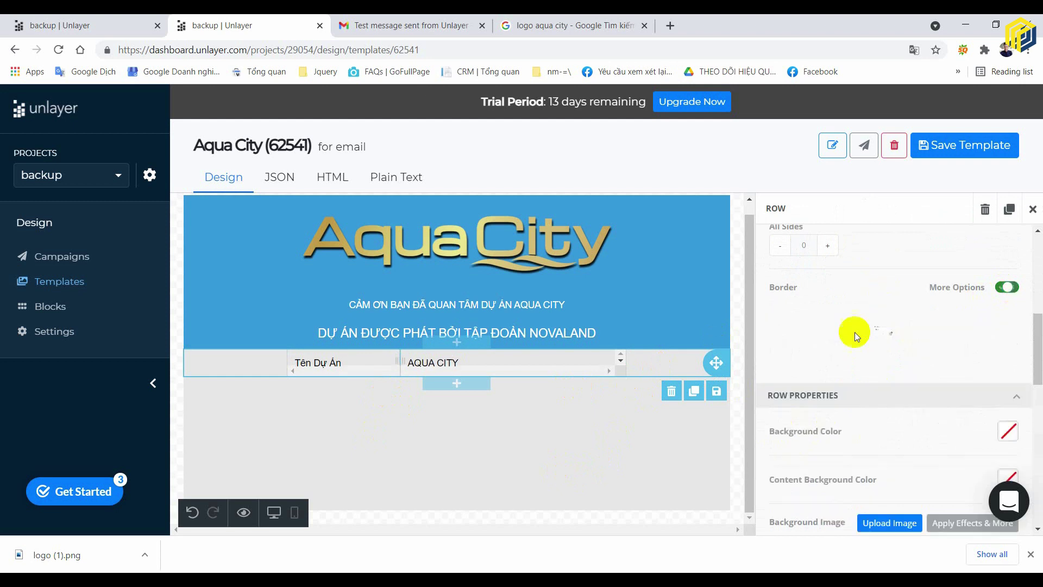
click(587, 446)
click(598, 365)
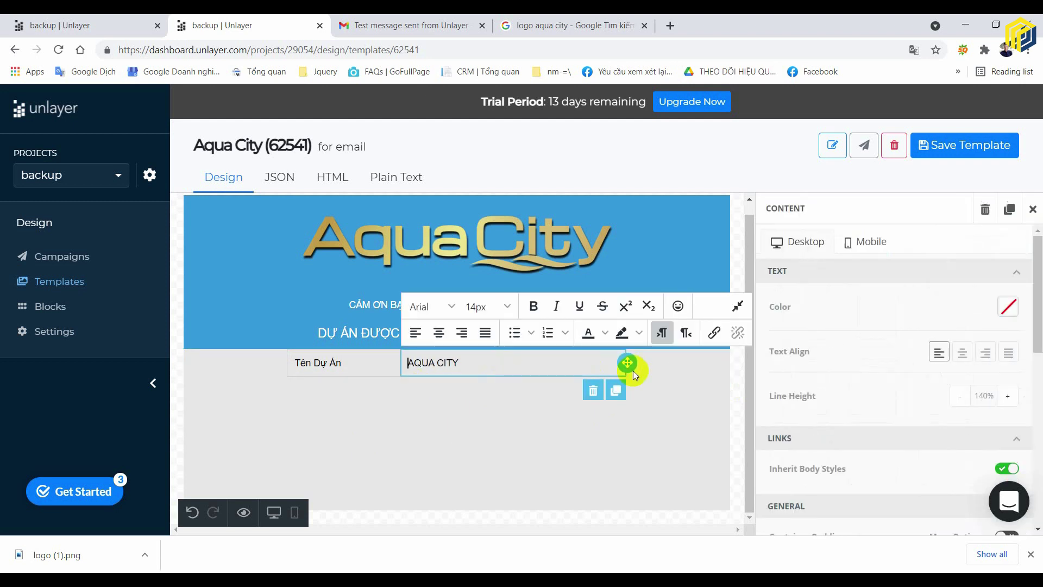
click(655, 370)
scroll(863, 362, down, 5)
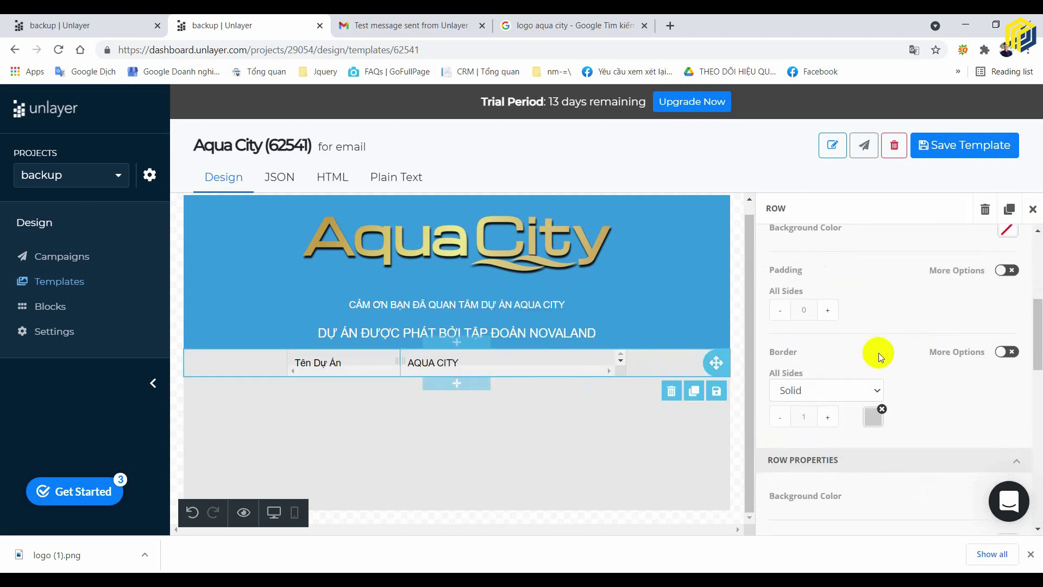
click(1007, 286)
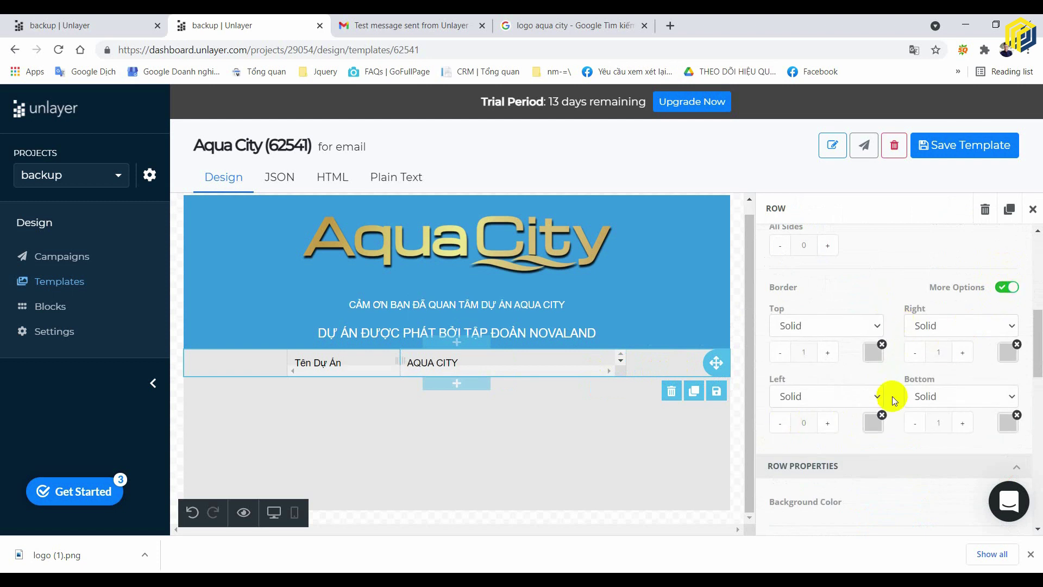
scroll(891, 396, down, 2)
click(572, 446)
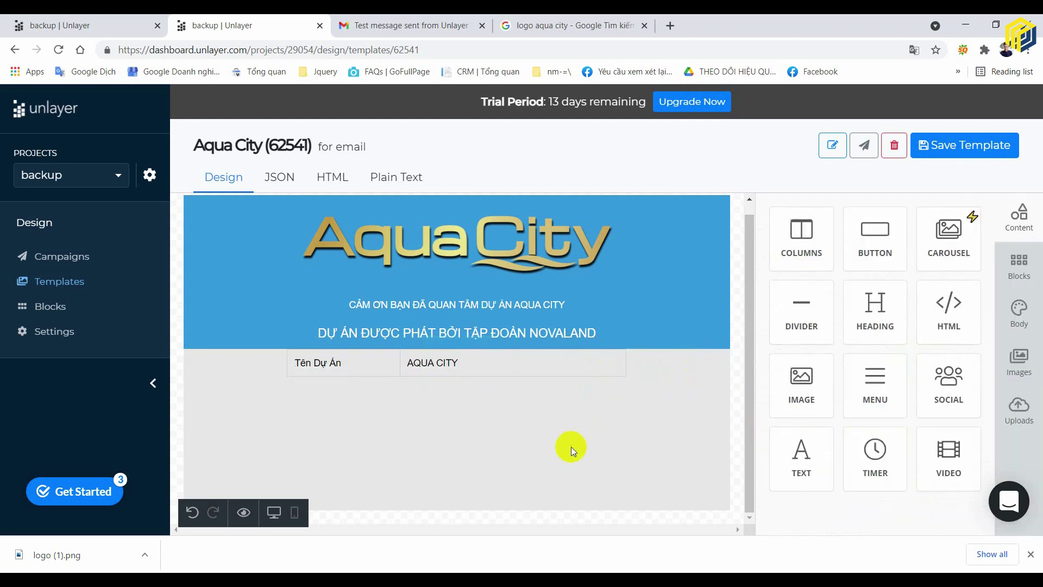
click(677, 367)
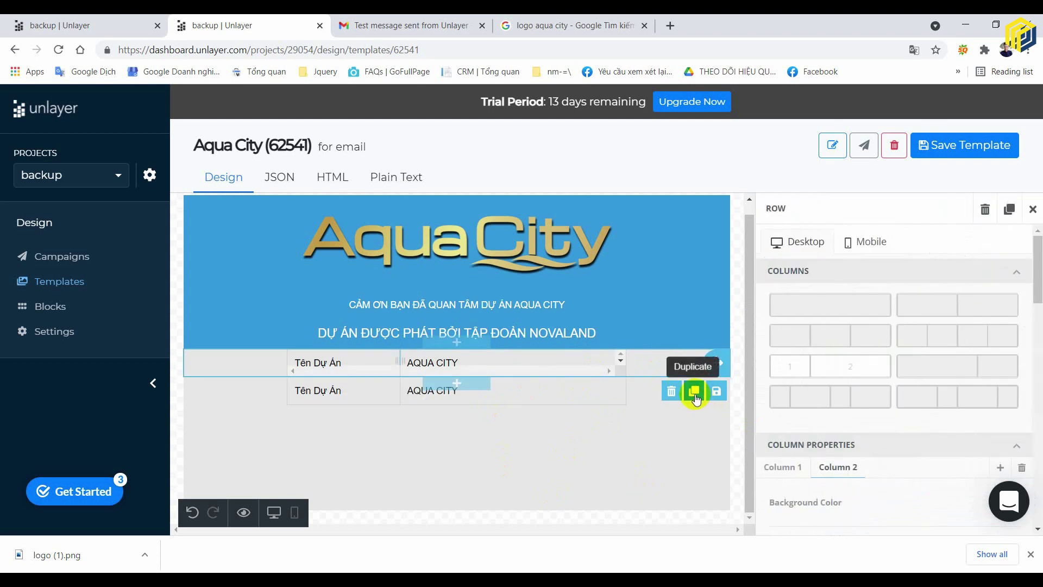
- Duplicate the info row to five rows and relabel the second Chủ Đầu Tư / NOVALAND
click(694, 391)
double_click(694, 391)
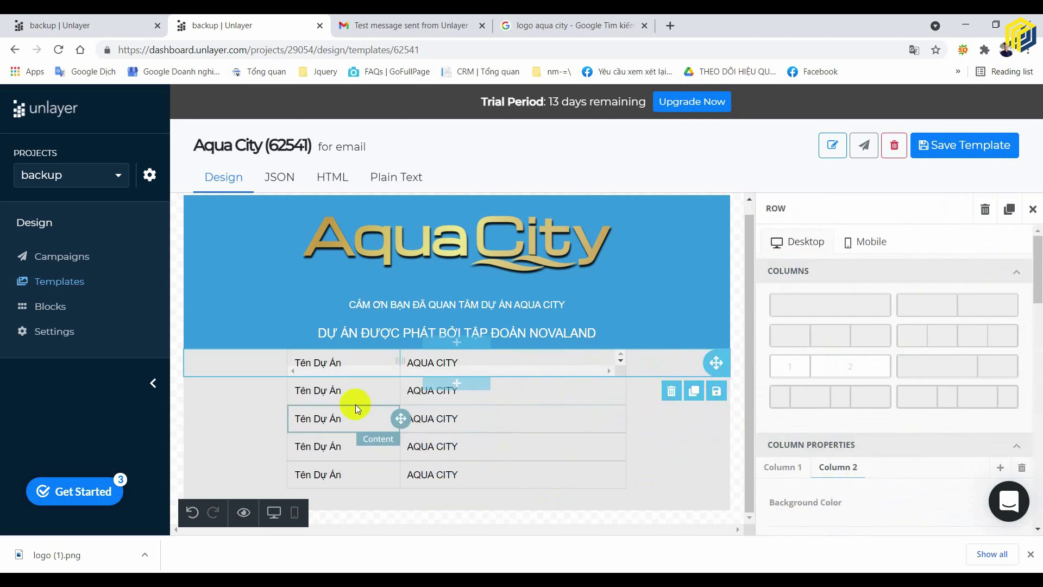
click(350, 391)
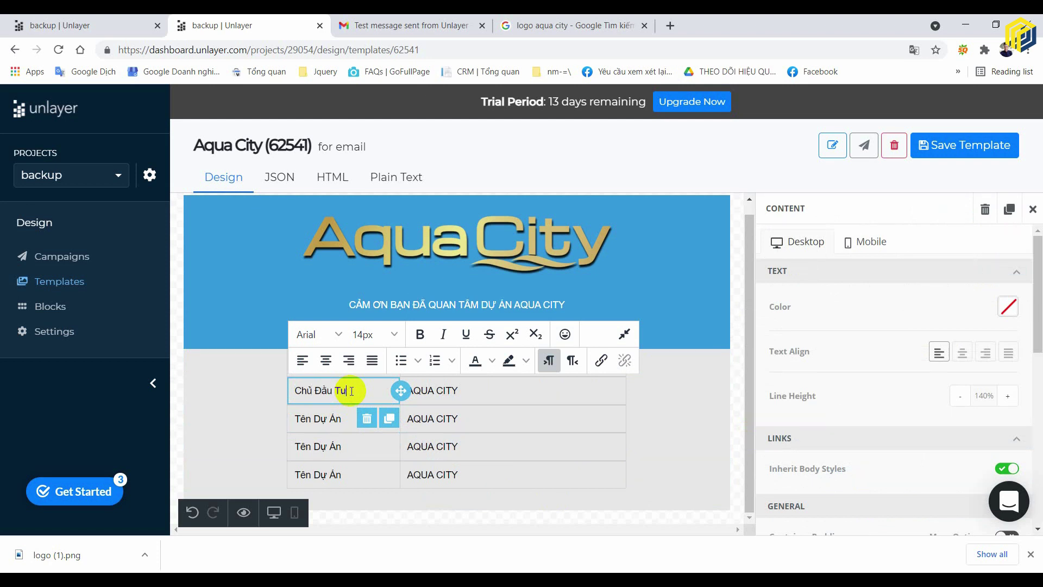
double_click(436, 390)
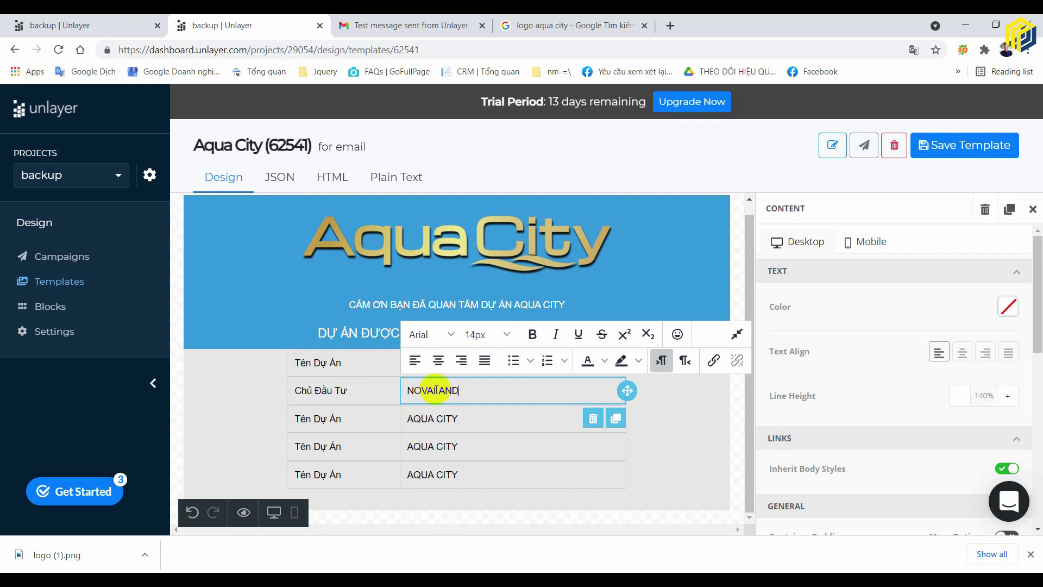
click(738, 417)
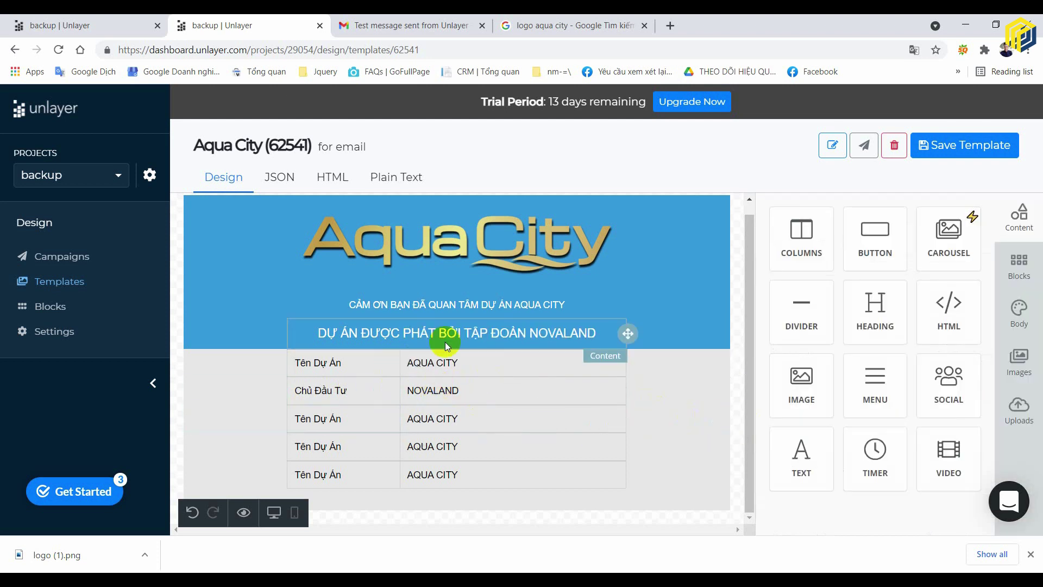
triple_click(444, 368)
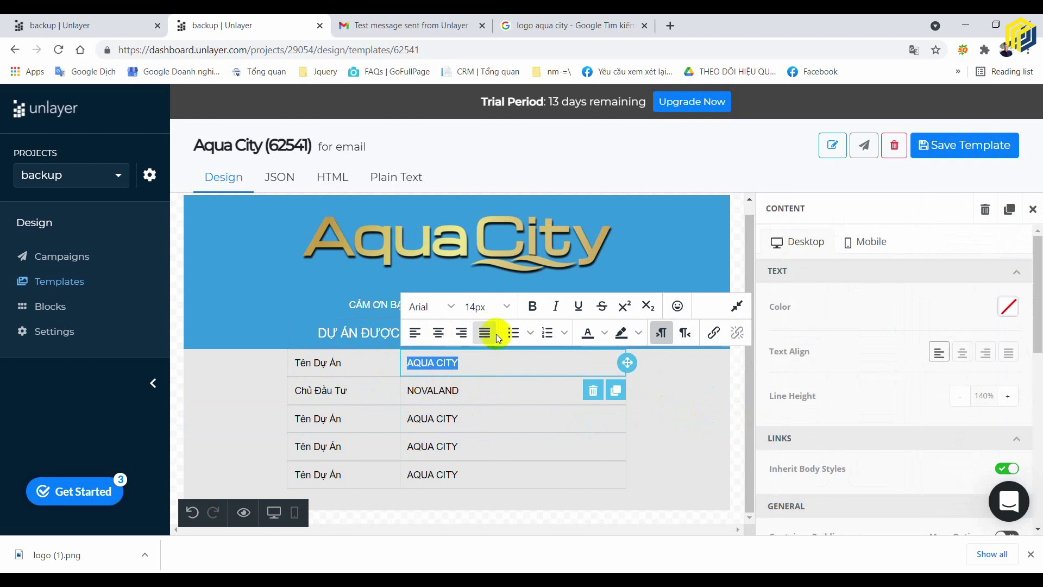
click(741, 382)
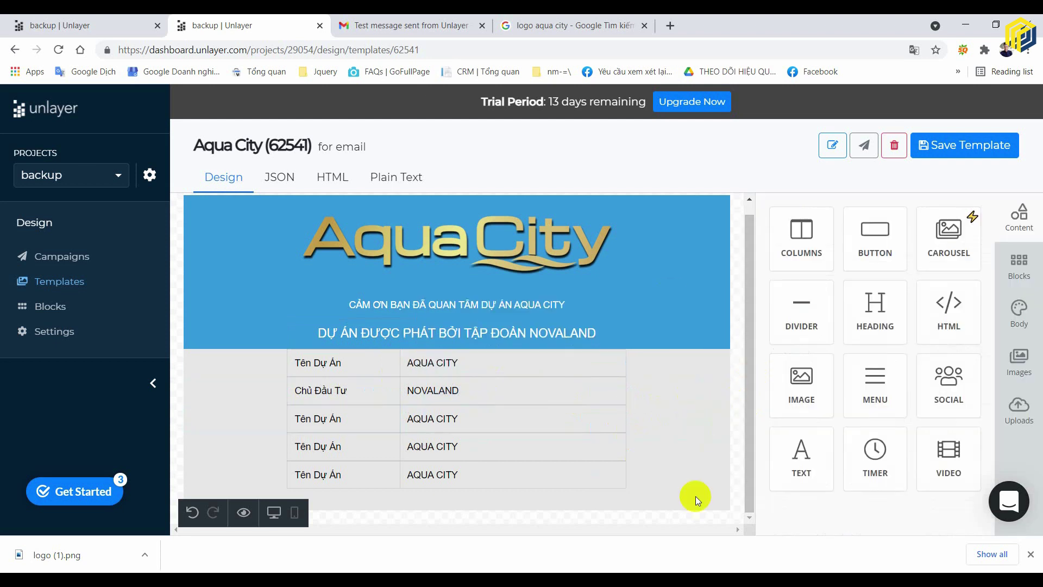
click(708, 468)
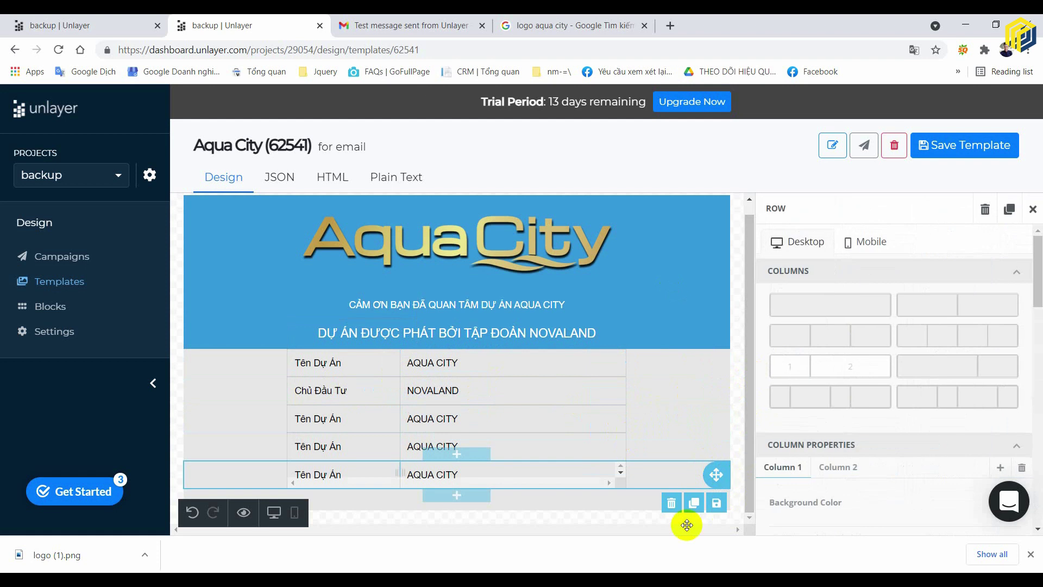
- Duplicate the bottom row to add a sixth Tên Dự Án / AQUA CITY row
click(636, 507)
click(669, 474)
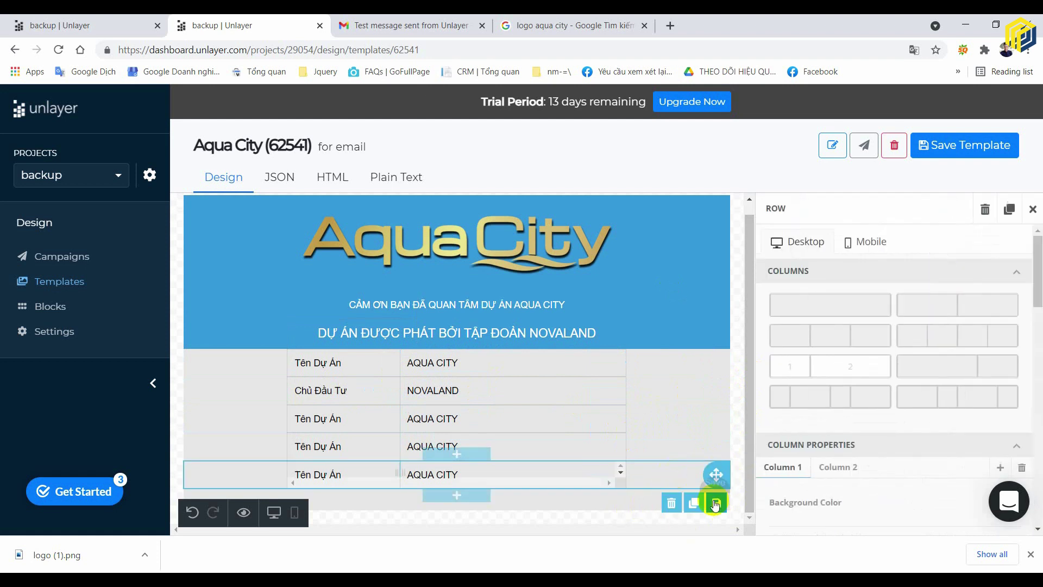
click(697, 508)
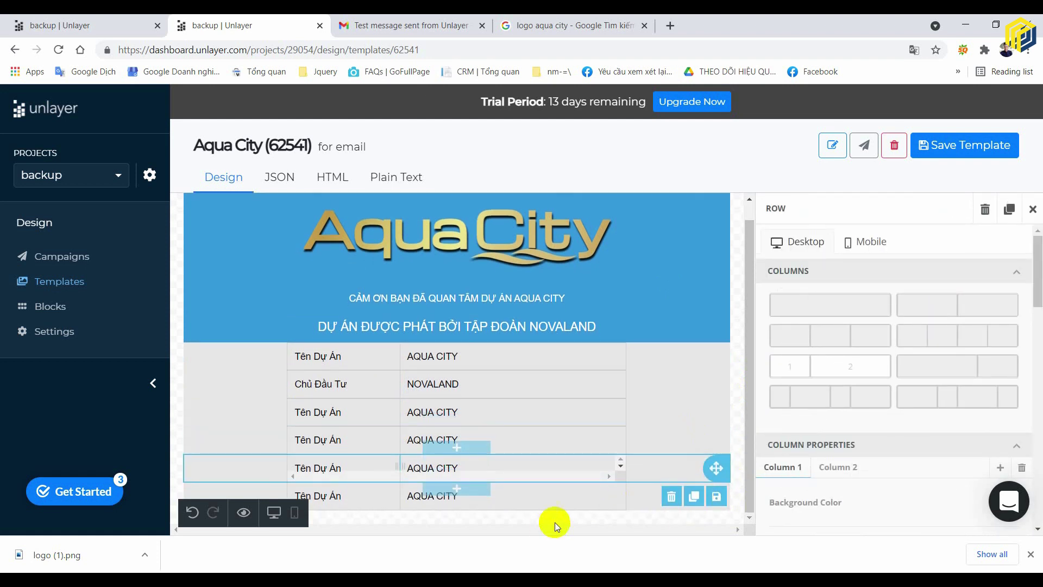
click(564, 502)
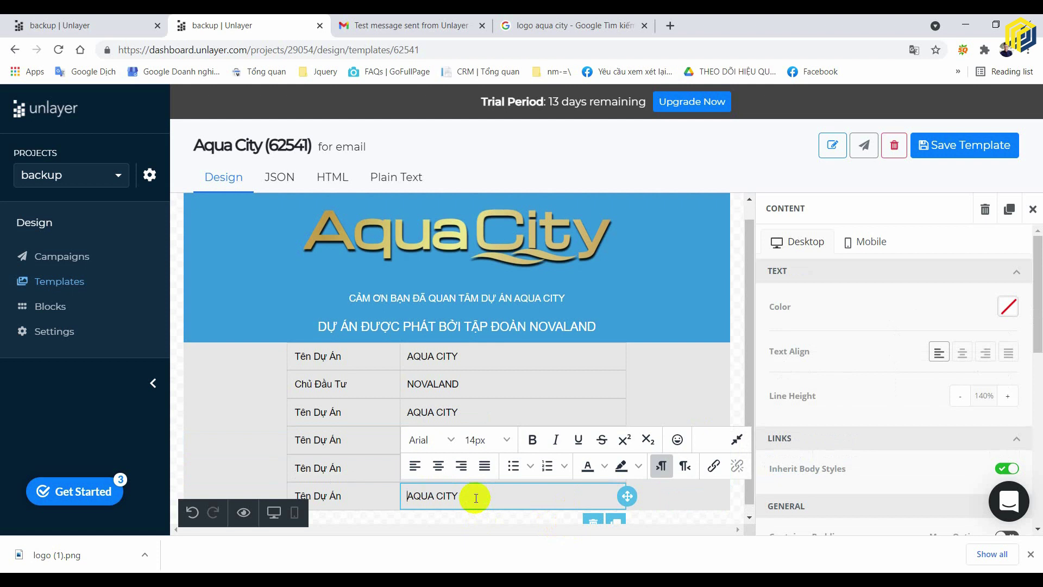
click(679, 496)
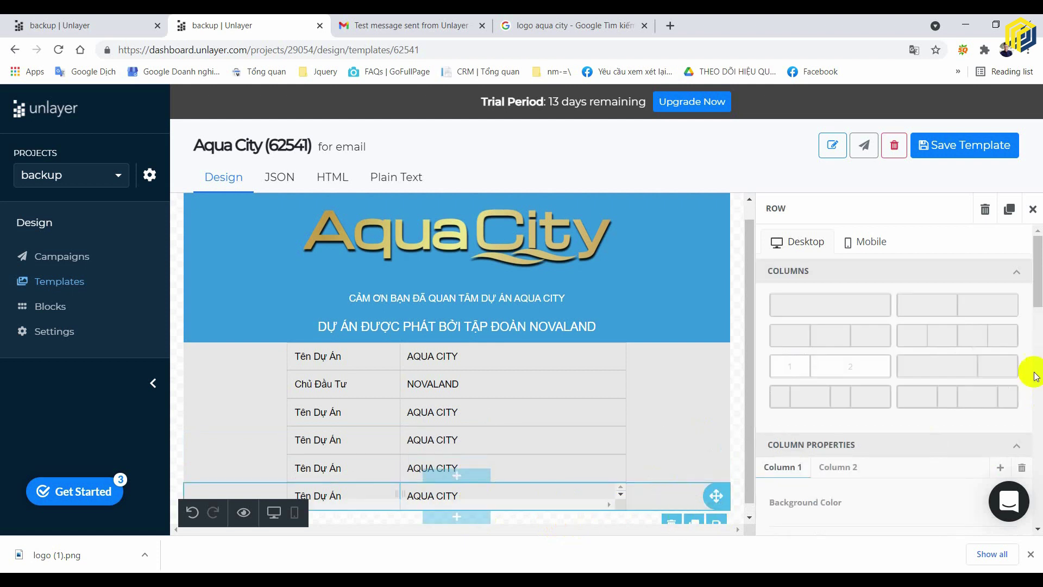
- Shade the new last row with a light blue #C2E0F4 background
scroll(1035, 375, down, 5)
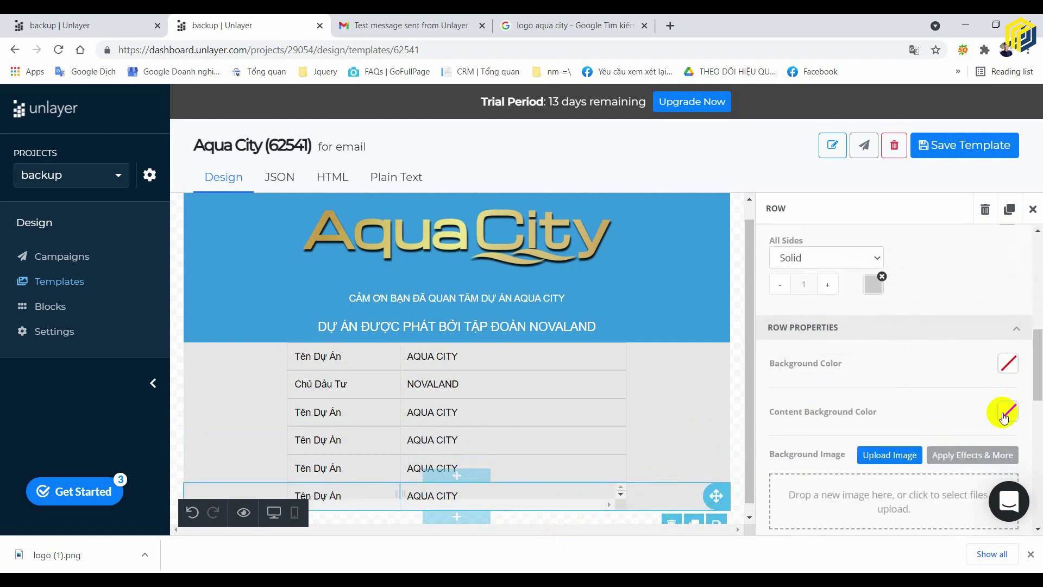
click(1010, 365)
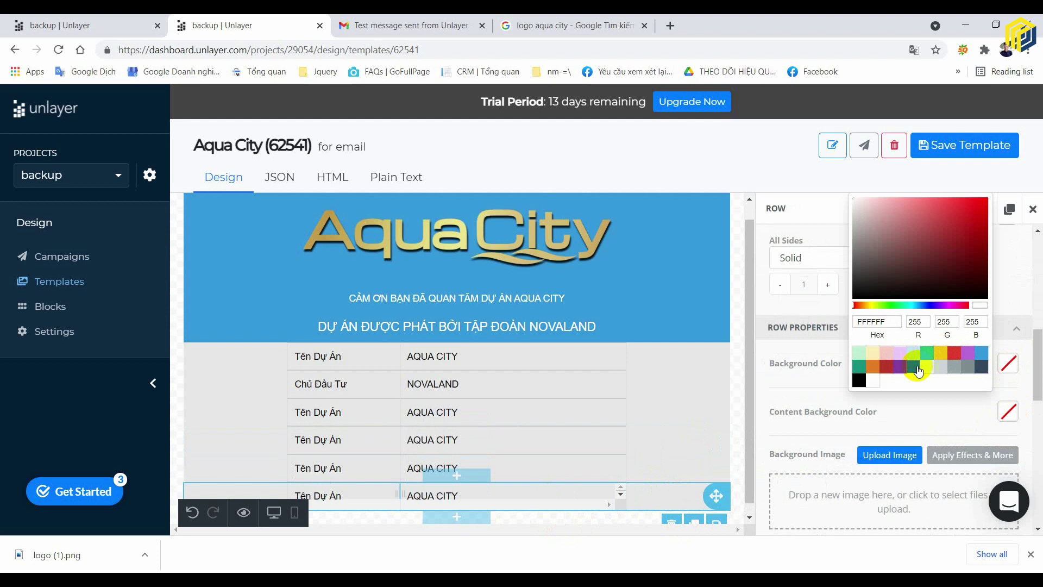
click(938, 367)
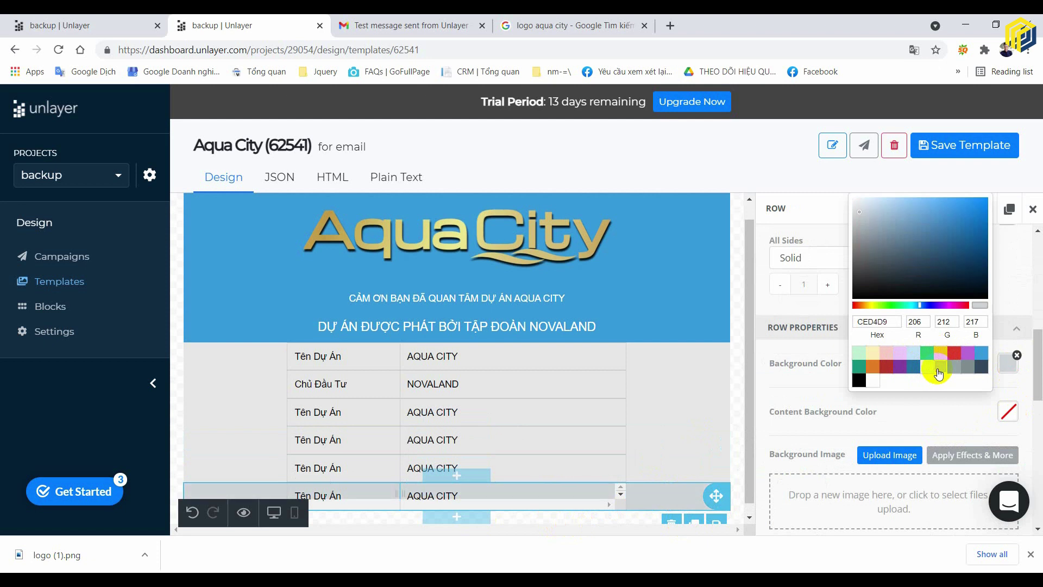
click(914, 353)
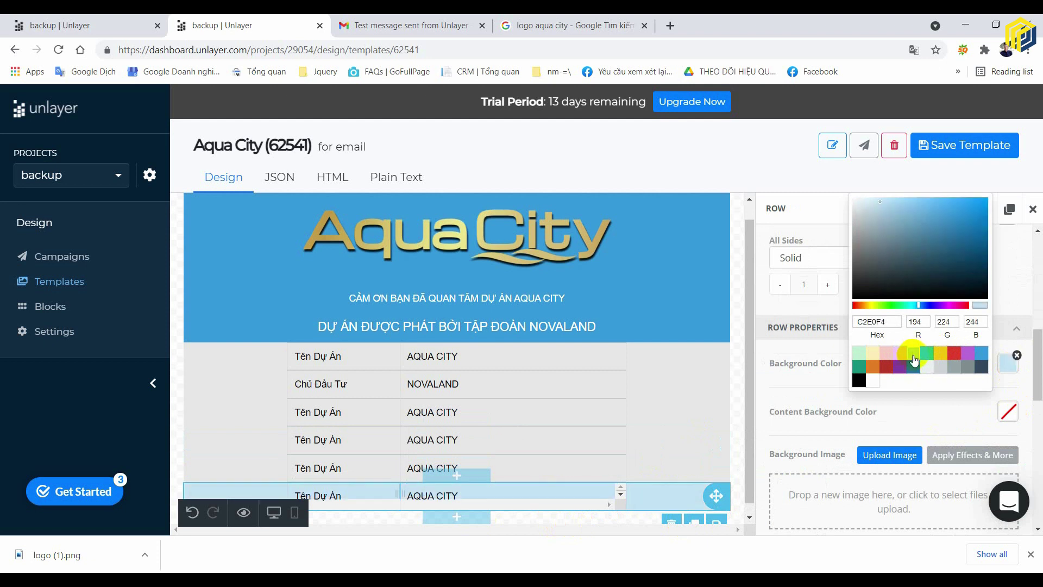
scroll(648, 415, down, 1)
click(752, 421)
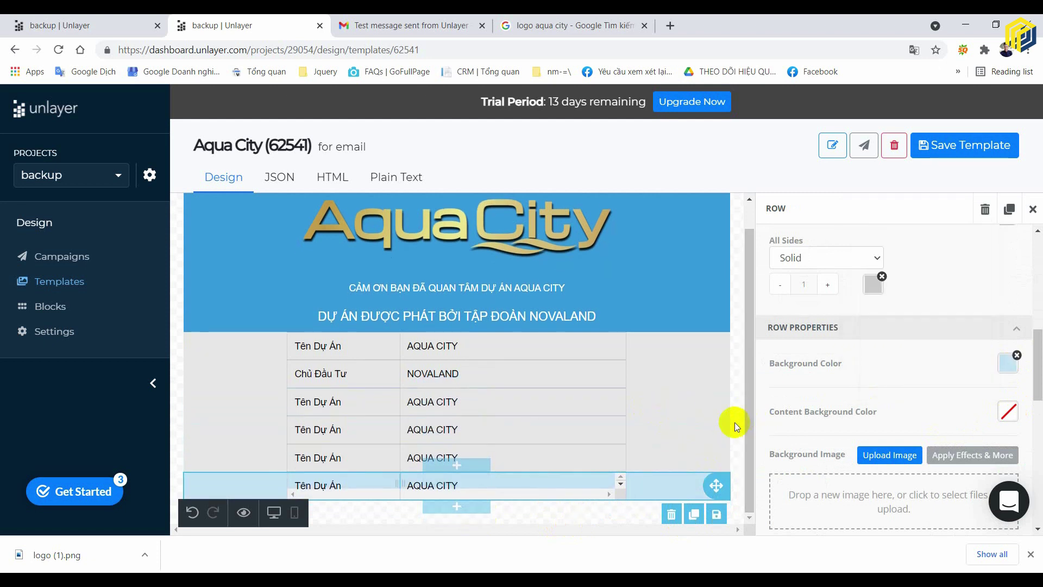
click(736, 422)
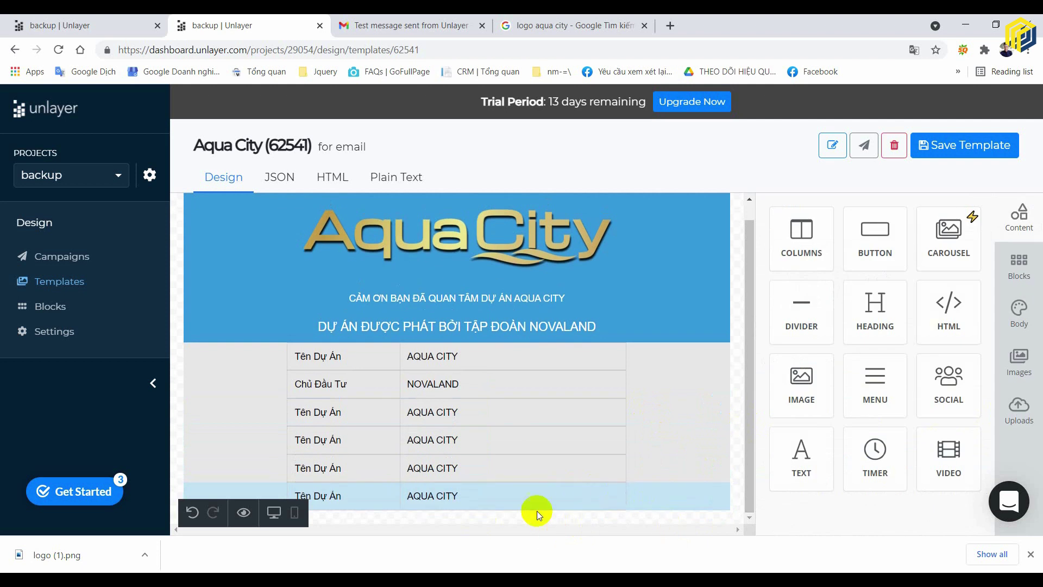
click(537, 494)
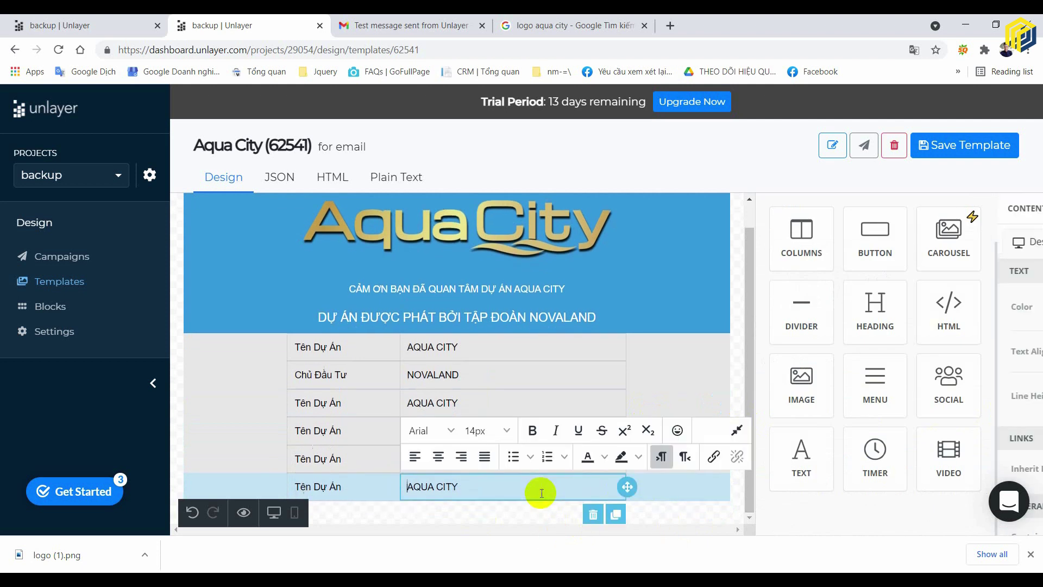
- Delete the last row's AQUA CITY and Tên Dự Án text blocks, then the empty row
click(593, 514)
click(719, 410)
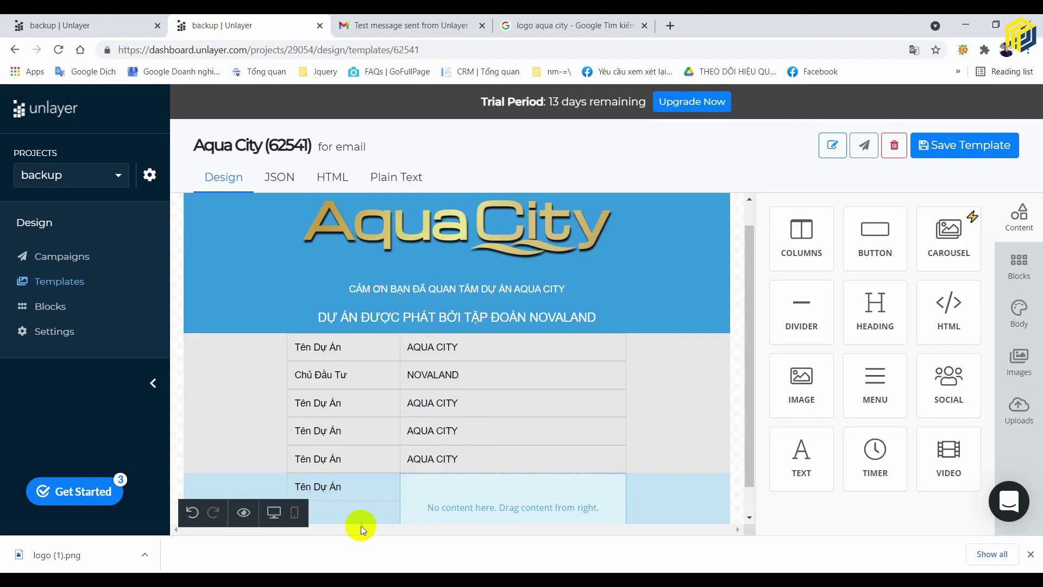
click(391, 491)
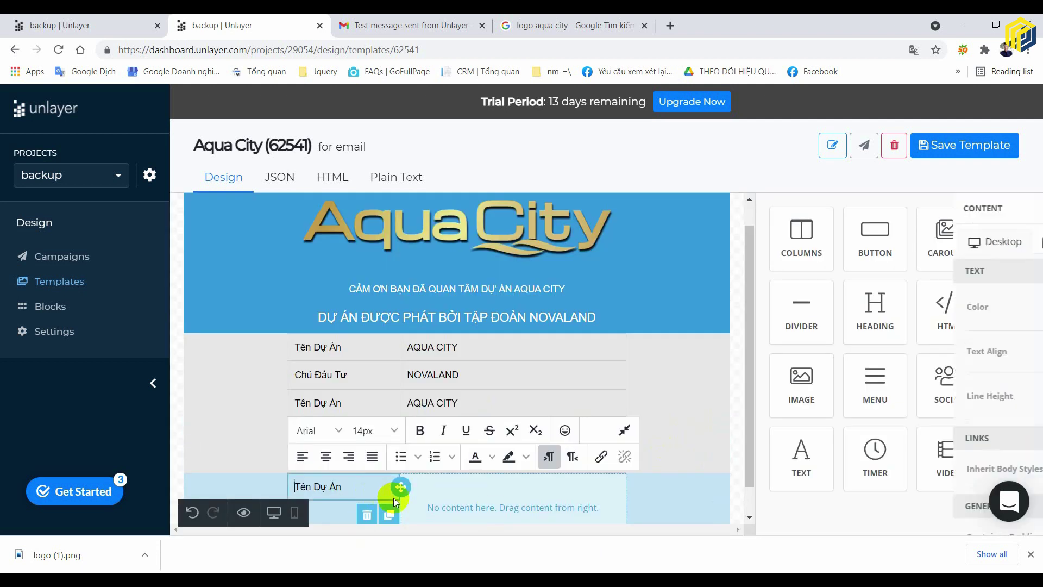
click(368, 515)
click(736, 404)
scroll(614, 454, down, 1)
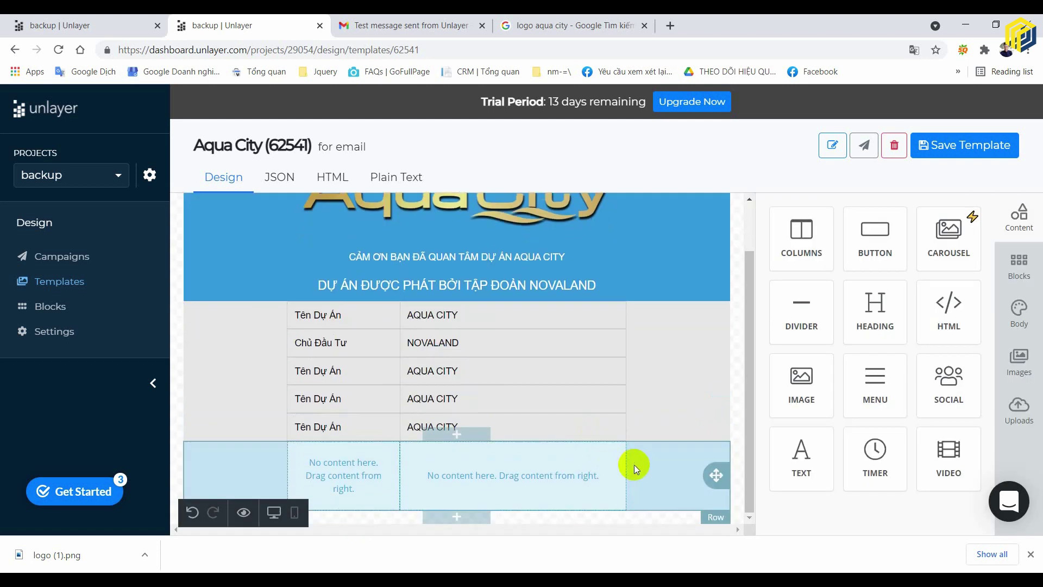
click(580, 467)
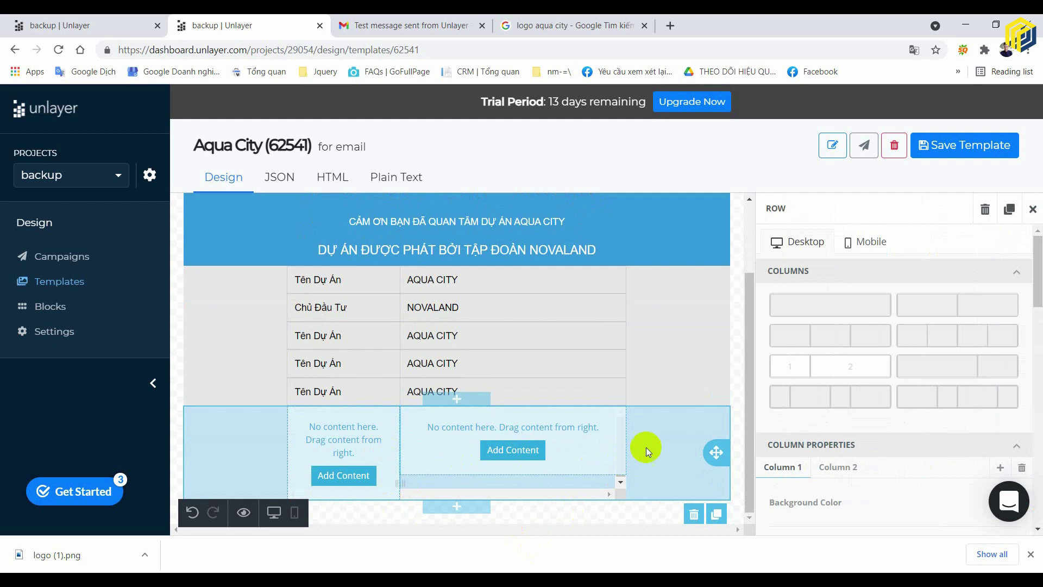
click(693, 514)
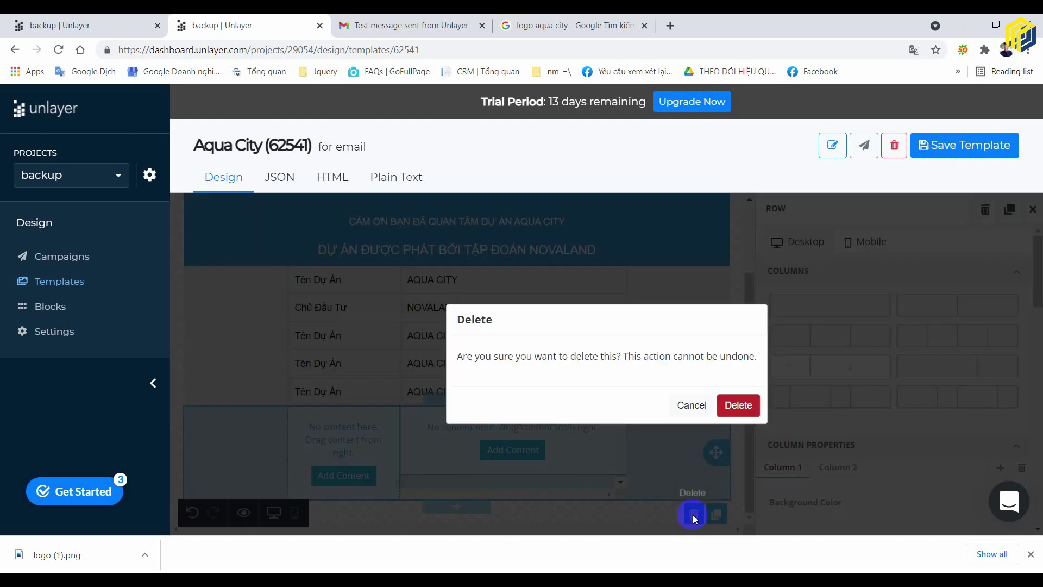
click(737, 405)
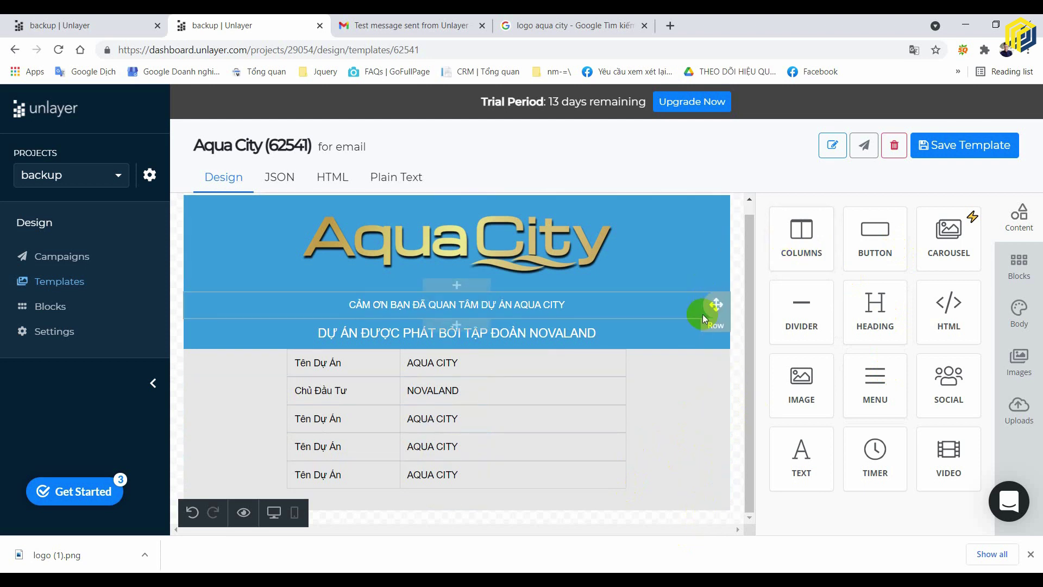
- Copy the NOVALAND heading row below the table and delete its text block
click(696, 343)
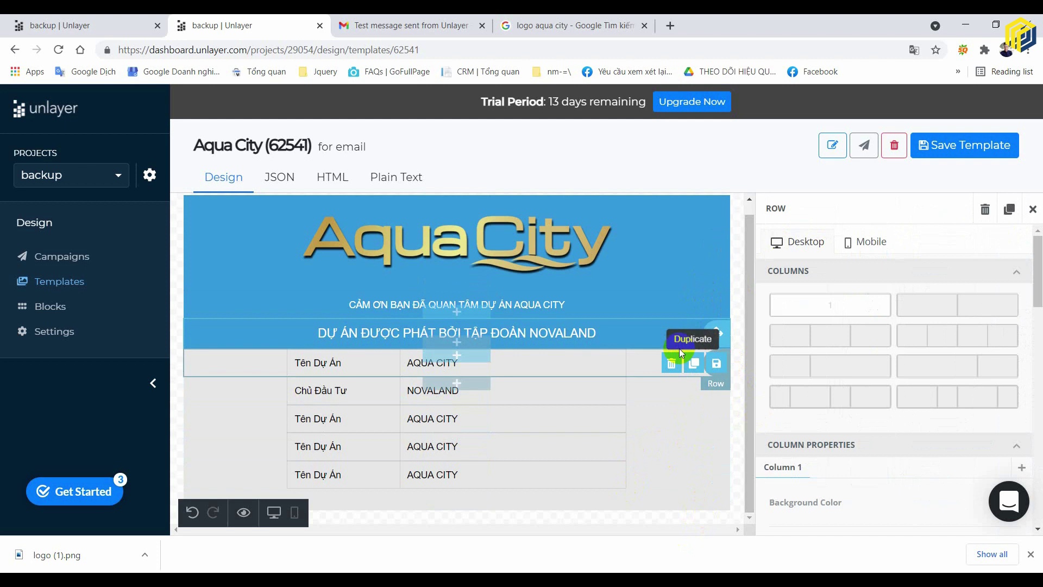
click(694, 363)
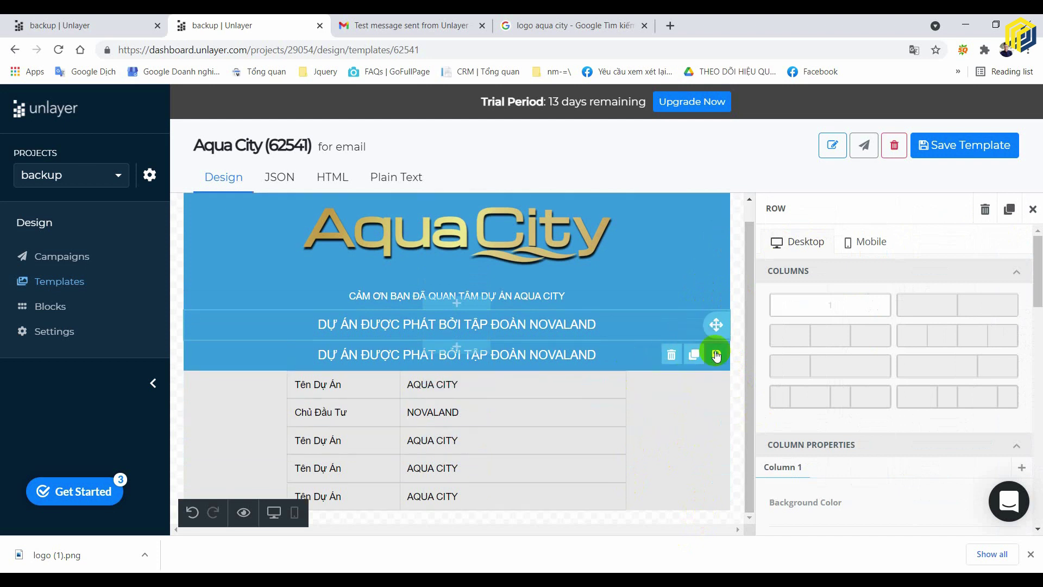
drag(713, 357, 701, 512)
click(635, 521)
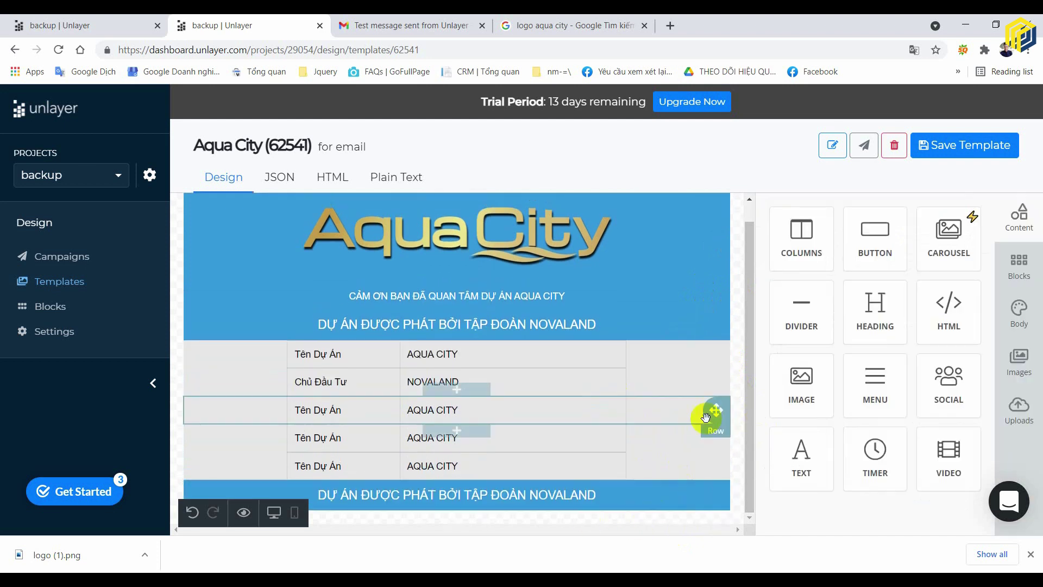
click(611, 496)
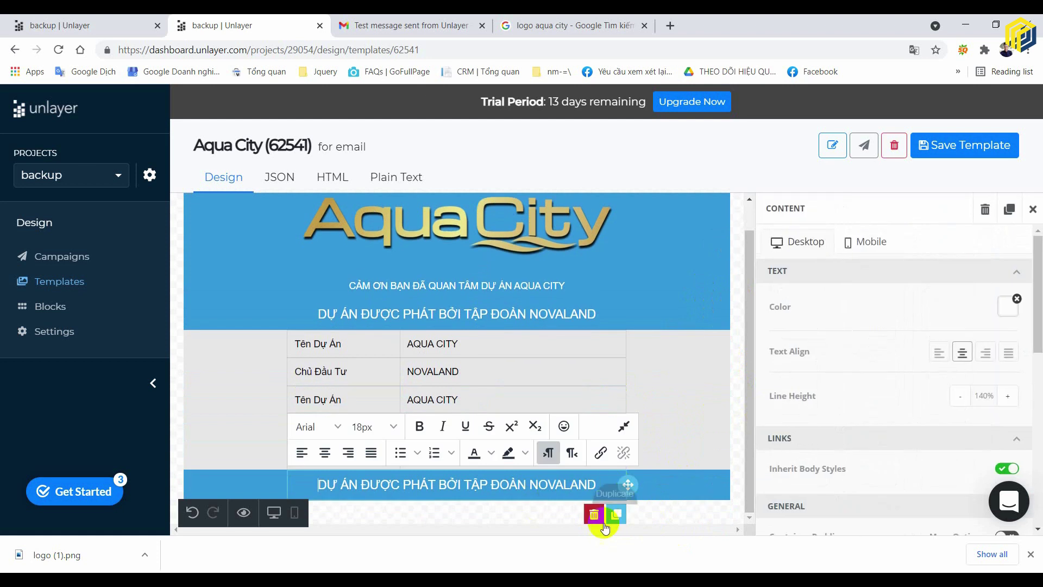
click(593, 514)
click(736, 405)
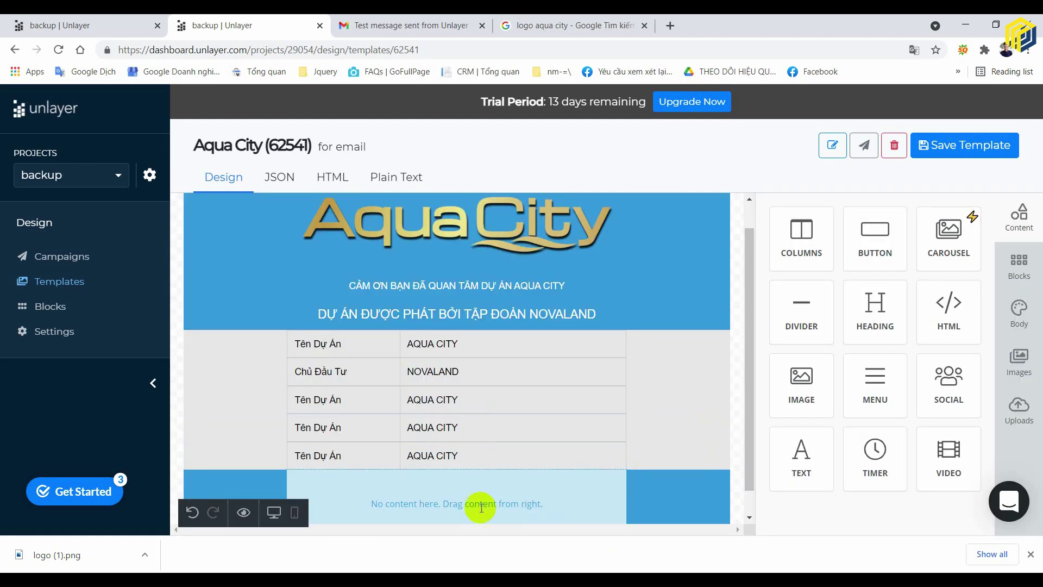
click(477, 497)
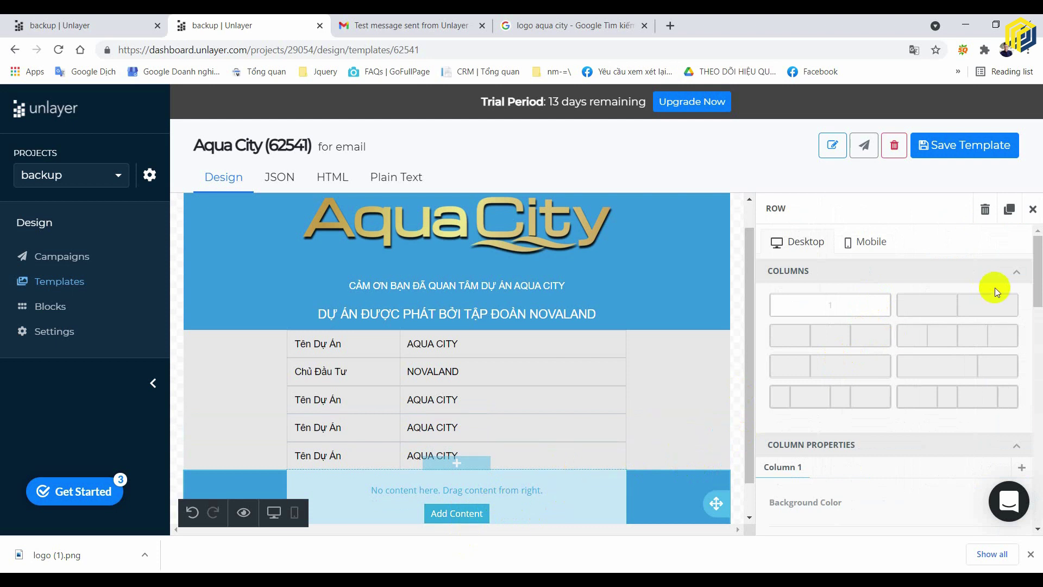
- Set the blue row to two columns and drop an Image block into each
drag(956, 315, 458, 477)
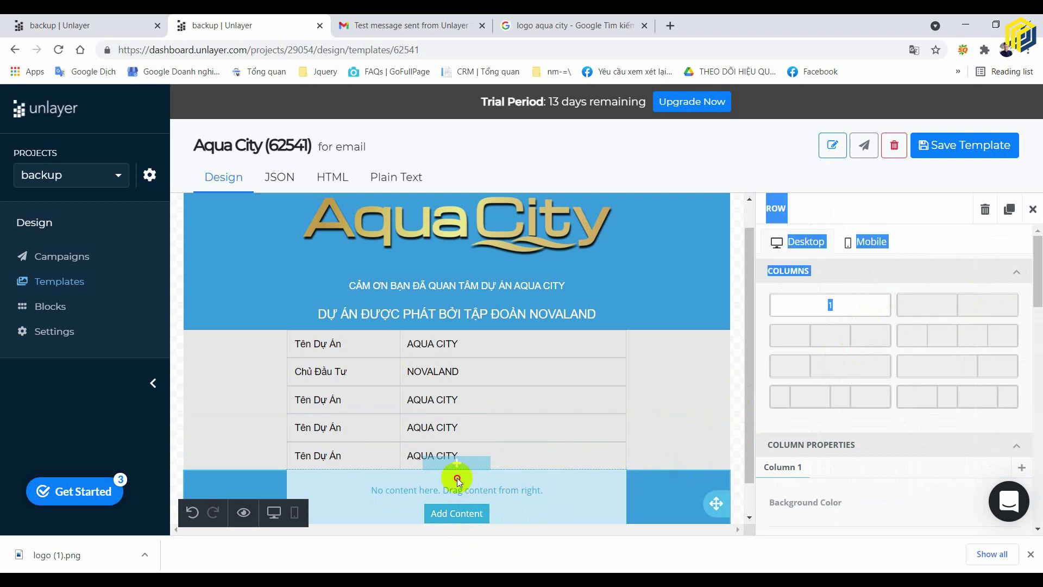
click(941, 308)
scroll(636, 402, down, 1)
click(388, 476)
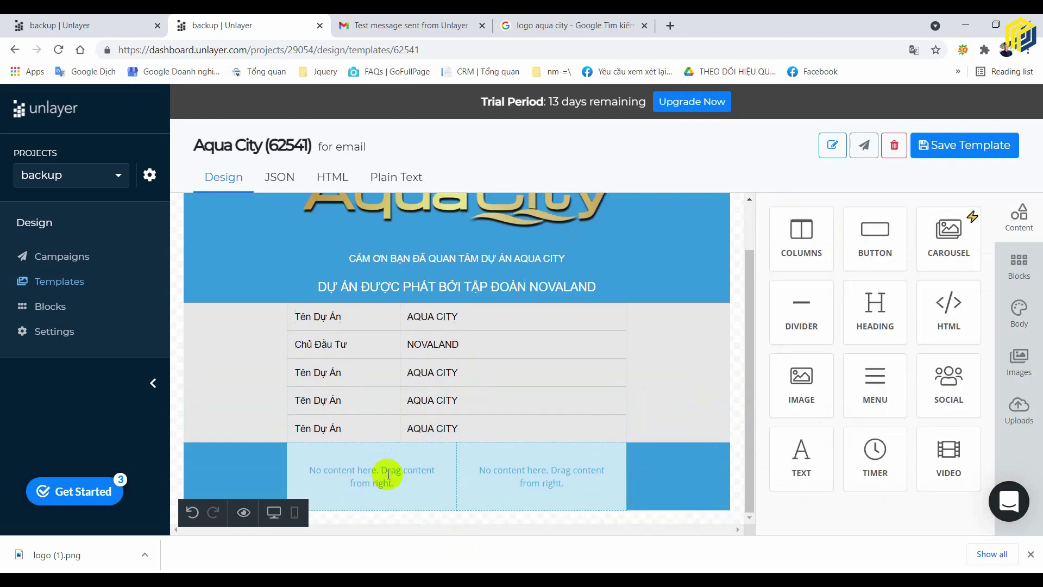
scroll(370, 481, down, 1)
click(373, 474)
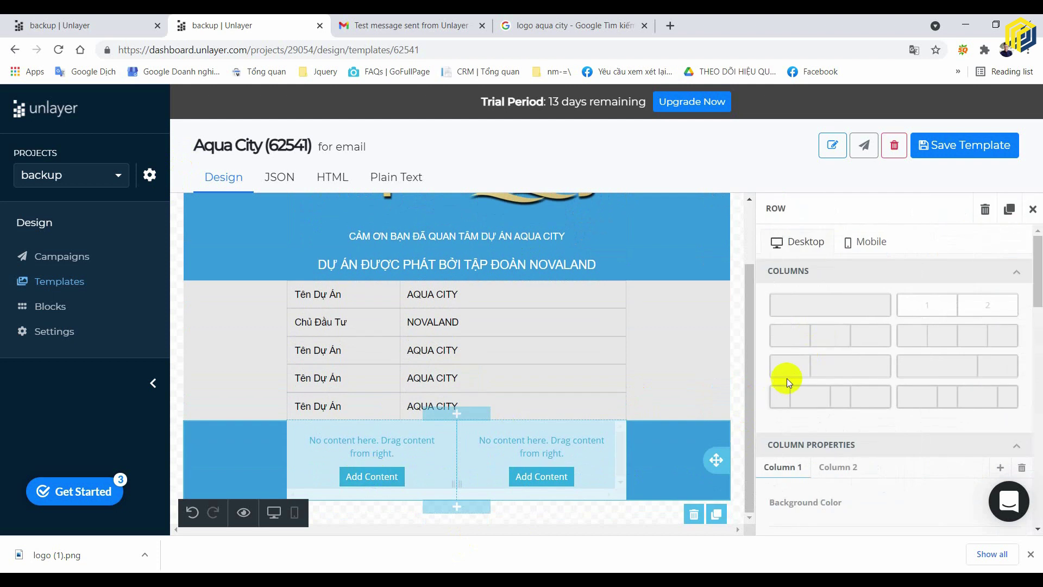
click(383, 482)
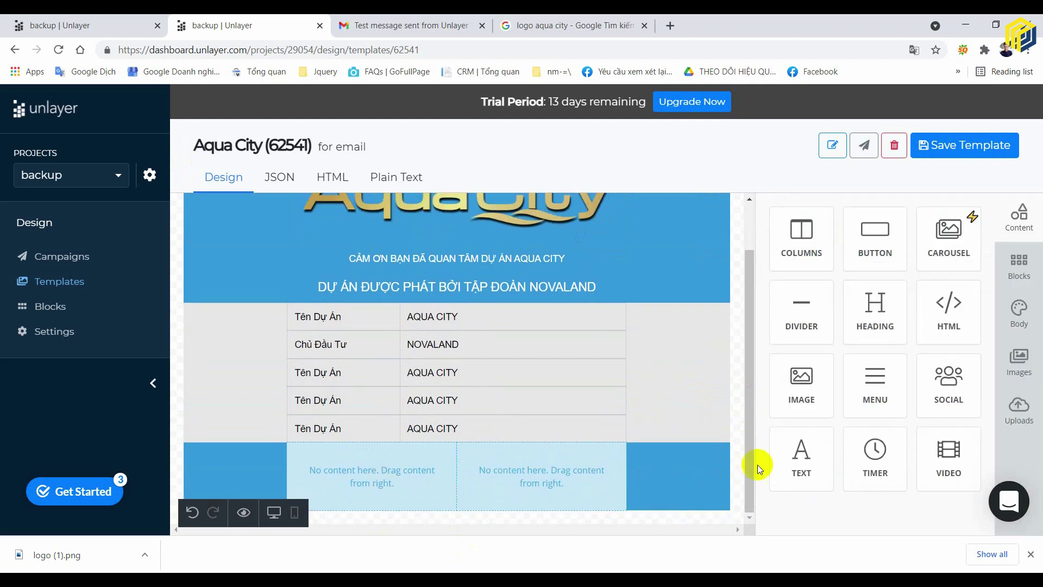
drag(797, 395, 543, 475)
click(385, 485)
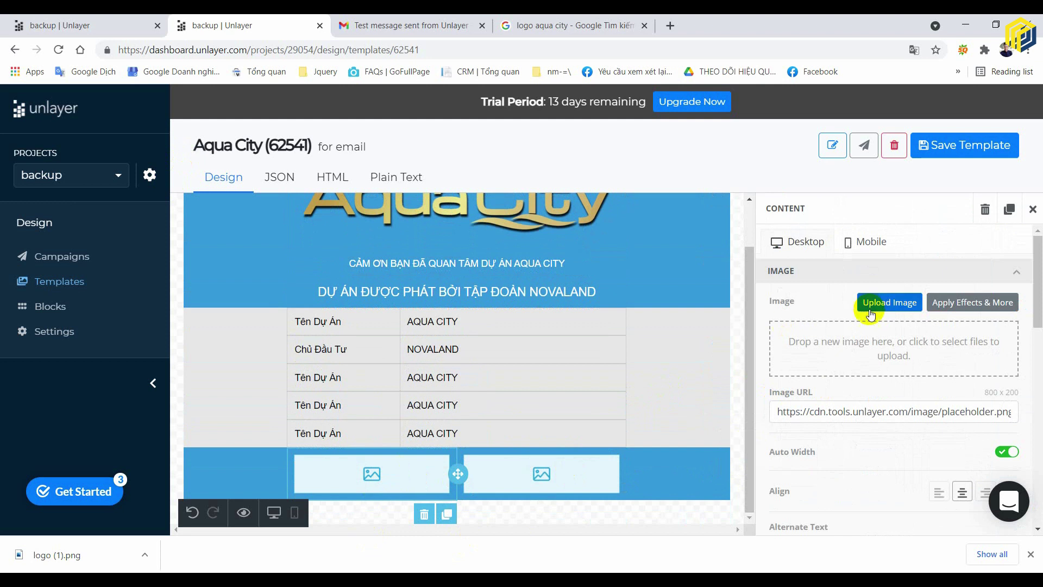
- Upload biệt-thự-biển.jpg into the left image block
click(889, 302)
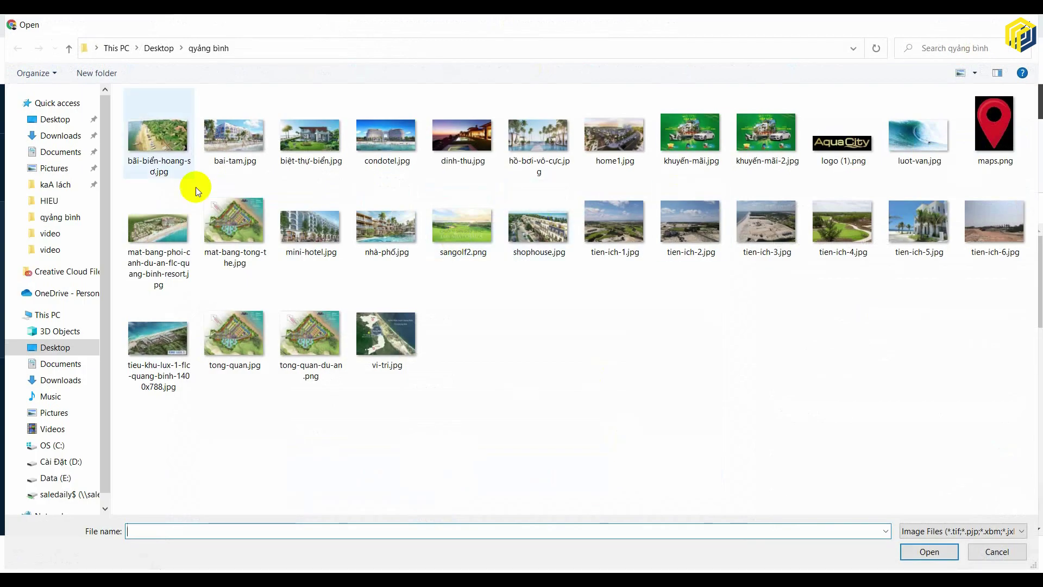
click(310, 133)
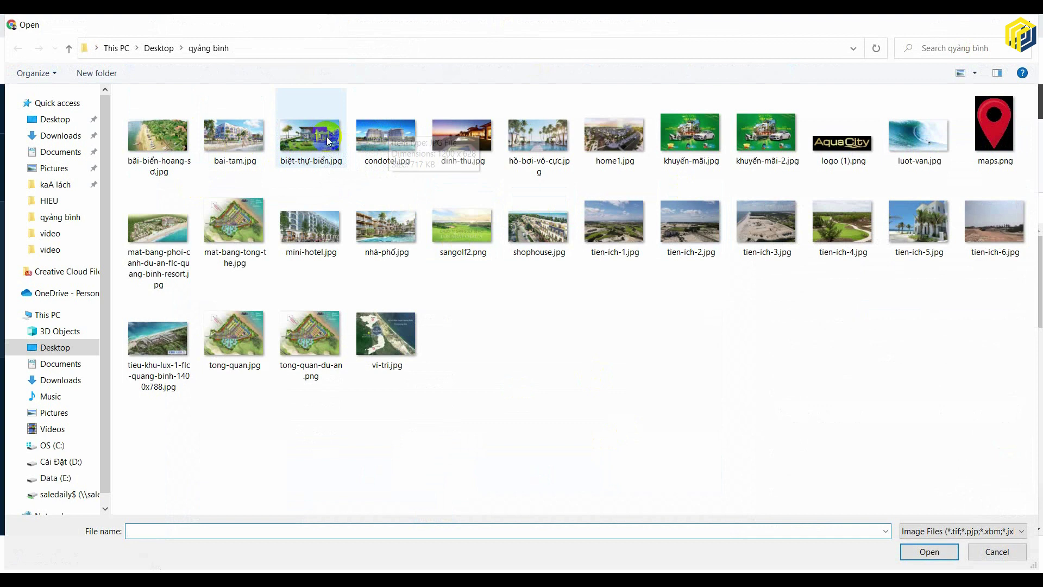
click(910, 552)
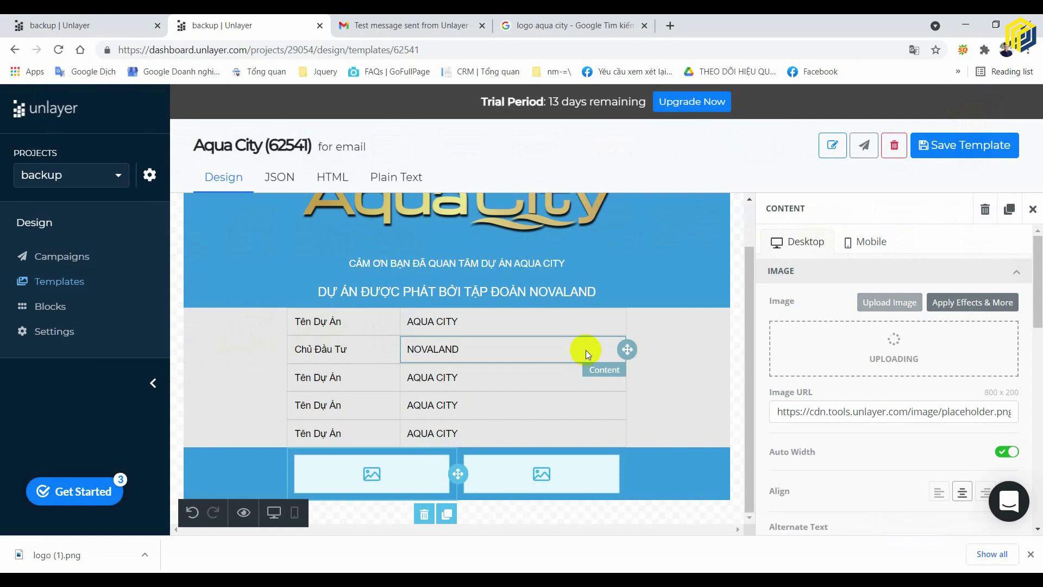
- Upload hồ-bơi-vô-cực.jpg into the right image block
click(538, 474)
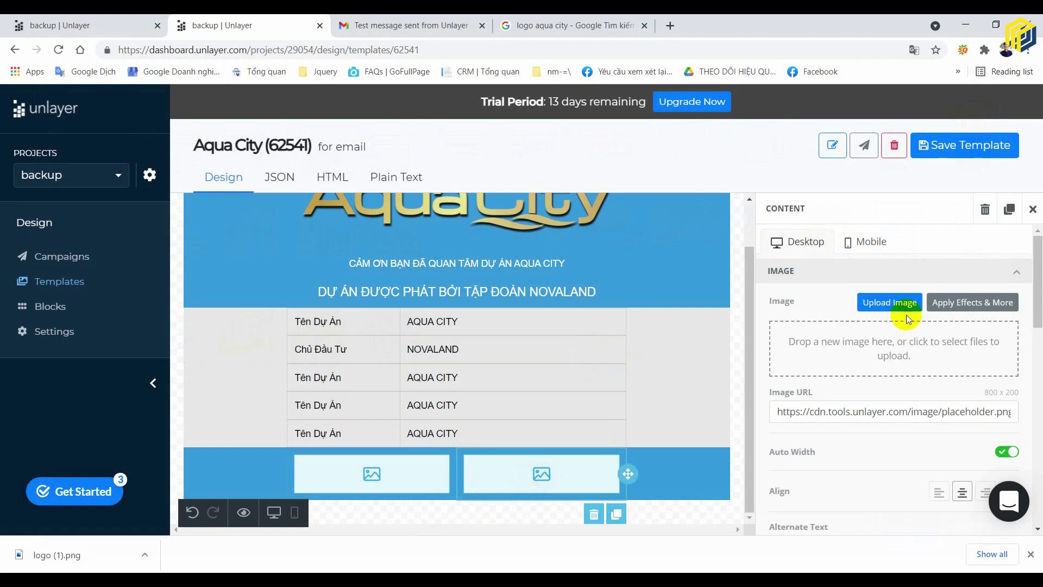
click(904, 308)
click(390, 142)
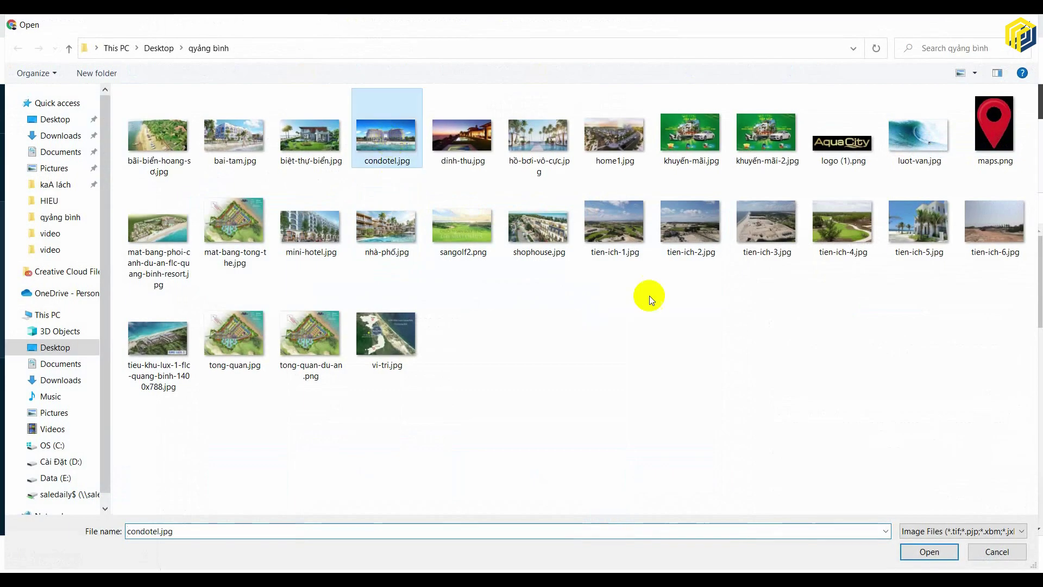
click(538, 157)
click(903, 550)
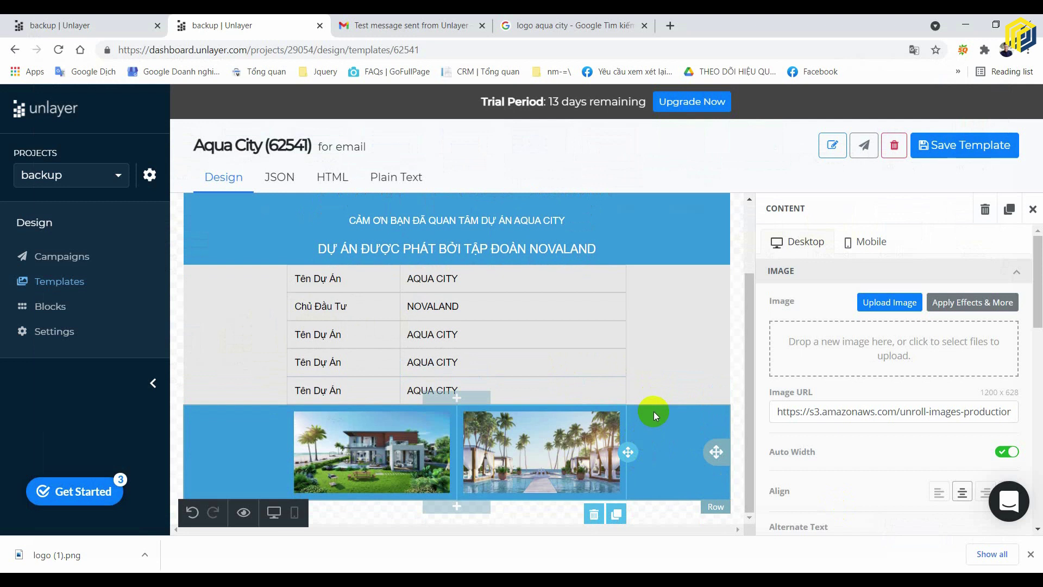
click(739, 422)
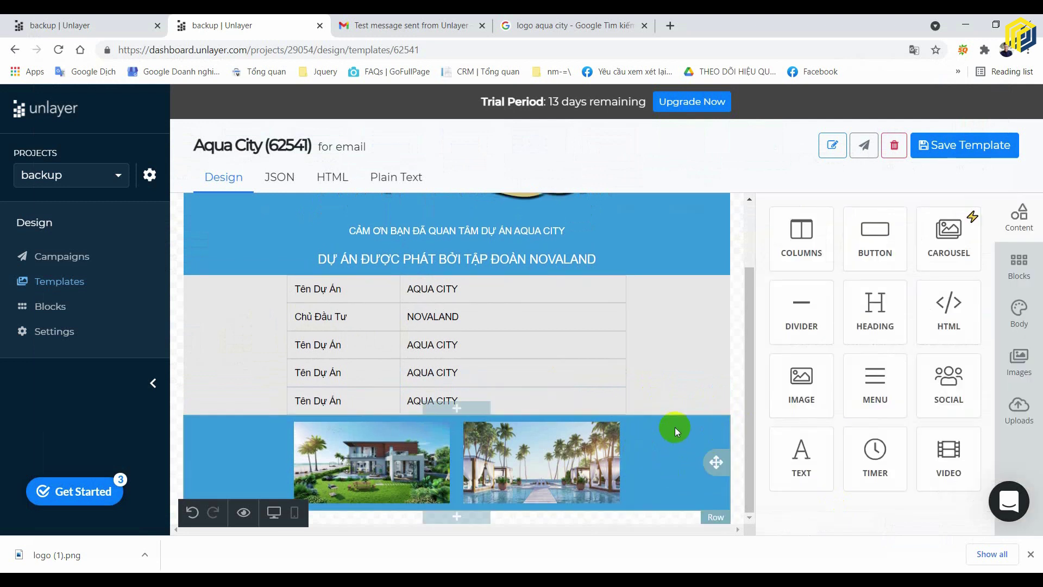
click(626, 433)
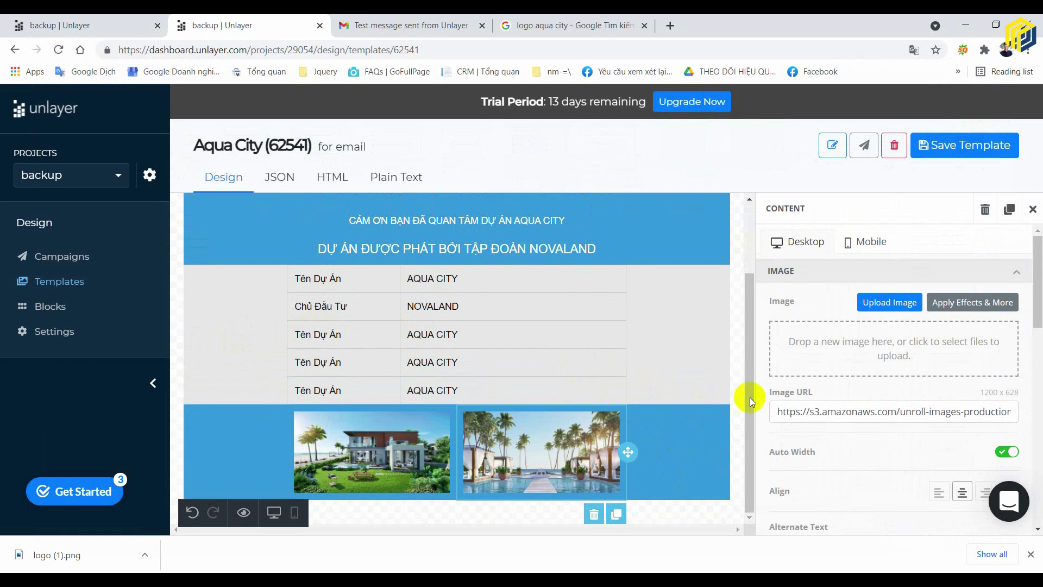
- Set a 1 px border width on both columns of the image row
click(666, 435)
scroll(880, 379, down, 4)
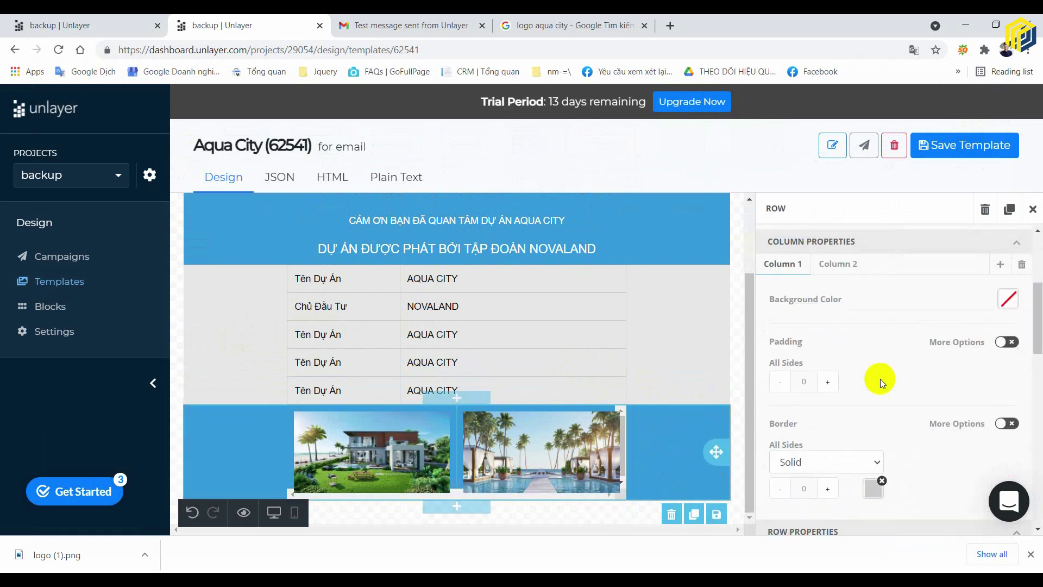
scroll(880, 380, down, 1)
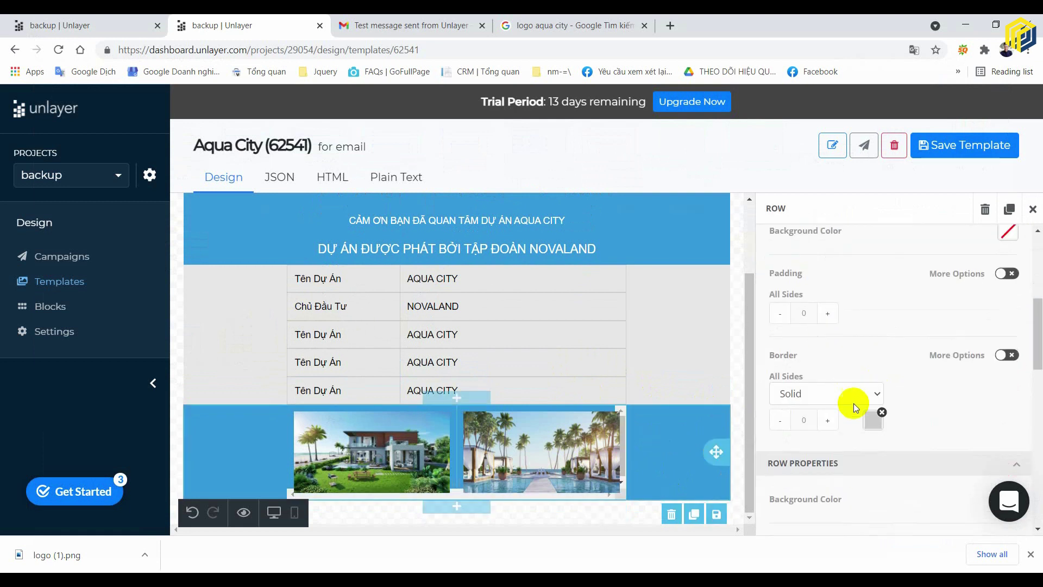
click(827, 420)
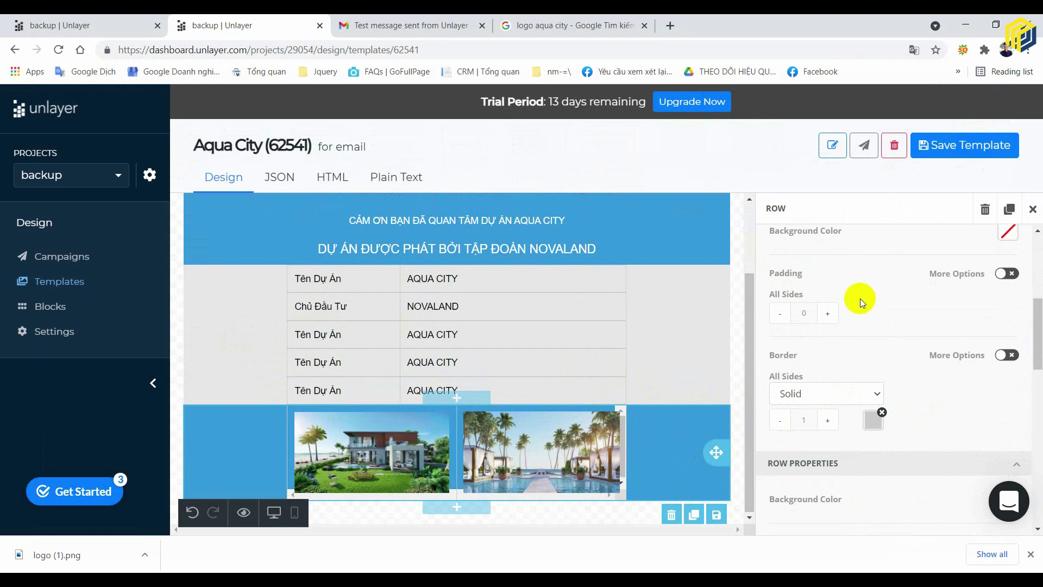
scroll(858, 296, up, 1)
click(857, 265)
scroll(873, 411, down, 1)
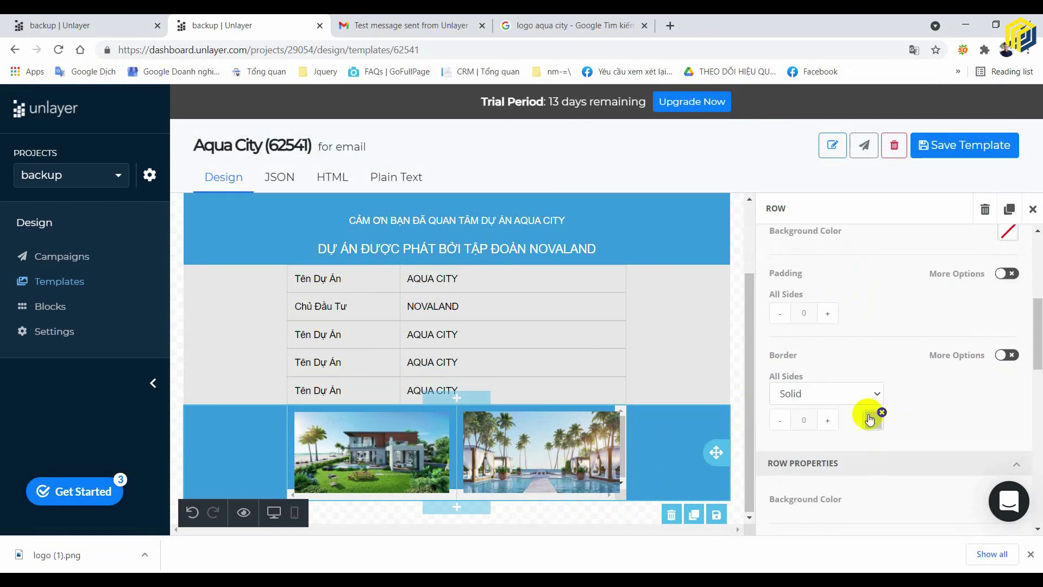
click(838, 422)
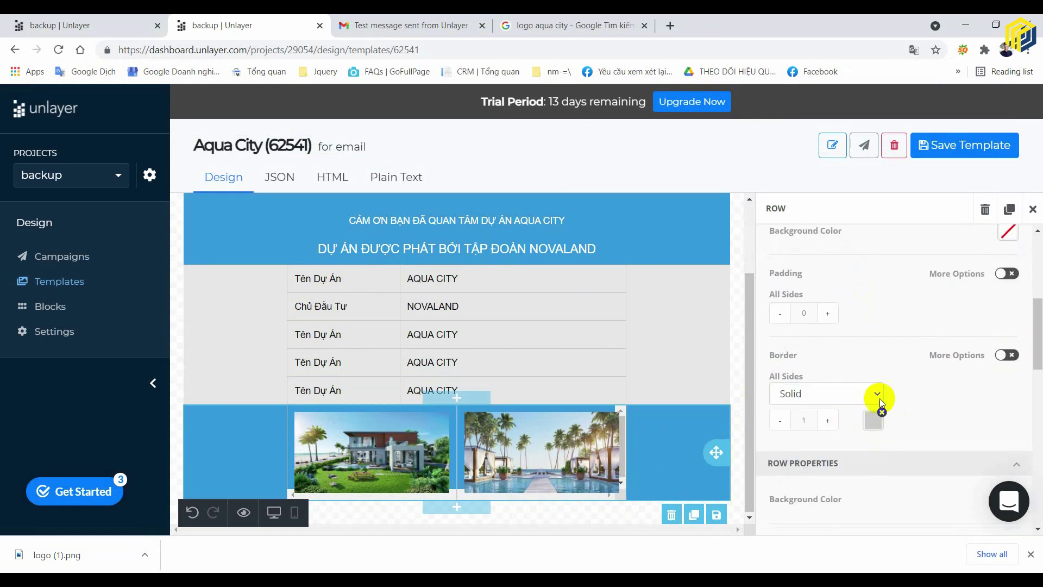
- Switch to per-side borders and set the left border to 0
click(1013, 360)
scroll(855, 439, down, 2)
click(780, 287)
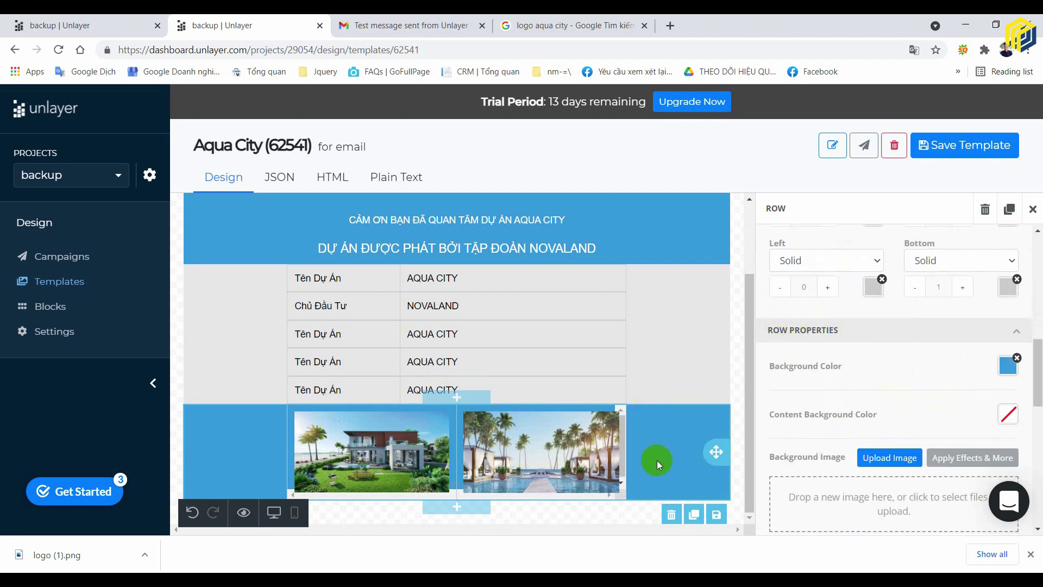
click(735, 351)
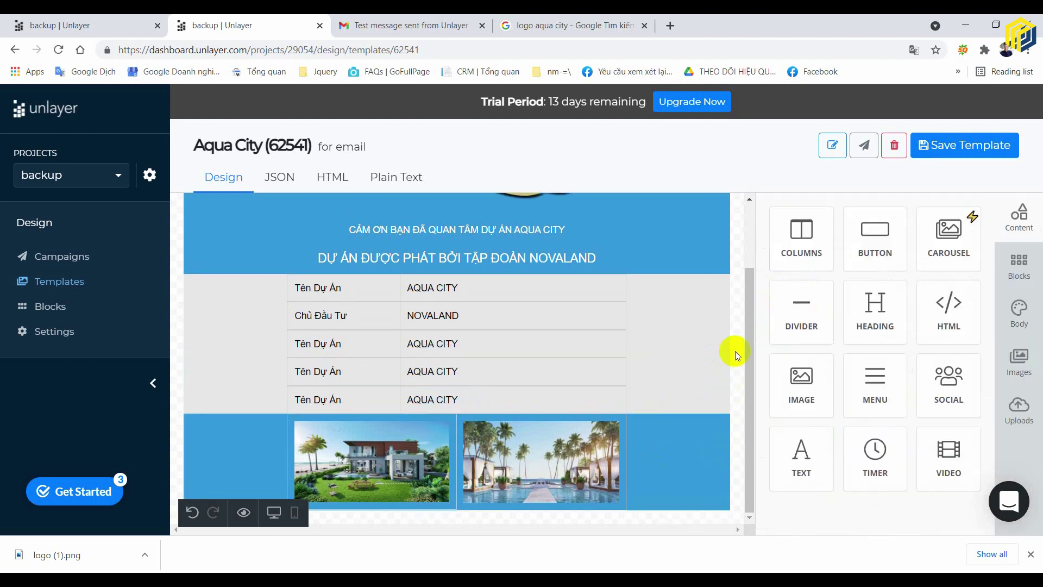
click(672, 488)
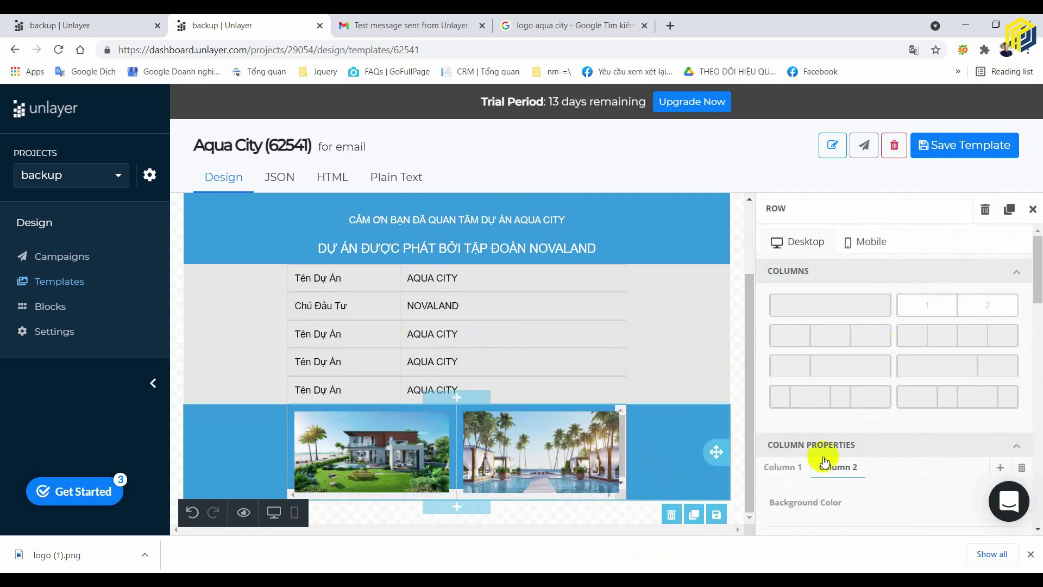
- Set the image row's background colour to white (FFFFFF)
scroll(823, 462, down, 5)
click(1007, 364)
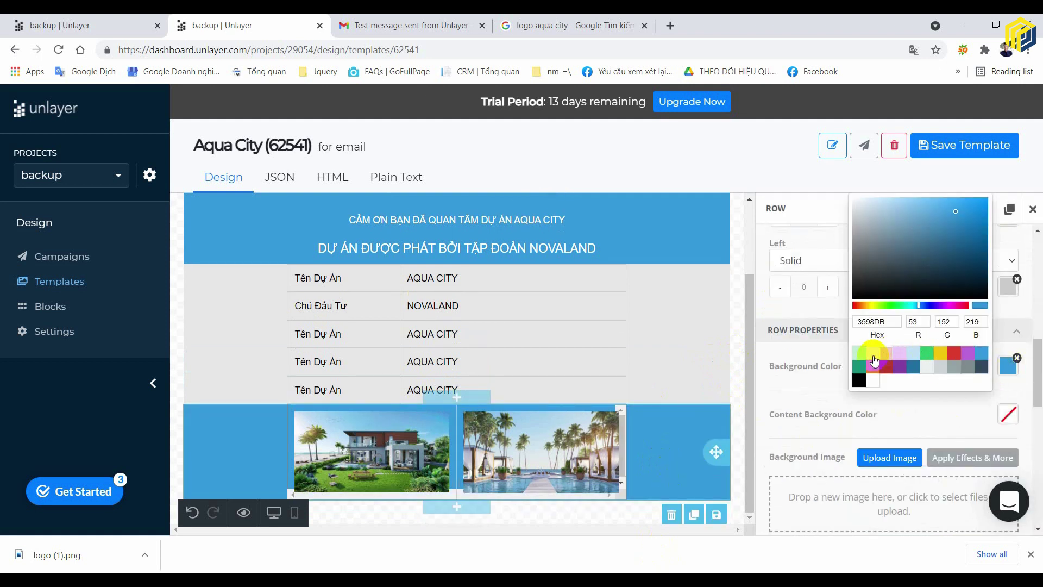
click(873, 380)
click(741, 399)
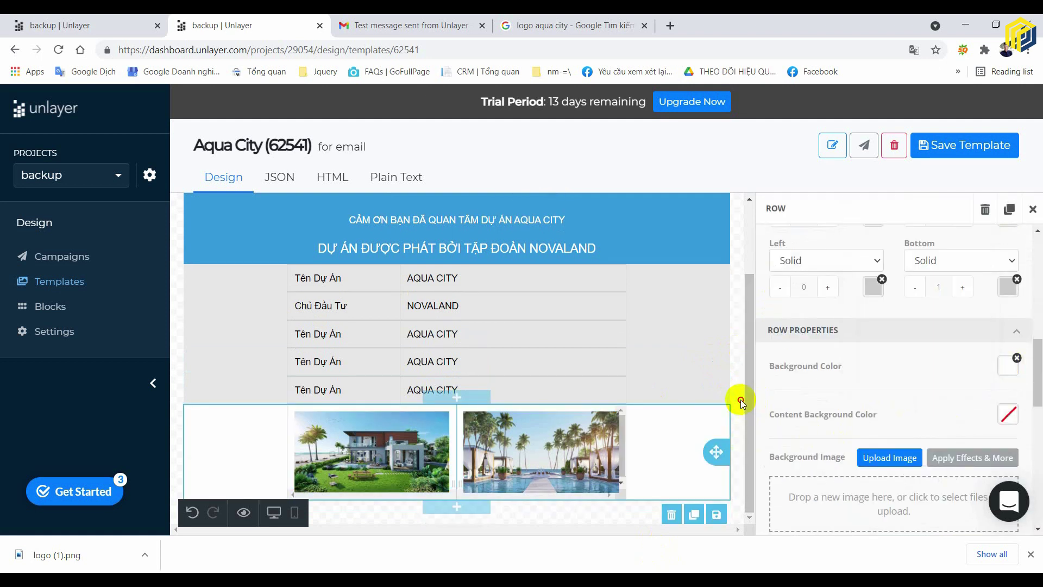
click(739, 399)
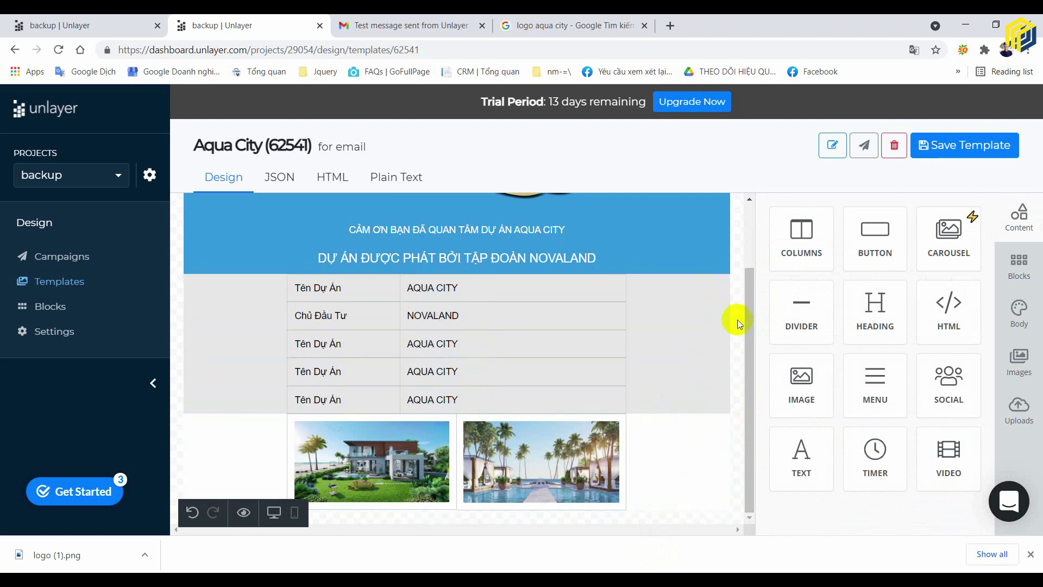
drag(724, 351, 706, 401)
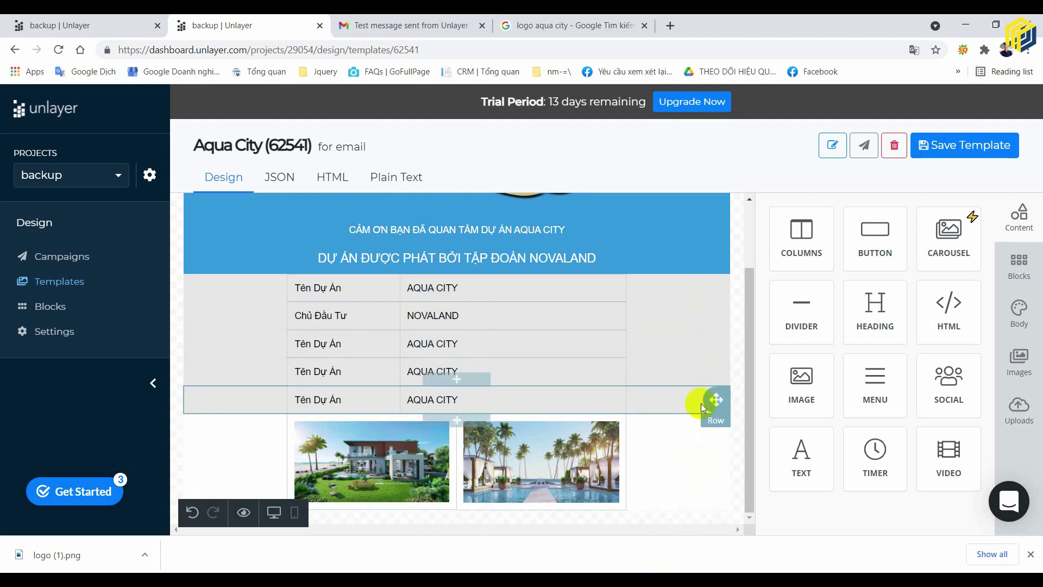
- Choose the single-column layout for the image row
click(673, 468)
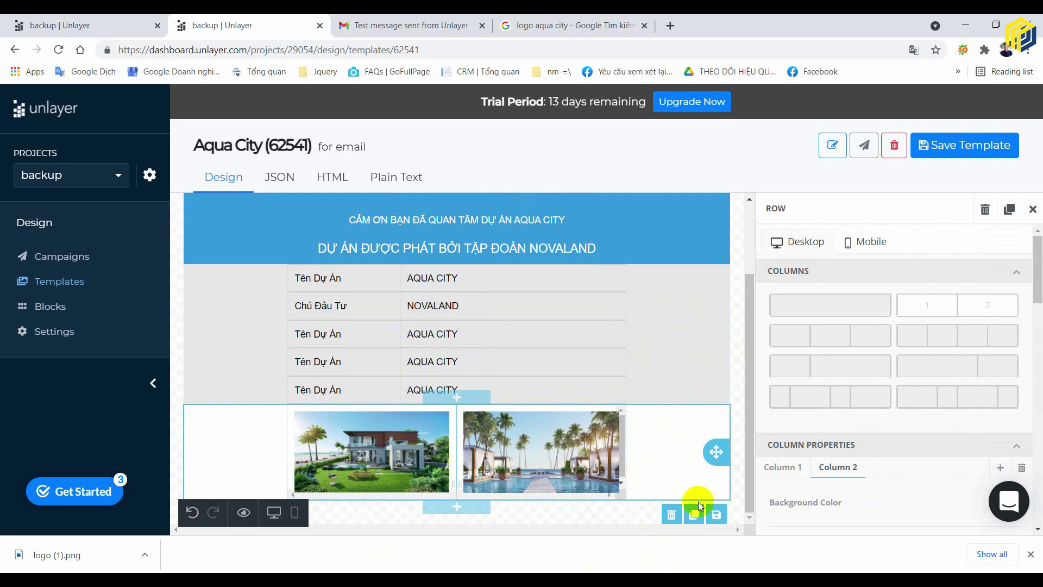
click(744, 301)
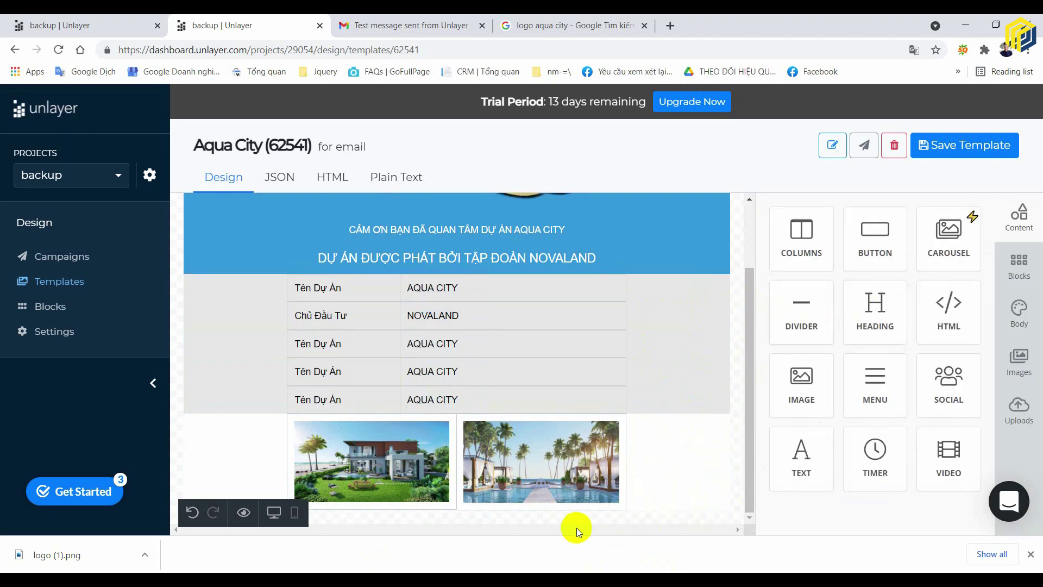
click(673, 481)
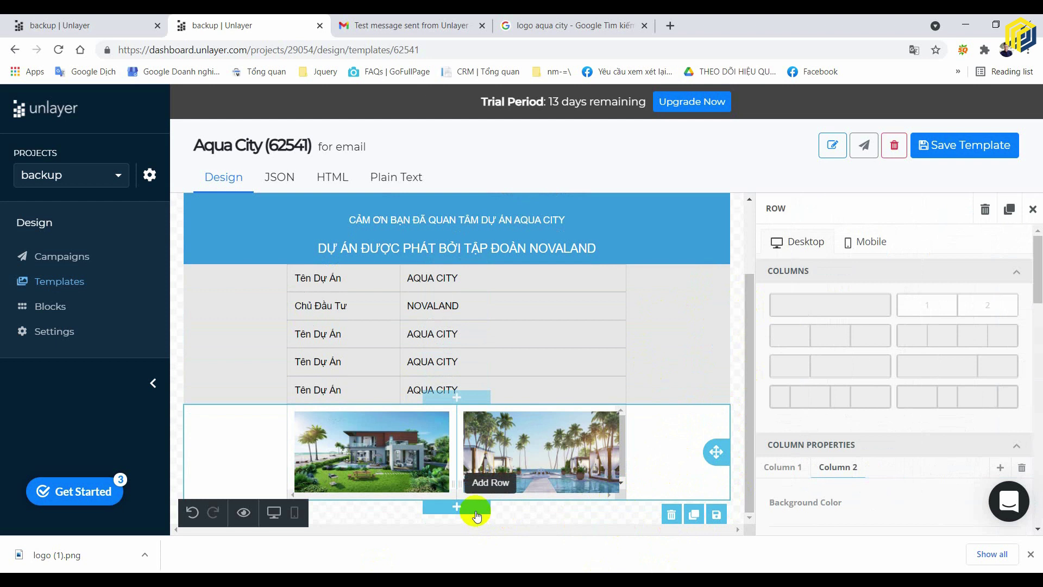
scroll(779, 315, down, 2)
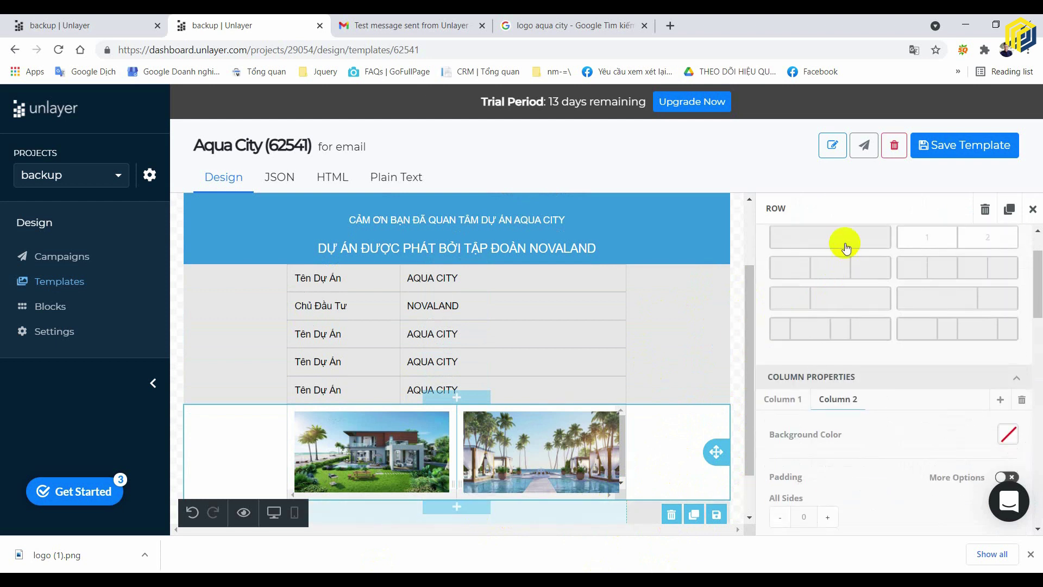
click(849, 241)
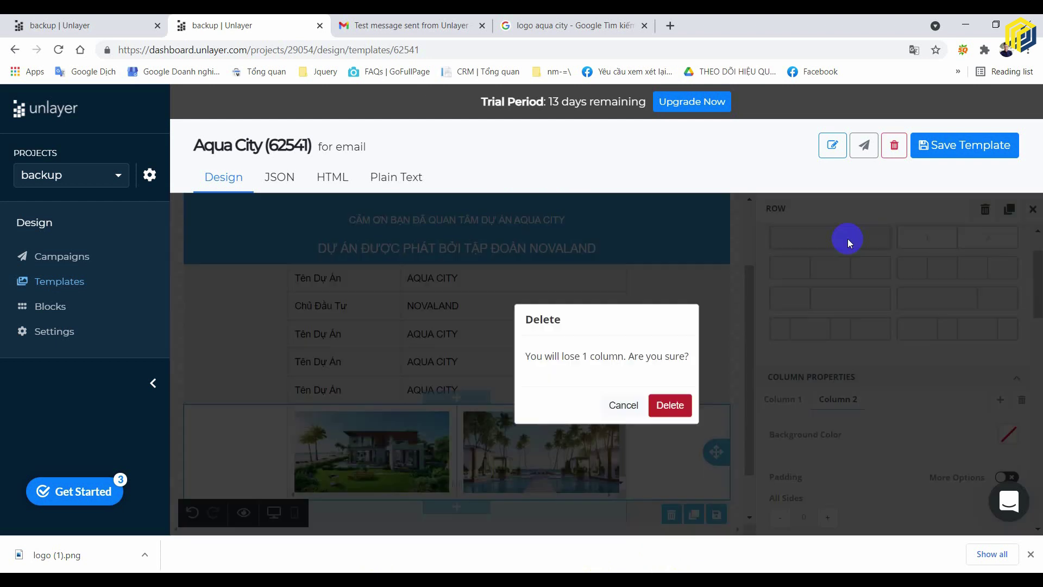
- Confirm the column deletion, then undo it with Ctrl+Z to keep both images
click(667, 406)
scroll(665, 419, down, 3)
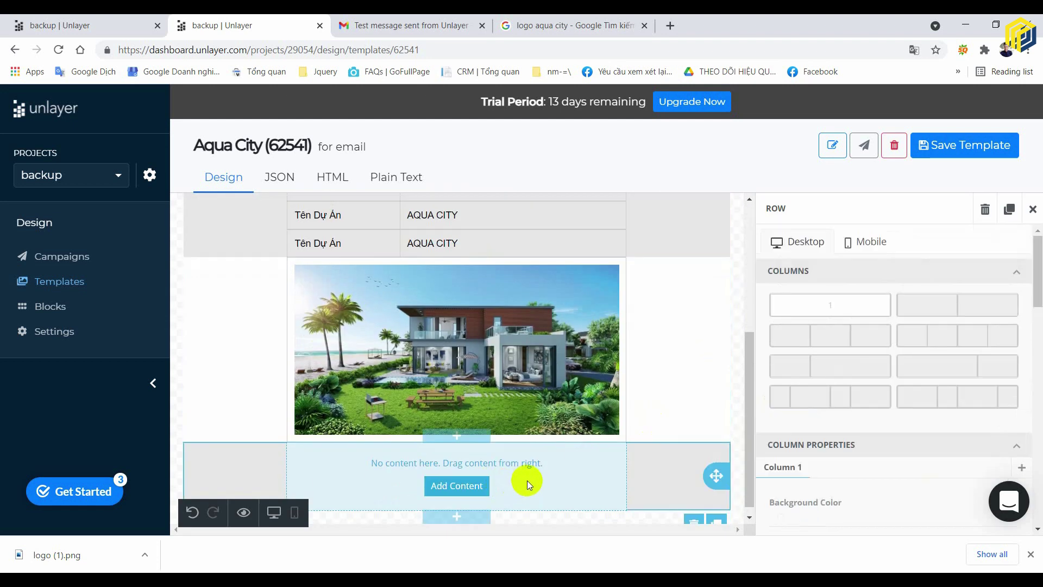
key(ctrl+z)
- Add an image block to the empty row below and upload vi-tri.jpg into it
click(495, 477)
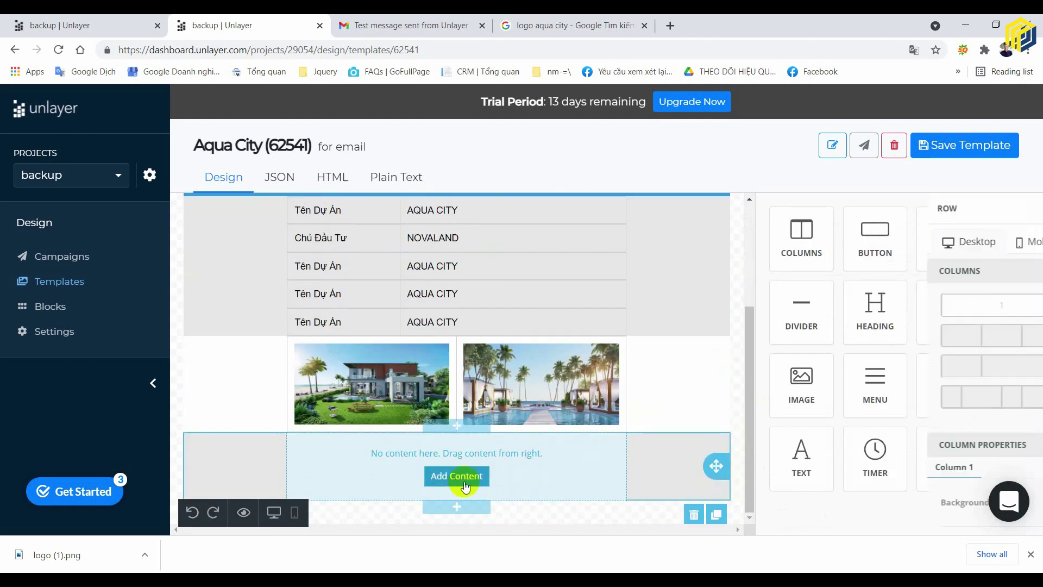
click(465, 477)
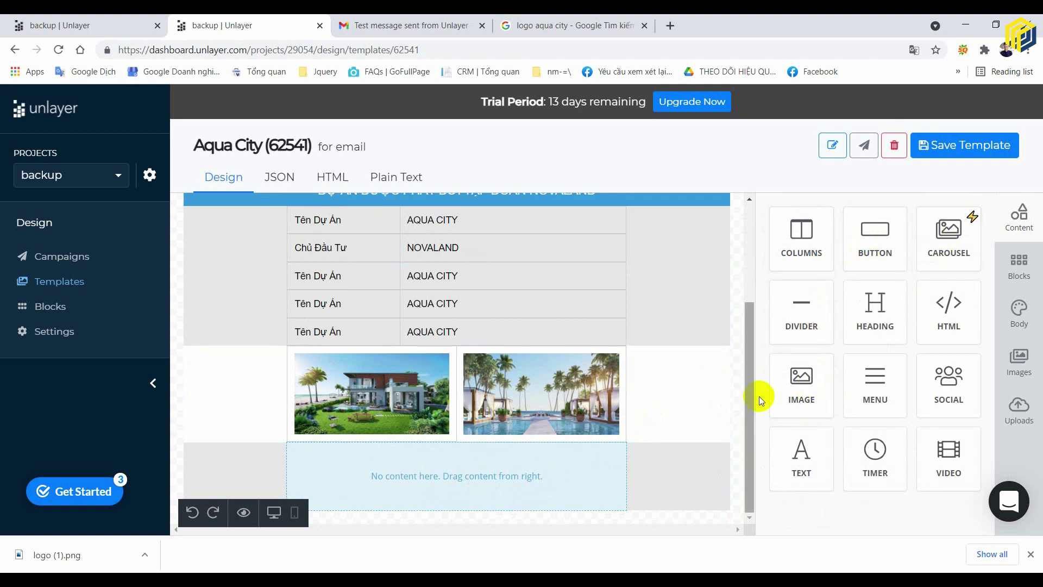
drag(801, 383, 521, 478)
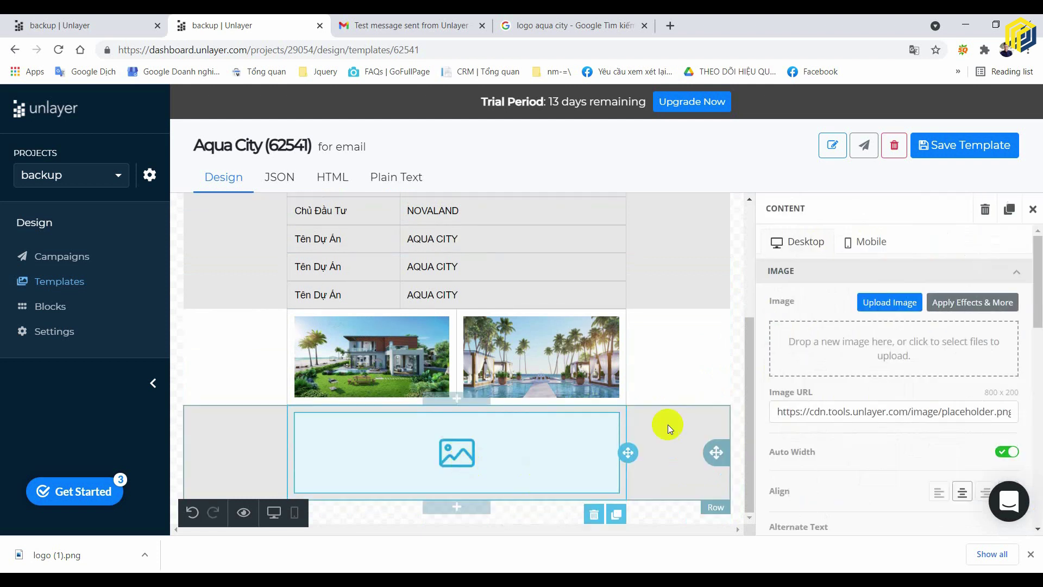
click(887, 300)
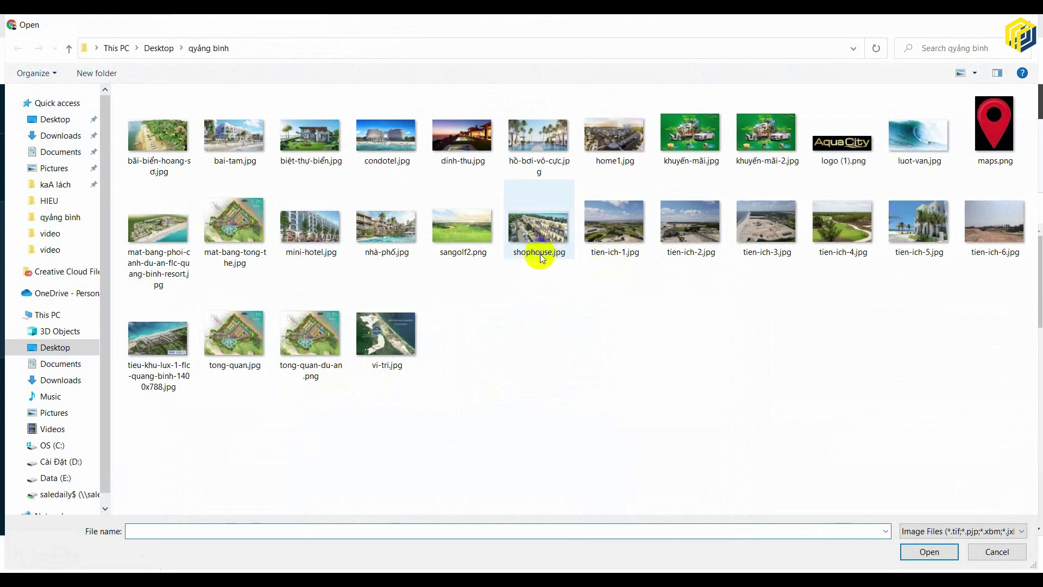
click(396, 316)
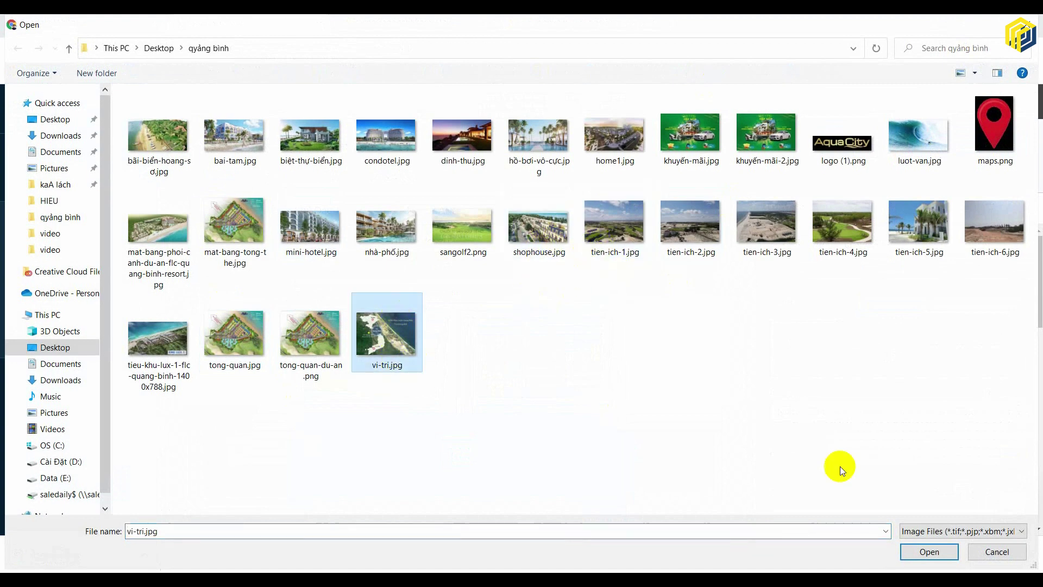
click(924, 551)
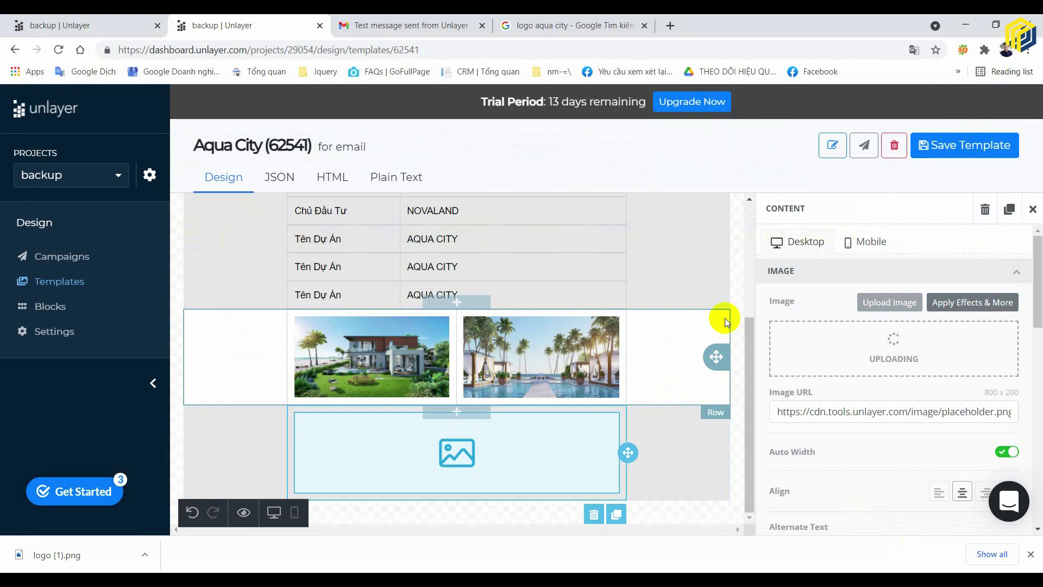
- Search Google Images for 'vị trí' and filter the results to large images
click(570, 25)
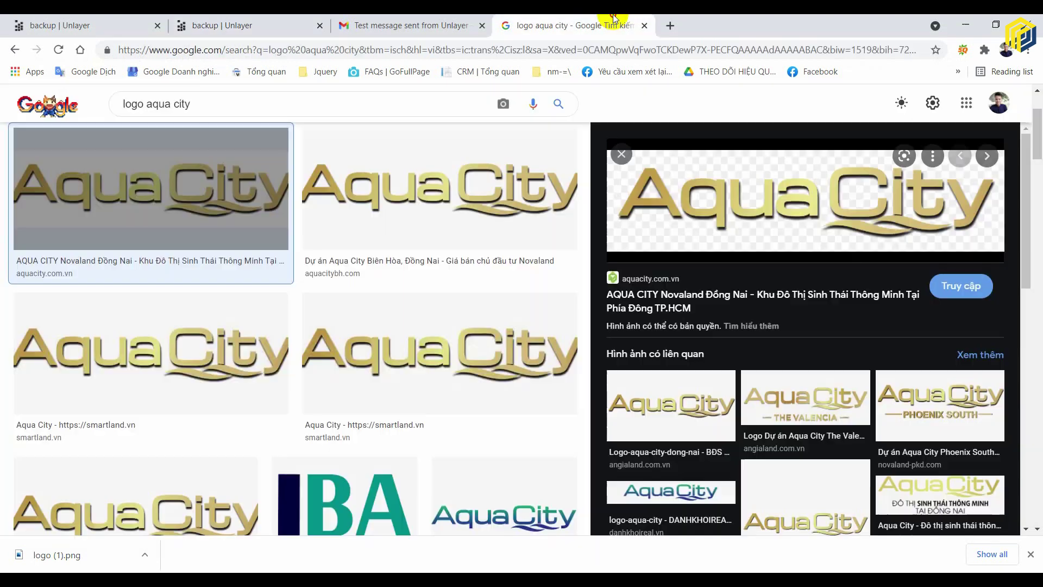
double_click(321, 107)
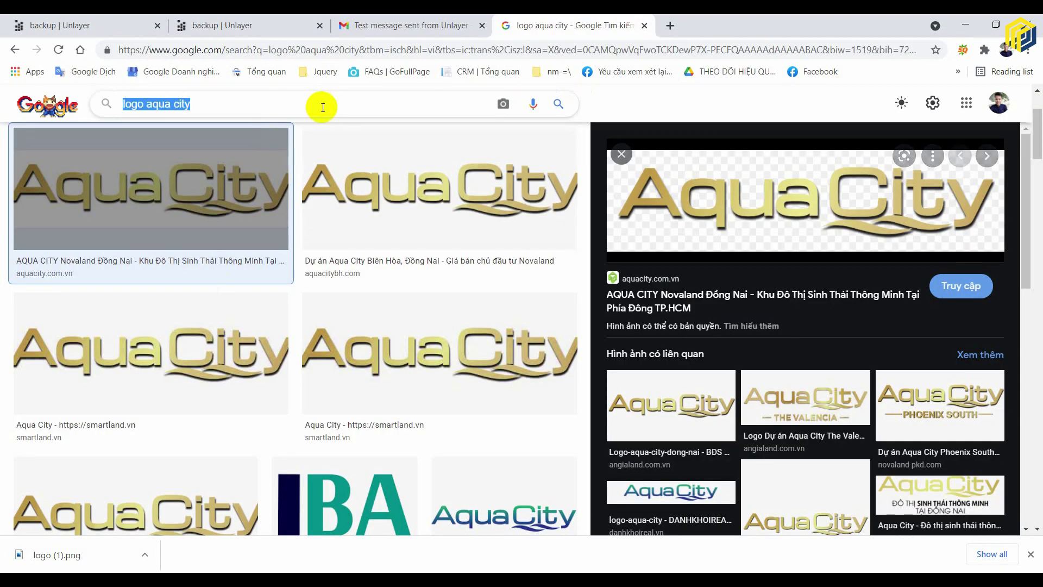
text(vị trí)
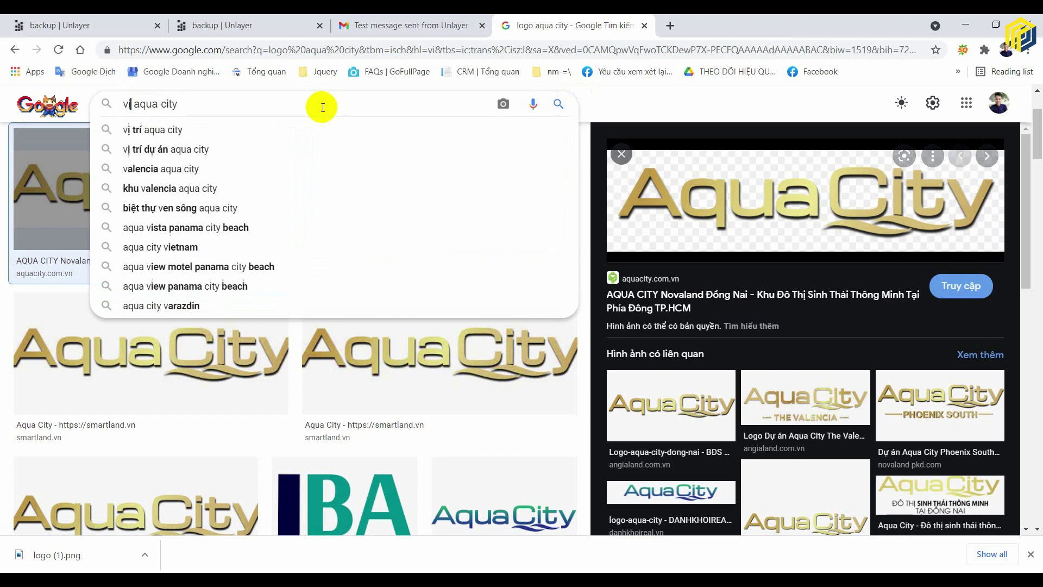
key(Return)
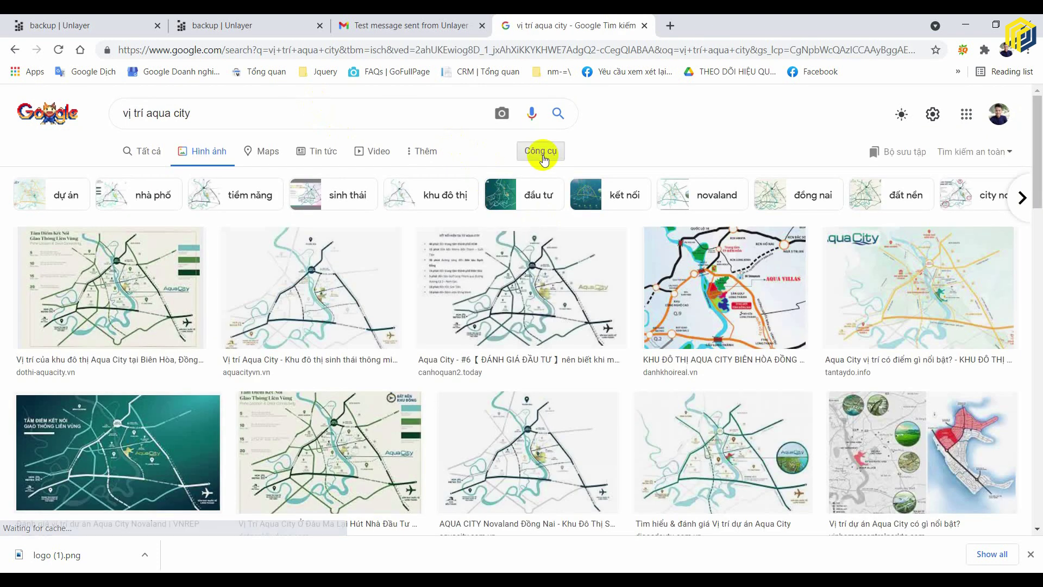
click(540, 151)
click(144, 175)
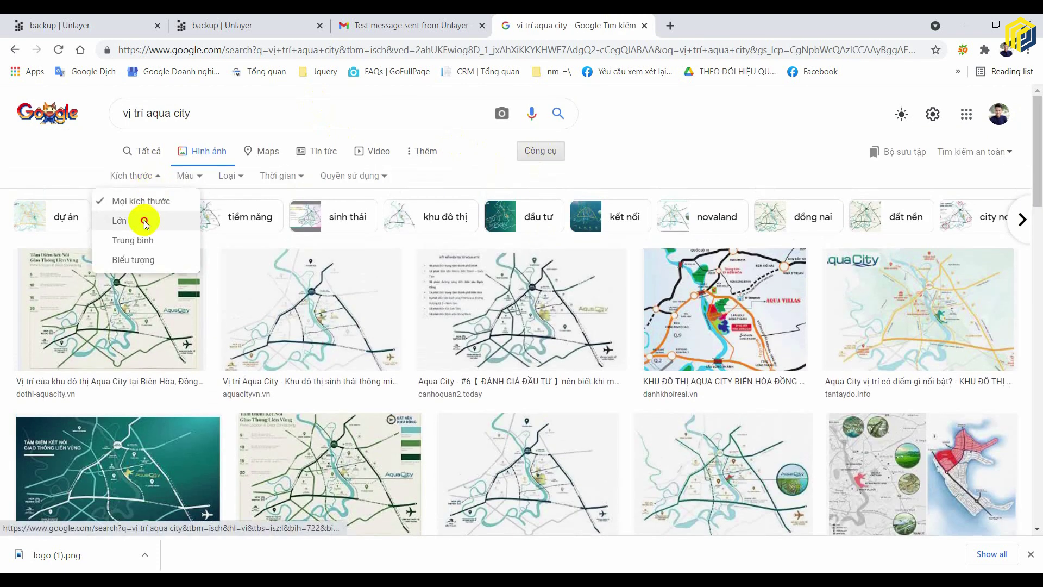
click(146, 223)
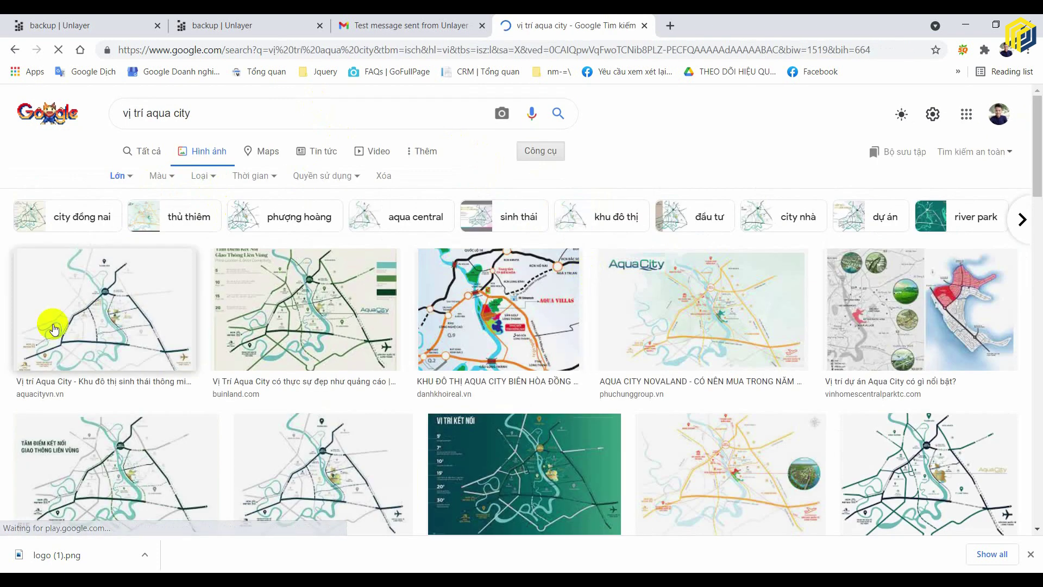
- Save the VỊ TRÍ KẾT NỐI map image and return to the Aqua City template tab
click(489, 516)
right_click(845, 255)
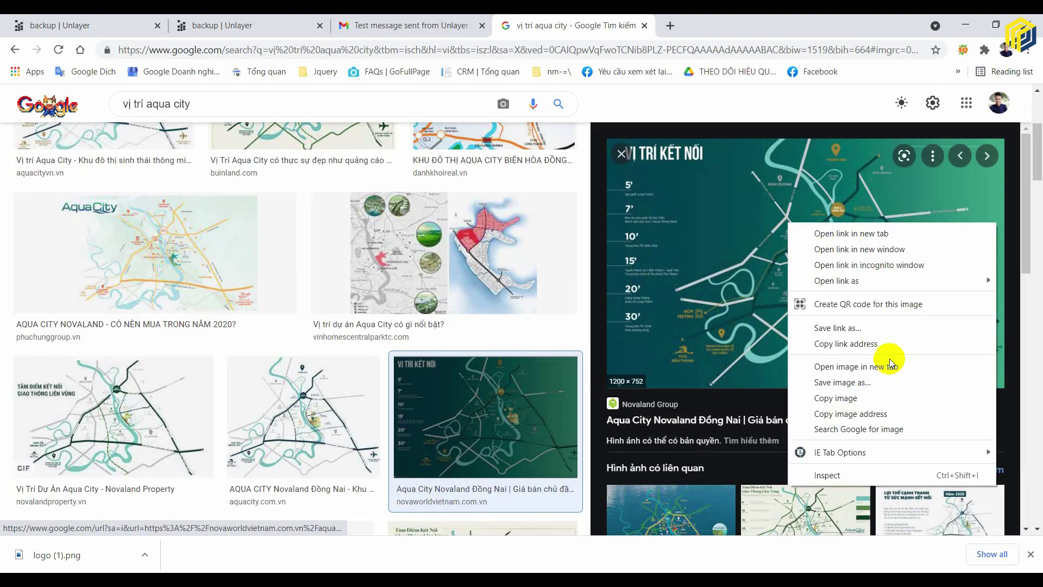
click(886, 363)
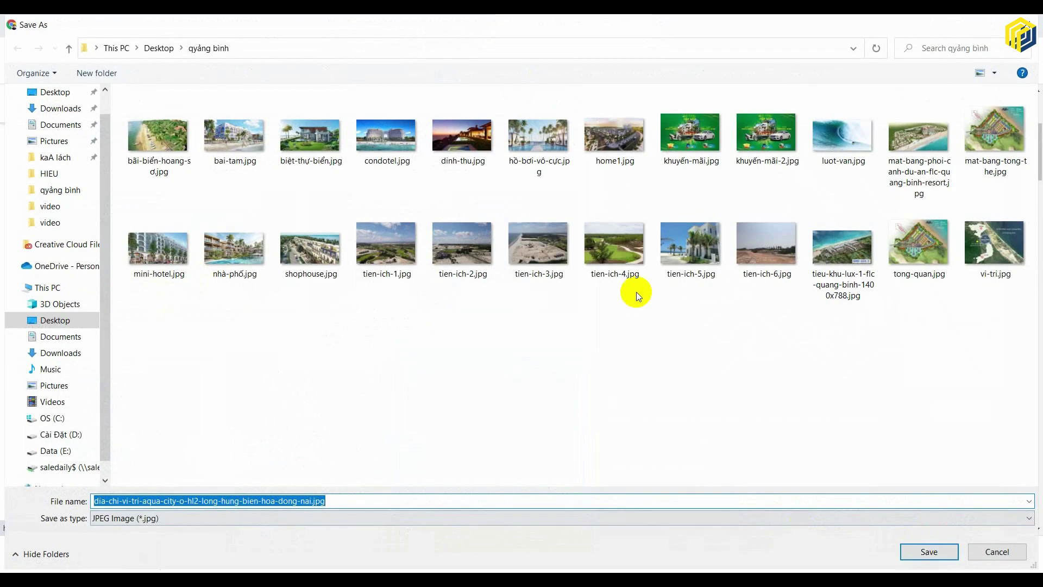
click(929, 551)
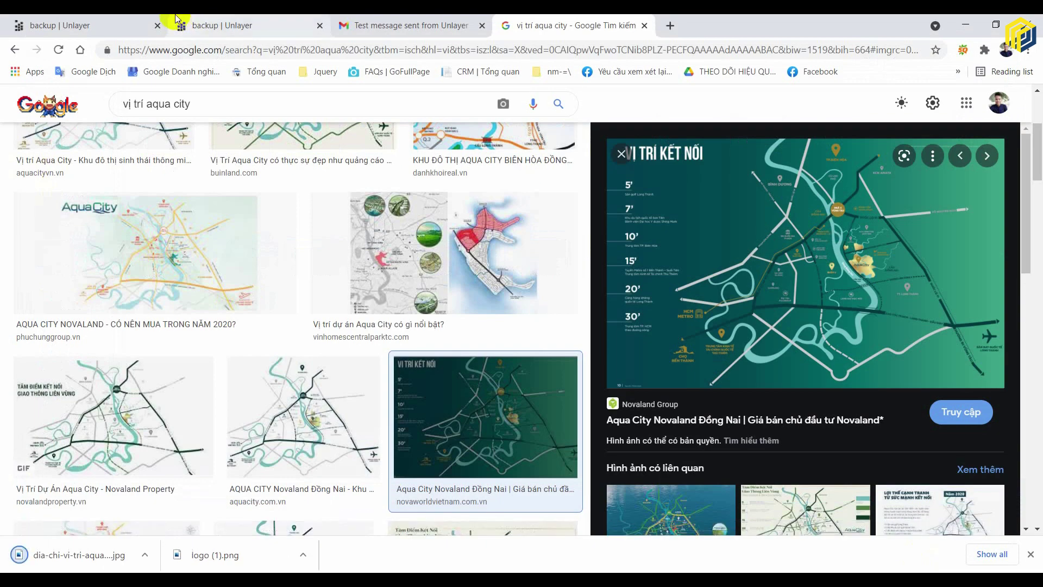
click(162, 22)
click(211, 25)
scroll(604, 432, down, 2)
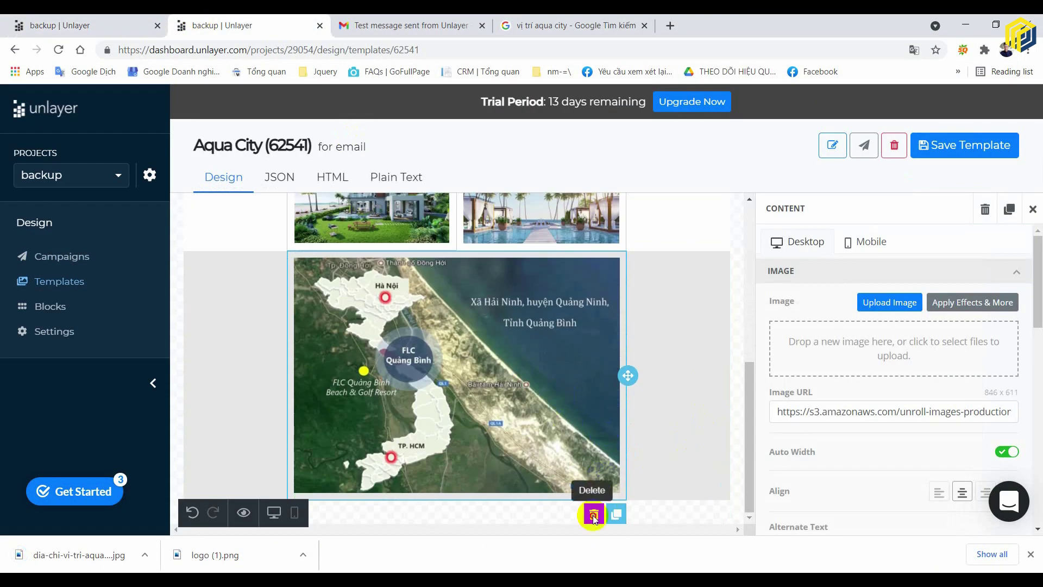
- Delete the Quảng Bình map and add an image block with the downloaded Aqua City map
click(593, 515)
click(738, 406)
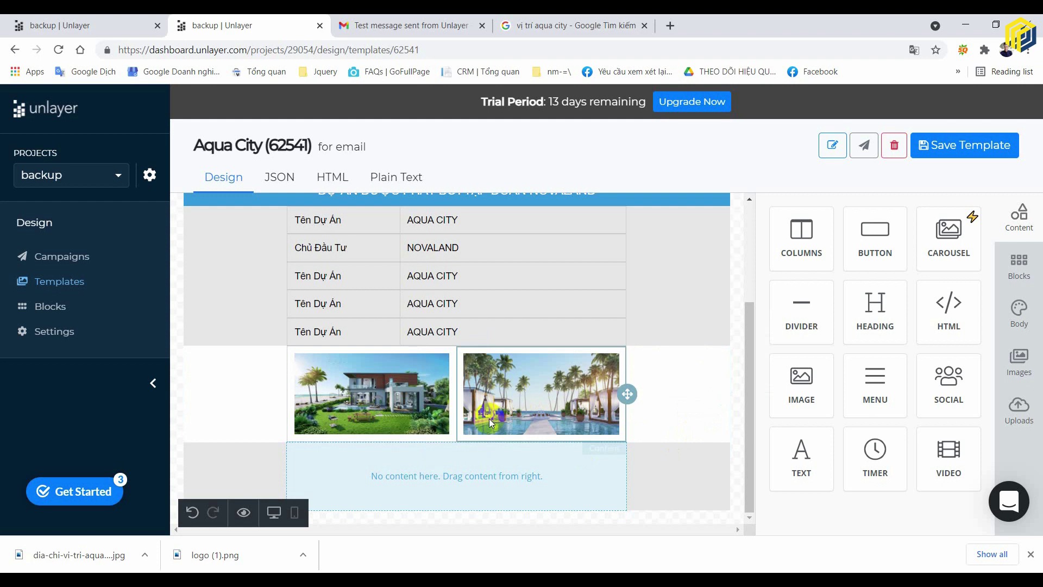
click(469, 489)
click(456, 476)
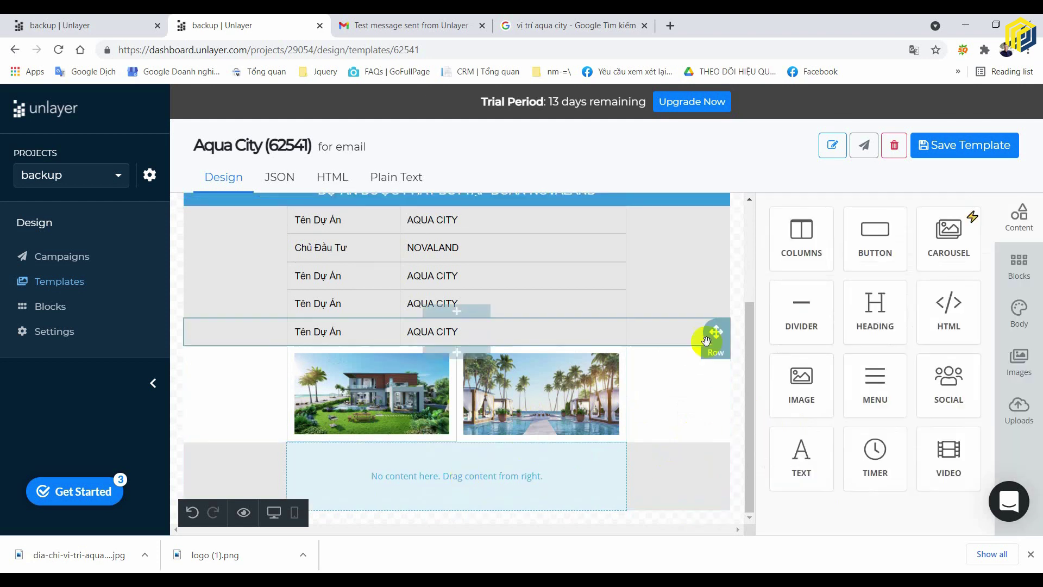
drag(803, 374, 455, 467)
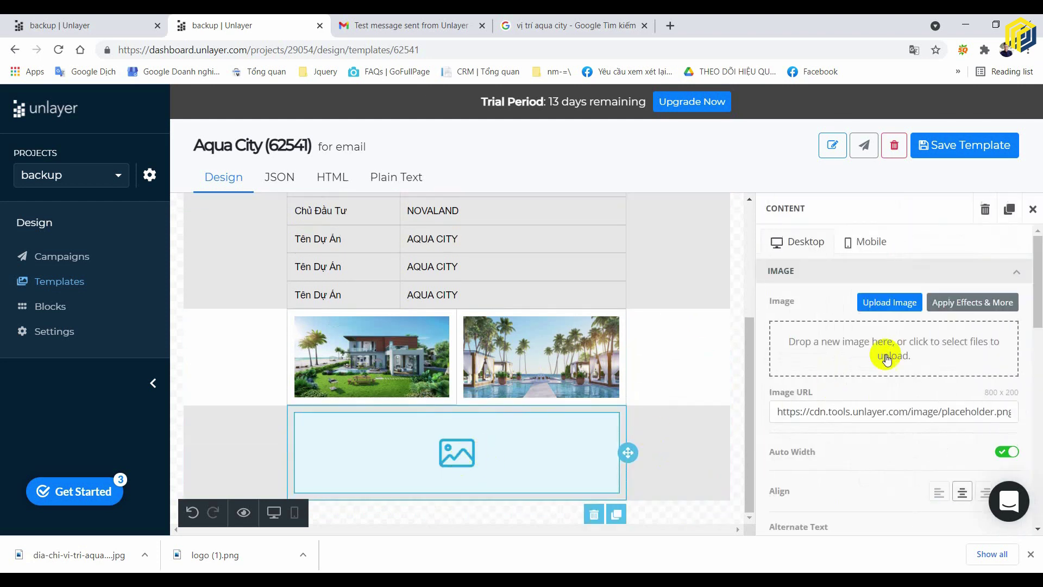
click(888, 300)
click(463, 142)
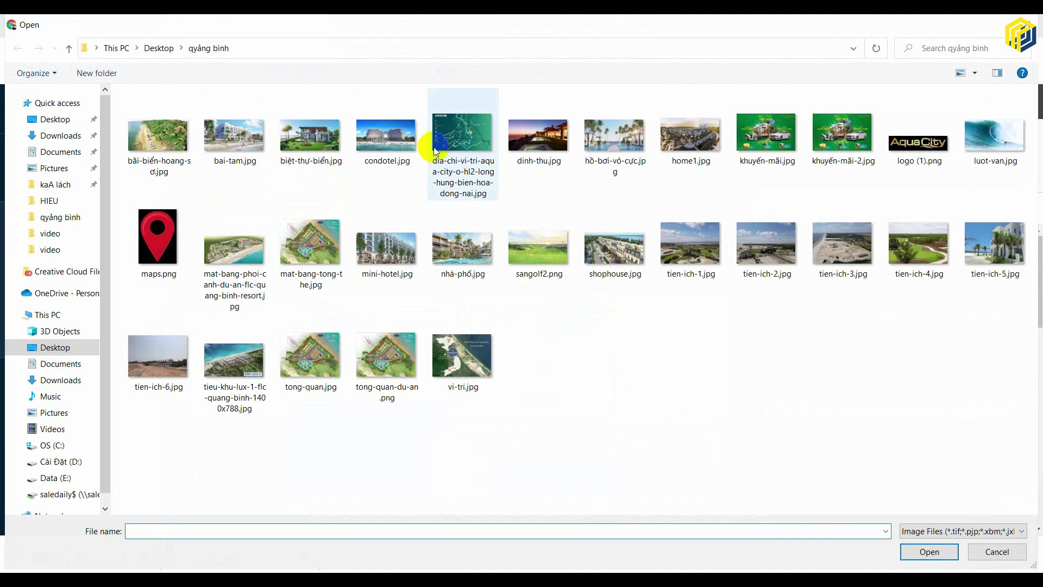
click(916, 553)
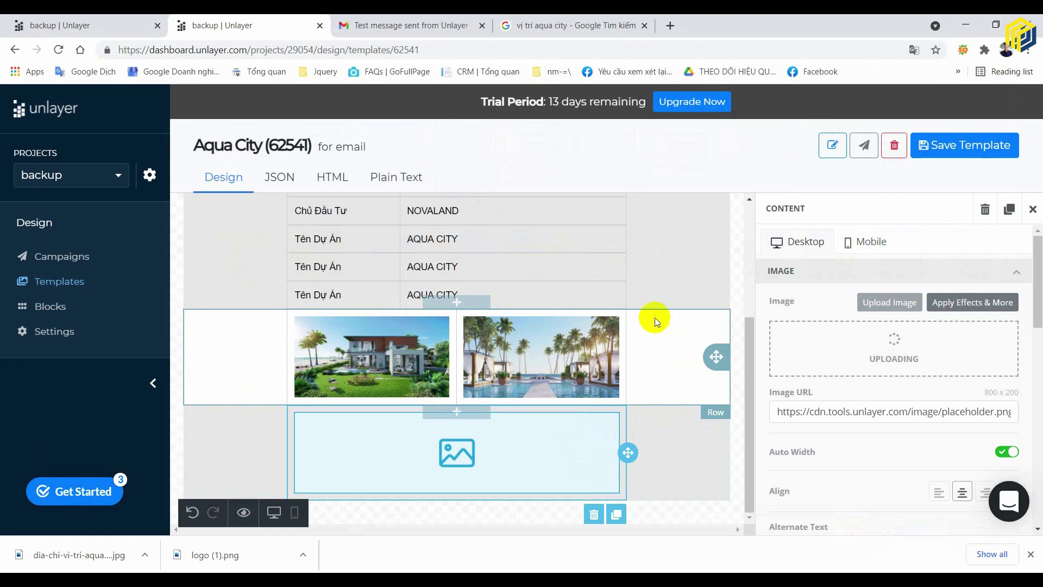
scroll(673, 373, down, 4)
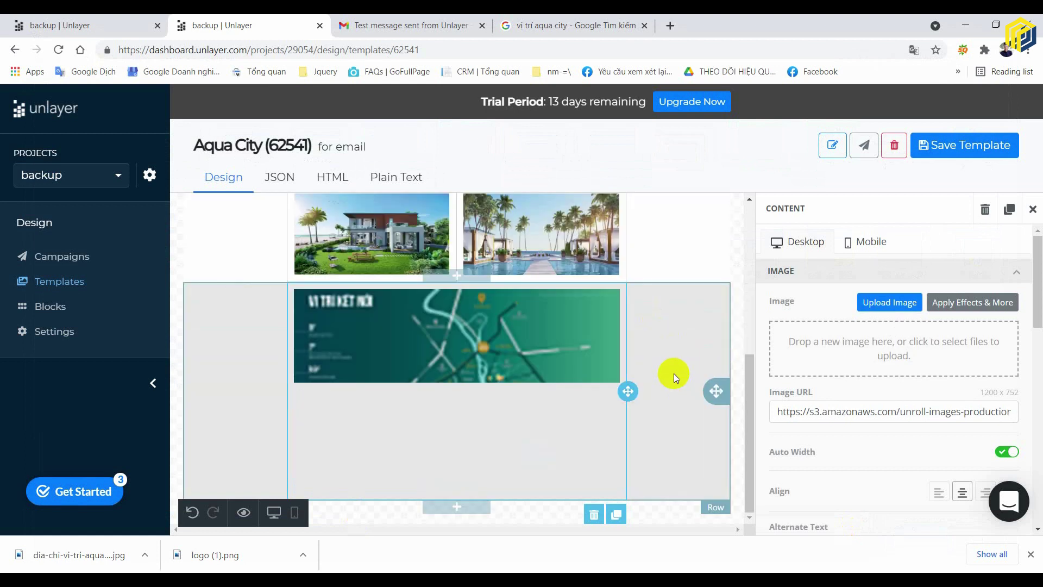
click(746, 319)
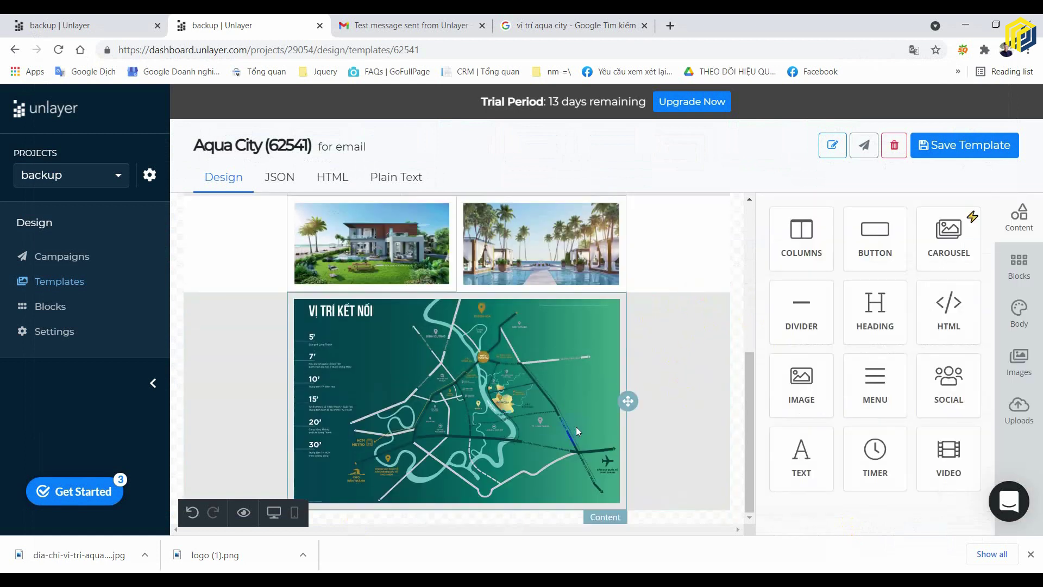
- Give the map row a 1px border with per-side border settings shown
click(680, 391)
scroll(955, 338, down, 5)
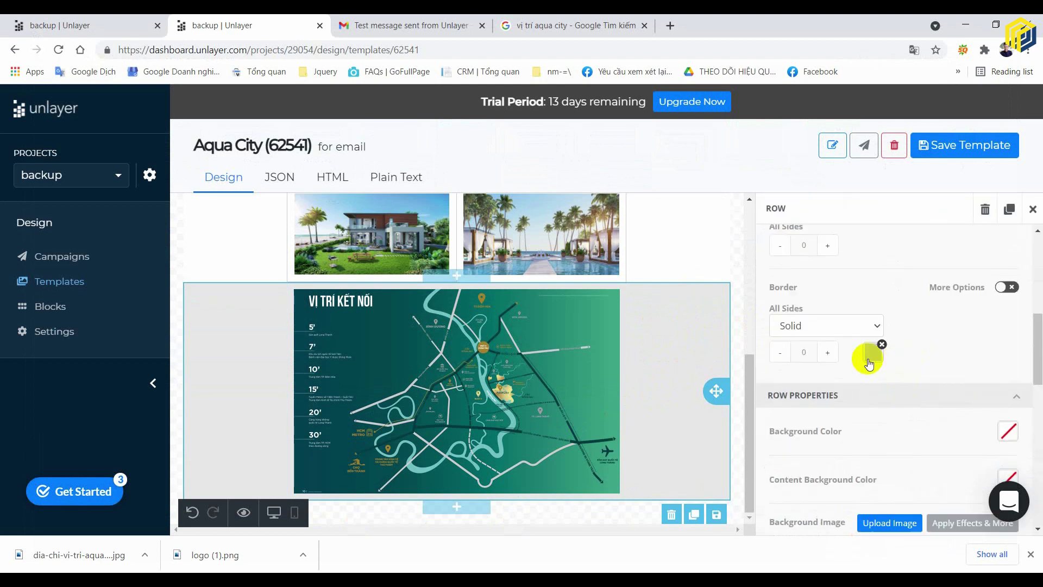
click(828, 352)
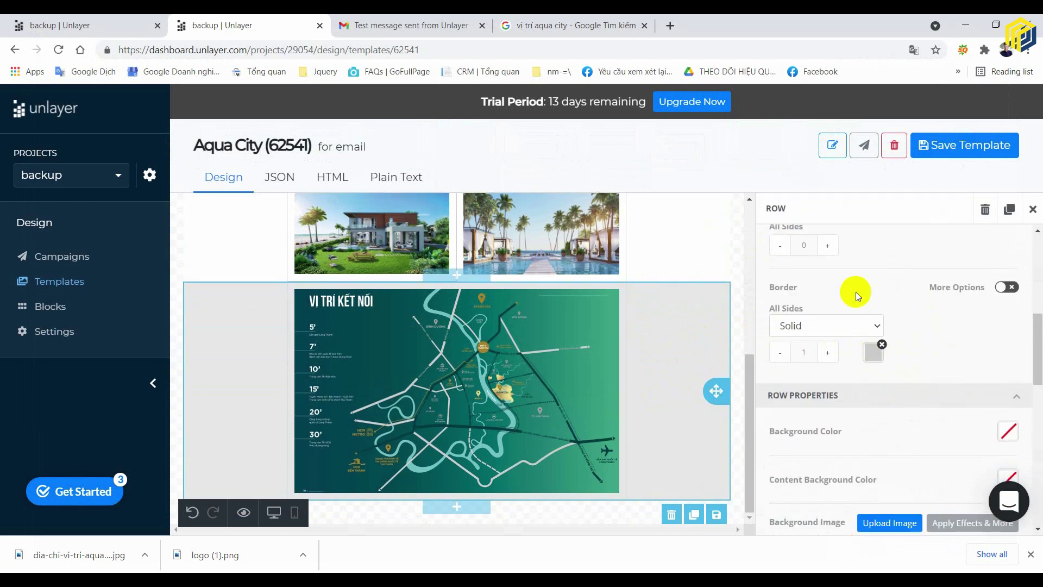
click(897, 283)
click(737, 252)
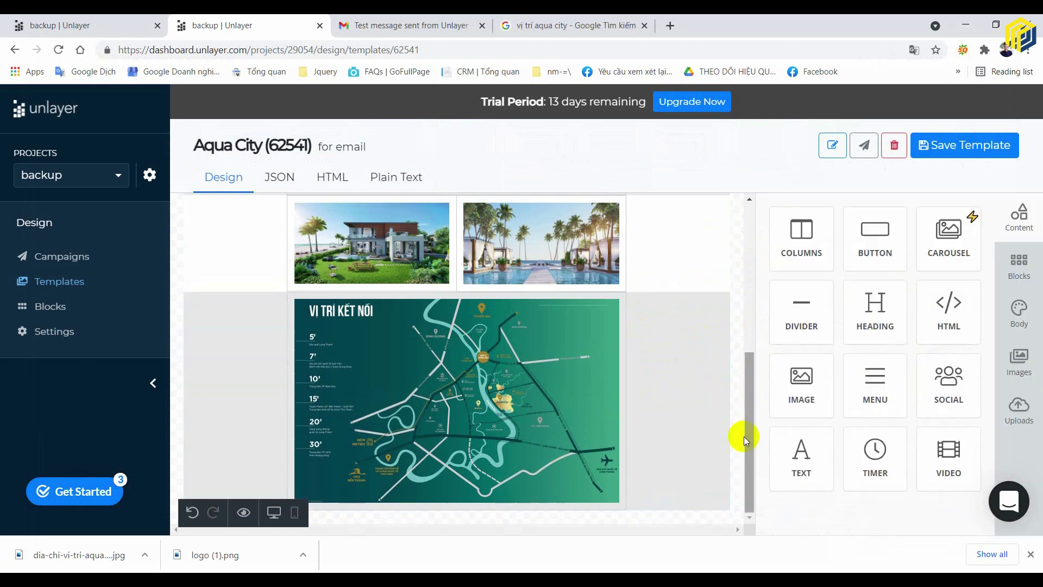
- Set the map row's background colour to white (FFFFFF)
mouse_move(150, 580)
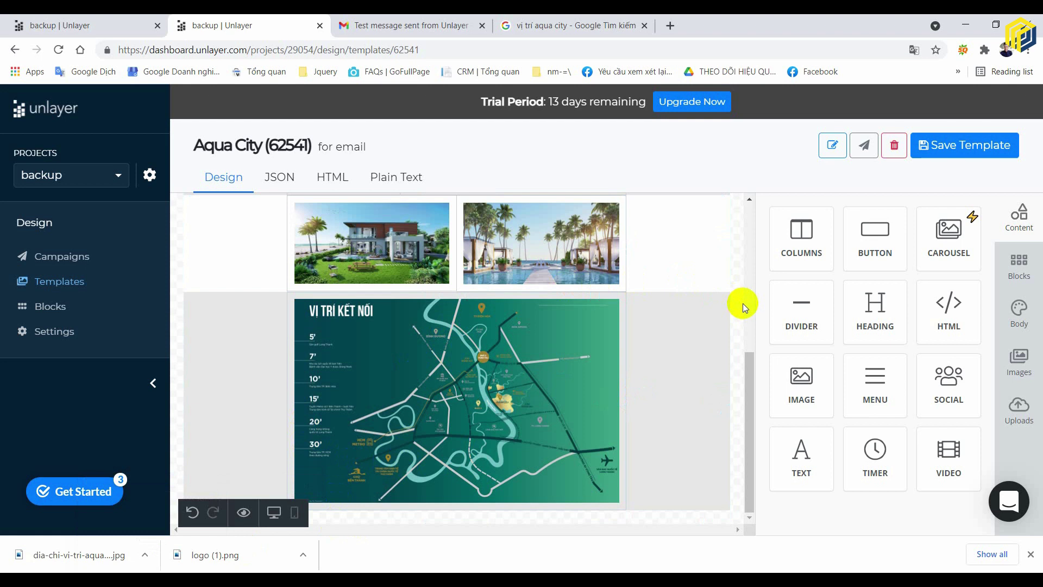
click(700, 389)
scroll(948, 429, down, 5)
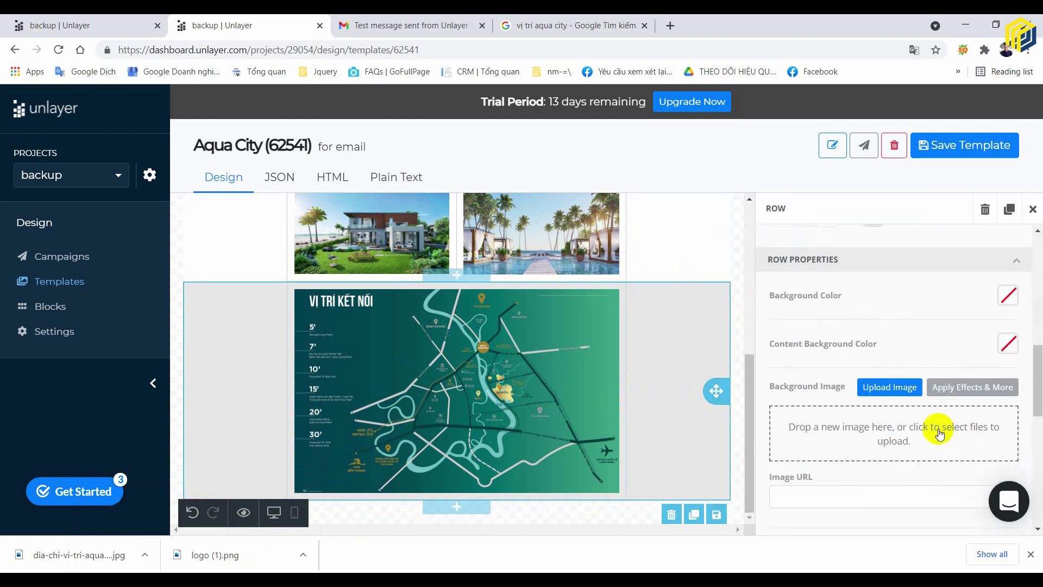
scroll(956, 391, down, 5)
scroll(989, 361, up, 5)
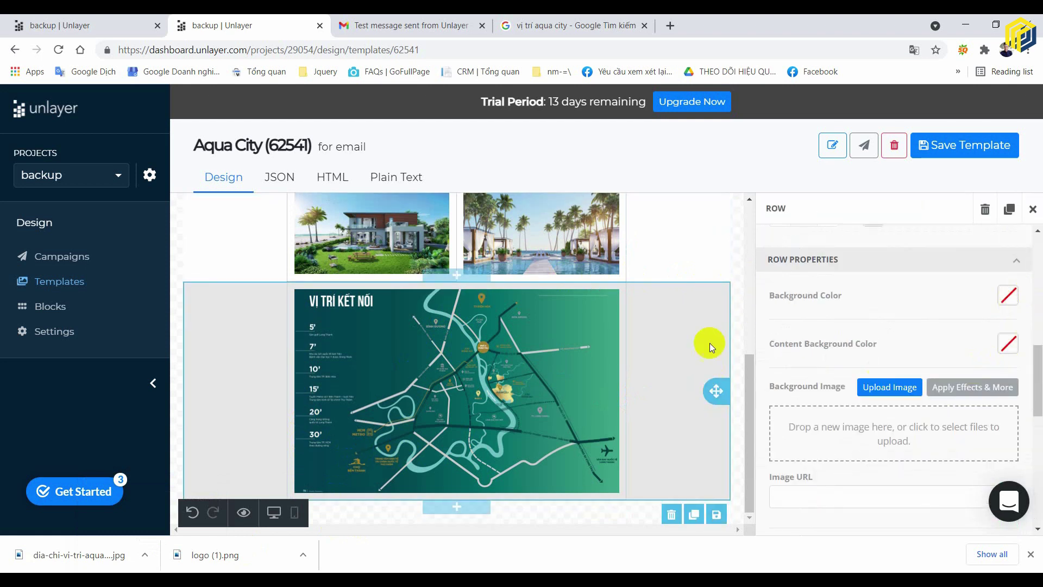
click(1008, 296)
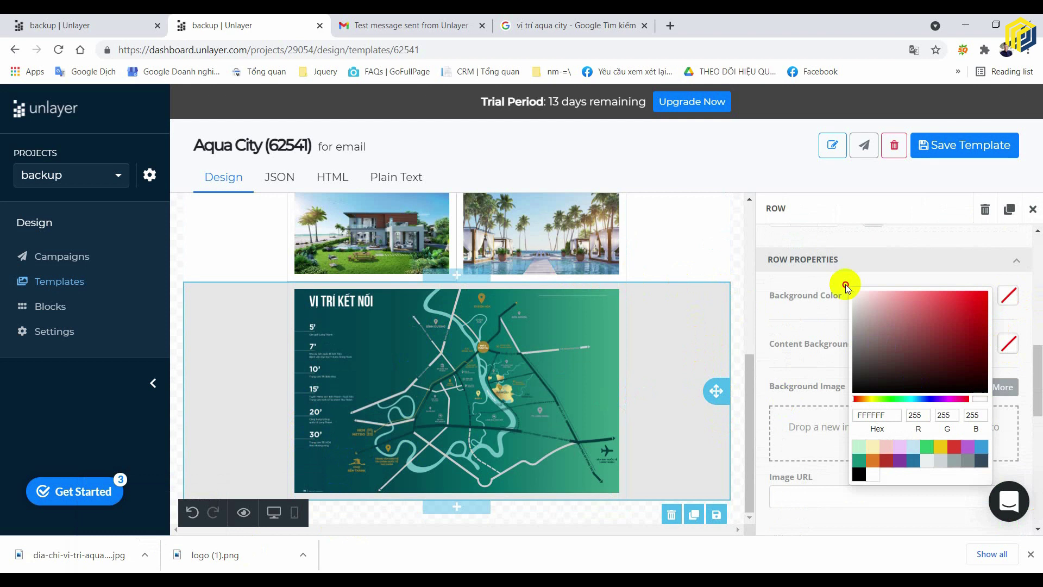
click(737, 323)
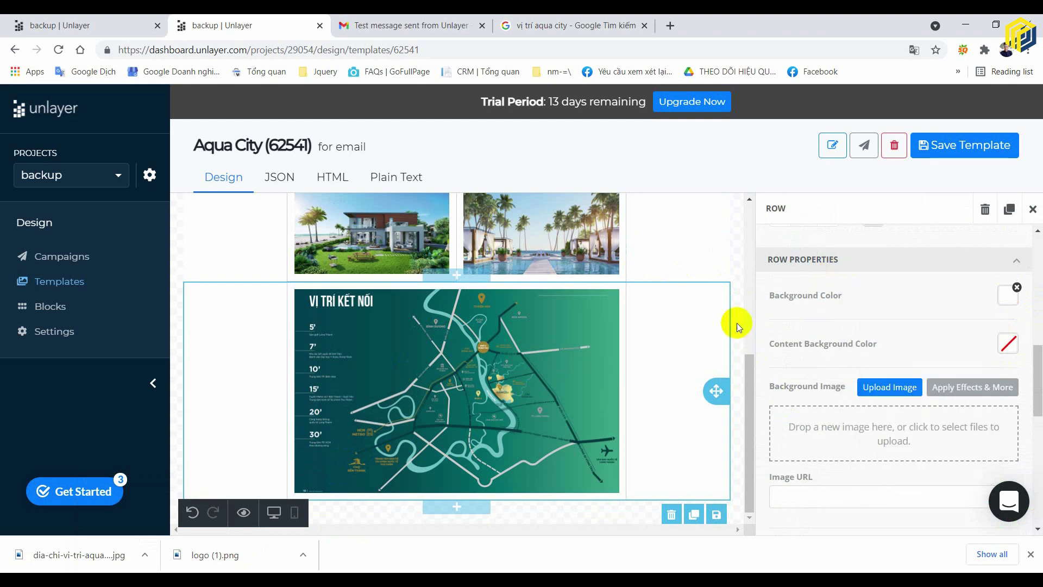
click(702, 256)
click(172, 415)
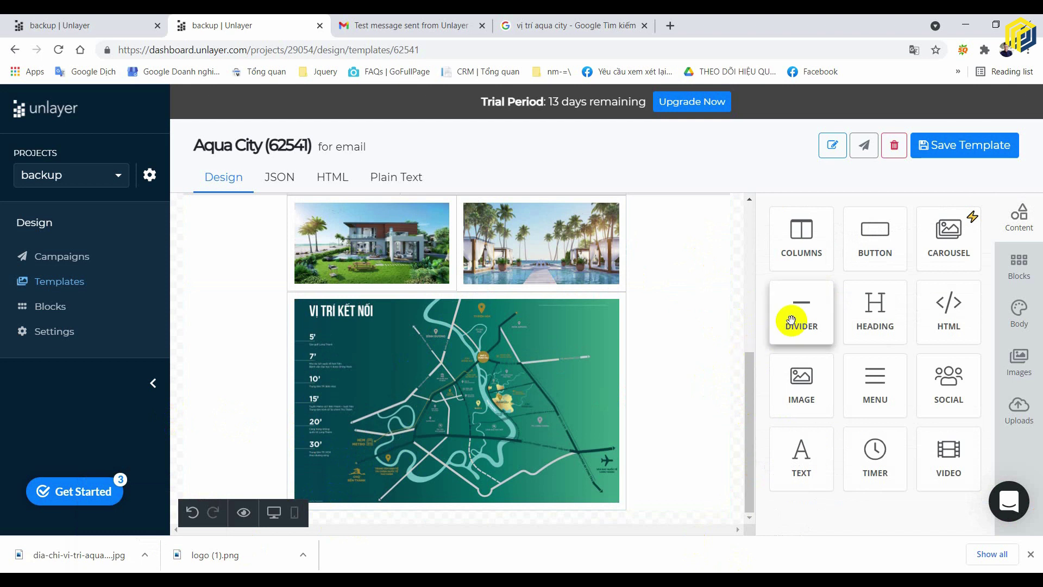
drag(793, 320, 497, 499)
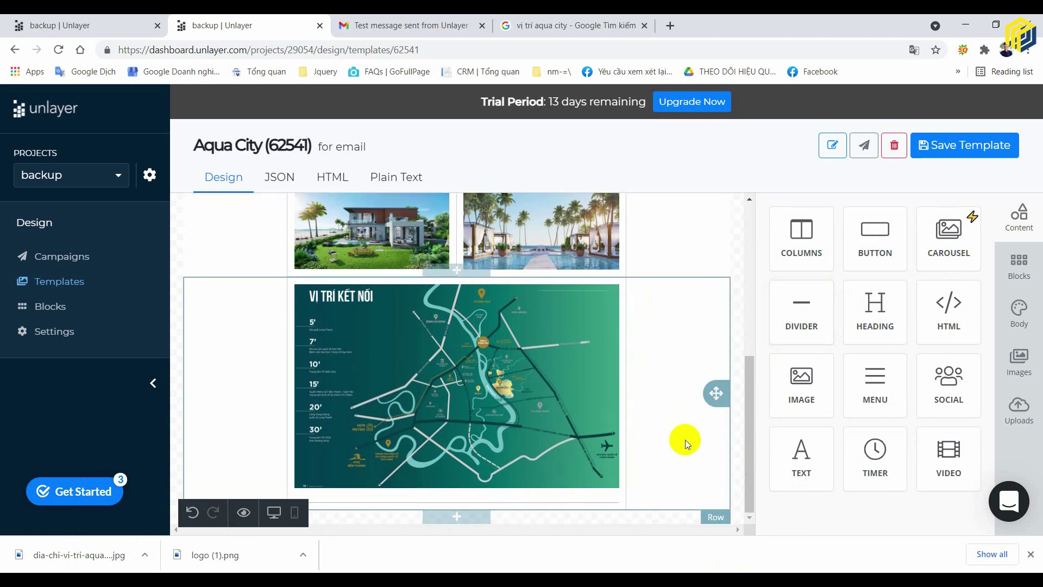
drag(571, 501, 582, 500)
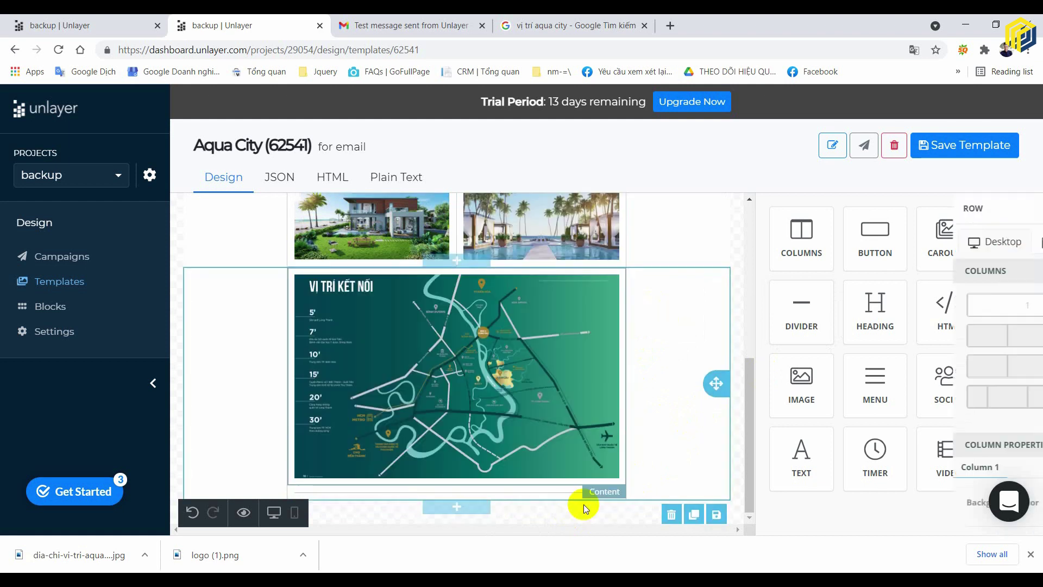
click(545, 488)
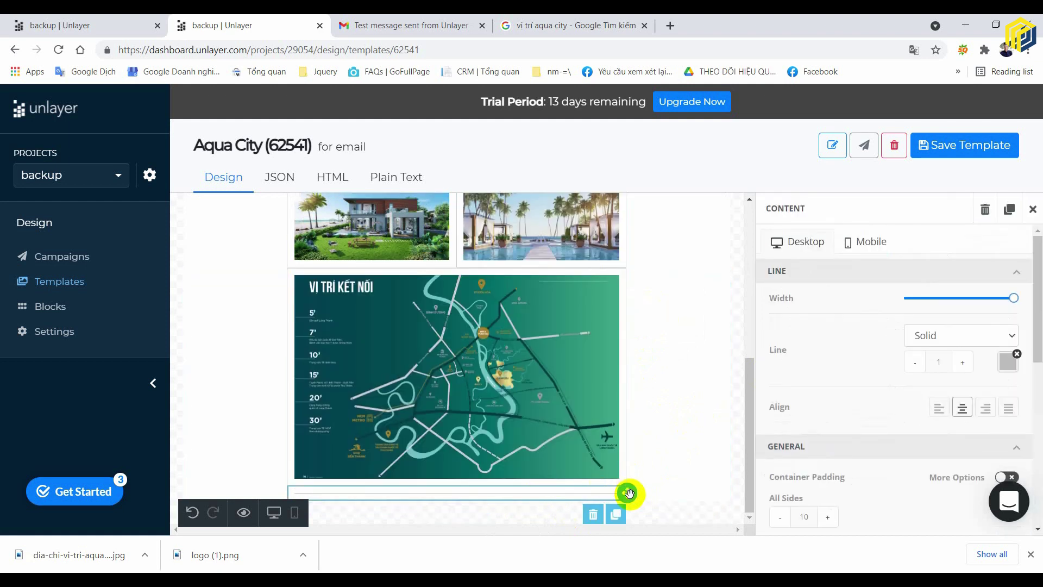
drag(626, 491, 585, 272)
click(671, 318)
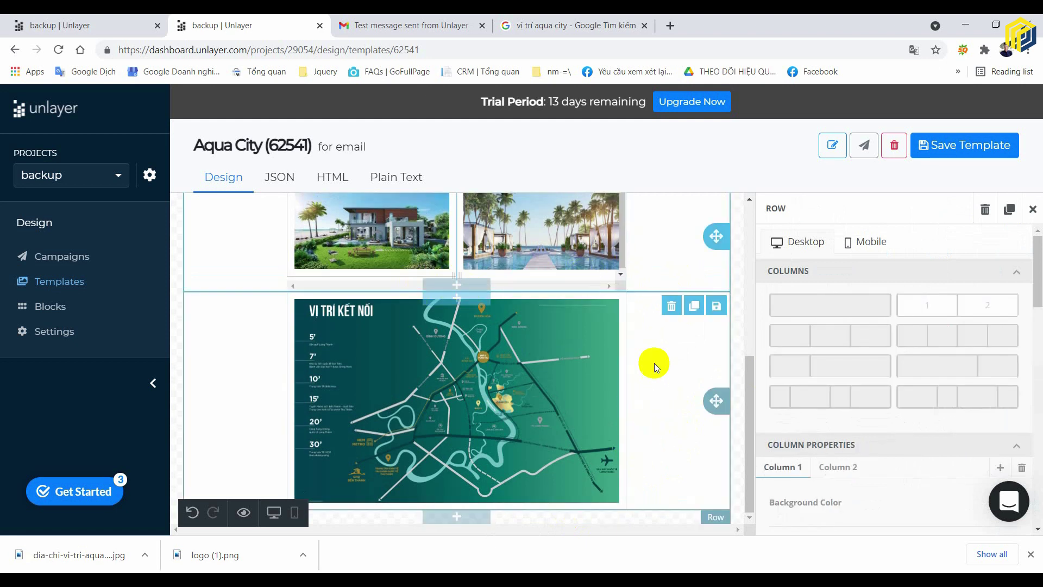
click(603, 283)
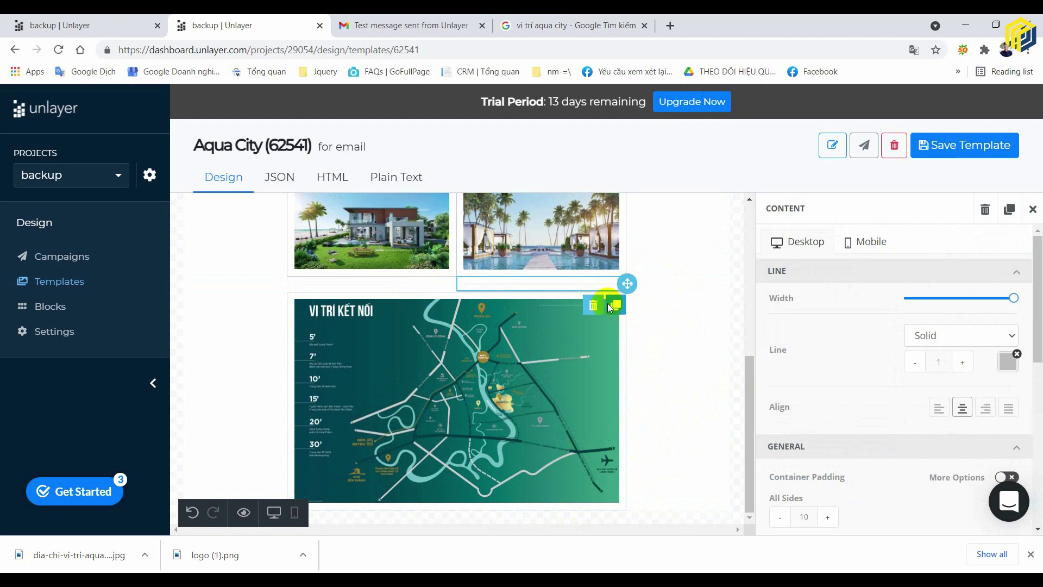
click(602, 306)
click(738, 406)
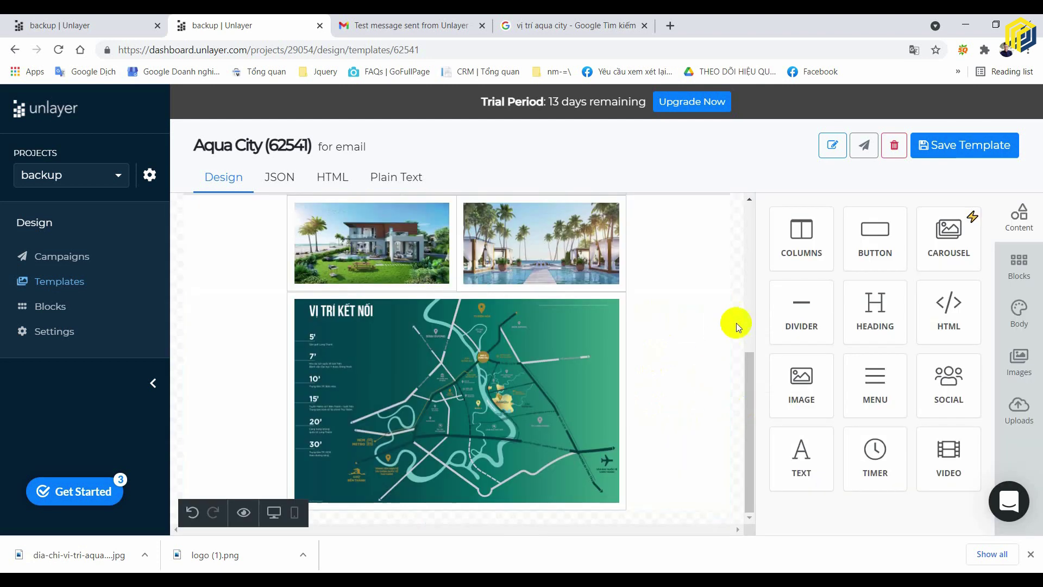
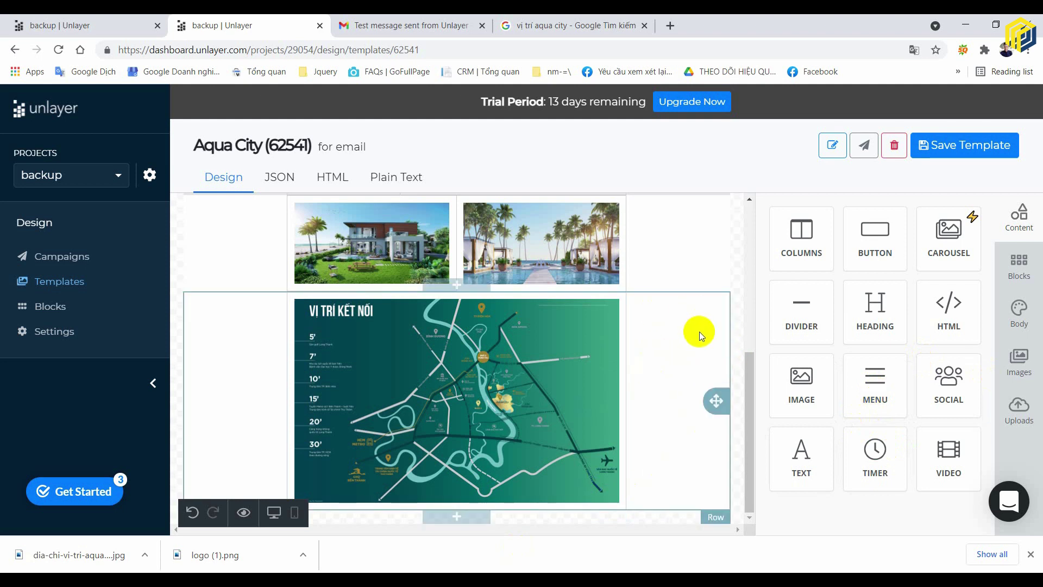
- Select the top Tên Dự Án / AQUA CITY row and switch its Row properties to the Mobile layout
scroll(661, 334, up, 4)
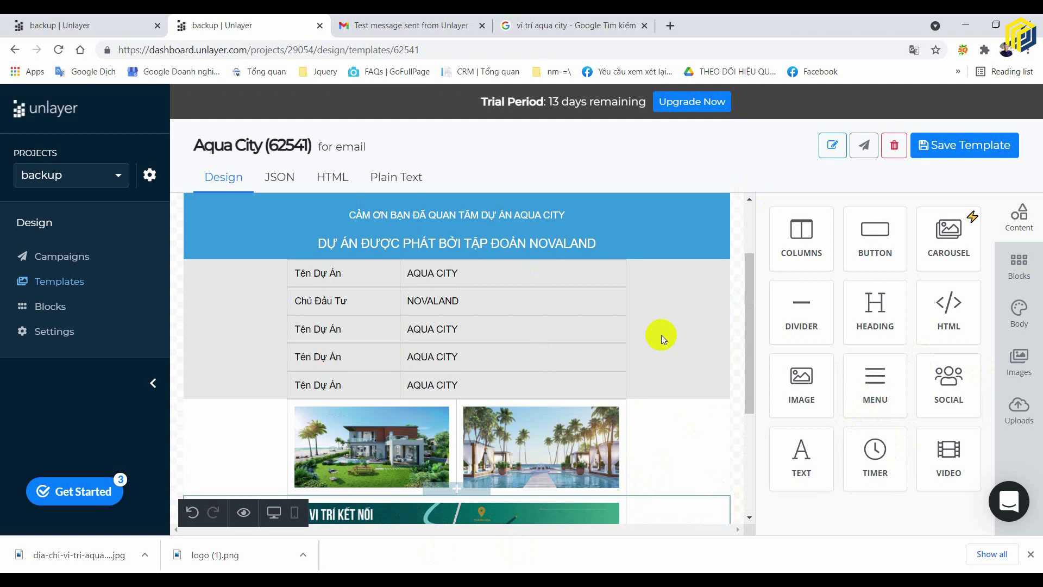
scroll(653, 335, down, 4)
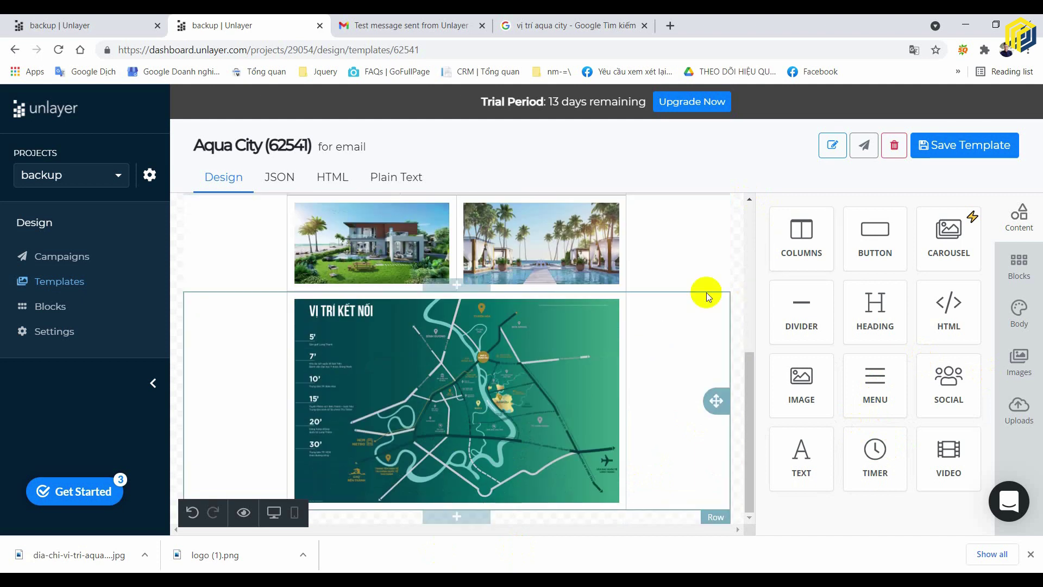
scroll(706, 292, up, 6)
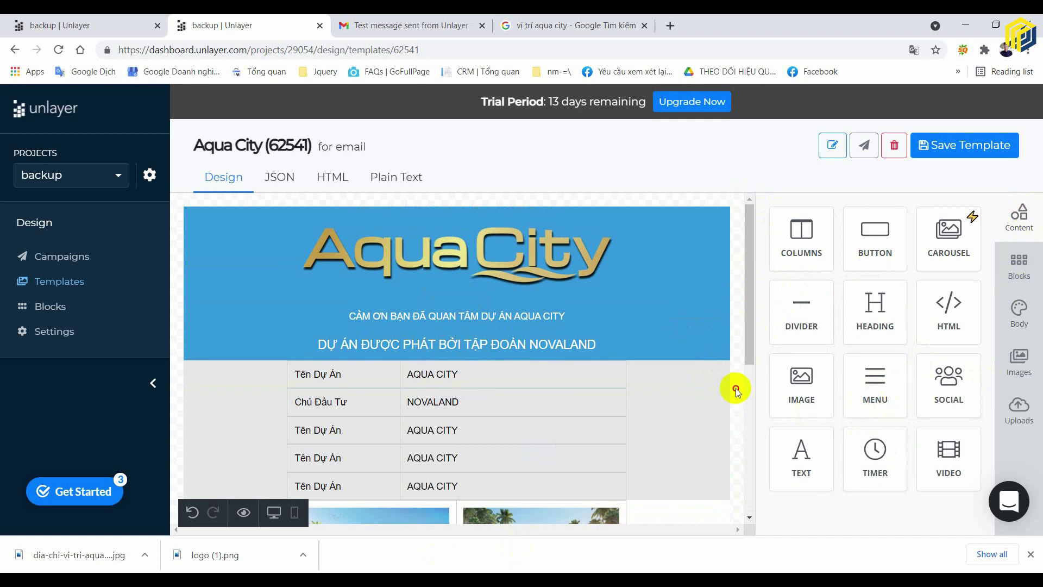
click(712, 401)
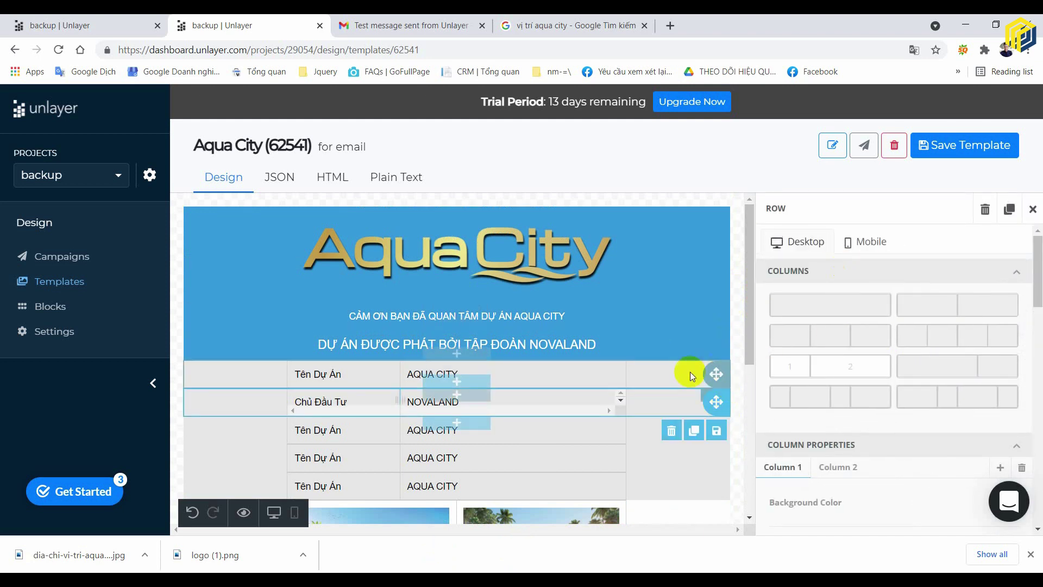
click(537, 380)
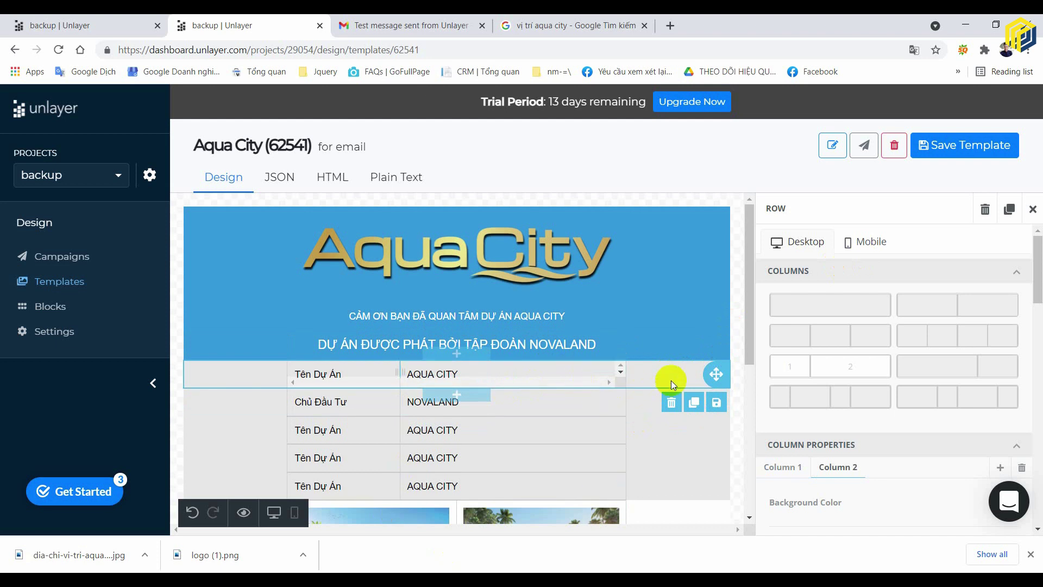
click(871, 242)
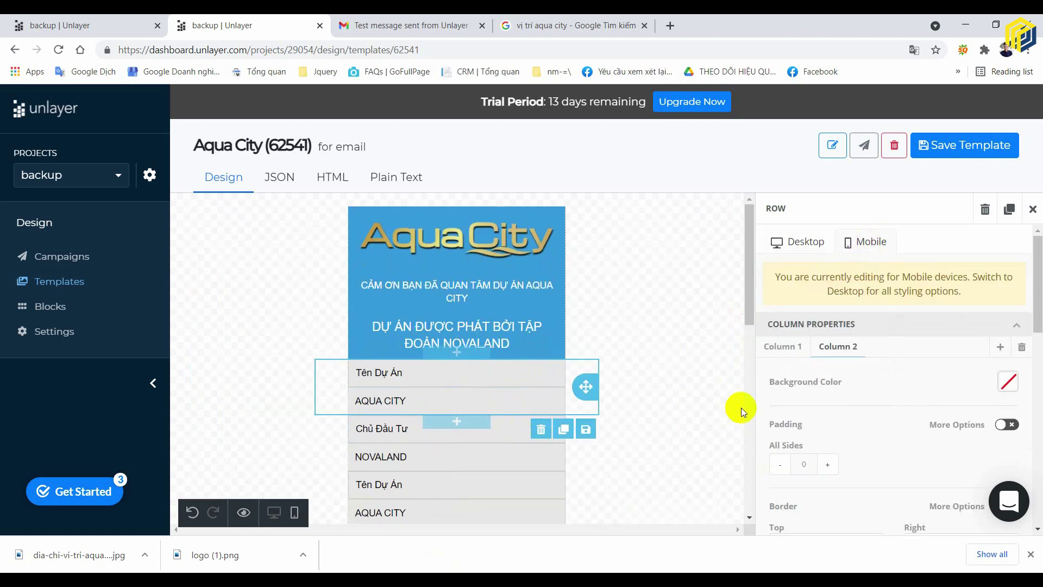
- Give the top Tên Dự Án / AQUA CITY row's cells a light blue background
click(740, 385)
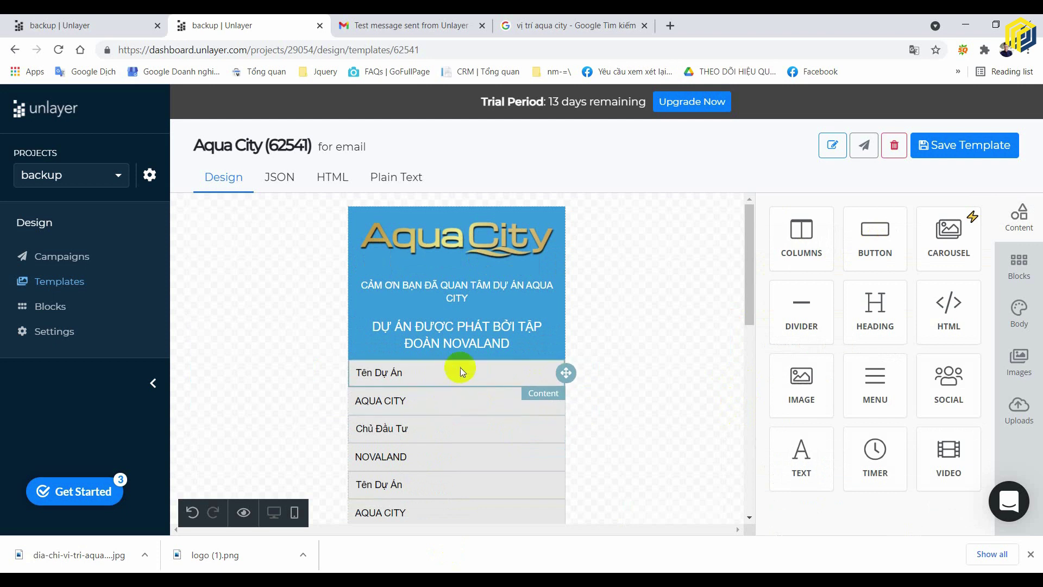
click(581, 373)
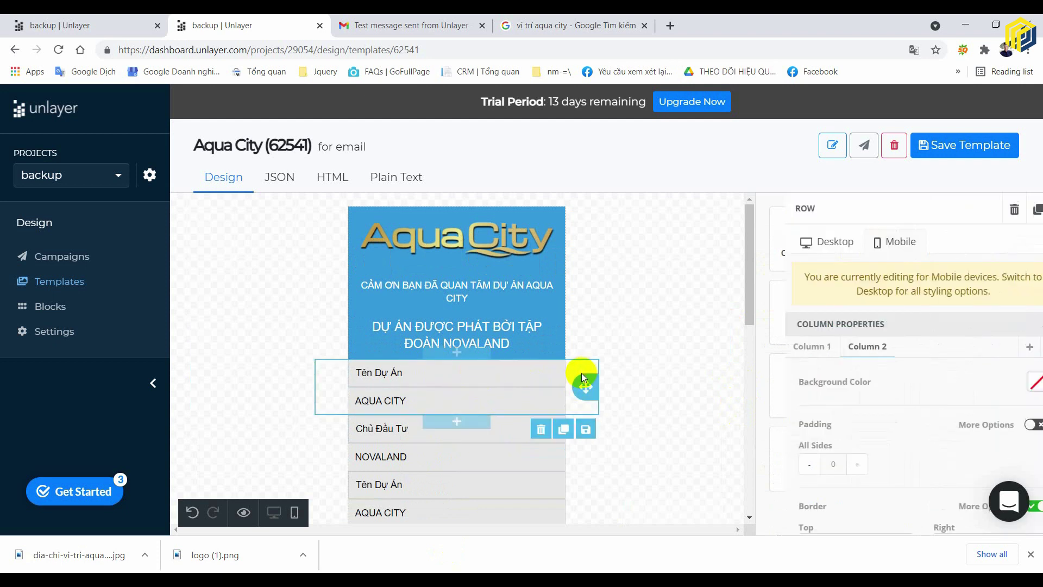
scroll(931, 426, down, 10)
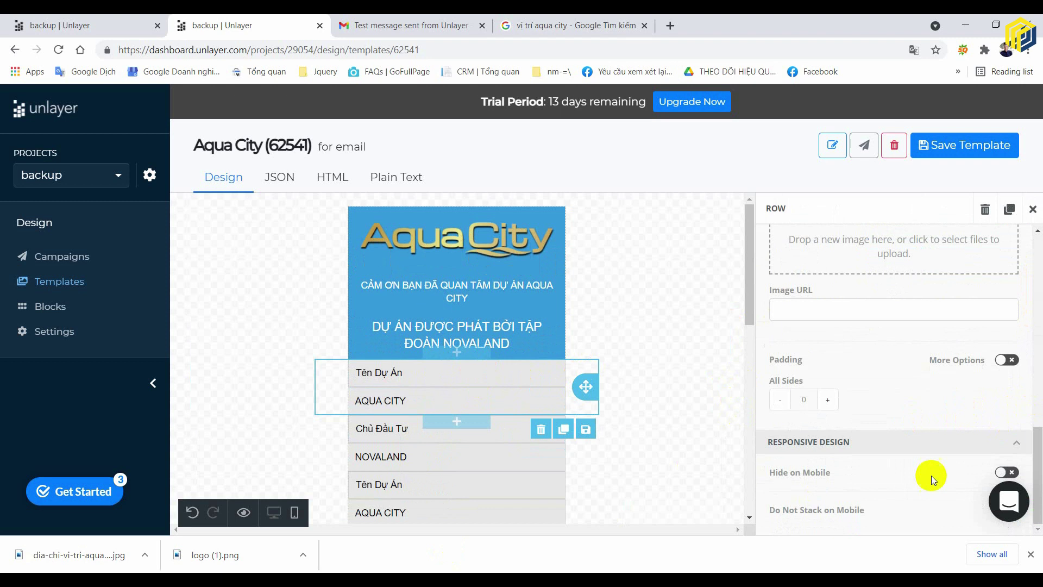
scroll(1013, 415, up, 4)
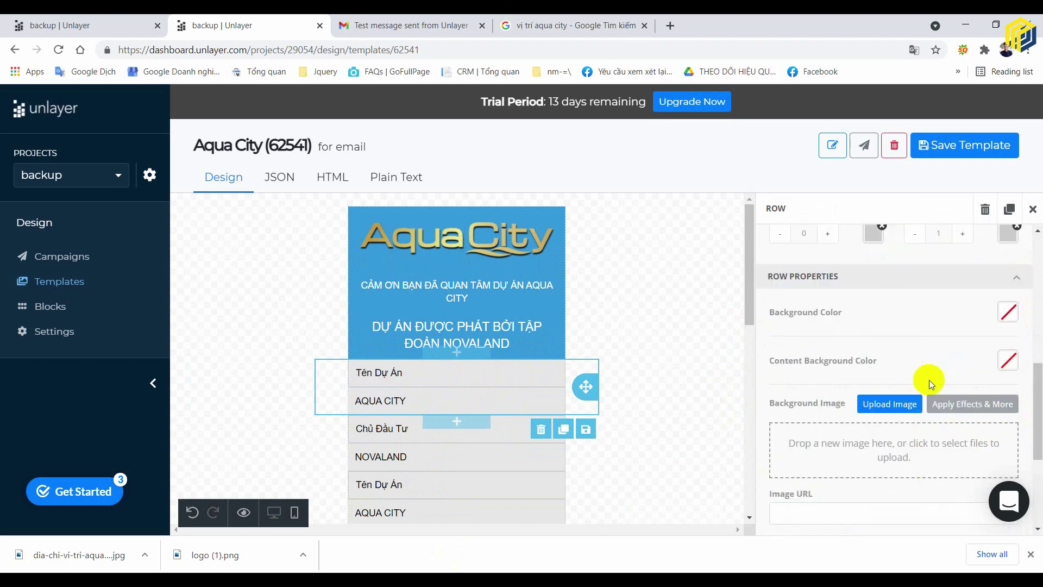
click(1008, 360)
click(909, 355)
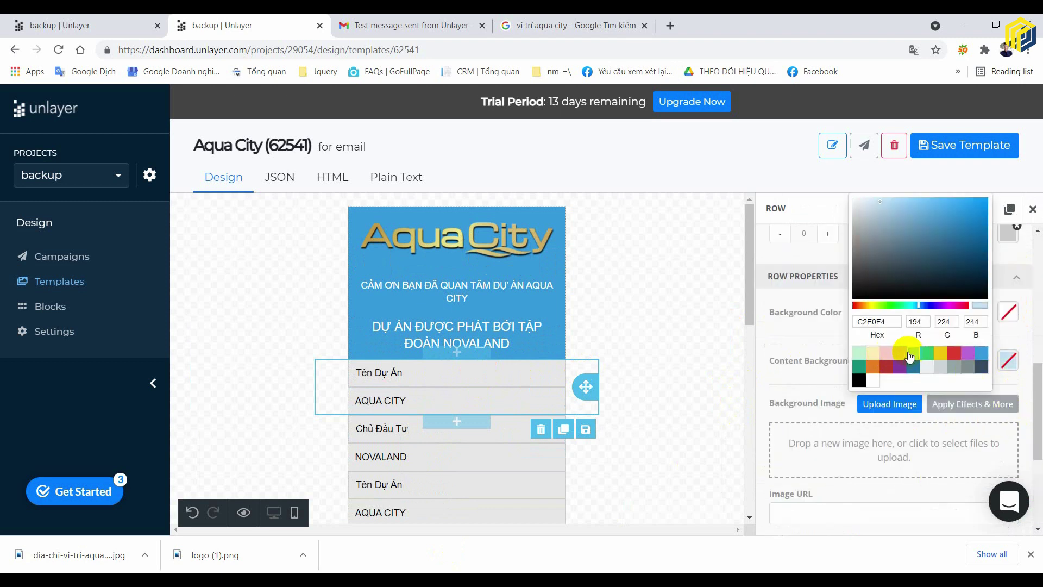
click(709, 461)
- Apply a preset background colour to the Chủ Đầu Tư / NOVALAND row
mouse_move(546, 435)
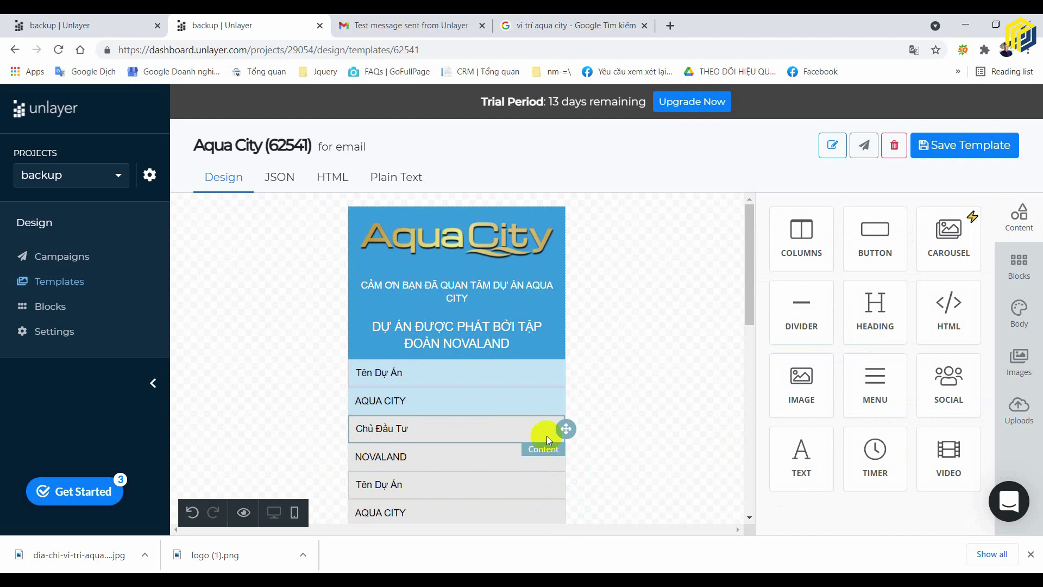
click(573, 455)
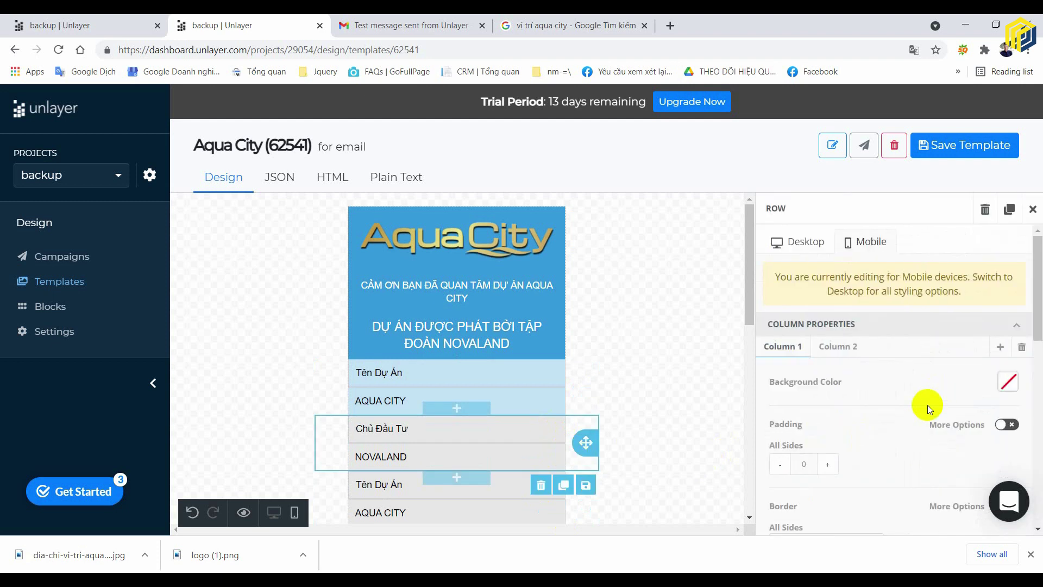
scroll(963, 380, down, 7)
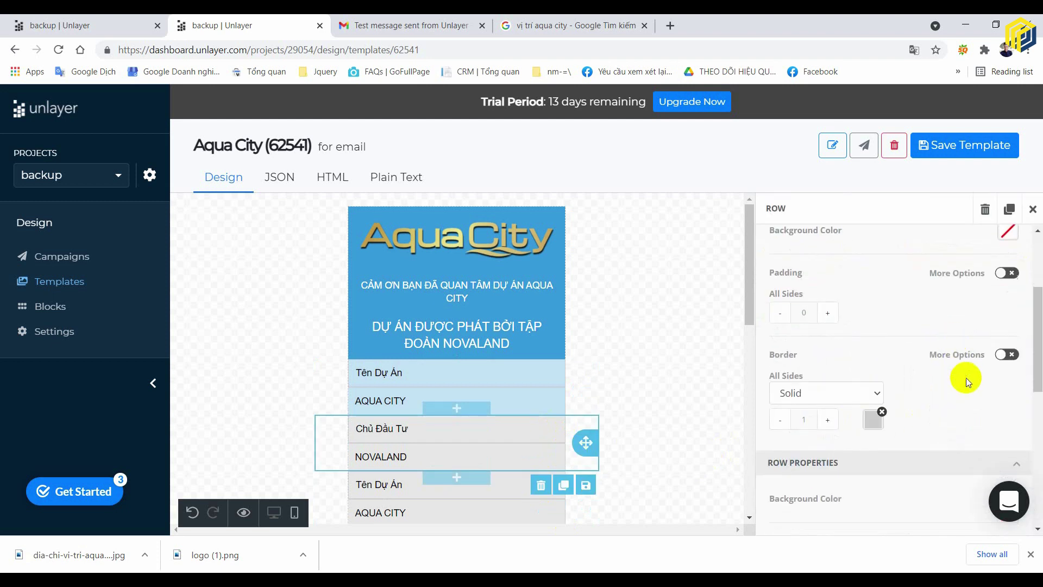
click(1009, 314)
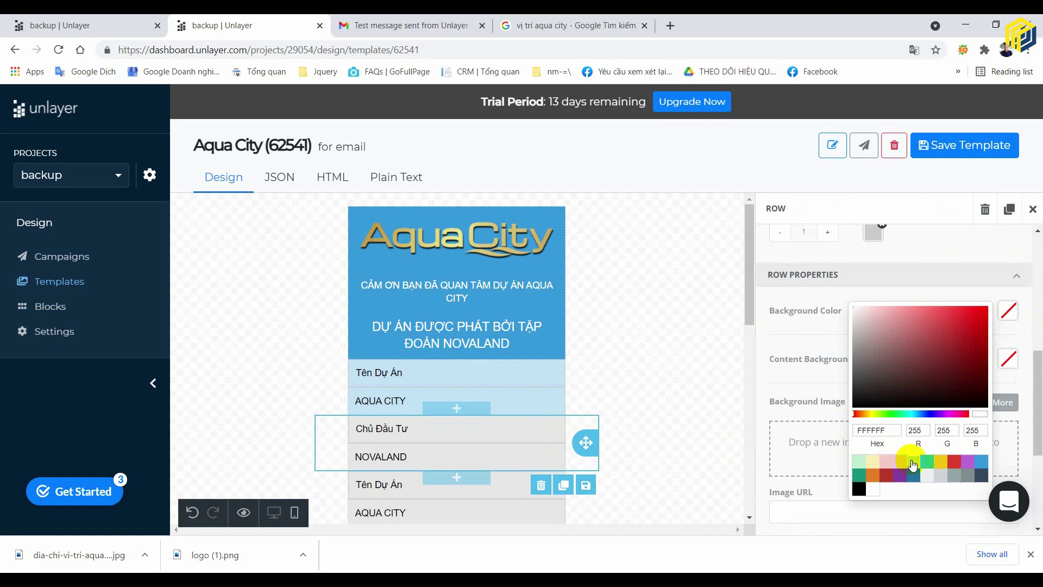
click(923, 482)
click(693, 442)
click(685, 490)
- Shade a lower Tên Dự Án / AQUA CITY row's cells light green (BFEDD2)
scroll(684, 490, down, 3)
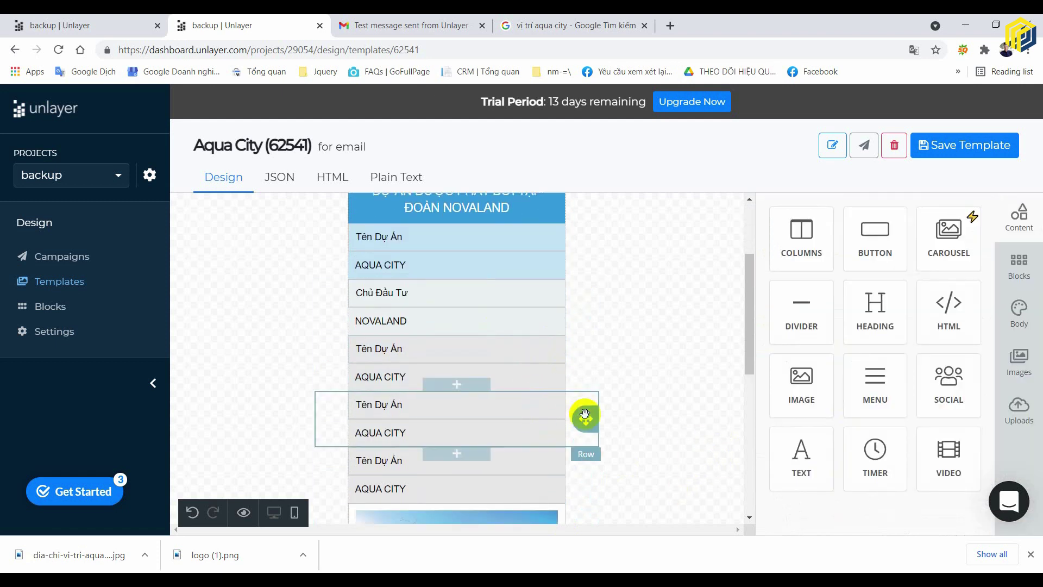
click(575, 422)
scroll(973, 396, down, 10)
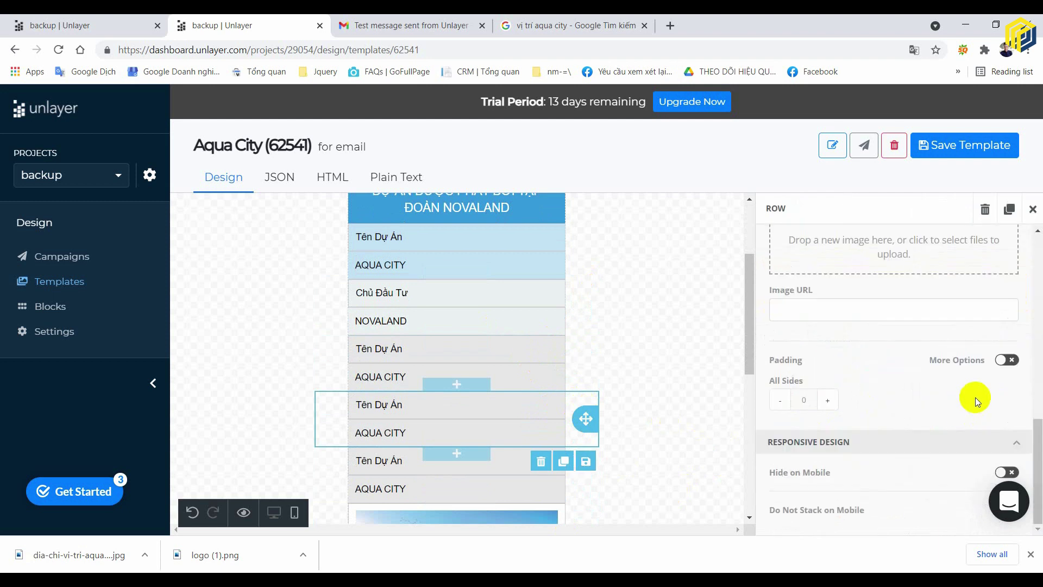
scroll(976, 401, up, 4)
click(1007, 385)
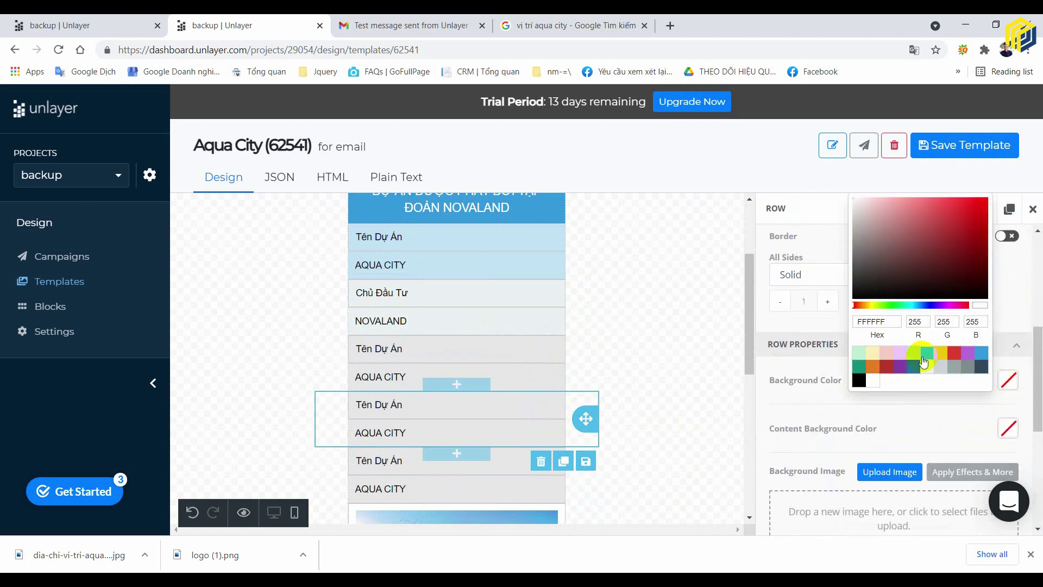
click(1008, 428)
click(872, 398)
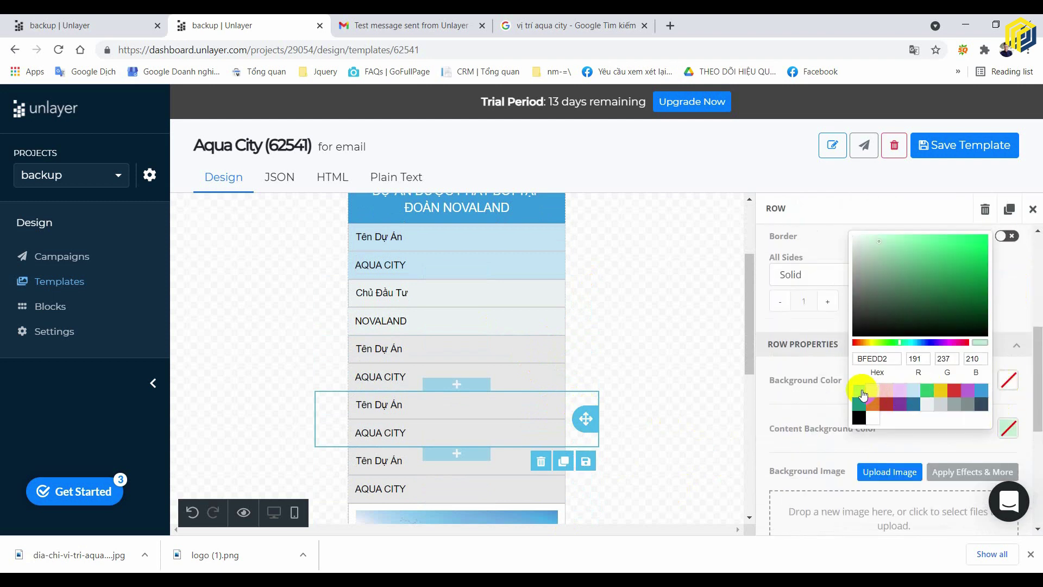
click(685, 406)
click(693, 423)
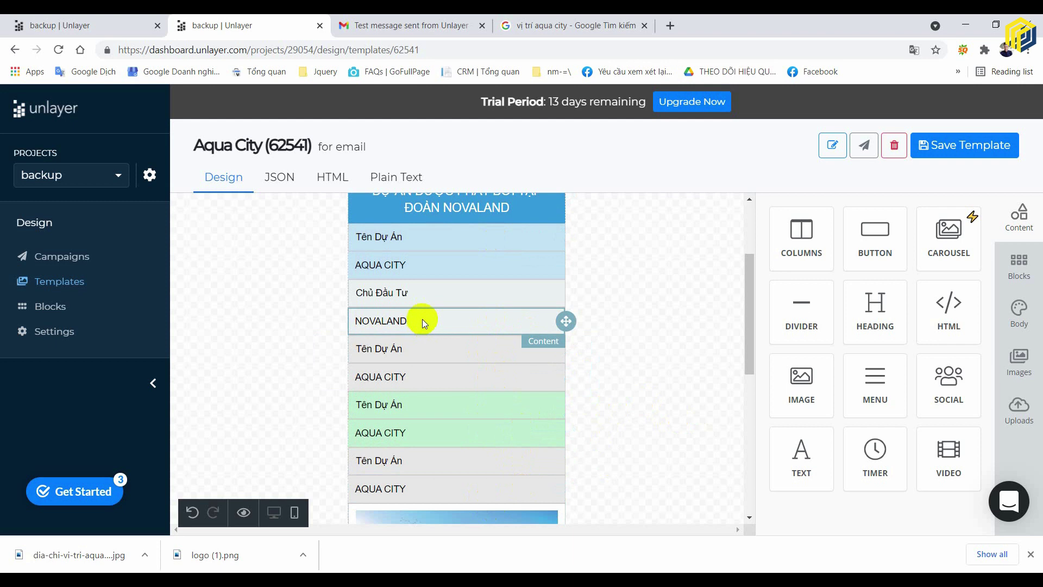
- Keep the top Tên Dự Án / AQUA CITY row's two columns side by side on mobile
click(568, 321)
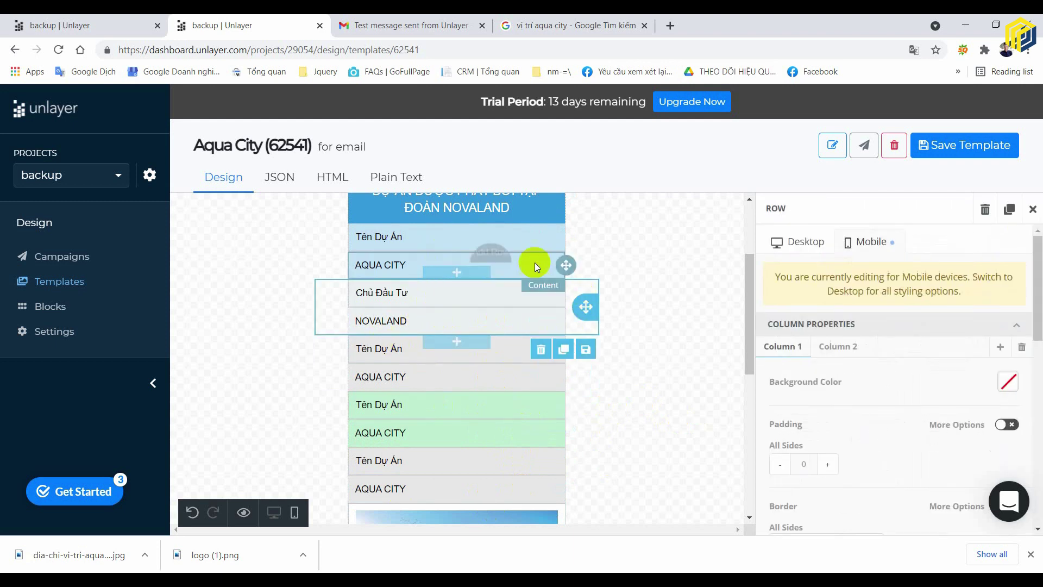
click(584, 250)
scroll(988, 485, down, 3)
scroll(988, 485, down, 3)
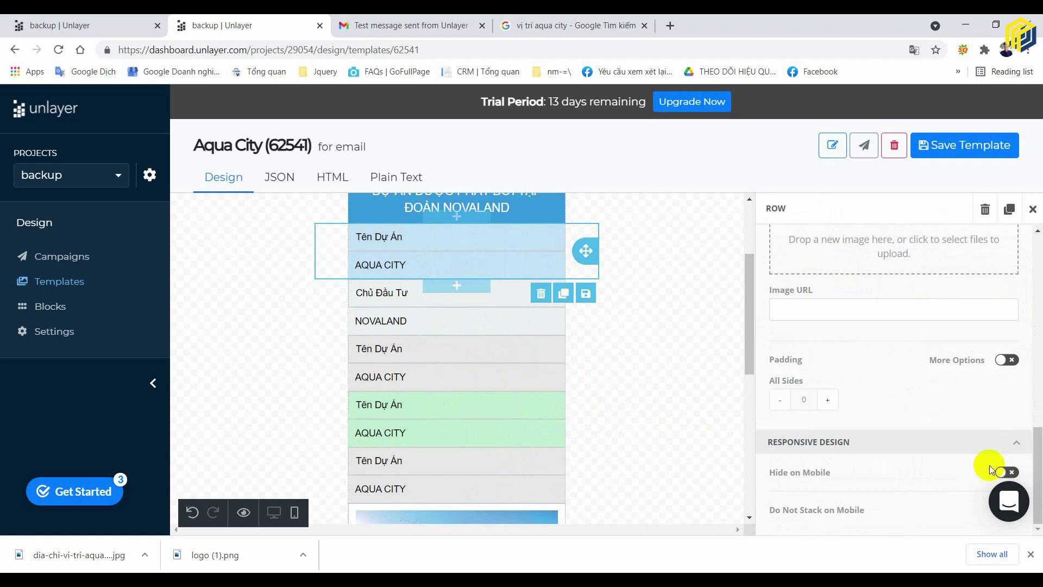
click(1030, 555)
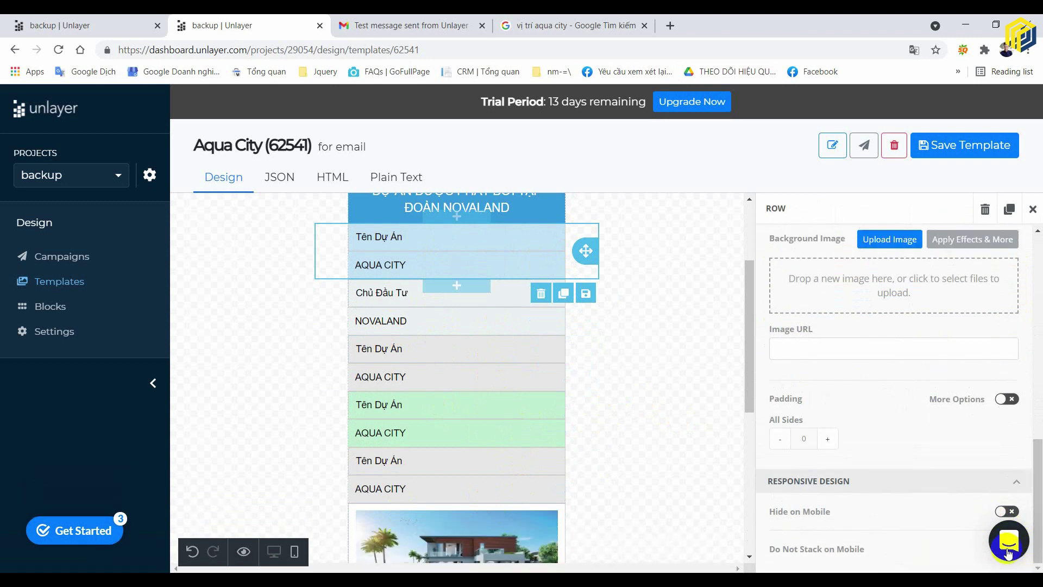
click(1009, 546)
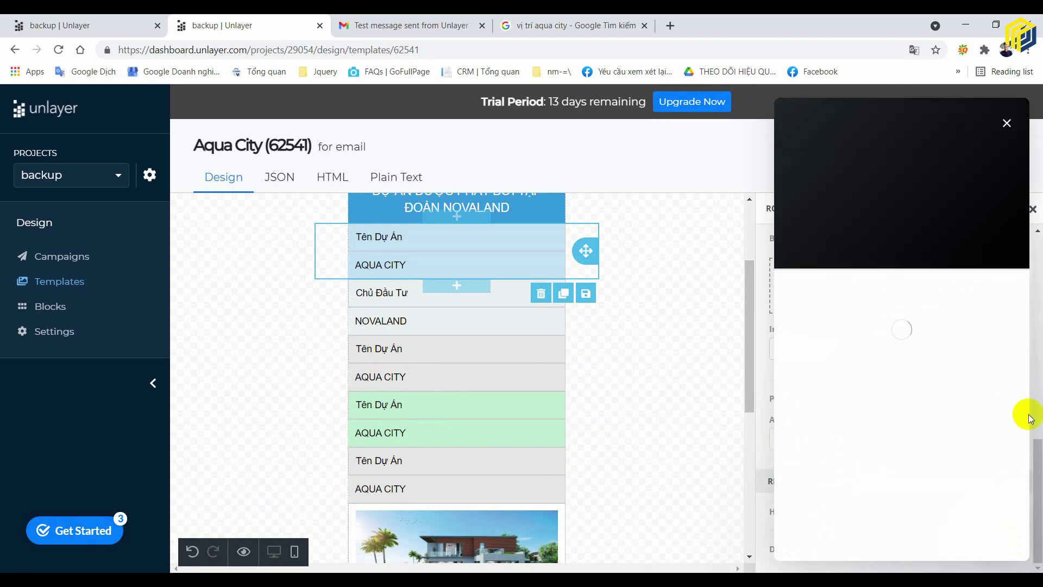
click(1012, 133)
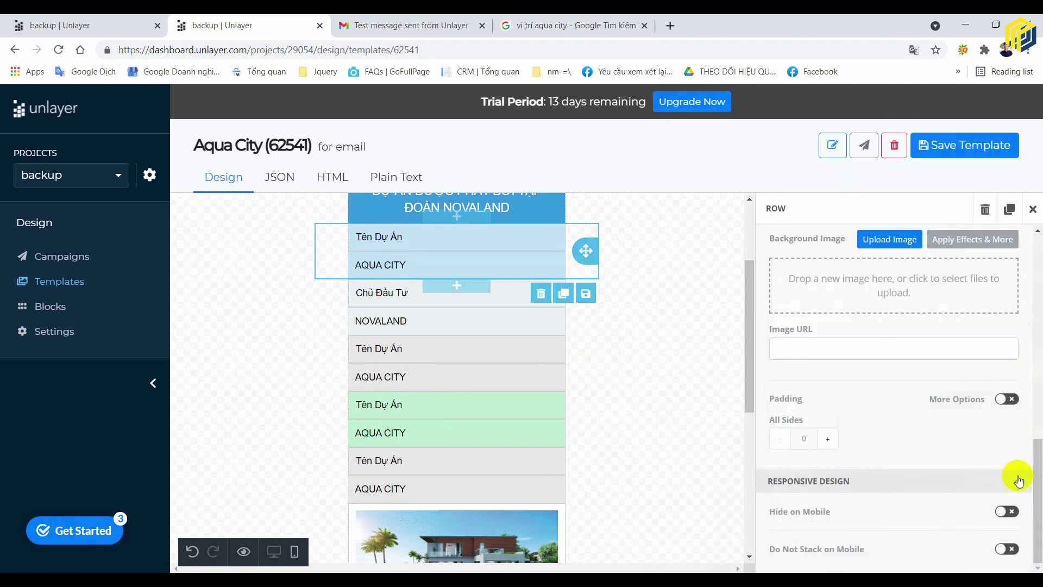
click(1009, 549)
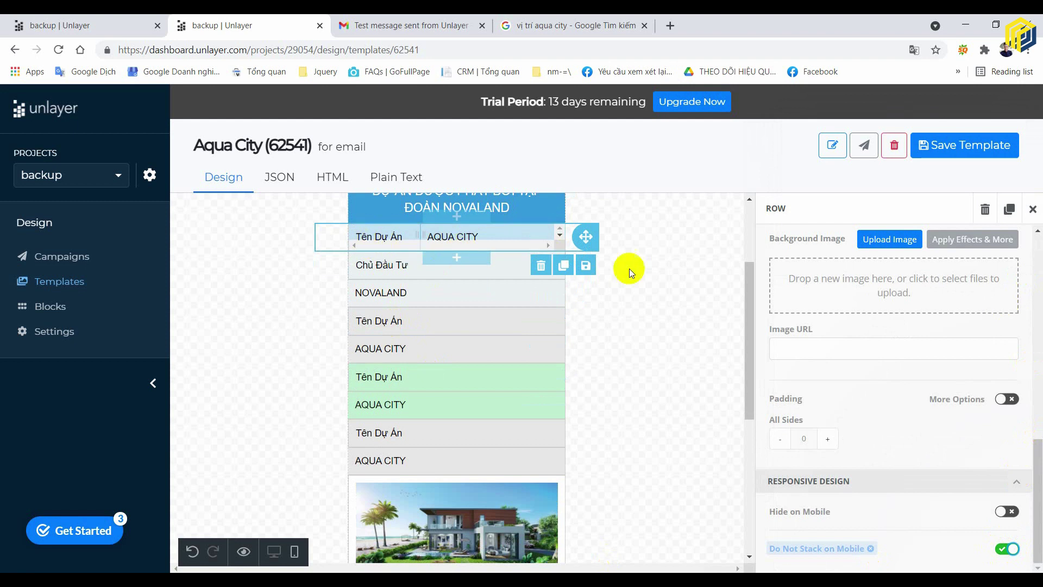
click(683, 264)
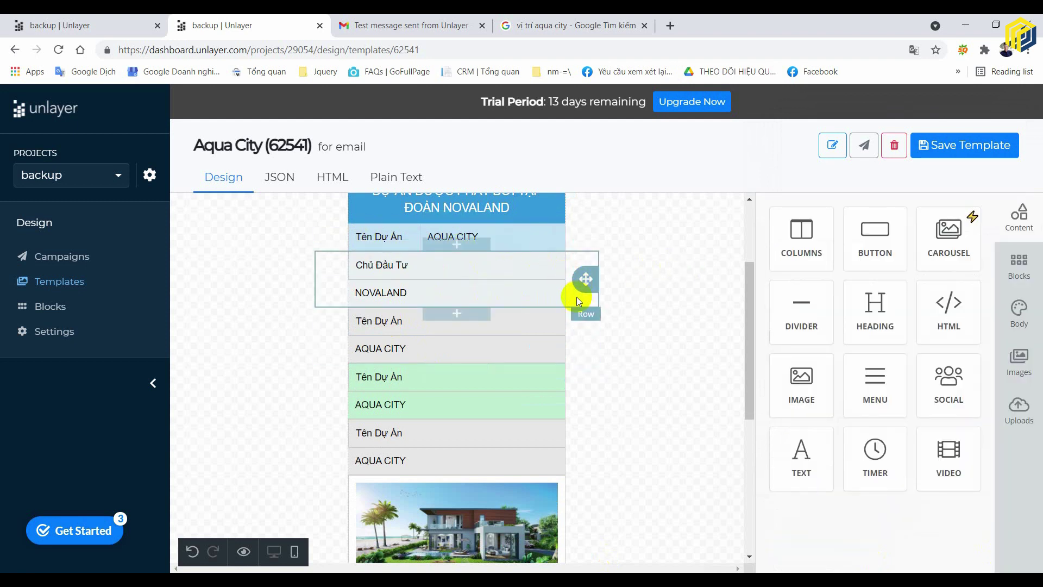
- Keep Chủ Đầu Tư and NOVALAND side by side on mobile, then view the Aqua City image results
click(576, 296)
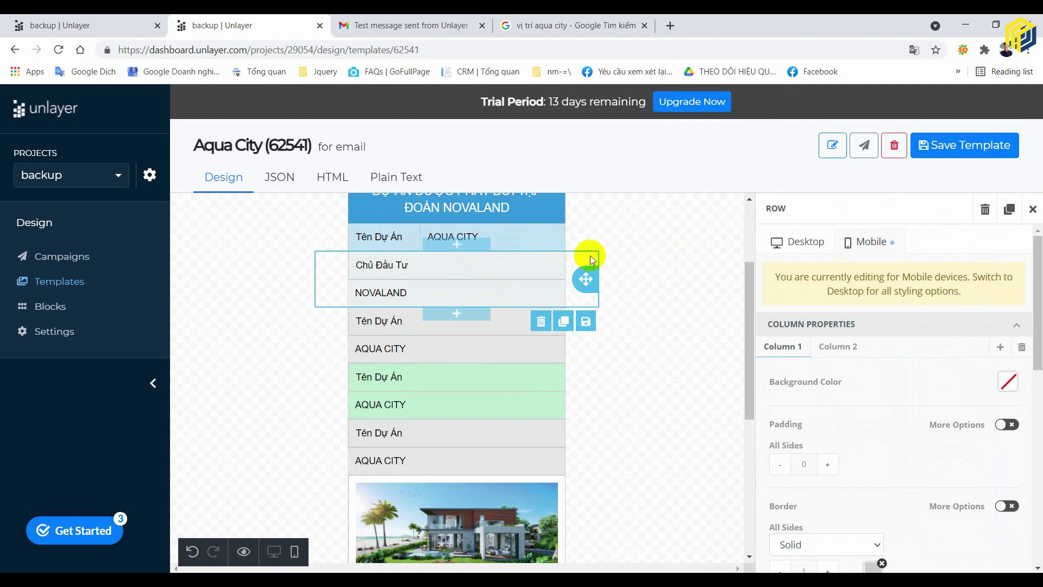
scroll(911, 454, down, 6)
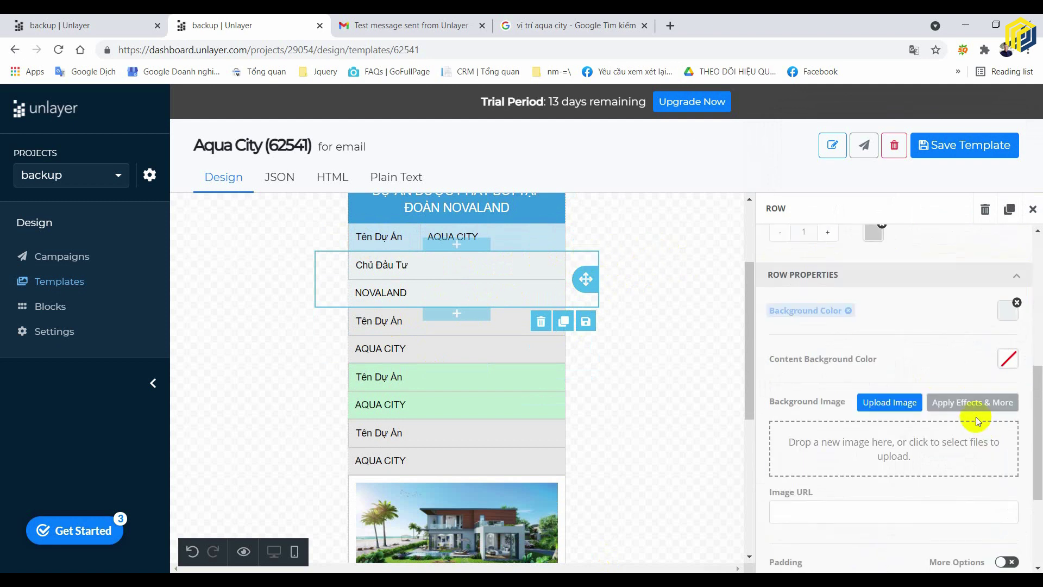
click(1007, 548)
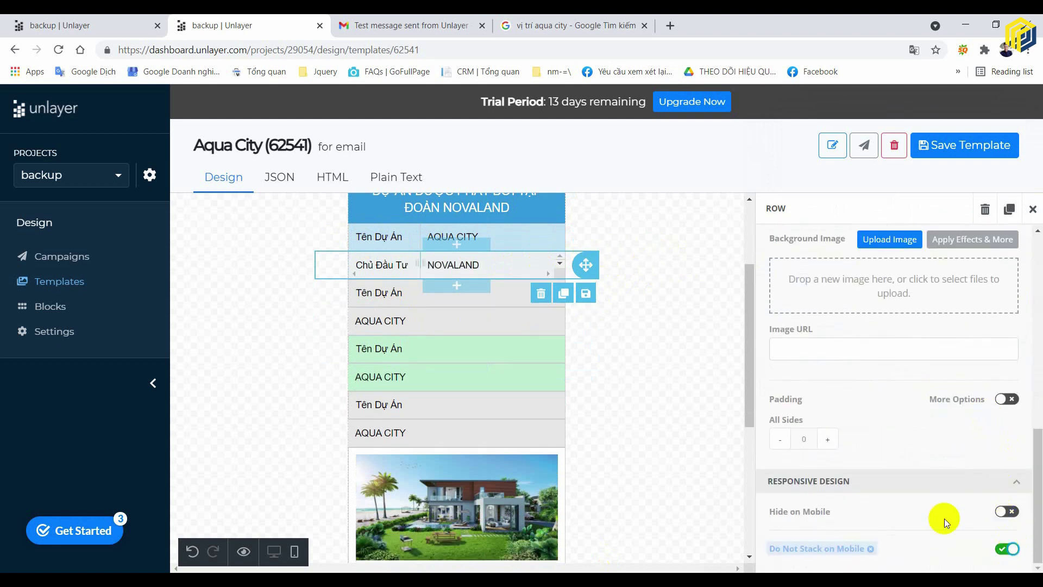
click(710, 305)
click(451, 320)
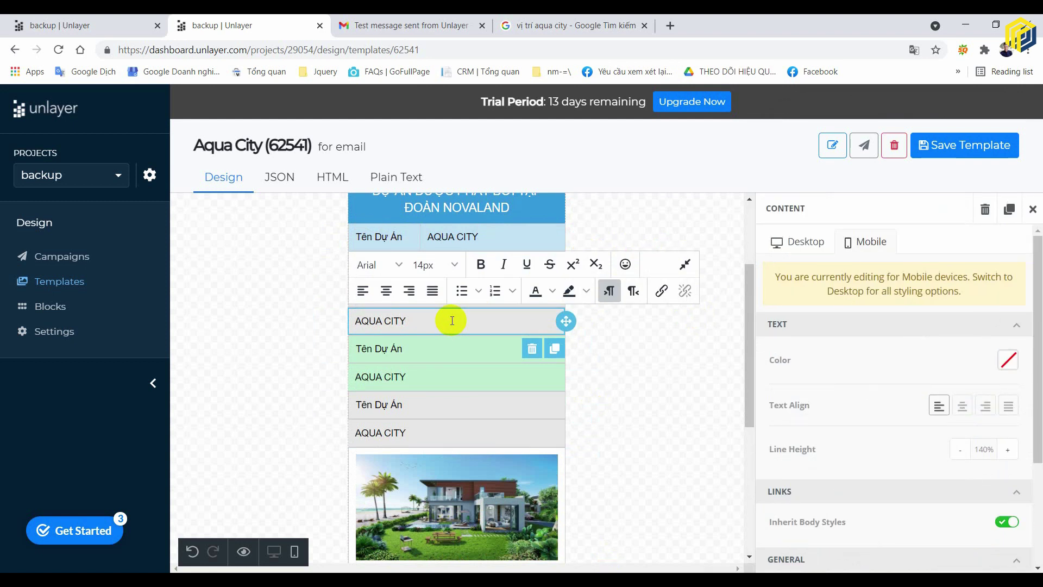
click(543, 25)
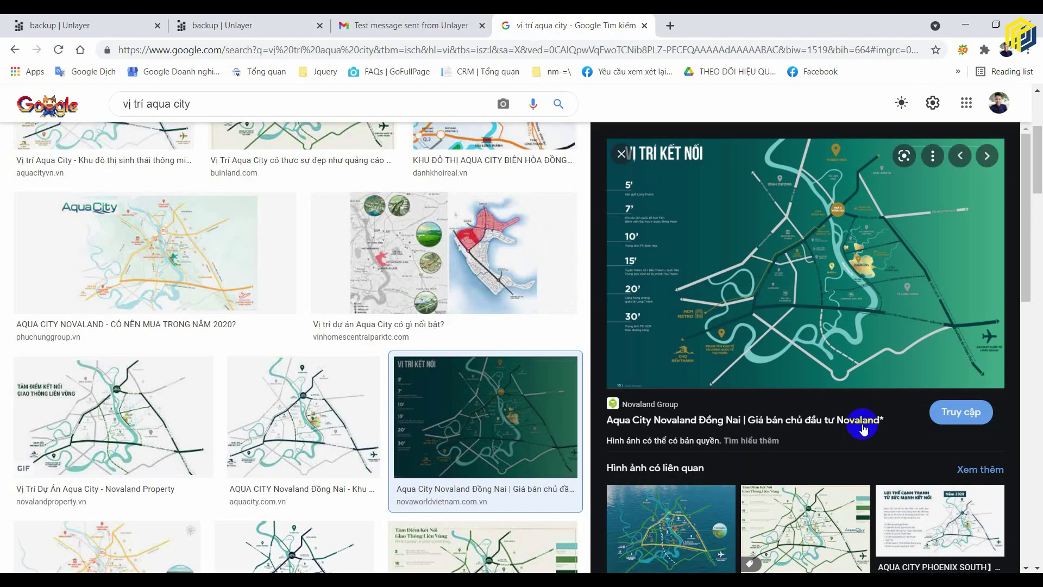
- Open the Novaland Aqua City Đồng Nai page and select its intro sentence about the project
scroll(418, 377, up, 4)
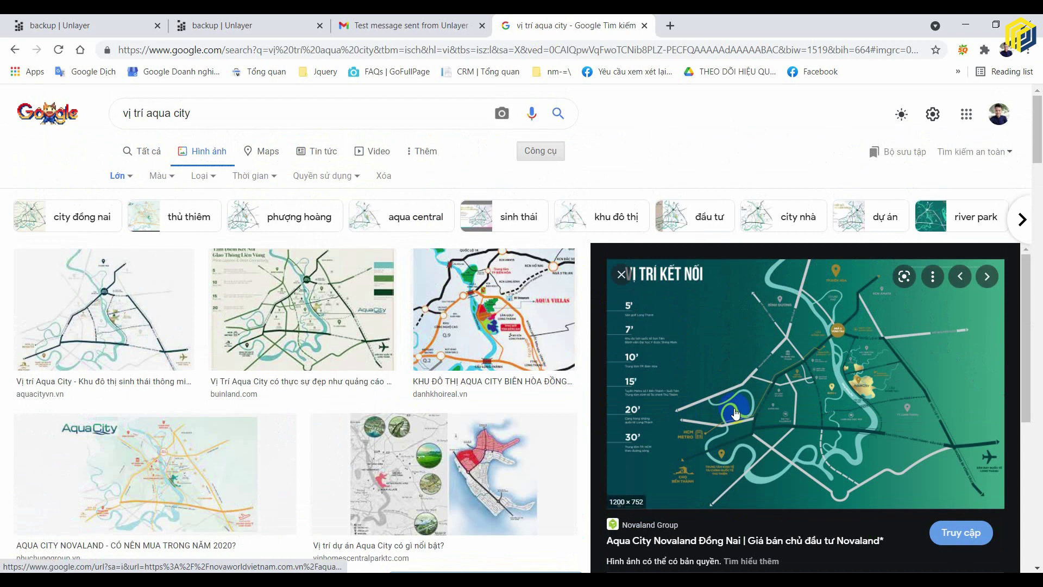
scroll(736, 414, down, 5)
click(780, 266)
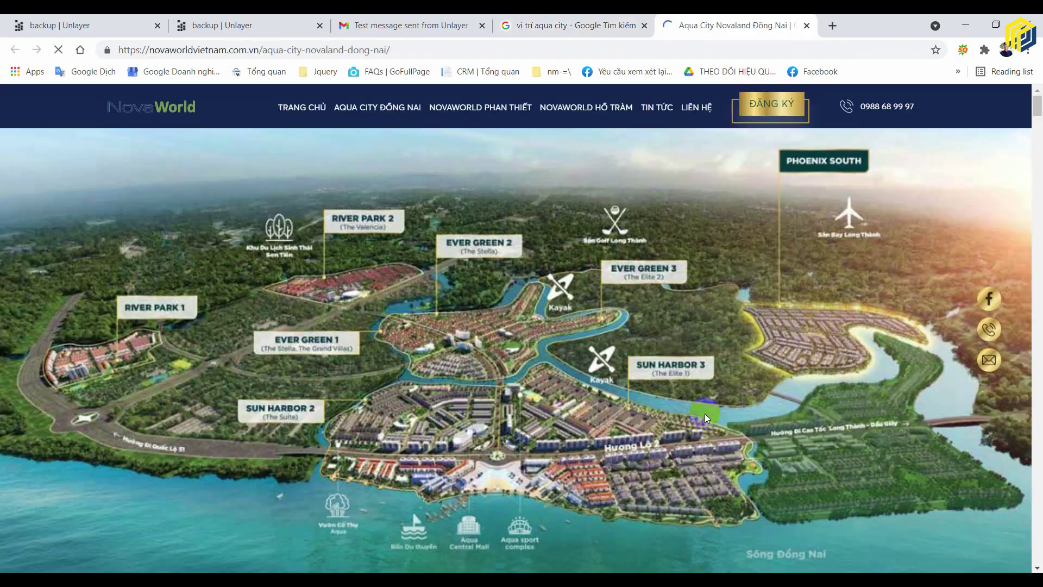
scroll(705, 413, down, 7)
drag(139, 327, 641, 325)
key(ctrl+c)
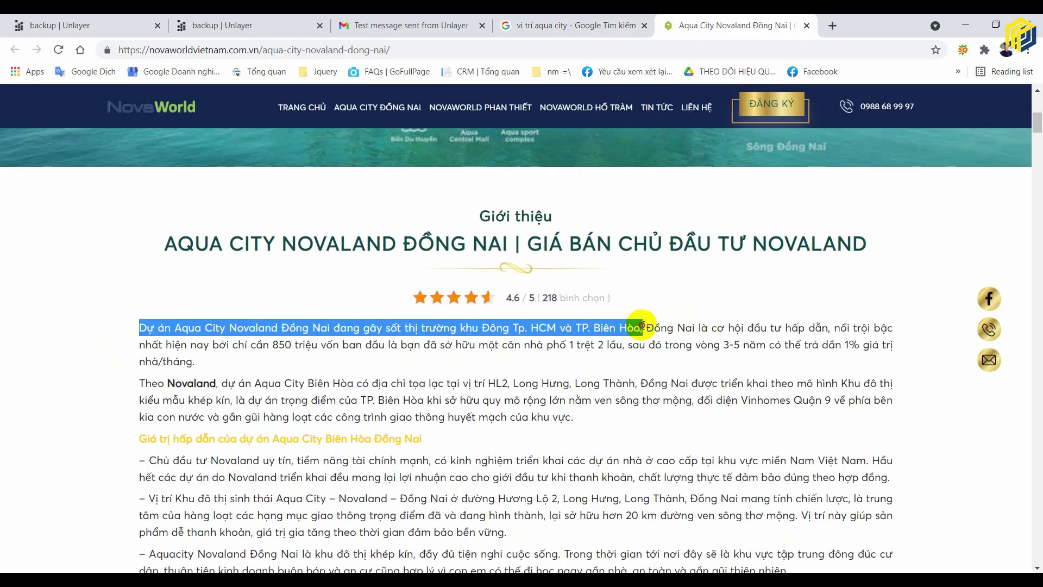
click(239, 25)
- Paste the copied Aqua City sentence over the last AQUA CITY block's text
click(70, 25)
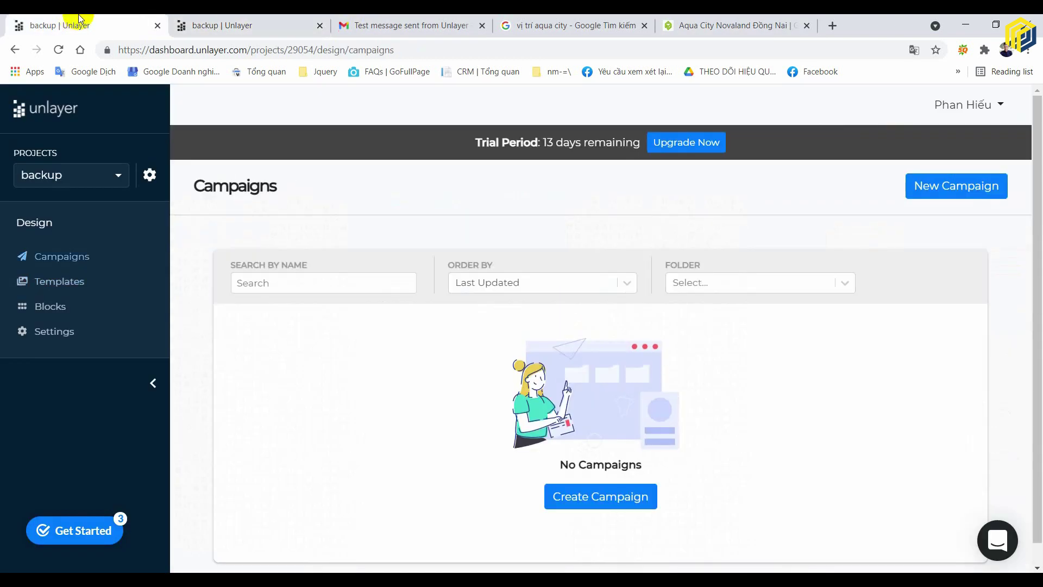
click(239, 25)
click(419, 431)
key(ctrl+a)
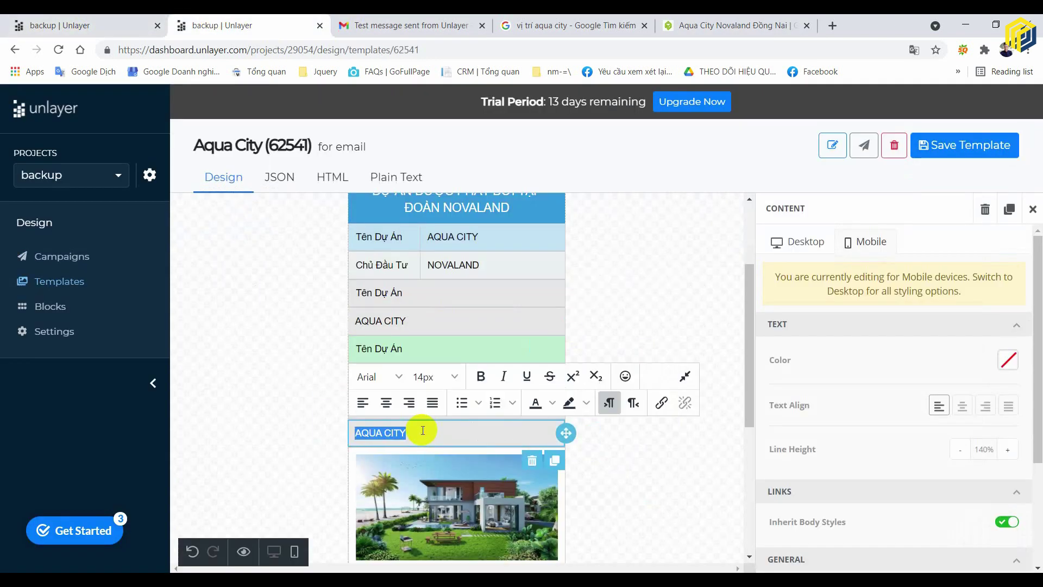
key(ctrl+v)
click(636, 465)
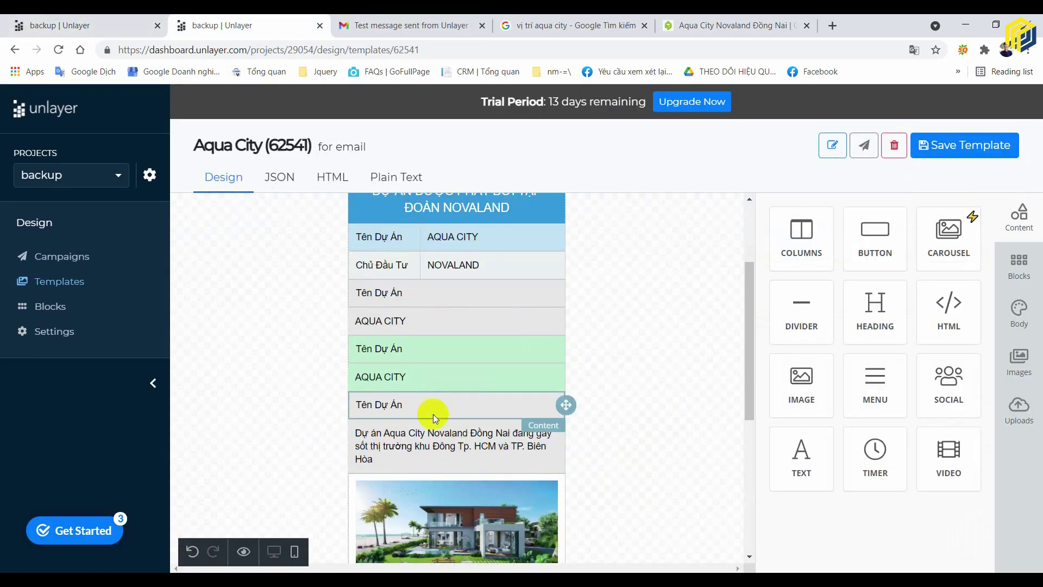
- Undo the text edits, restoring the Tên Dự Án and AQUA CITY labels
click(417, 405)
key(ctrl+a)
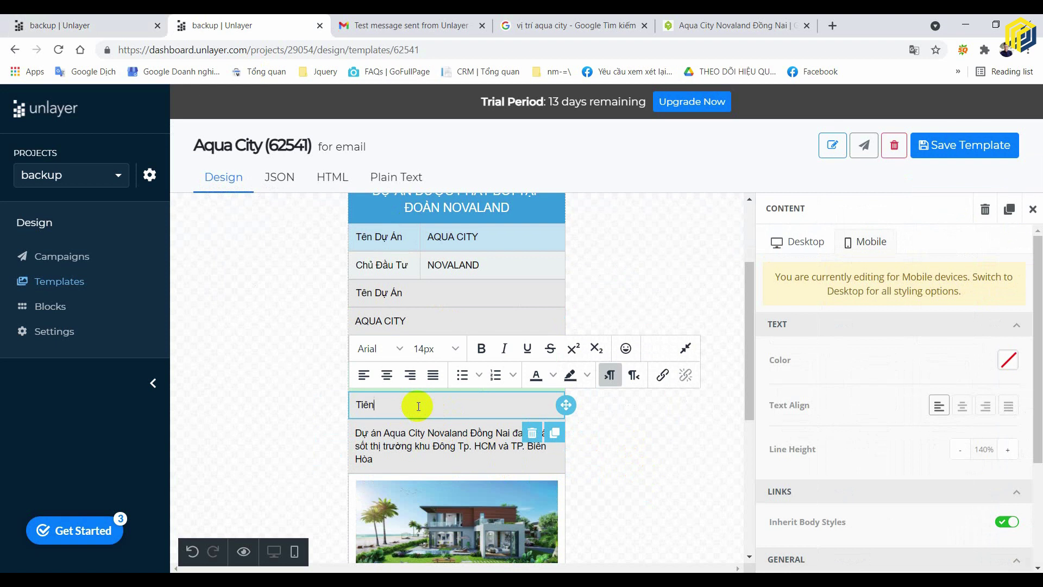
click(675, 422)
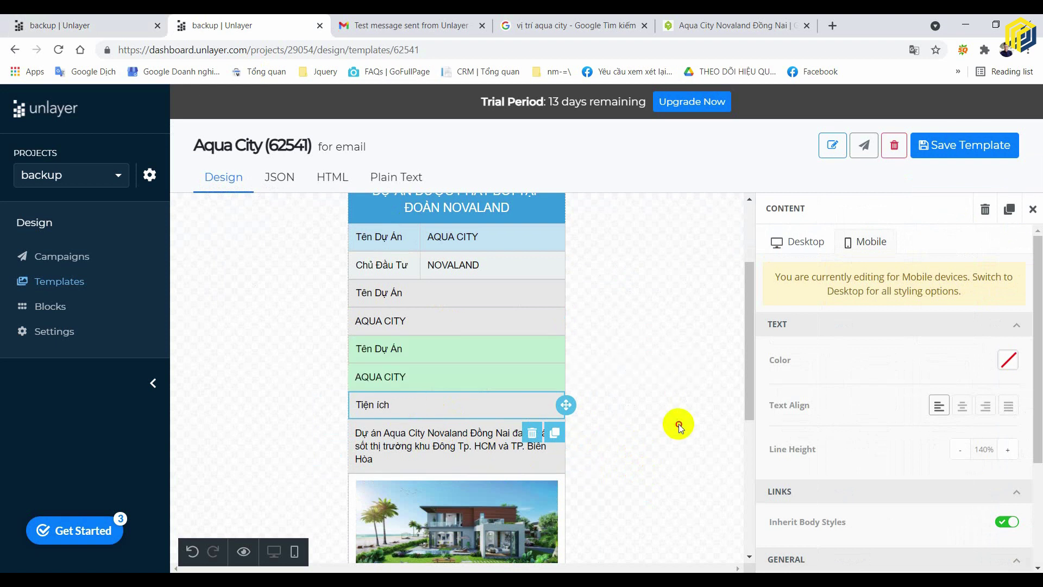
key(ctrl+z)
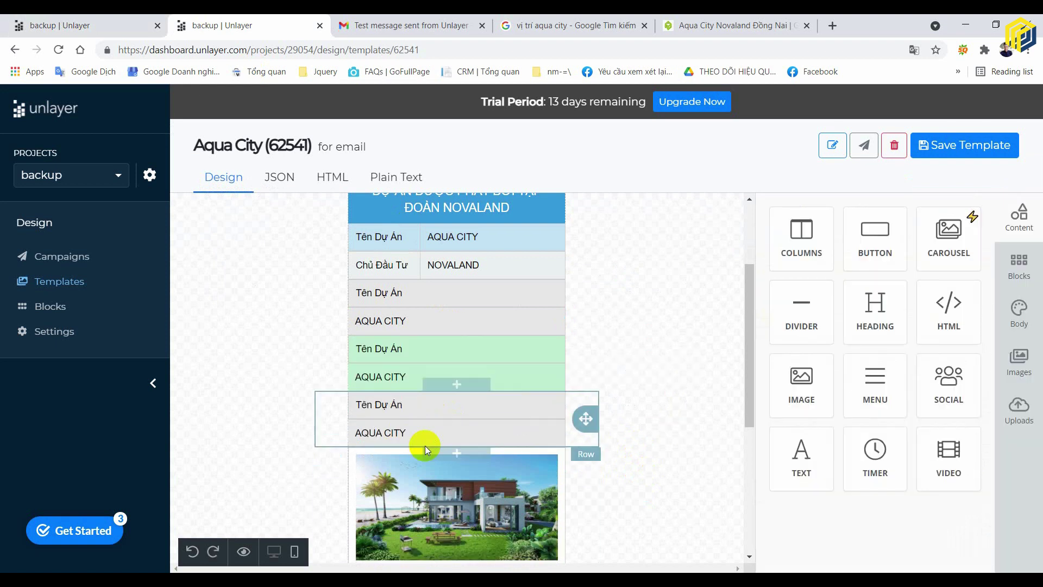
click(426, 434)
click(728, 25)
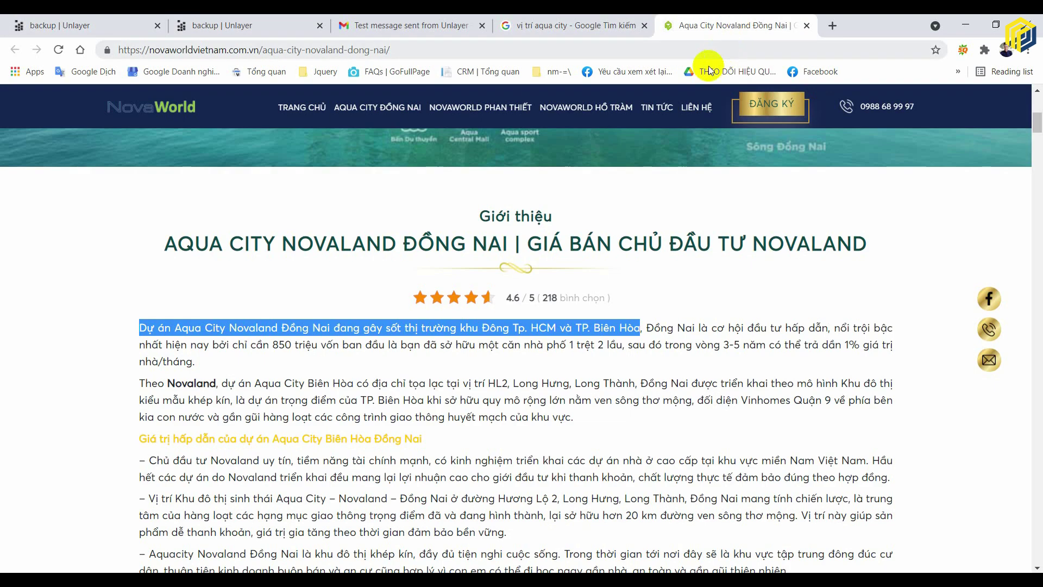
- Create a New Text Document.txt file on the Windows desktop
key(super)
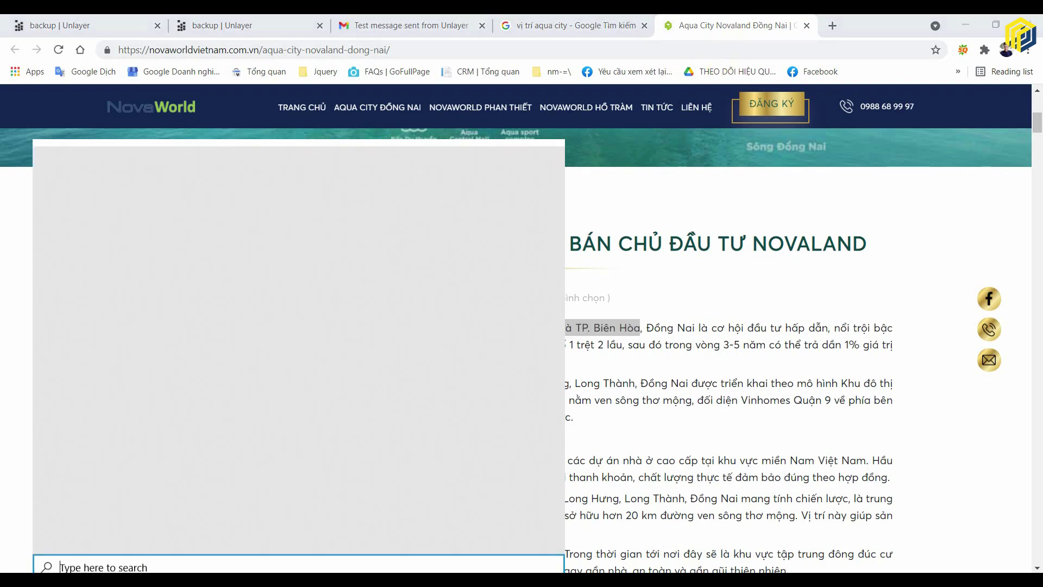
click(855, 204)
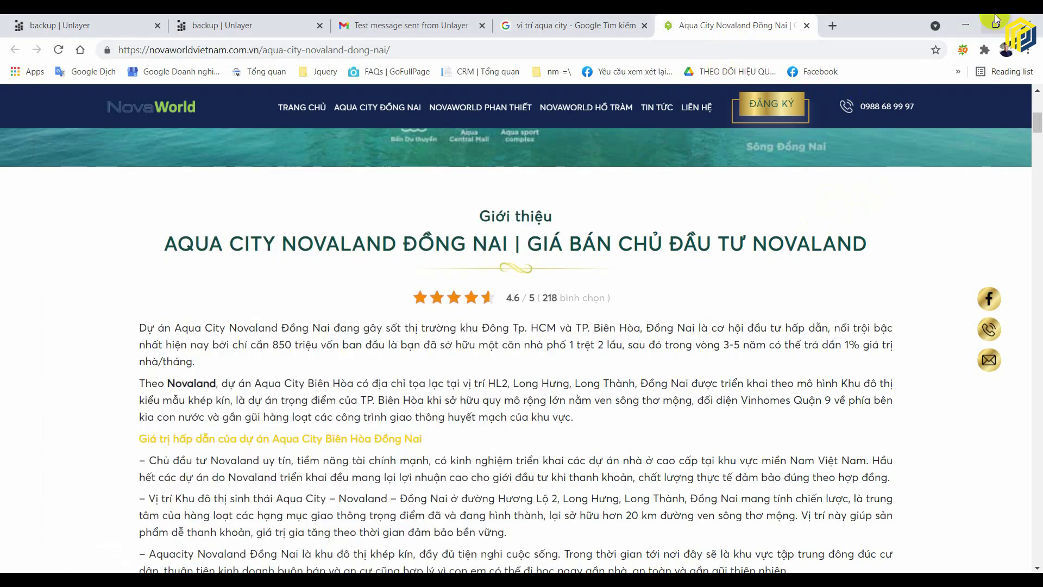
click(967, 25)
right_click(639, 170)
right_click(511, 269)
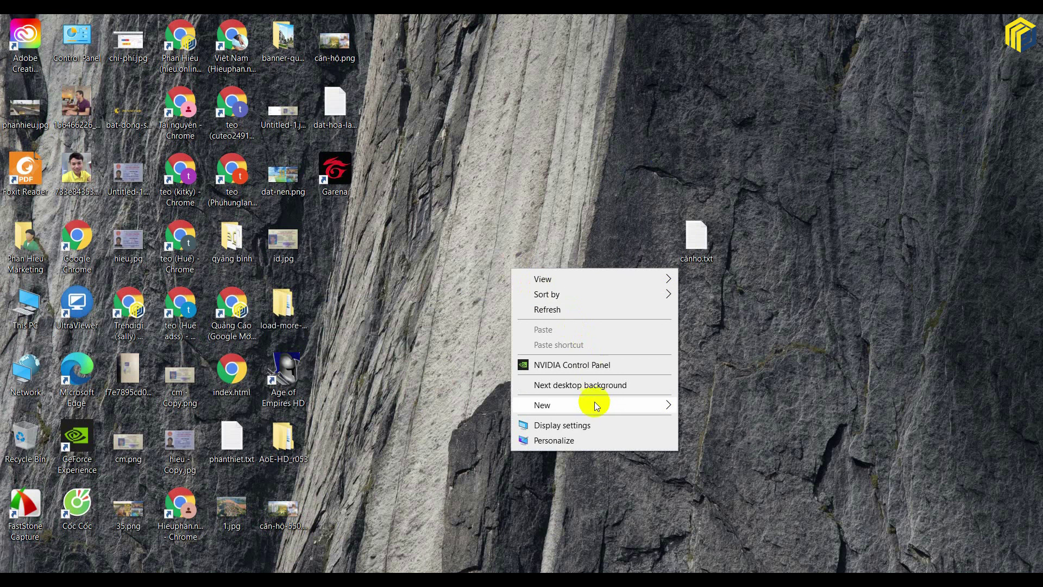
mouse_move(595, 405)
click(723, 344)
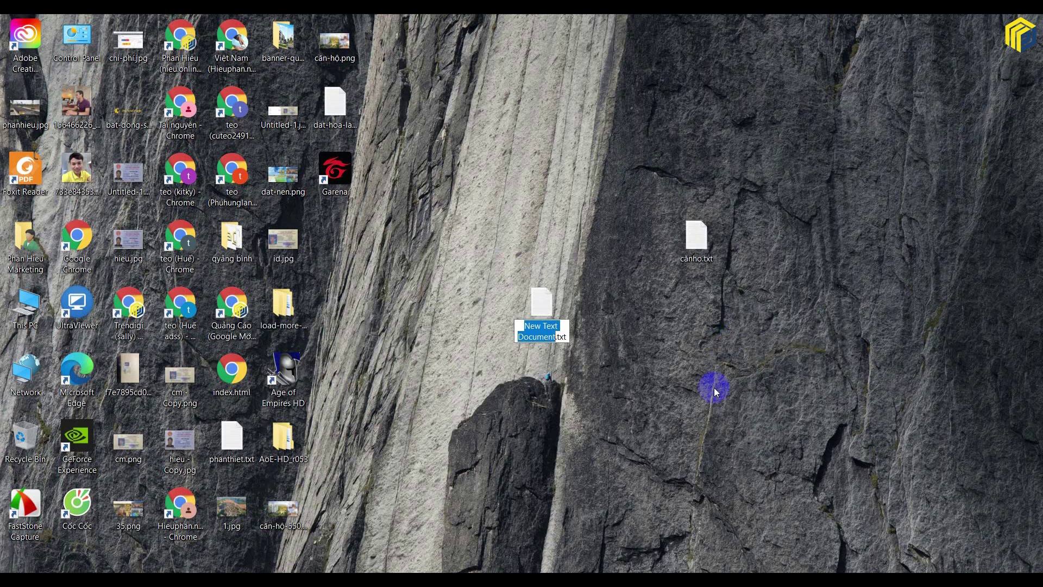
click(574, 342)
- Paste the Aqua City sentence into the file in Notepad and cut it back out as plain text
double_click(548, 321)
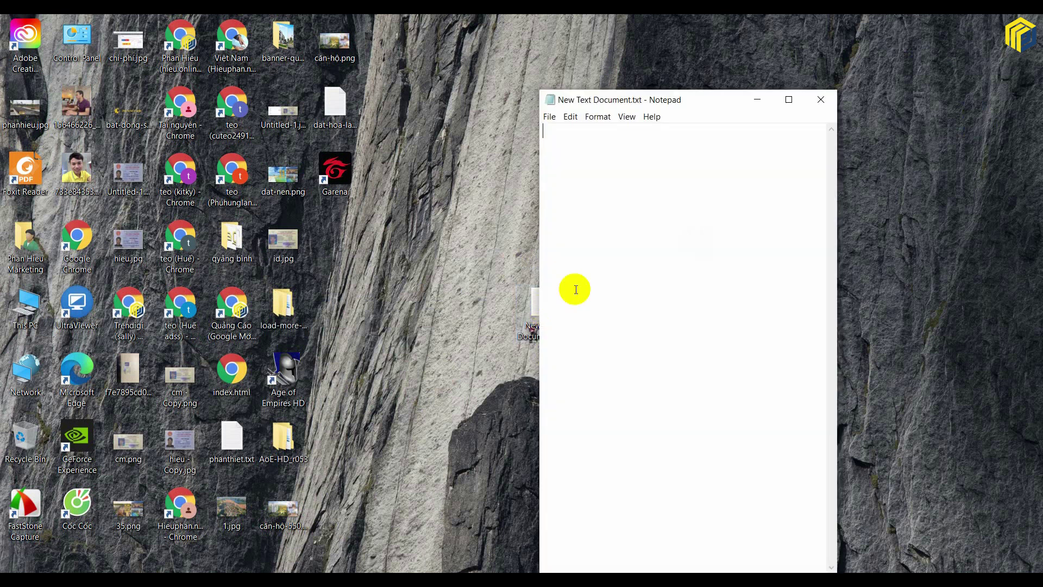
click(794, 99)
text(Dự án Aqua City Novaland Đồng Nai đang gây sốt thị trường khu Đông Tp. HCM và TP. Biên Hoà)
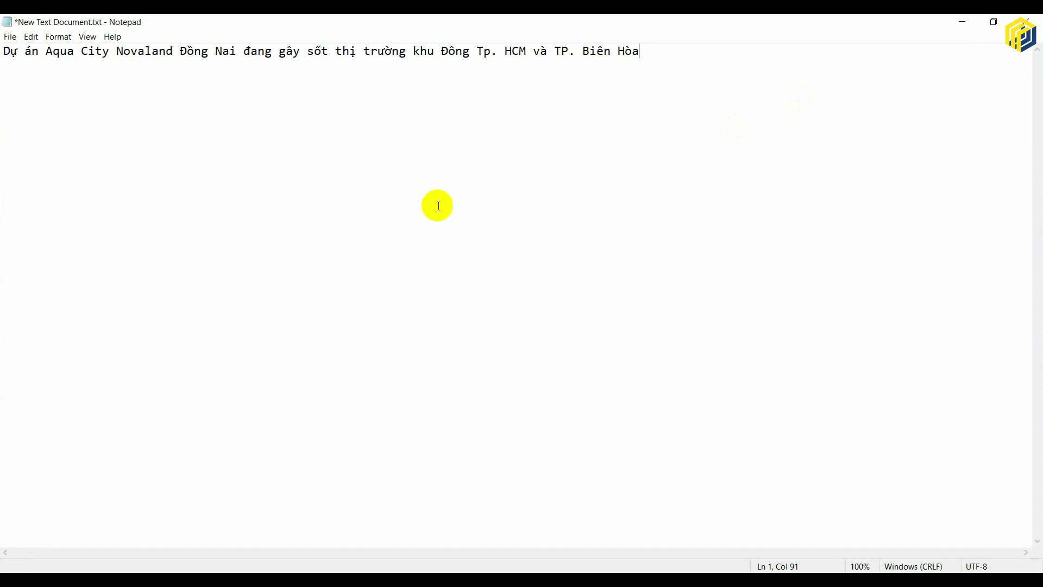
key(ctrl+a)
key(Delete)
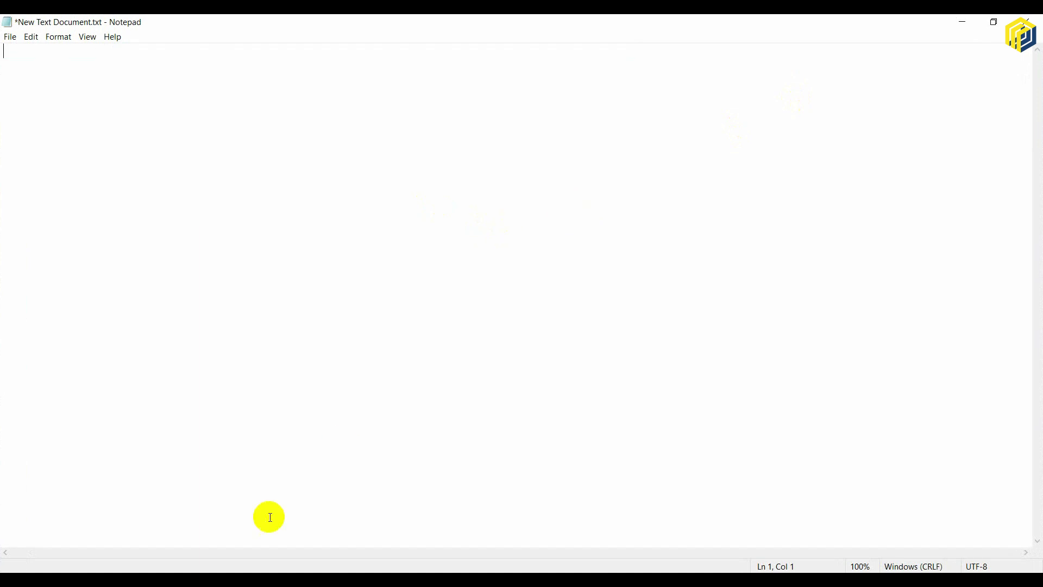
key(ctrl+v)
key(ctrl+a)
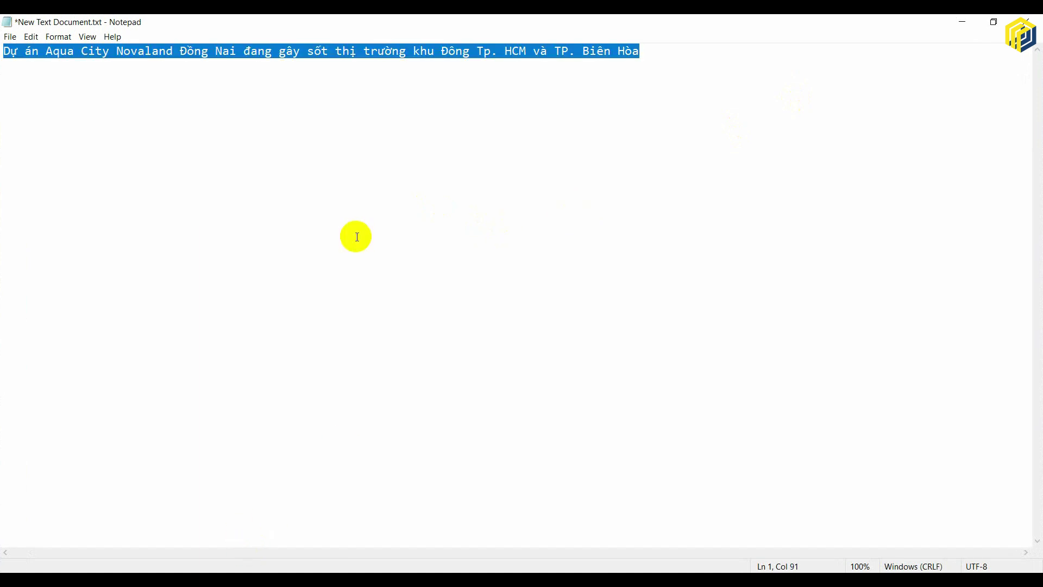
click(357, 237)
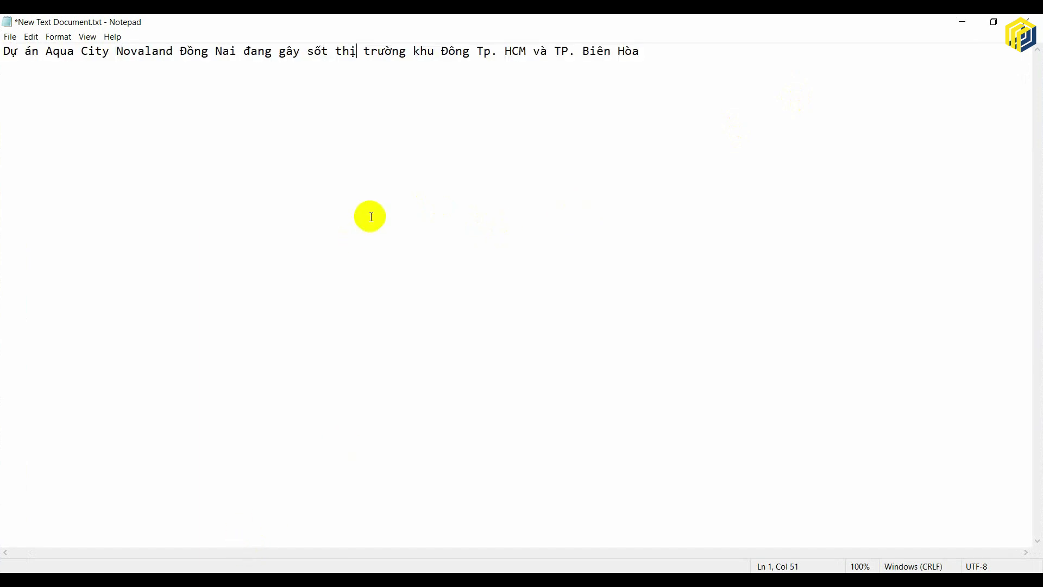
key(ctrl+a)
key(ctrl+x)
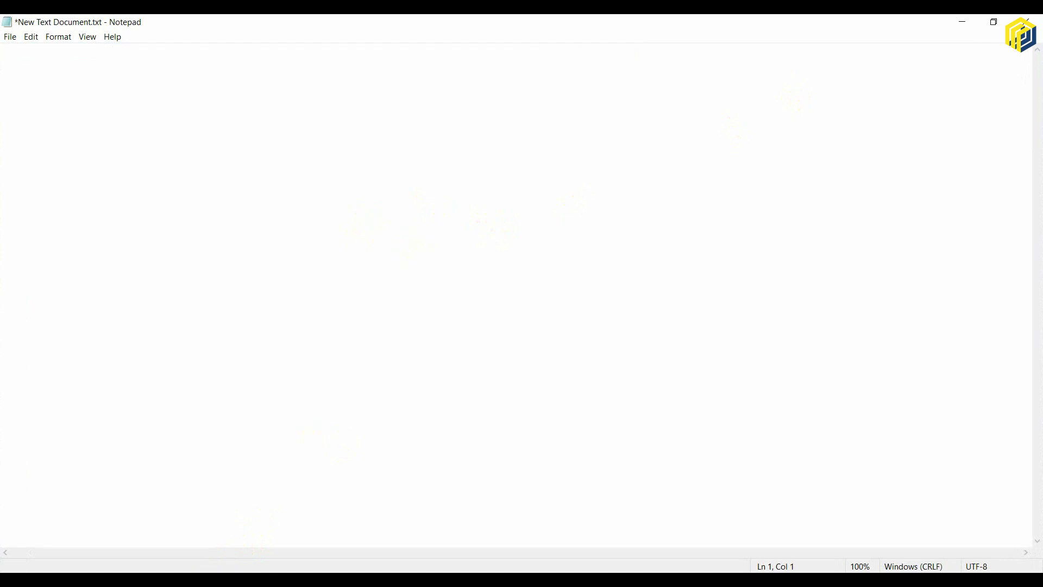
key(alt+Tab)
- Replace AQUA CITY with the plain Aqua City sentence and relabel Tên Dự Án as Tiện ích
click(93, 25)
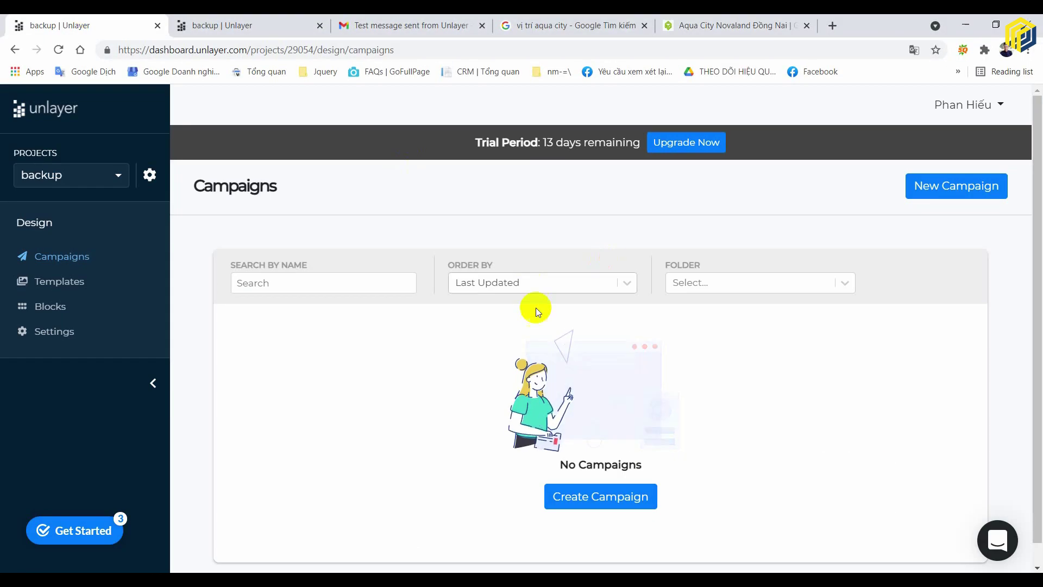
click(258, 33)
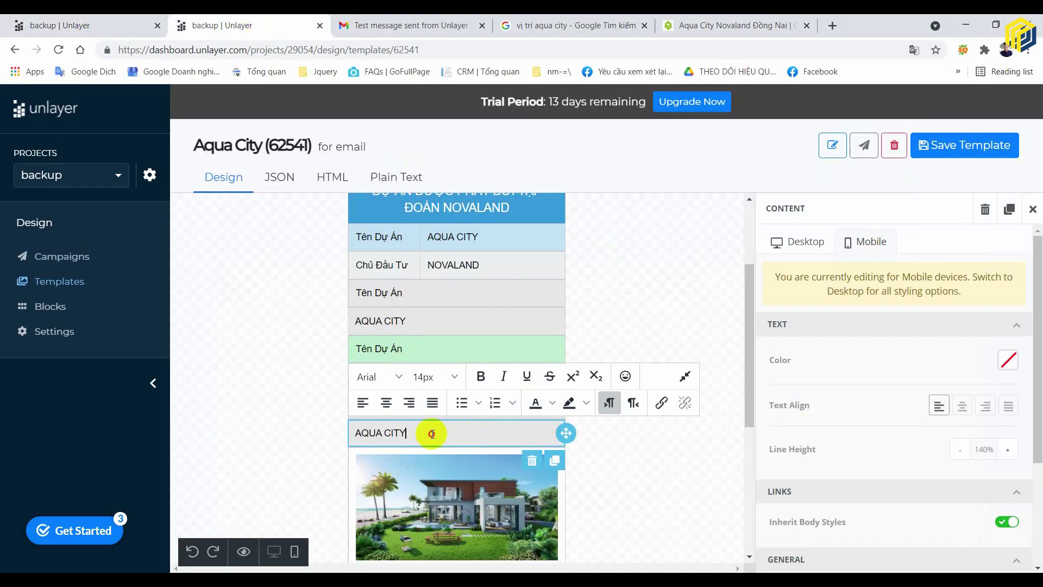
key(ctrl+a)
key(ctrl+v)
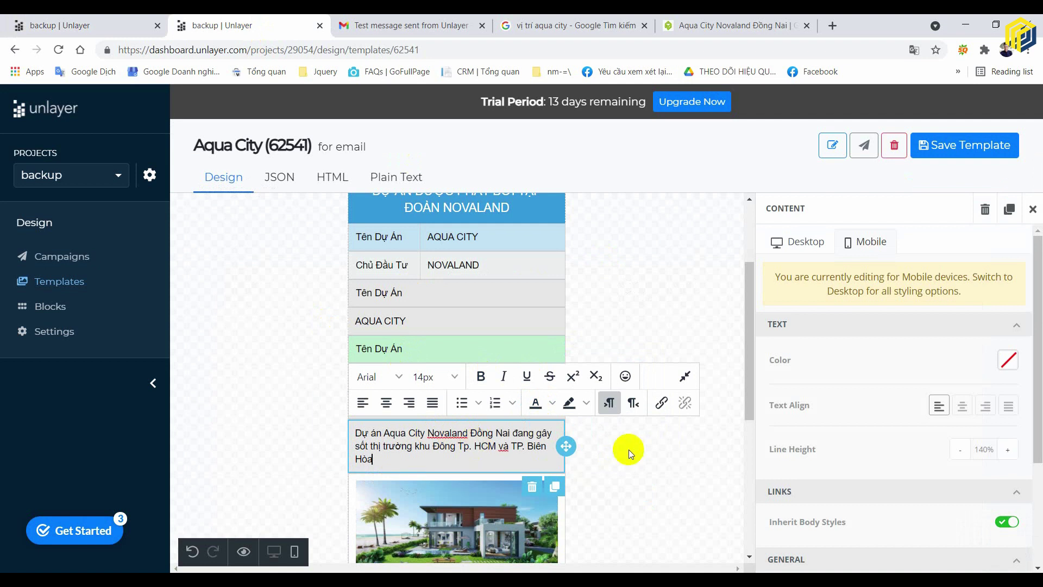
click(654, 458)
triple_click(422, 408)
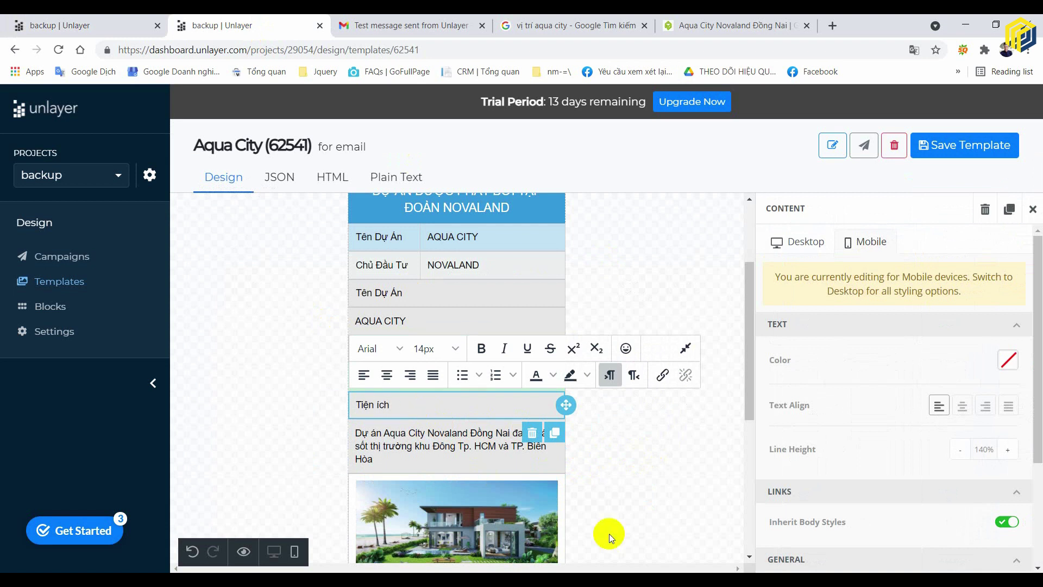
click(678, 474)
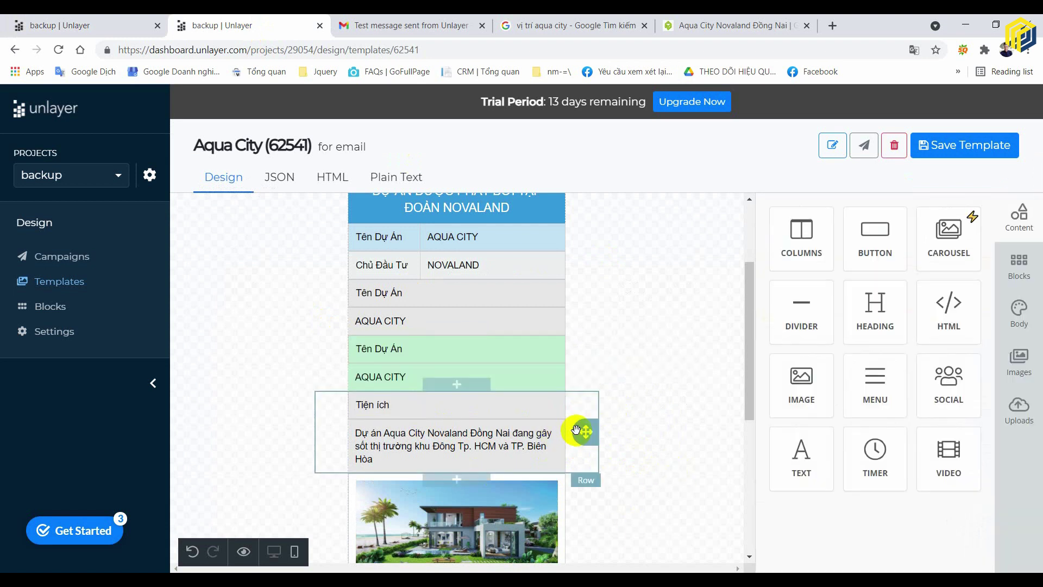
- Toggle Do Not Stack on Mobile on and back off for the Tiện ích row
click(594, 431)
scroll(1005, 496, down, 5)
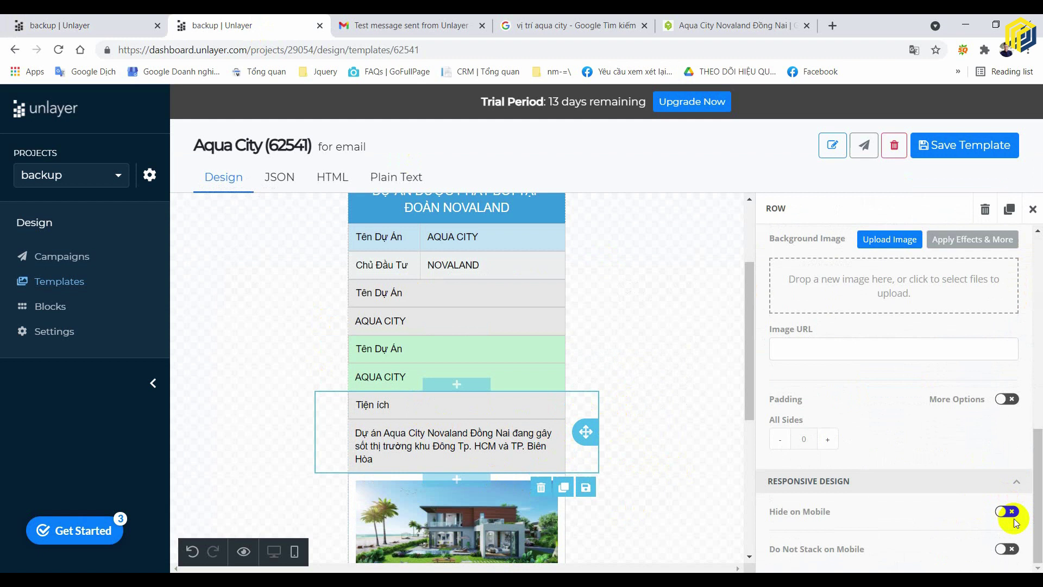
click(1008, 549)
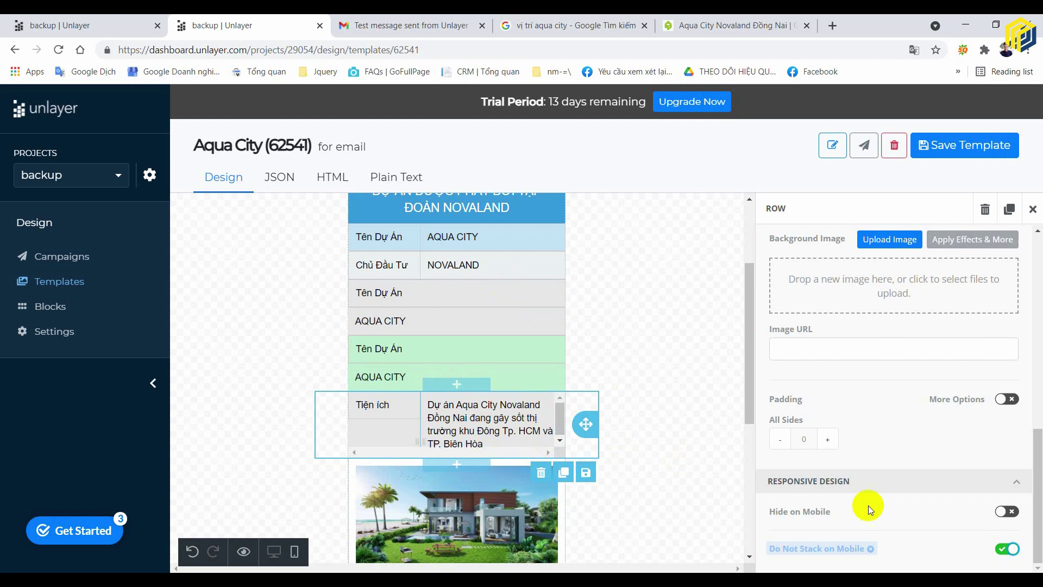
click(1005, 549)
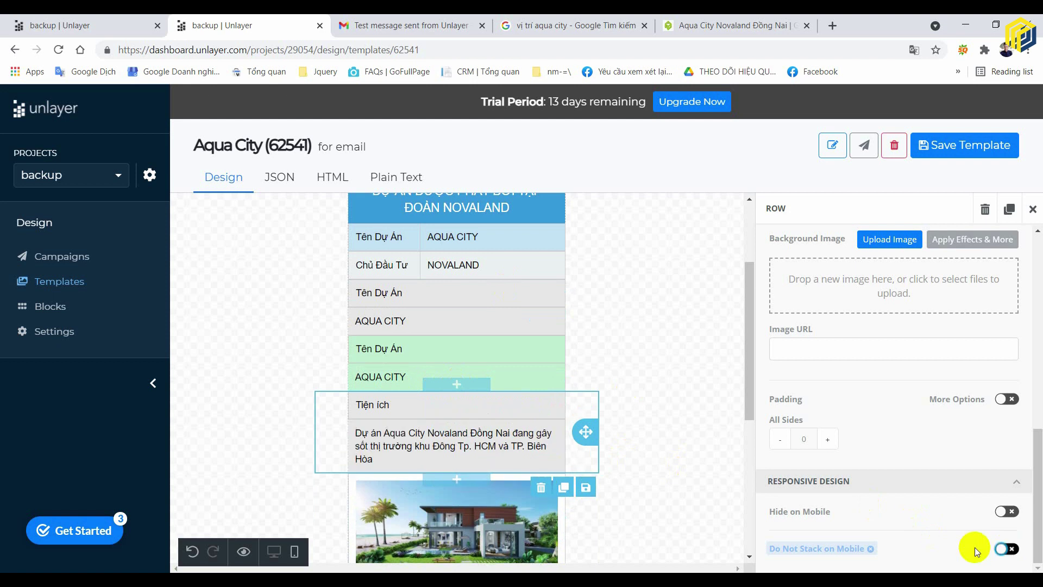
click(670, 409)
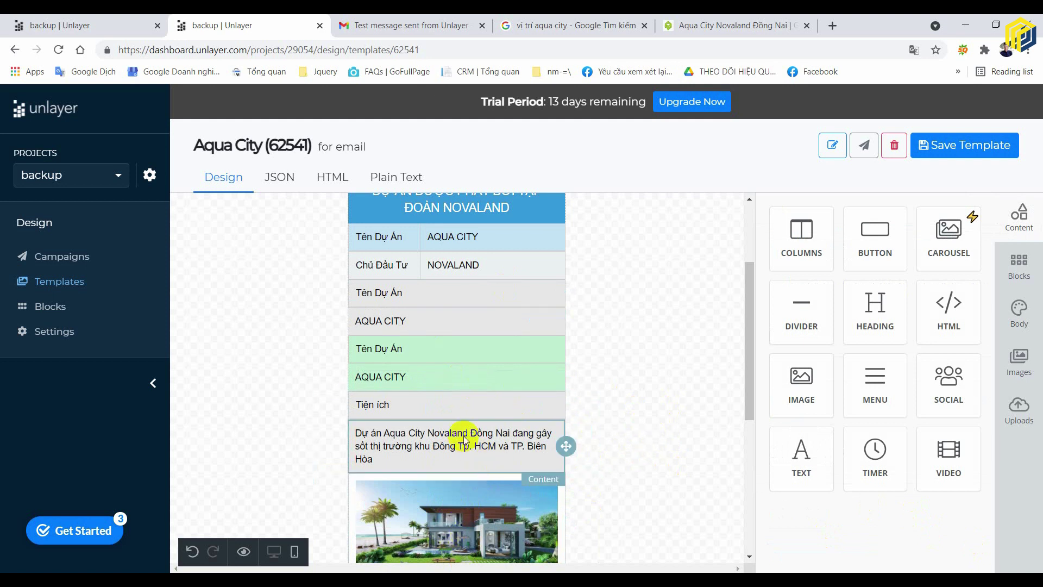
- Center-align the Tiện ích heading
click(467, 407)
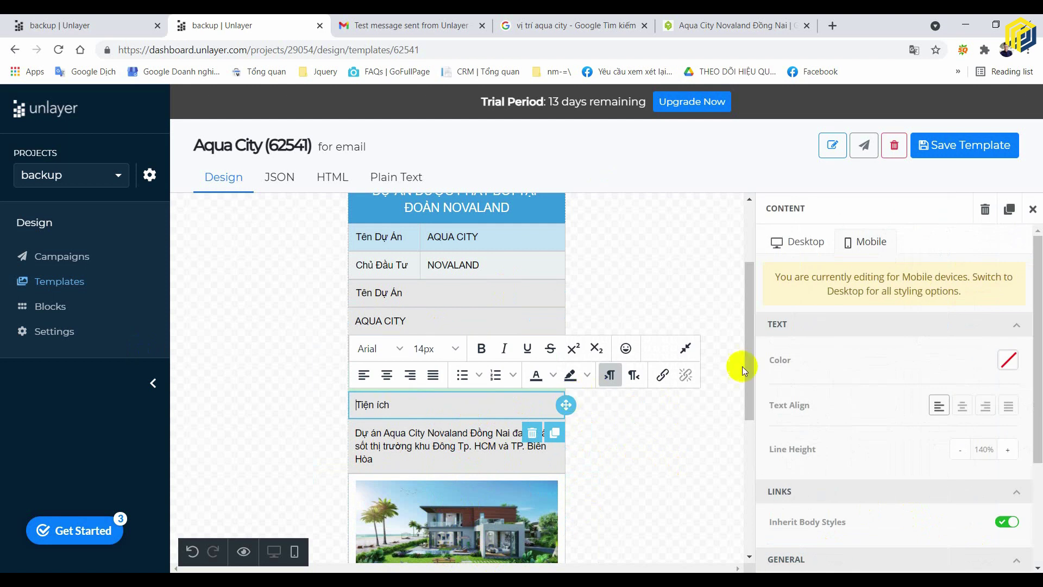
click(386, 375)
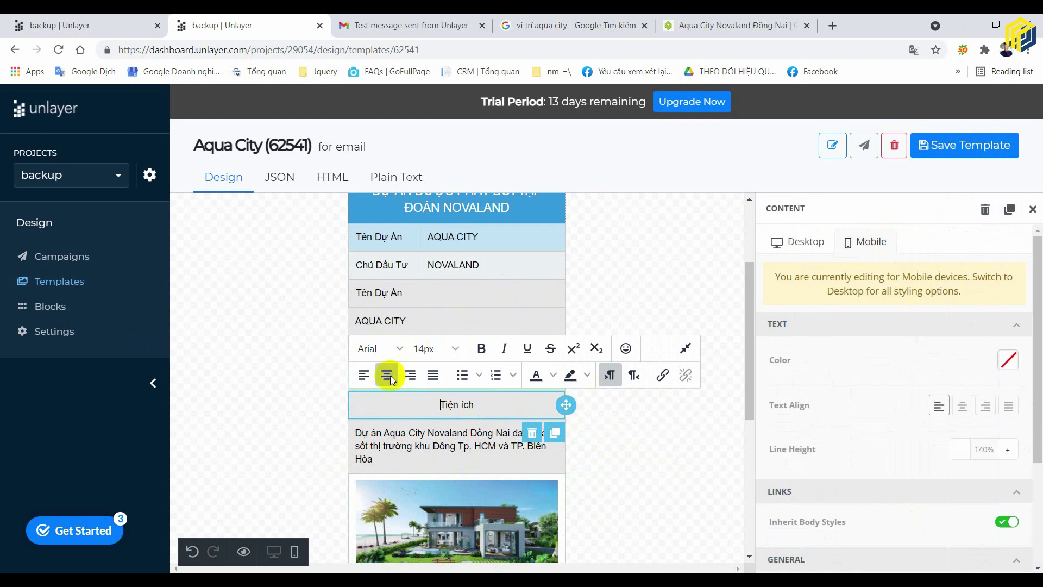
click(653, 450)
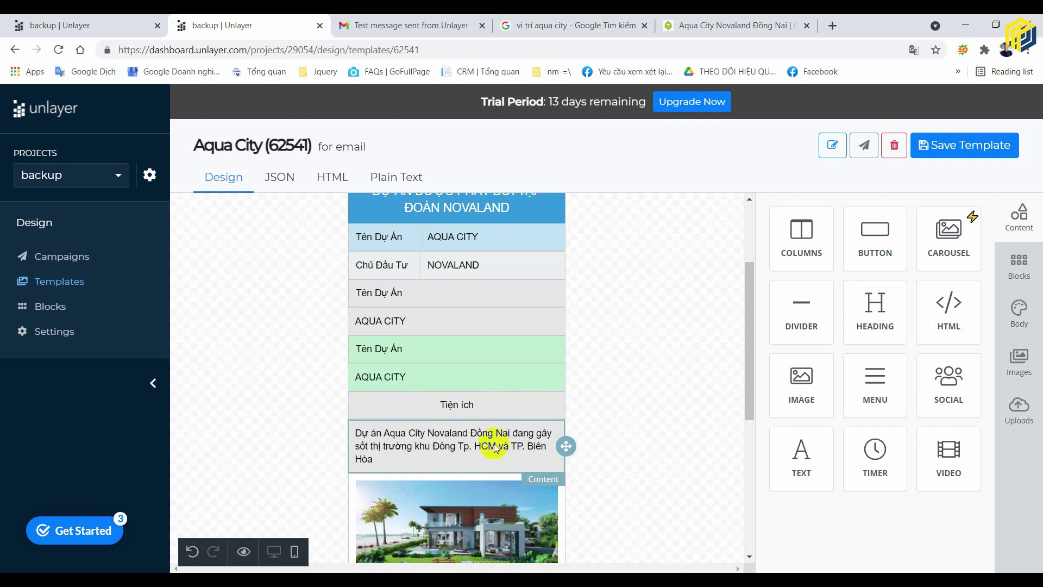
- Enable per-side borders on the Tiện ích row and remove the column's bottom border
click(516, 407)
scroll(888, 390, down, 3)
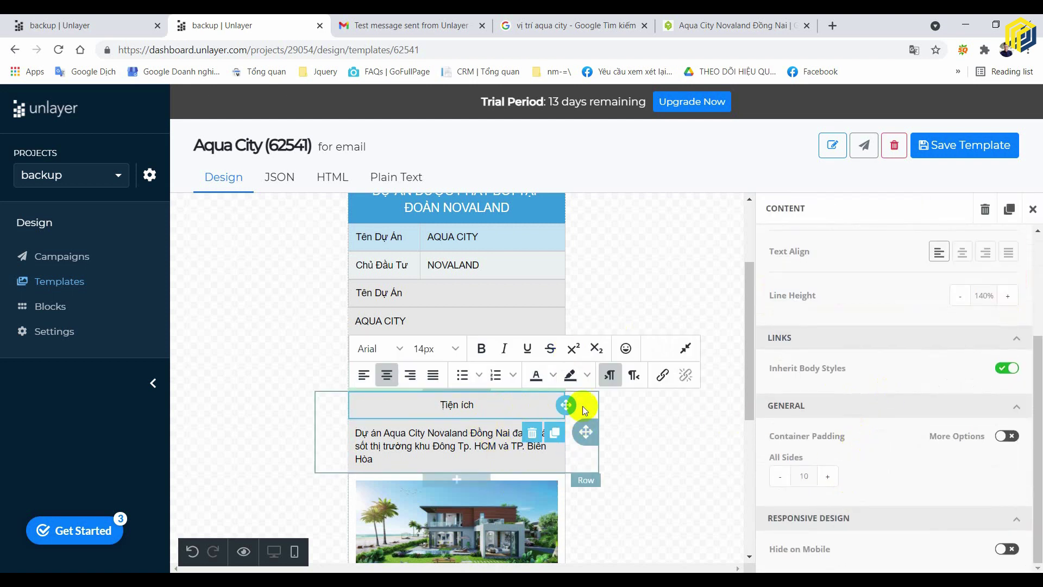
click(588, 416)
scroll(955, 445, down, 1)
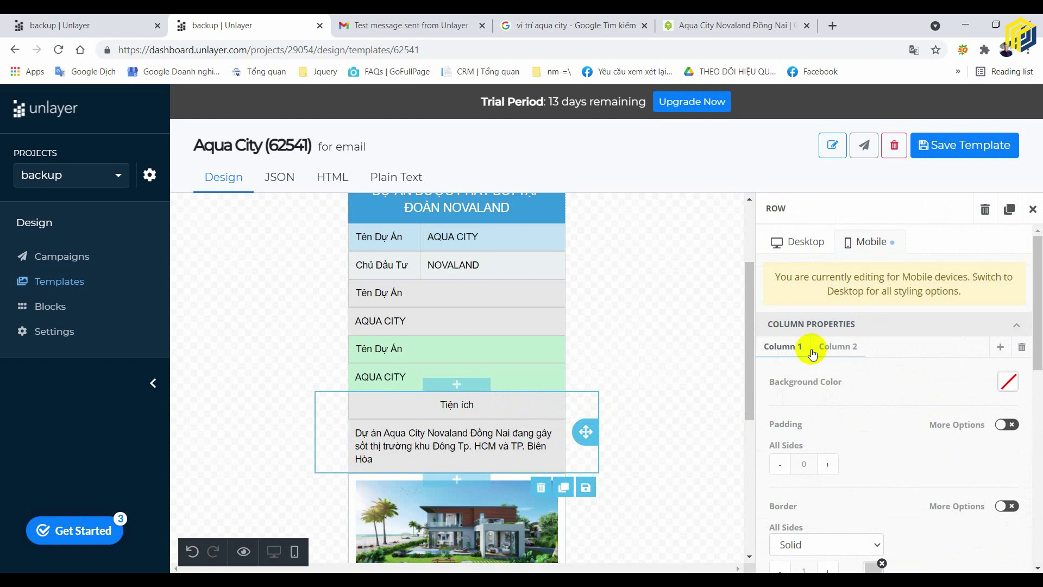
scroll(878, 432, down, 5)
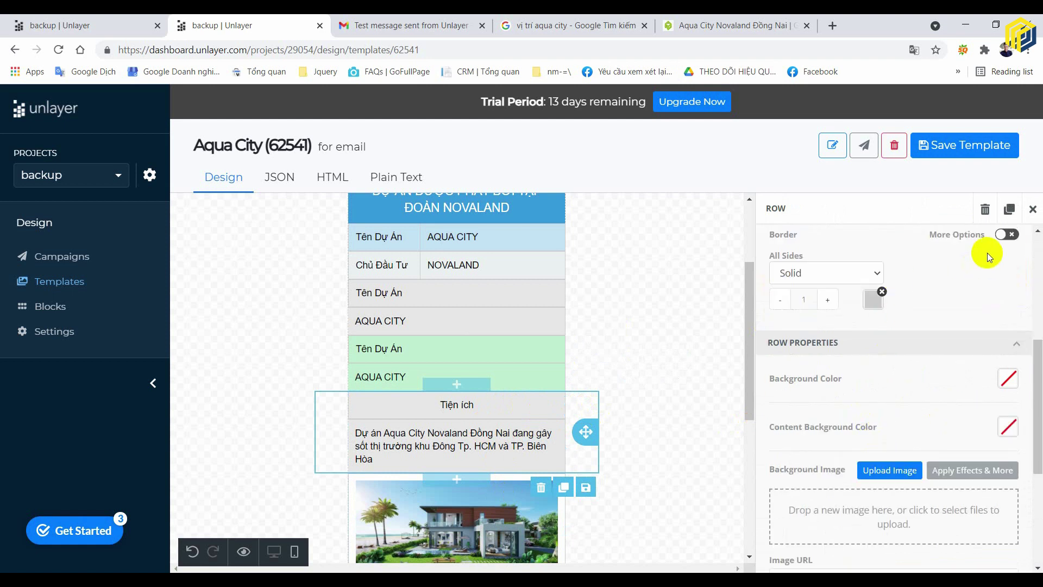
click(1005, 235)
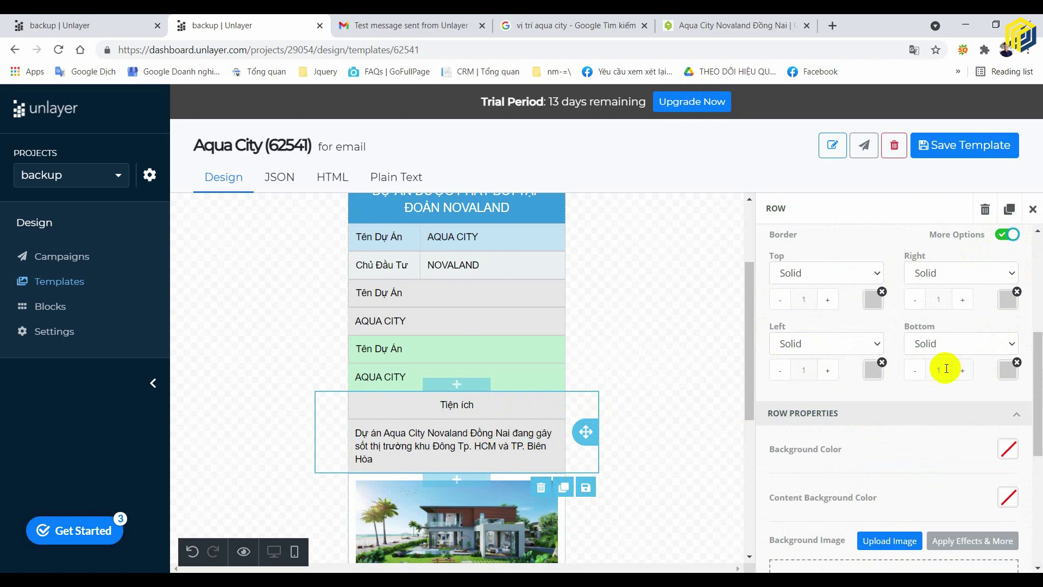
click(914, 371)
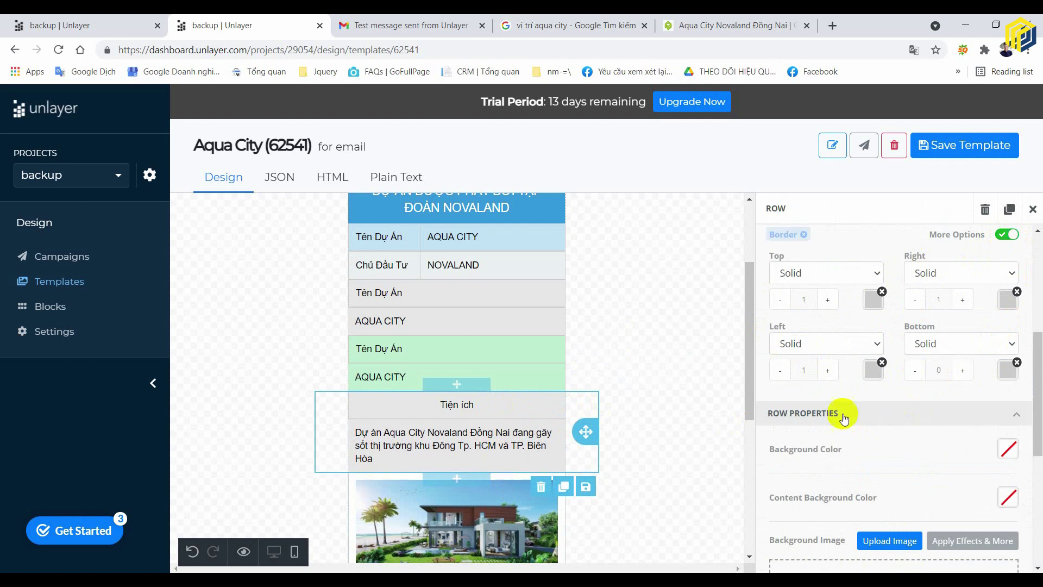
scroll(851, 312, up, 5)
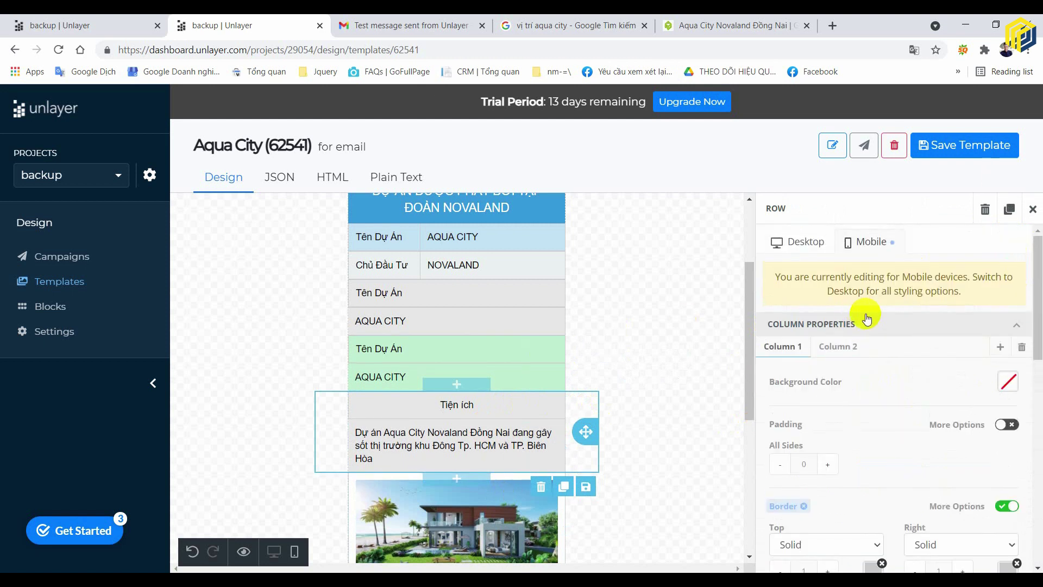
scroll(901, 355, down, 5)
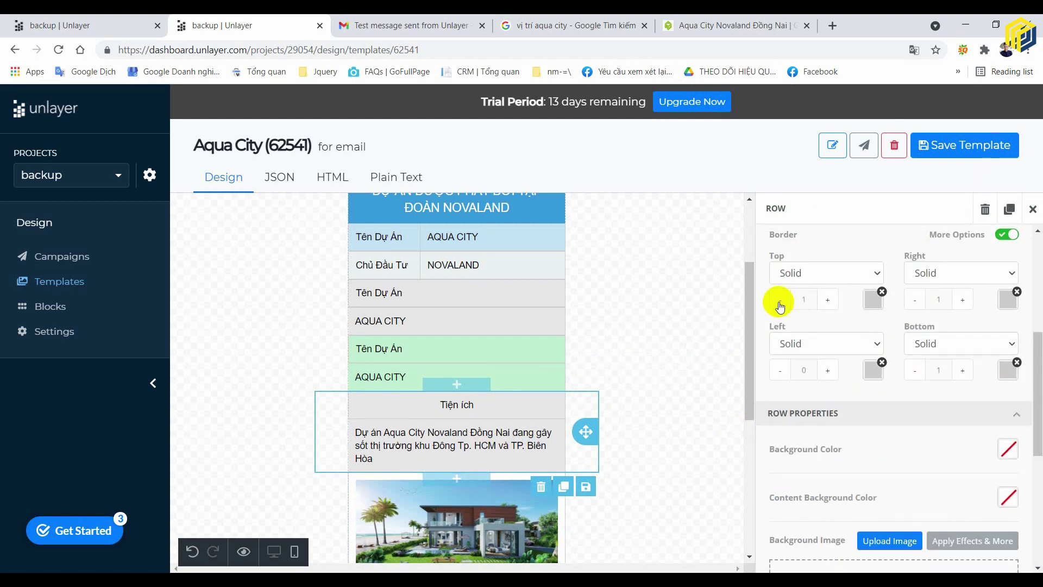
click(643, 379)
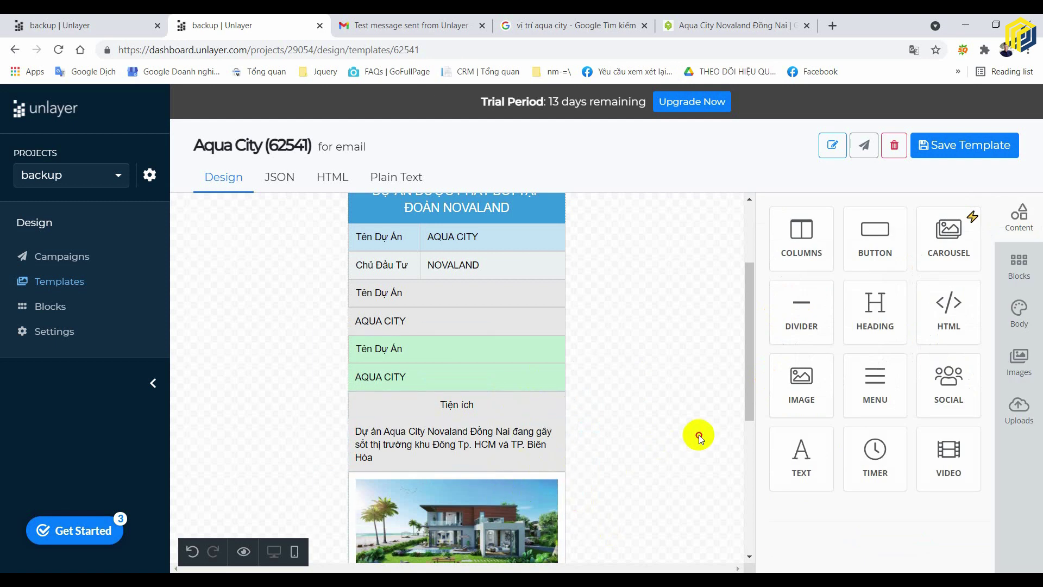
- Give the description column a 1px left border
scroll(698, 435, down, 3)
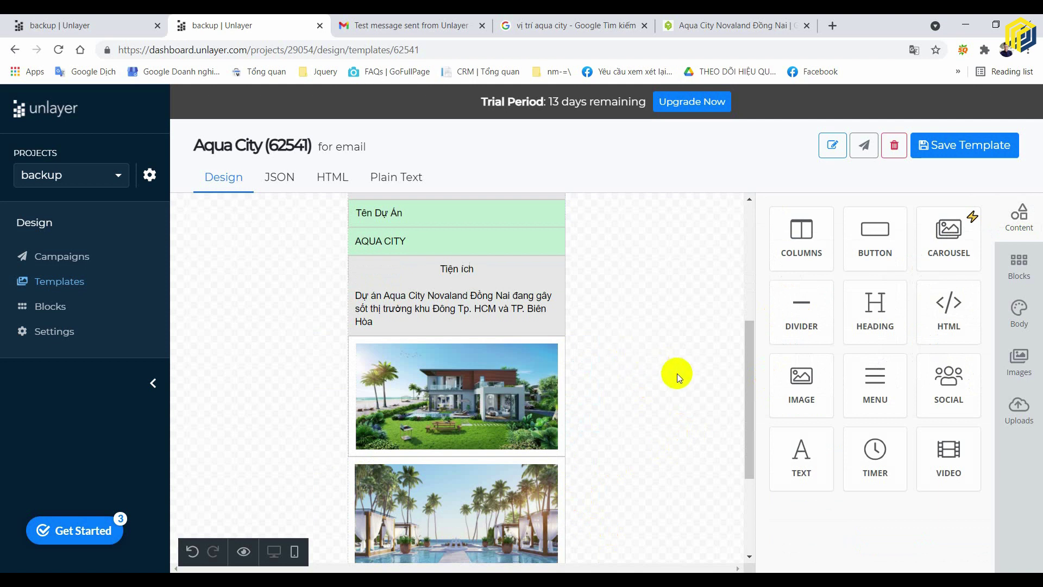
click(375, 327)
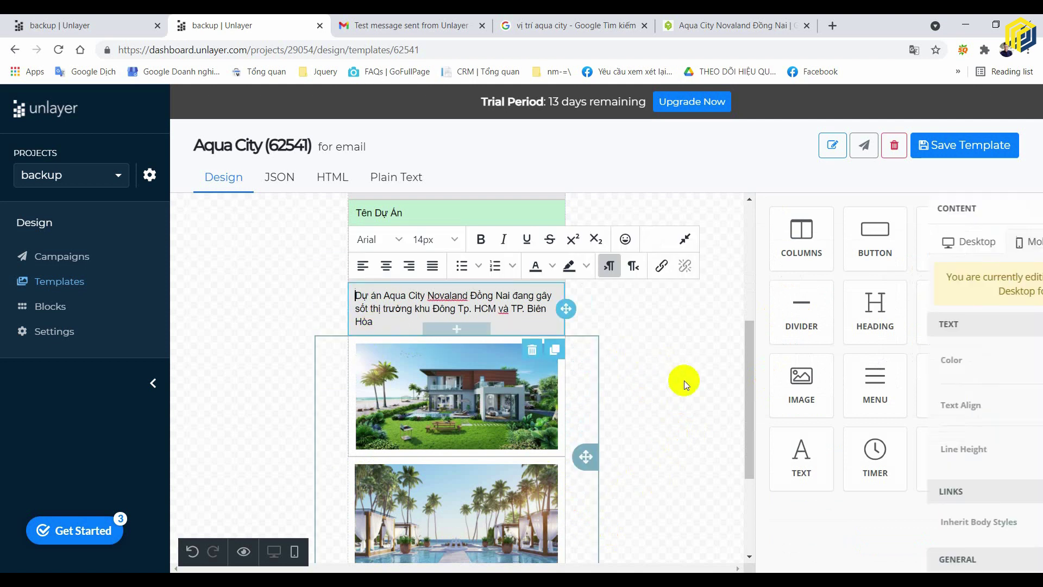
scroll(945, 389, down, 3)
scroll(921, 374, up, 3)
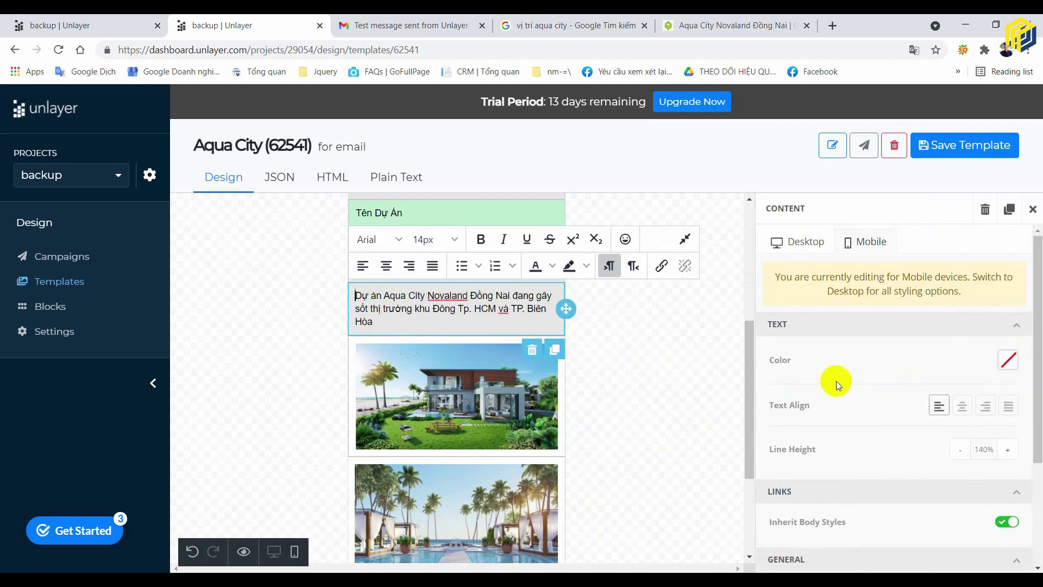
click(592, 322)
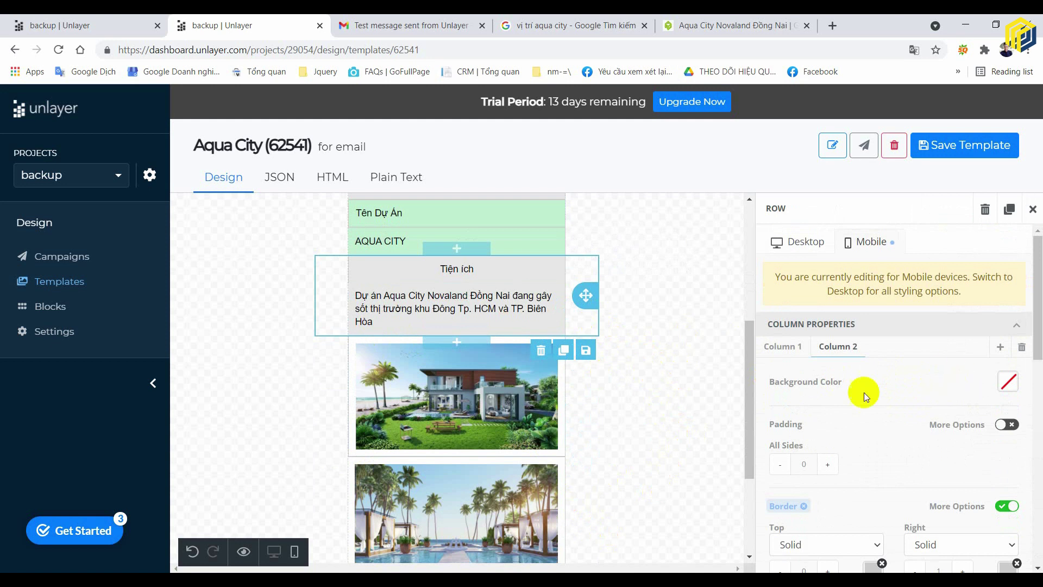
scroll(863, 392, down, 3)
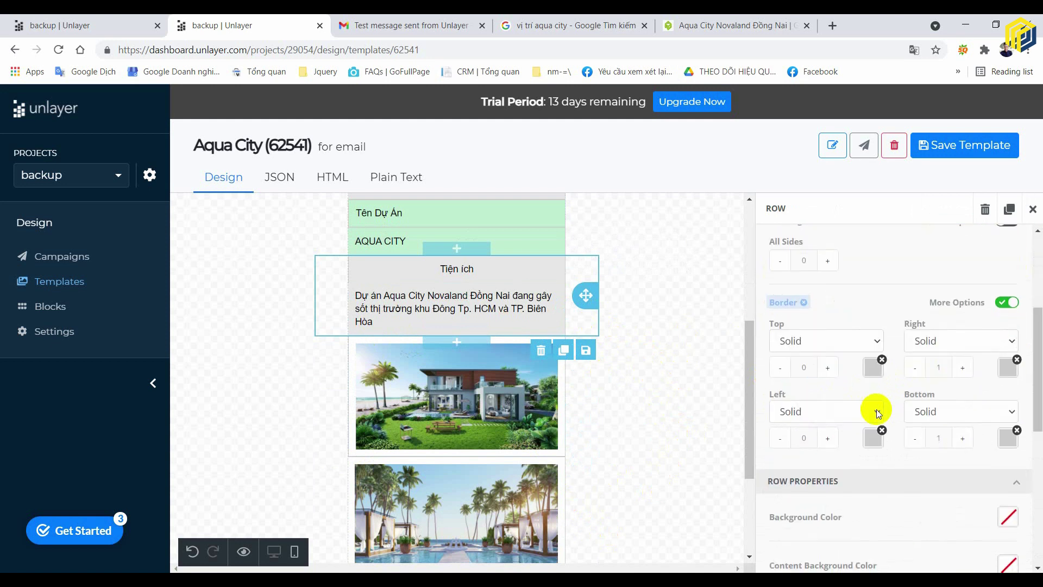
click(826, 439)
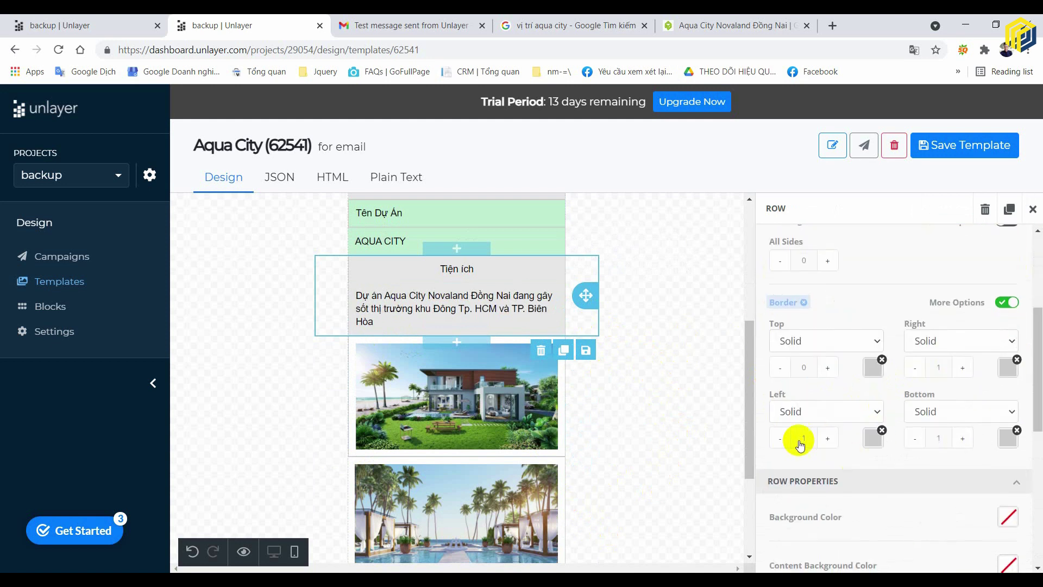
click(722, 326)
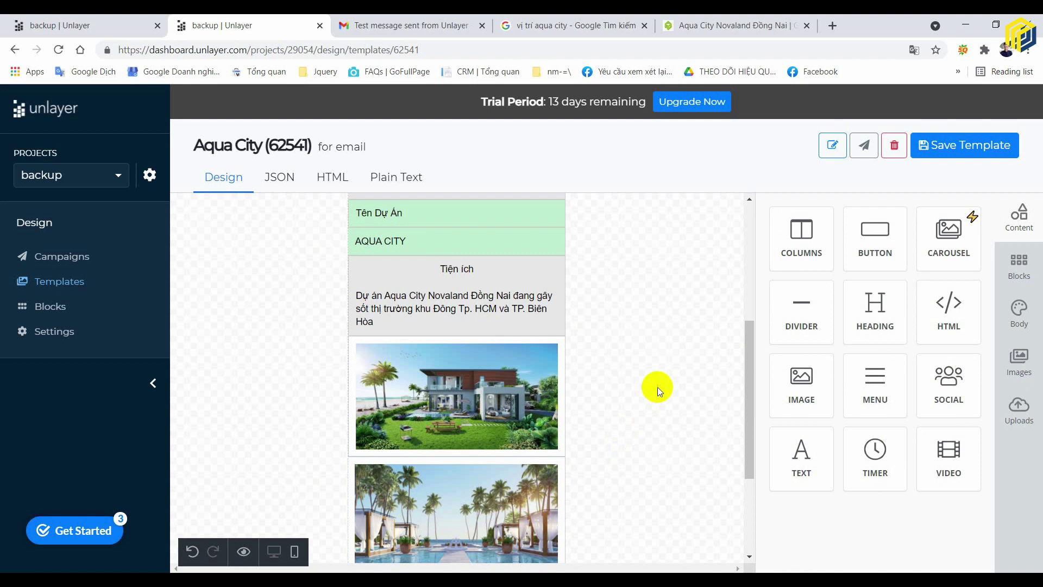
scroll(657, 387, up, 3)
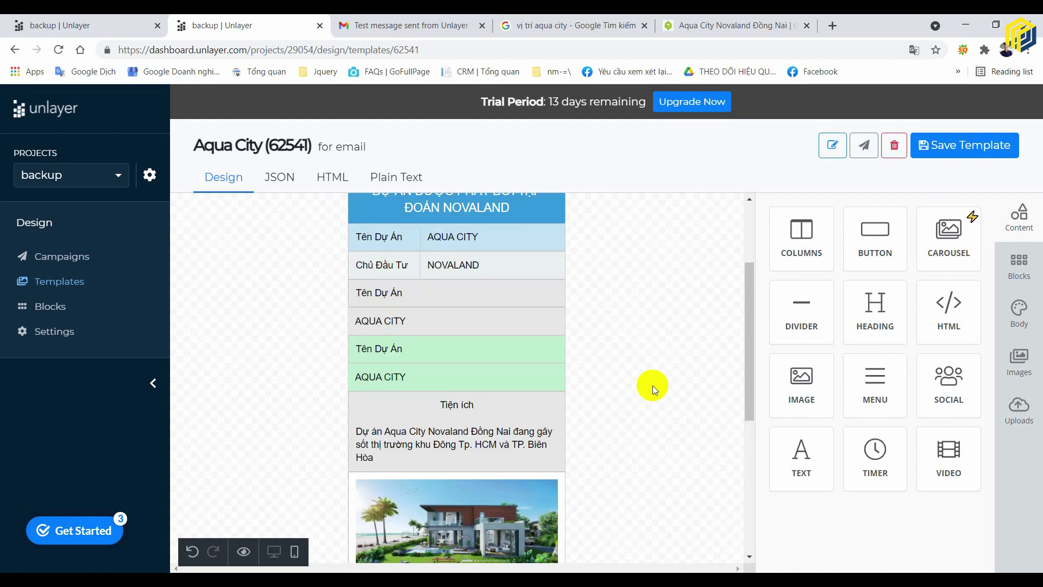
- Make the Tiện ích heading text bold
click(482, 409)
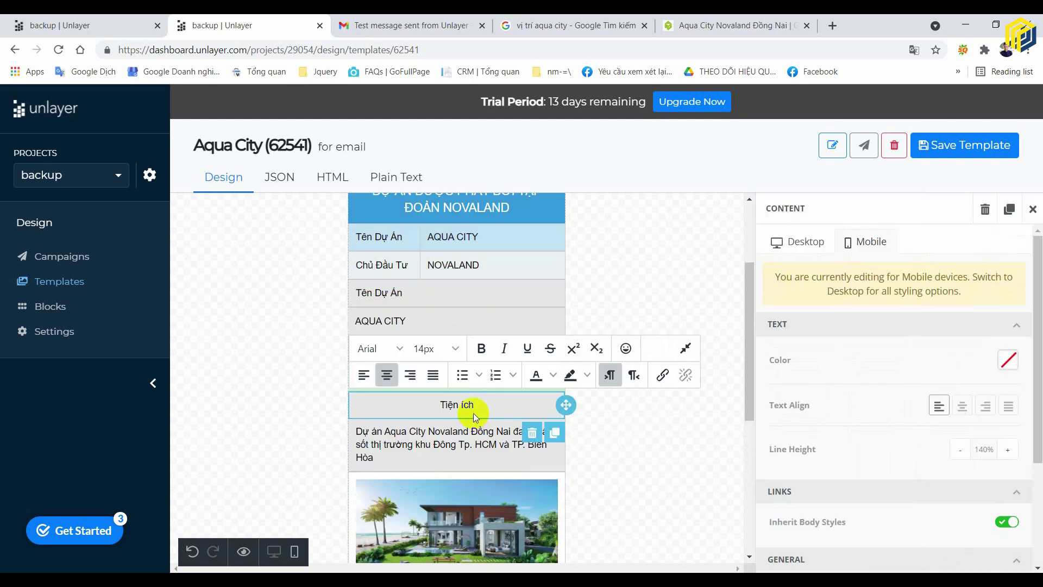
click(481, 348)
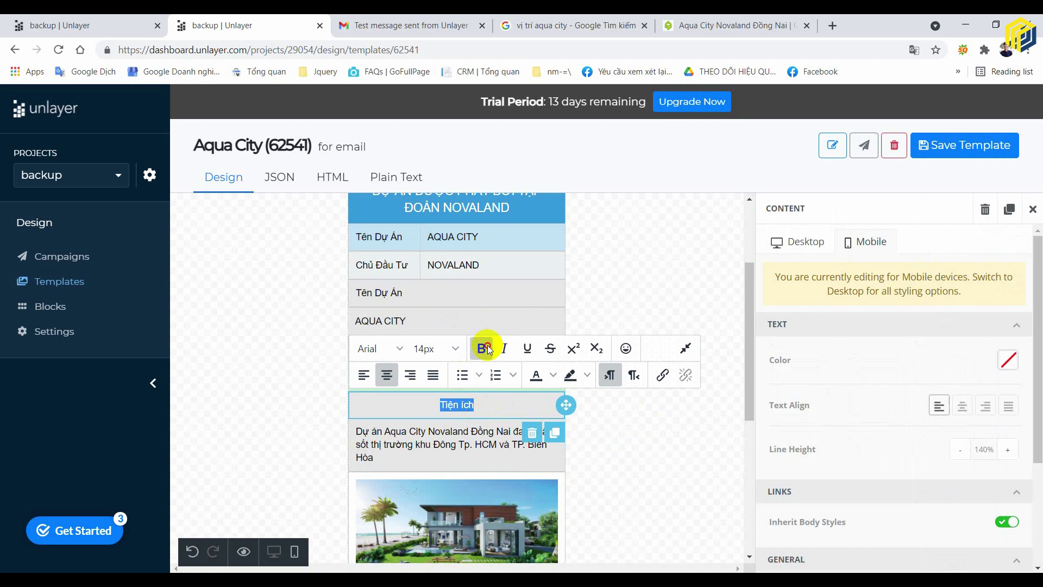
click(660, 432)
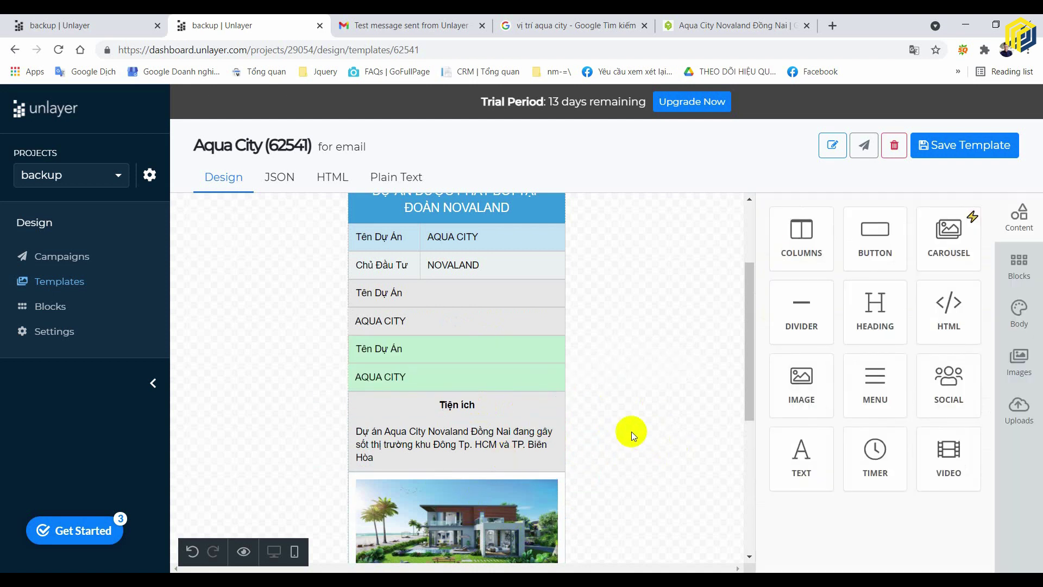
- Scroll back up and select the grey Tên Dự Án / AQUA CITY block
scroll(614, 413, down, 3)
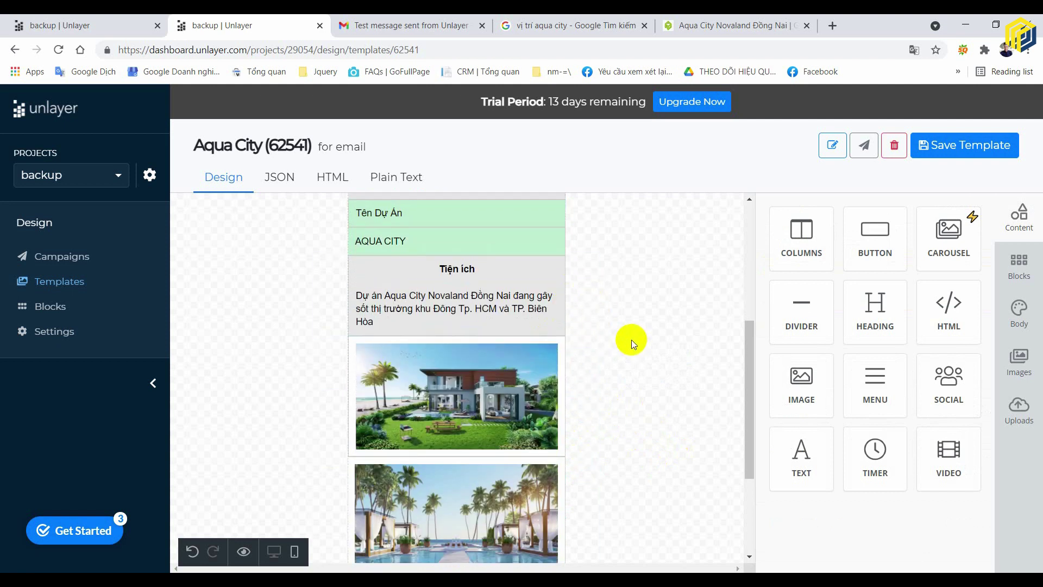
scroll(631, 340, up, 1)
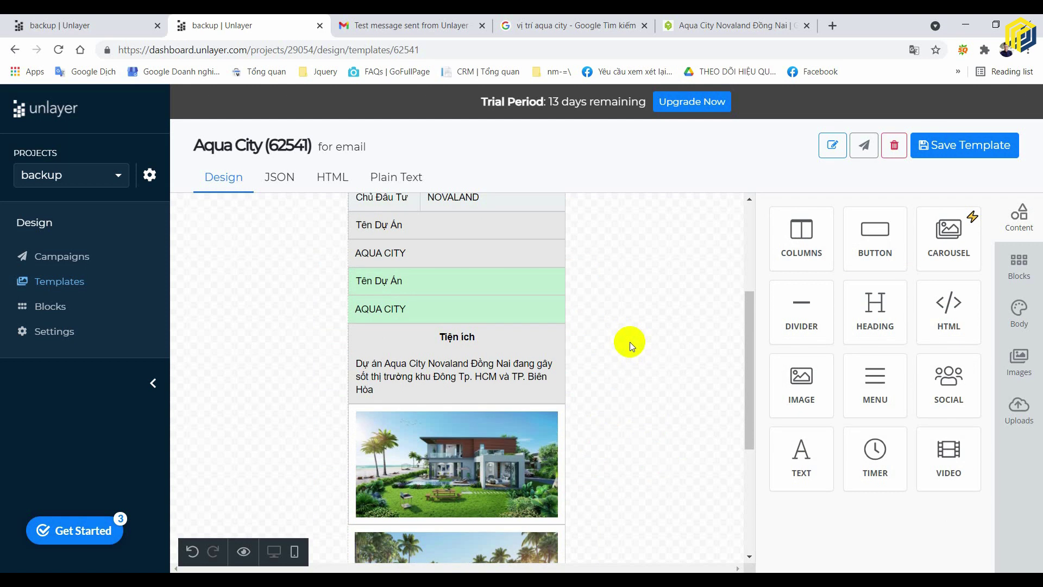
scroll(621, 346, up, 2)
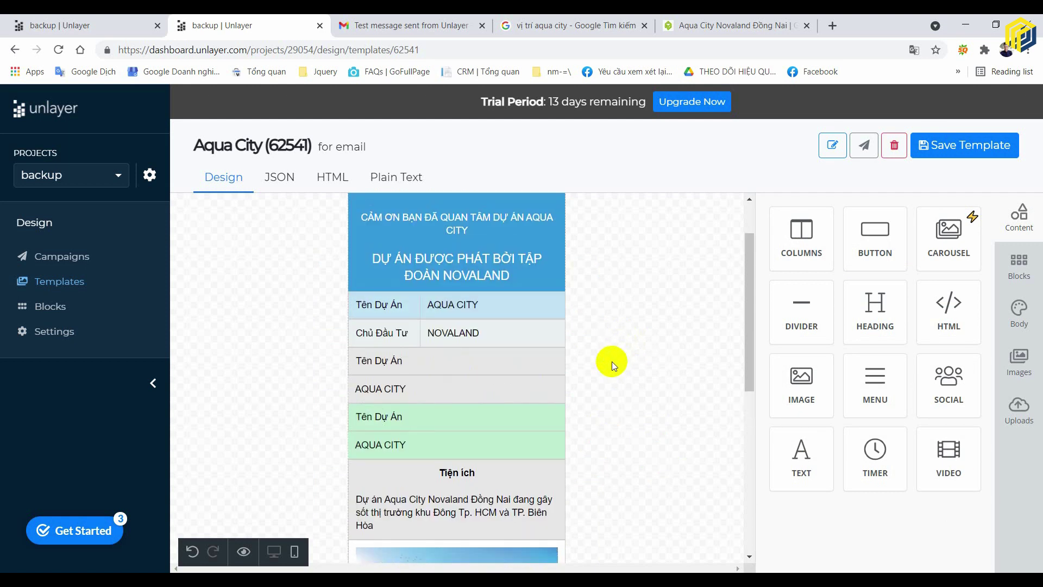
click(564, 380)
click(649, 382)
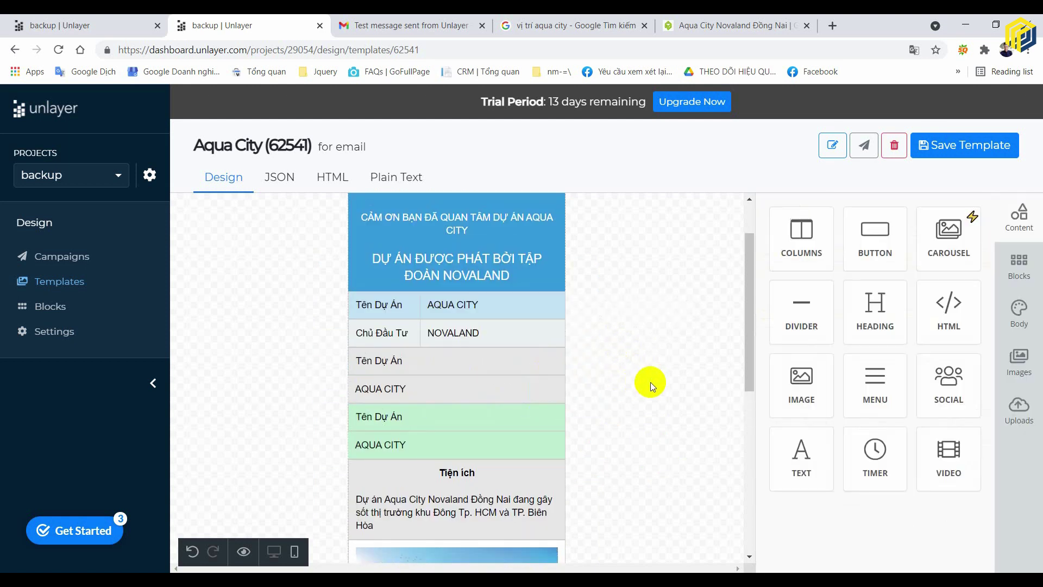
- Delete the grey and green duplicate Tên Dự Án / AQUA CITY rows, confirming each deletion
click(584, 374)
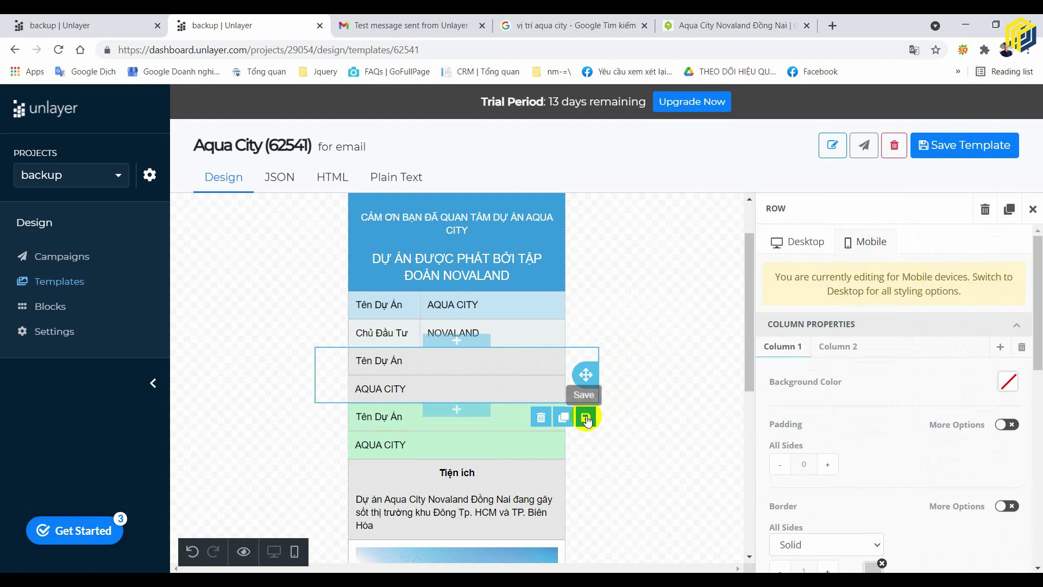
click(541, 417)
click(735, 424)
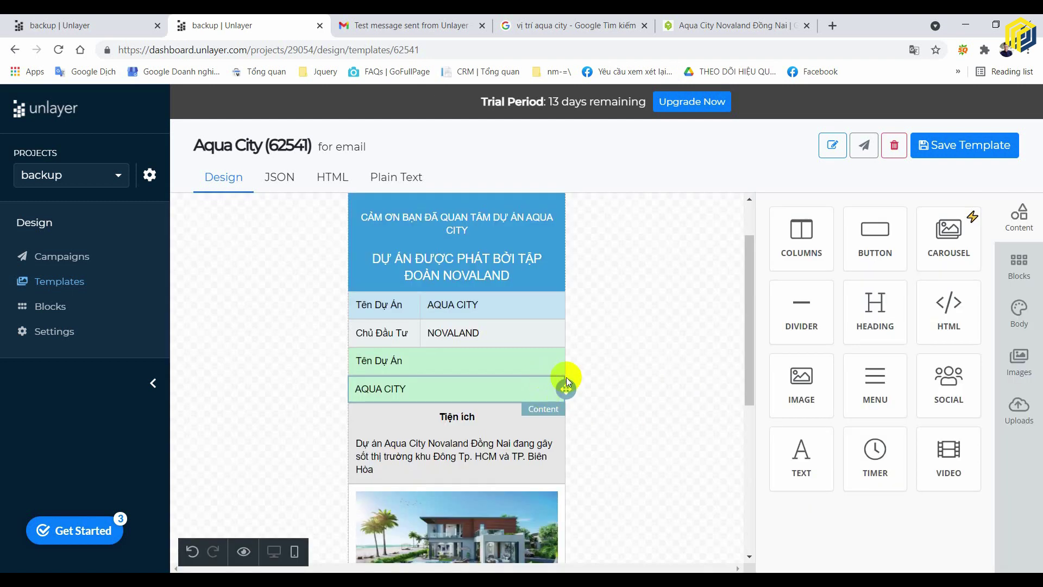
click(567, 378)
click(540, 417)
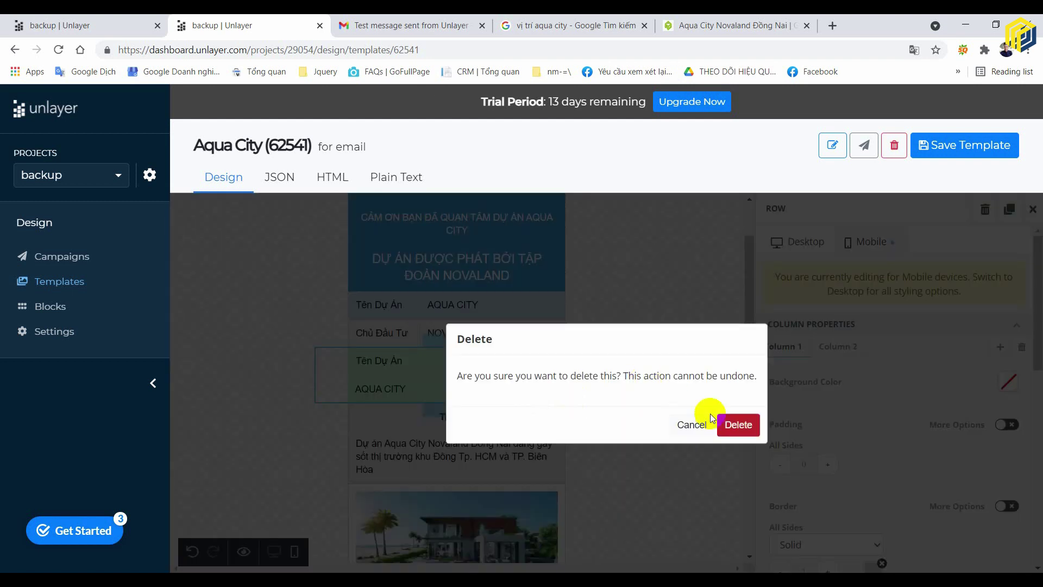
click(716, 422)
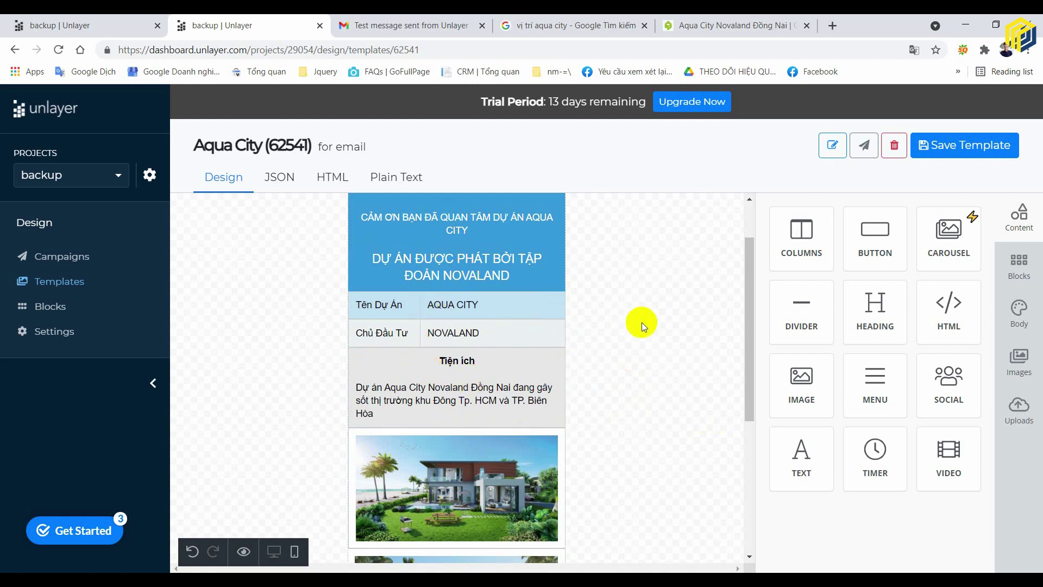
scroll(640, 322, down, 3)
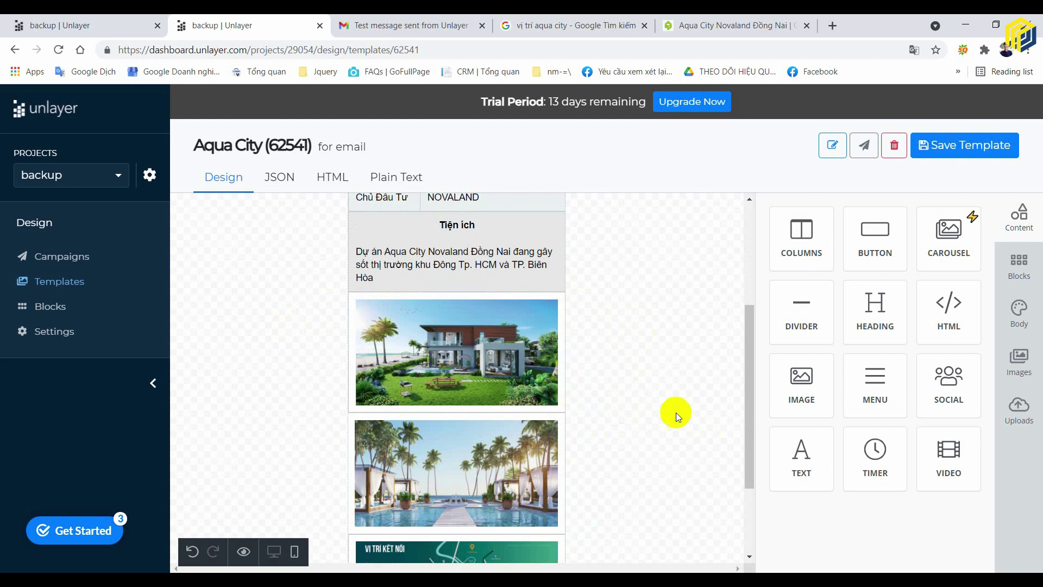
- Switch the Aqua City preview to desktop width and scroll through the layout to review it
scroll(676, 413, down, 3)
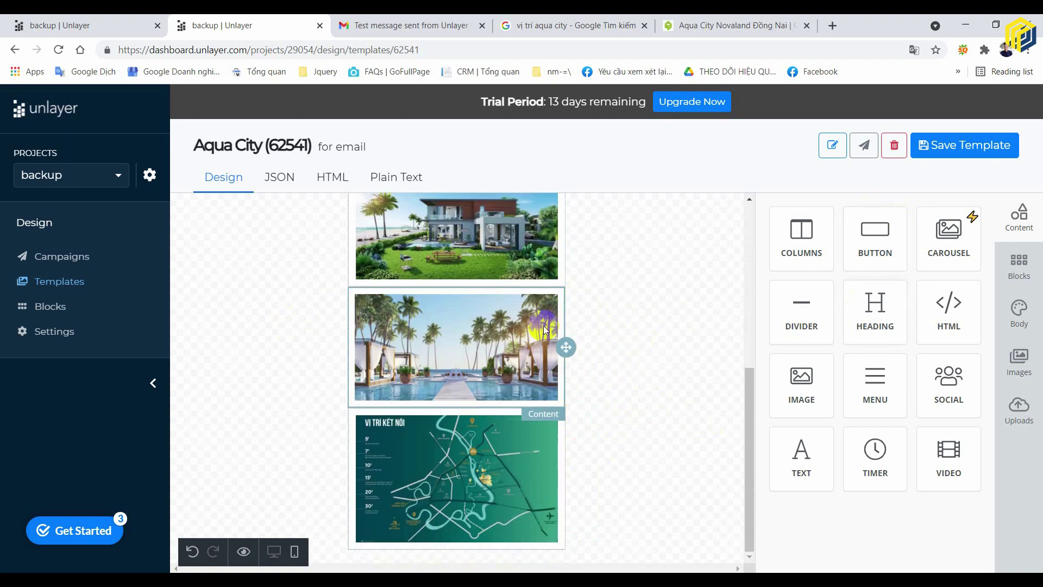
scroll(484, 304, up, 4)
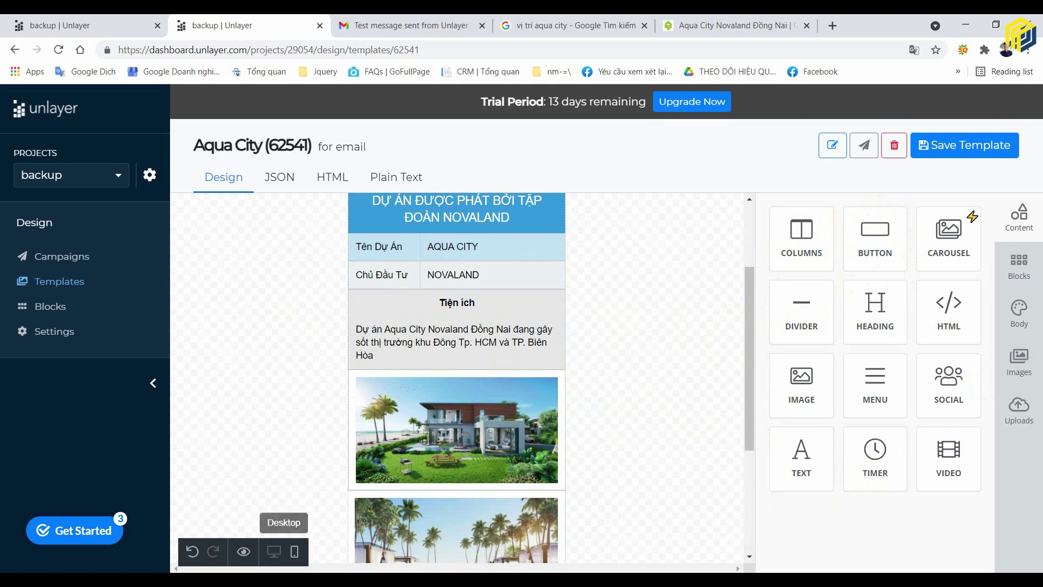
click(274, 552)
scroll(509, 476, down, 3)
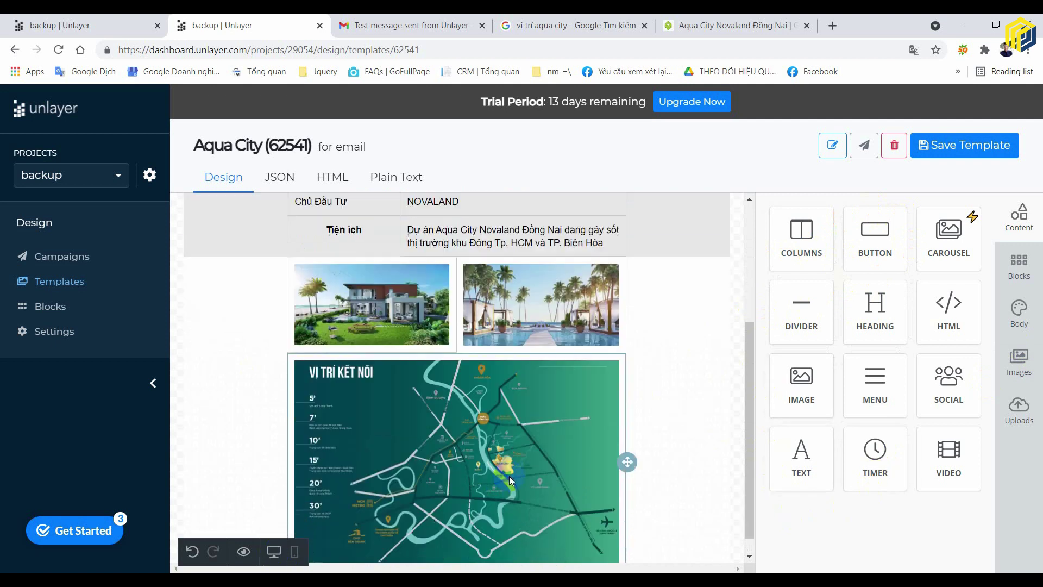
scroll(488, 380, up, 2)
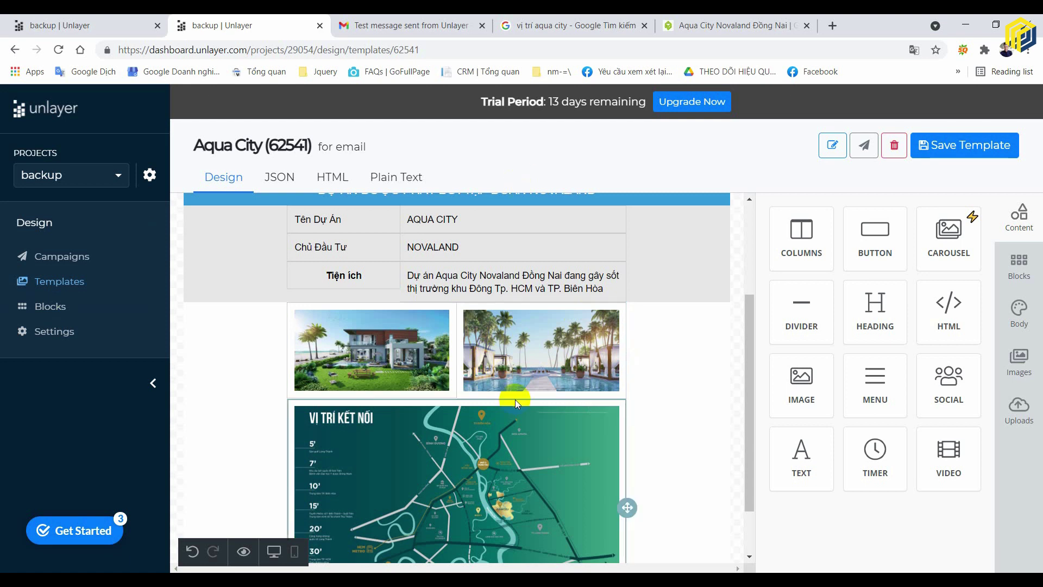
scroll(515, 404, up, 3)
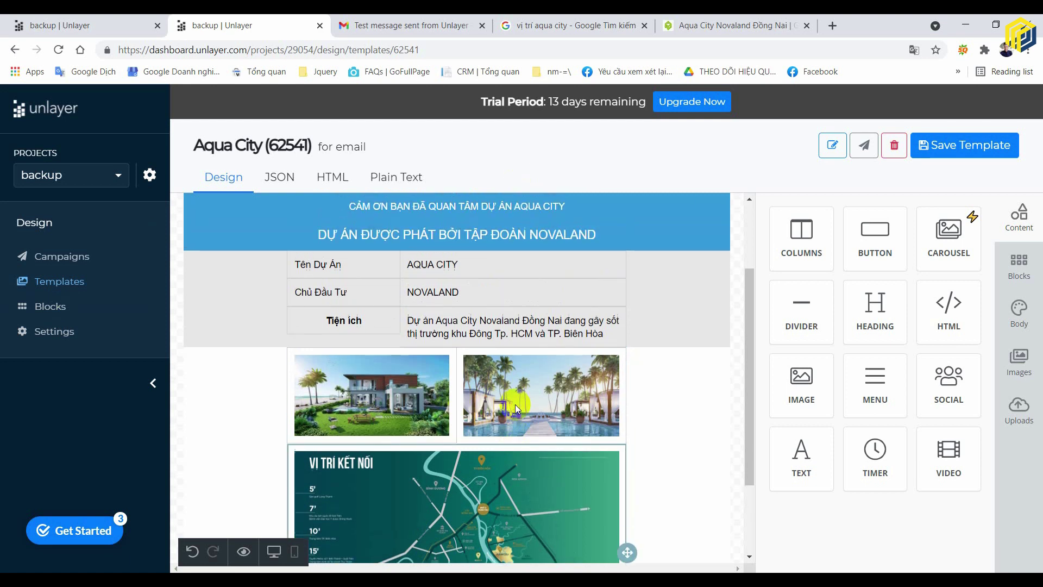
scroll(668, 540, down, 3)
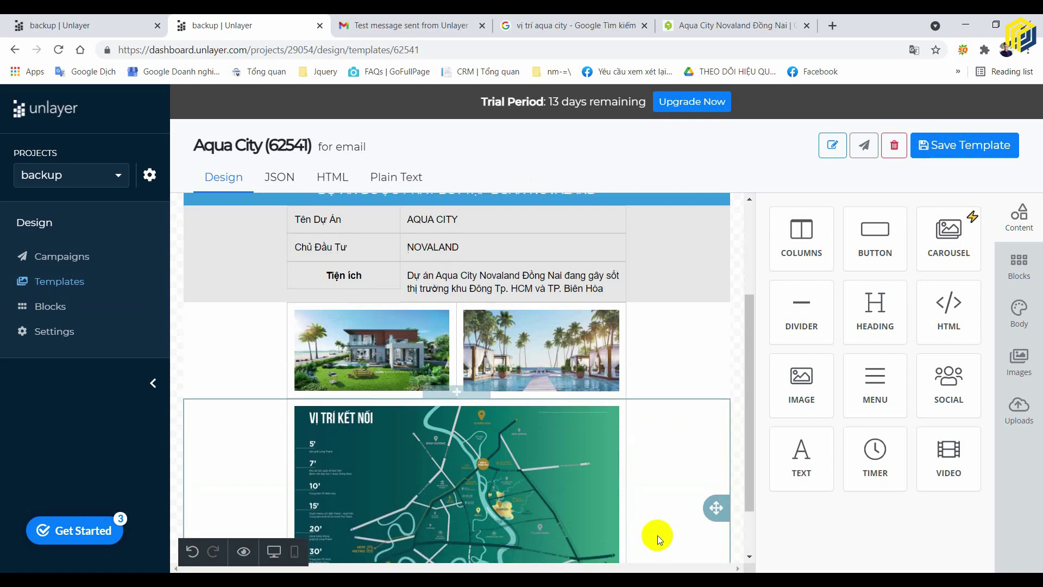
scroll(710, 424, up, 1)
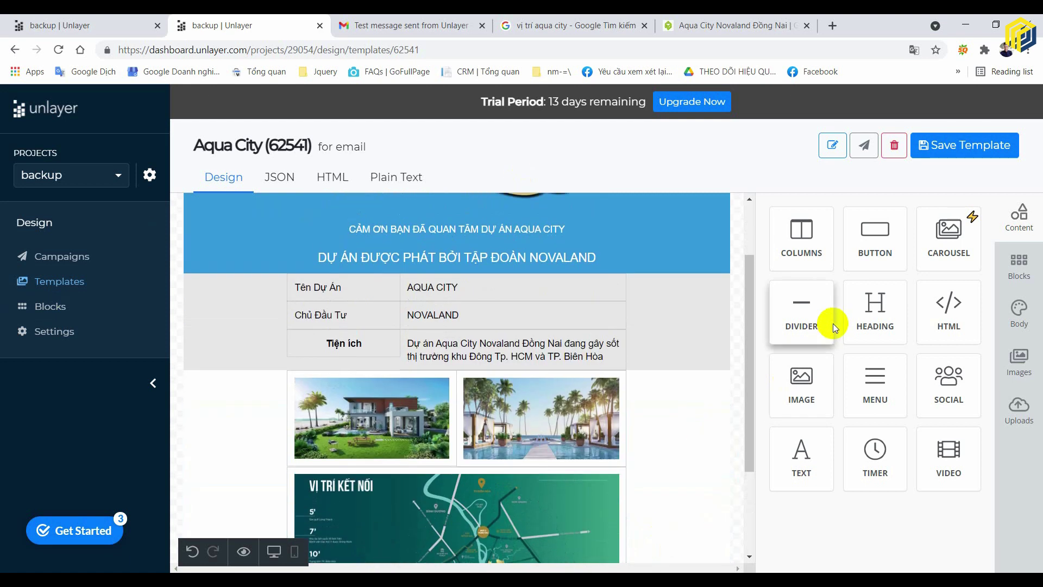
click(649, 354)
scroll(946, 374, down, 4)
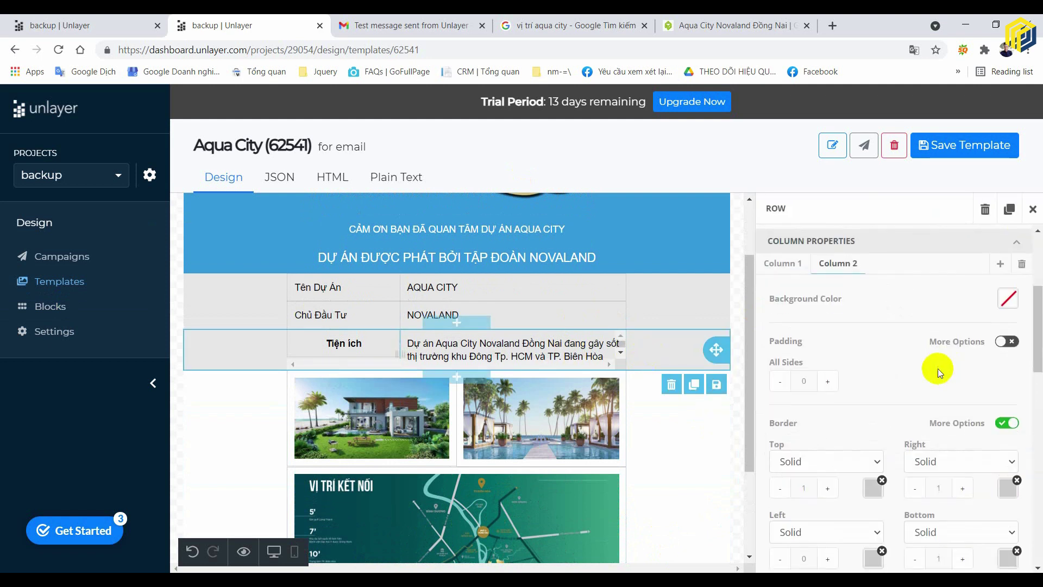
scroll(940, 368, down, 1)
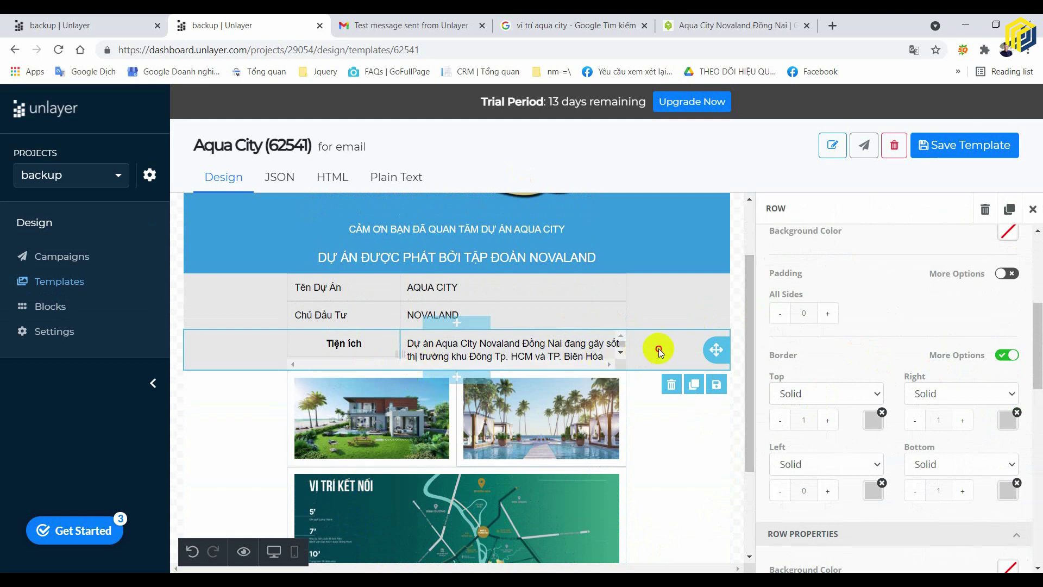
scroll(873, 291, up, 3)
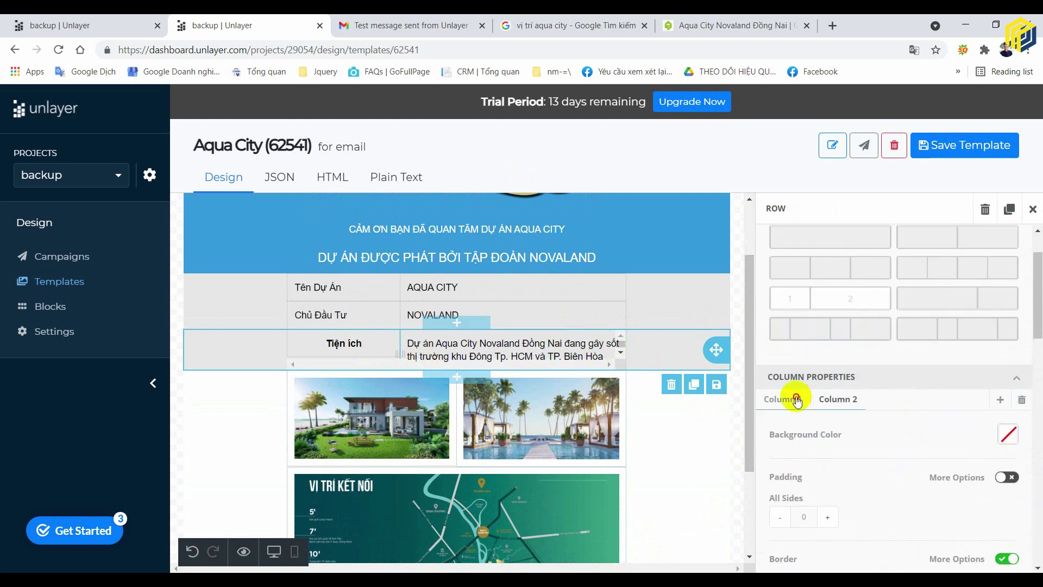
scroll(890, 369, down, 3)
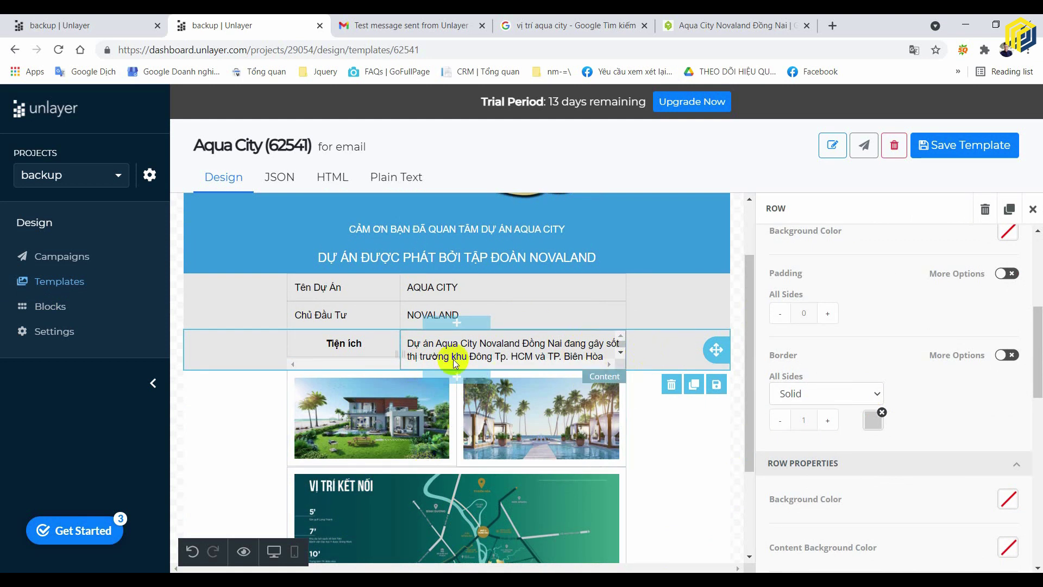
click(737, 348)
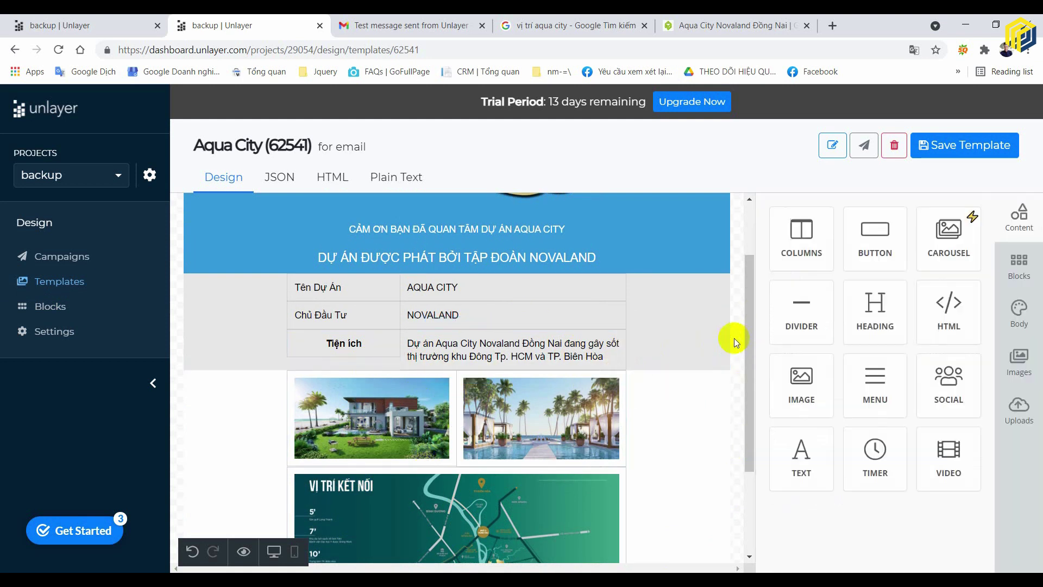
- Append 'Dự Aqua City' to the Tiện ích label and check the row in mobile and desktop views
click(372, 344)
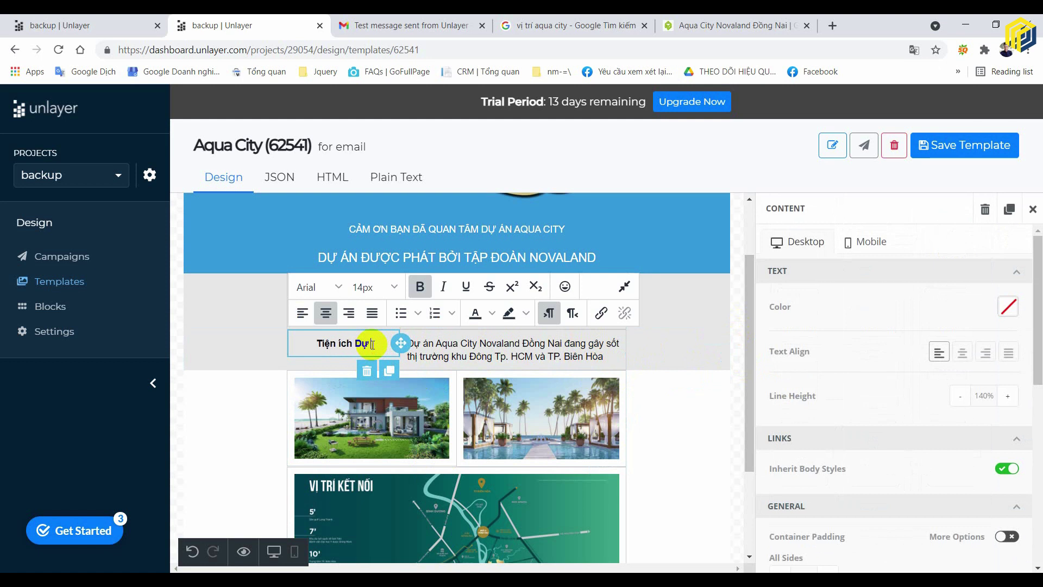
text(Dự Aqua City)
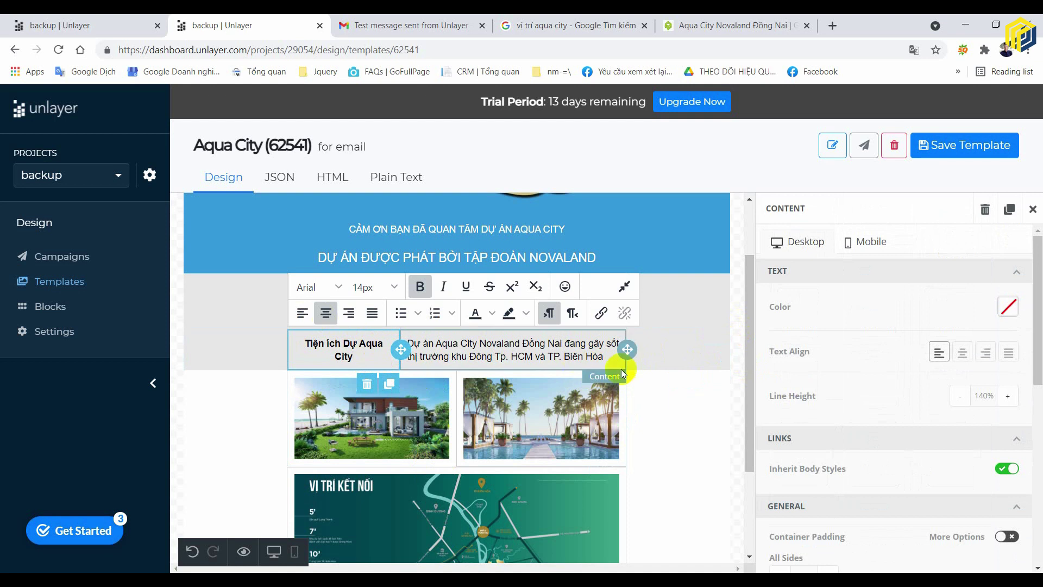
click(689, 349)
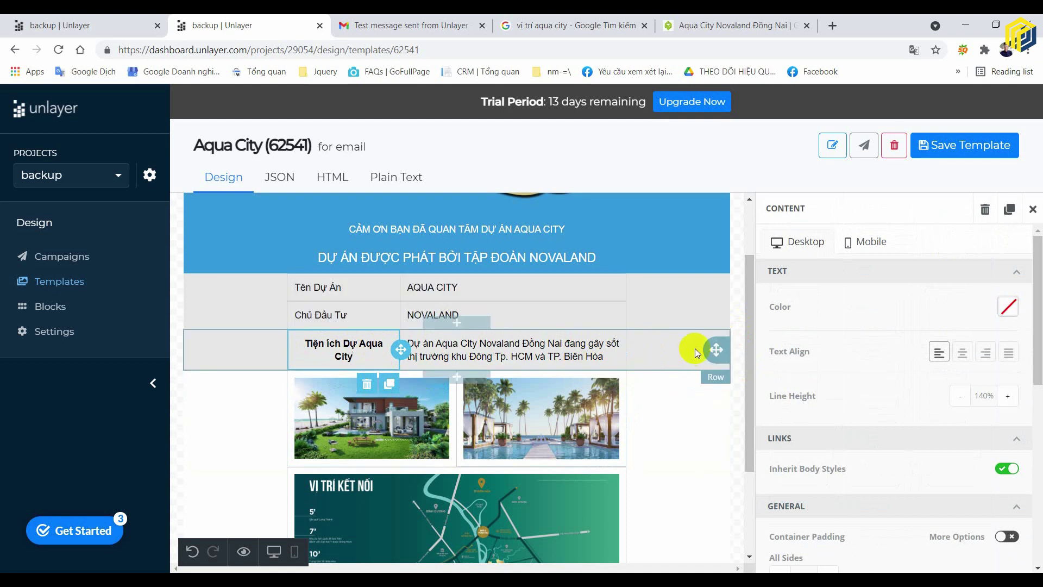
click(684, 449)
click(682, 539)
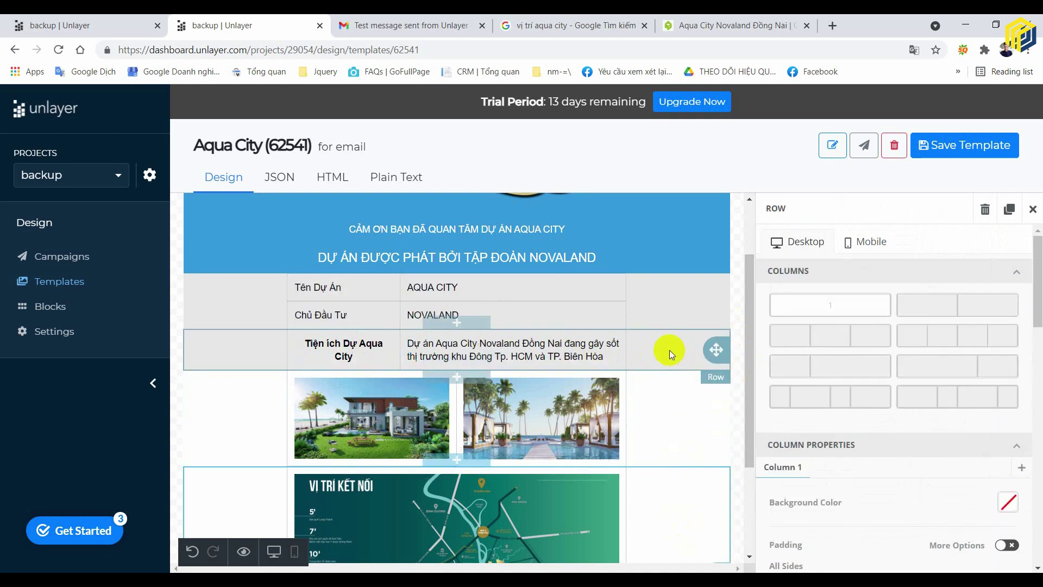
click(864, 242)
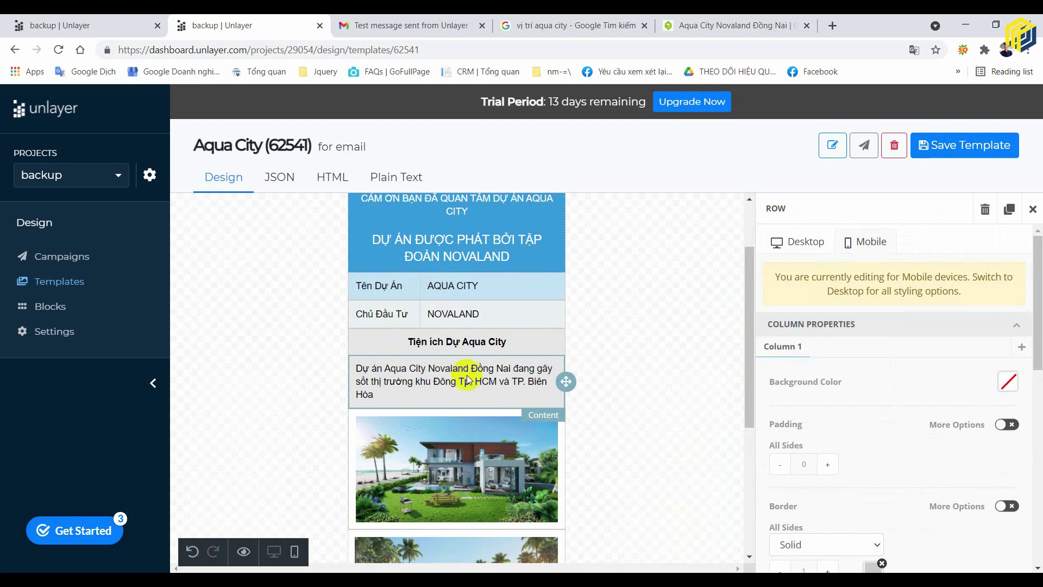
click(794, 242)
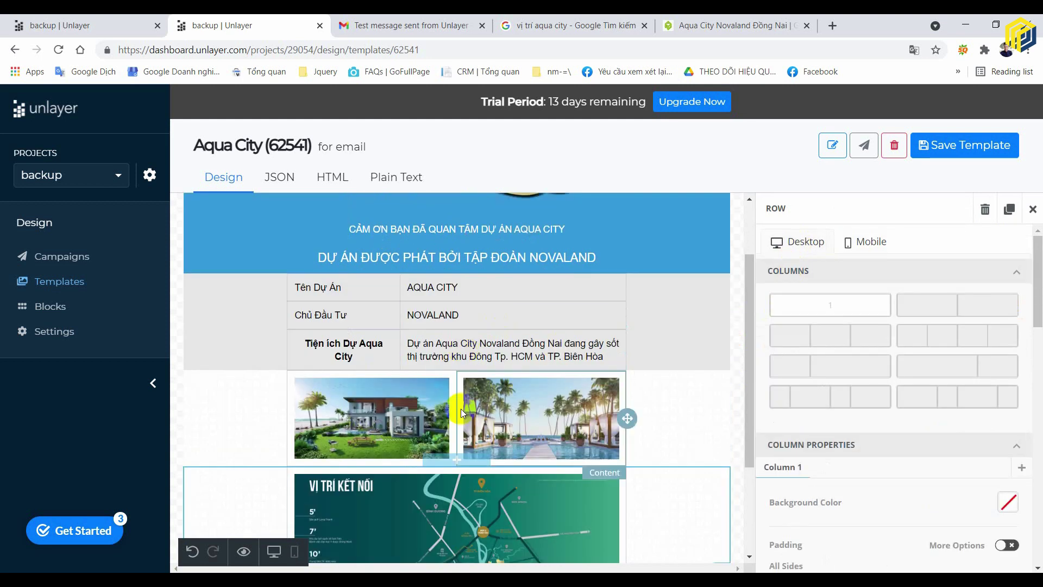
click(361, 354)
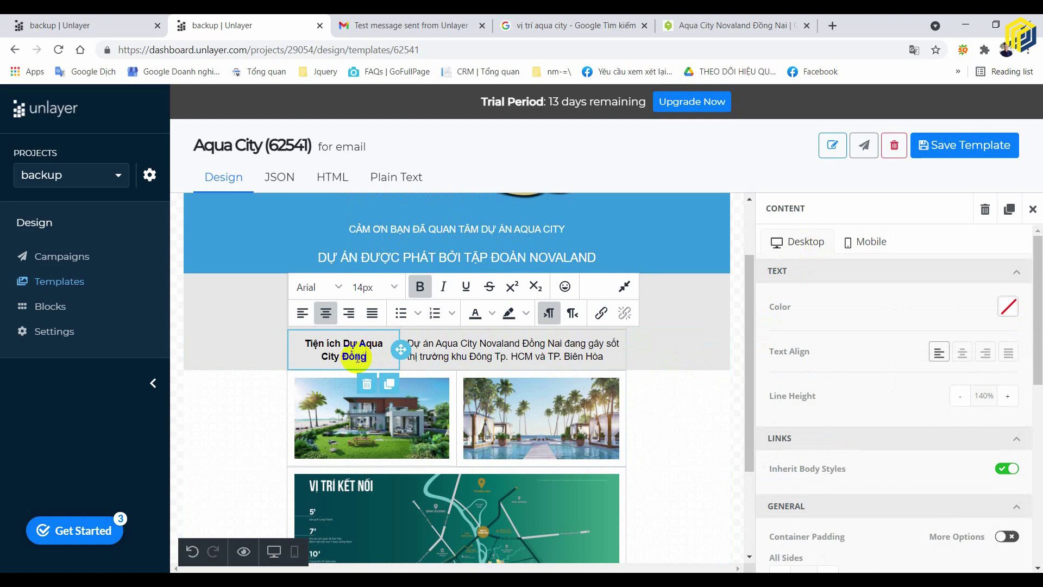
click(680, 357)
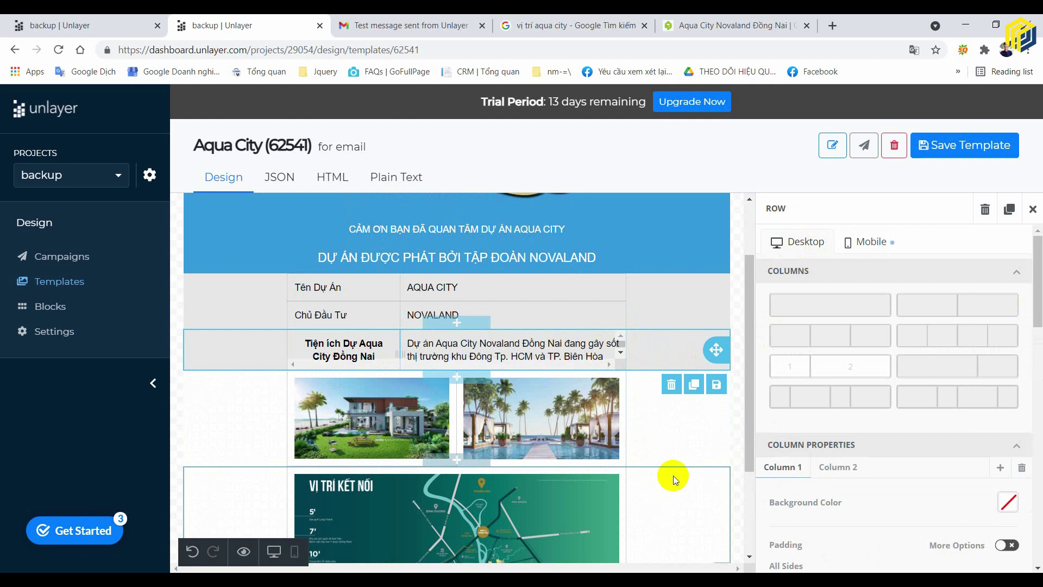
- Select the two-photo row, preview it in mobile layout and try its 'Do Not Stack on Mobile' setting
scroll(646, 389, down, 1)
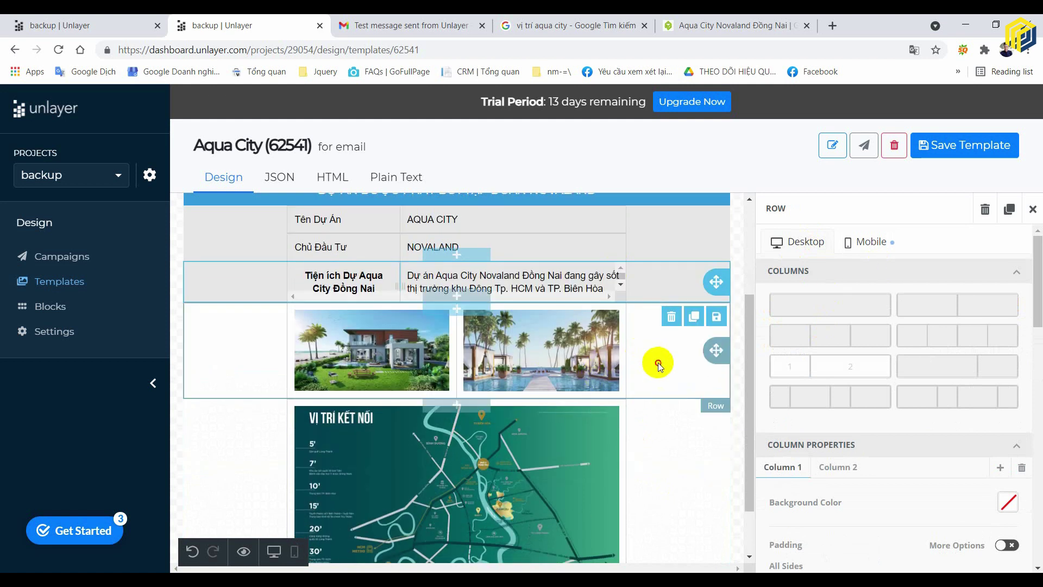
click(658, 363)
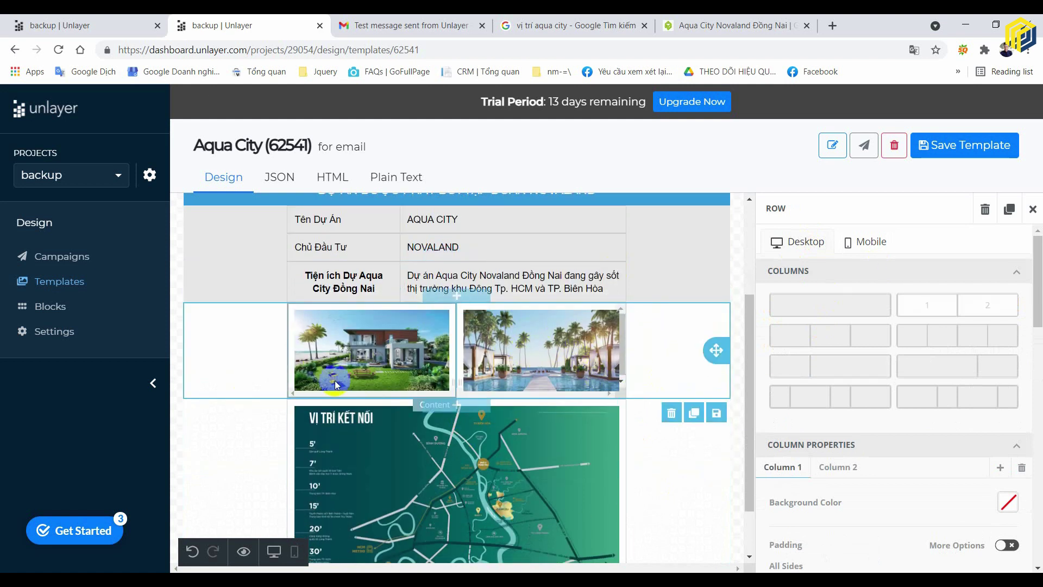
click(863, 251)
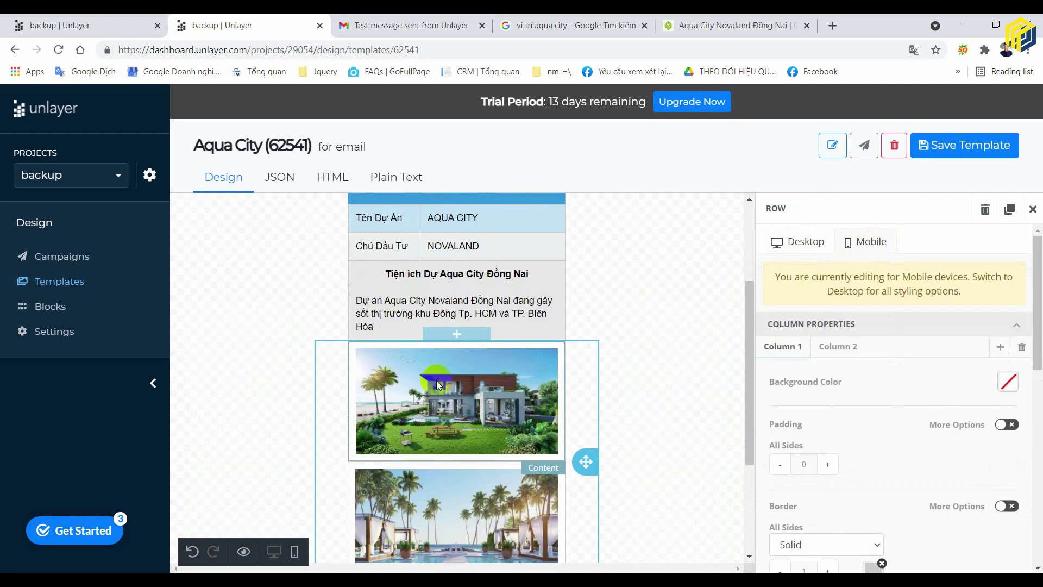
scroll(448, 384, down, 3)
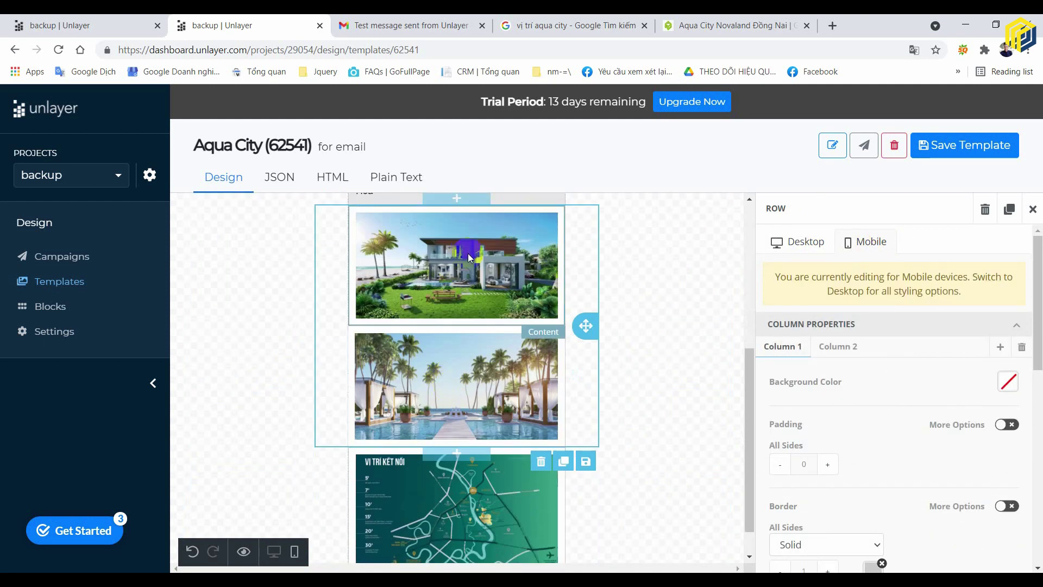
click(675, 336)
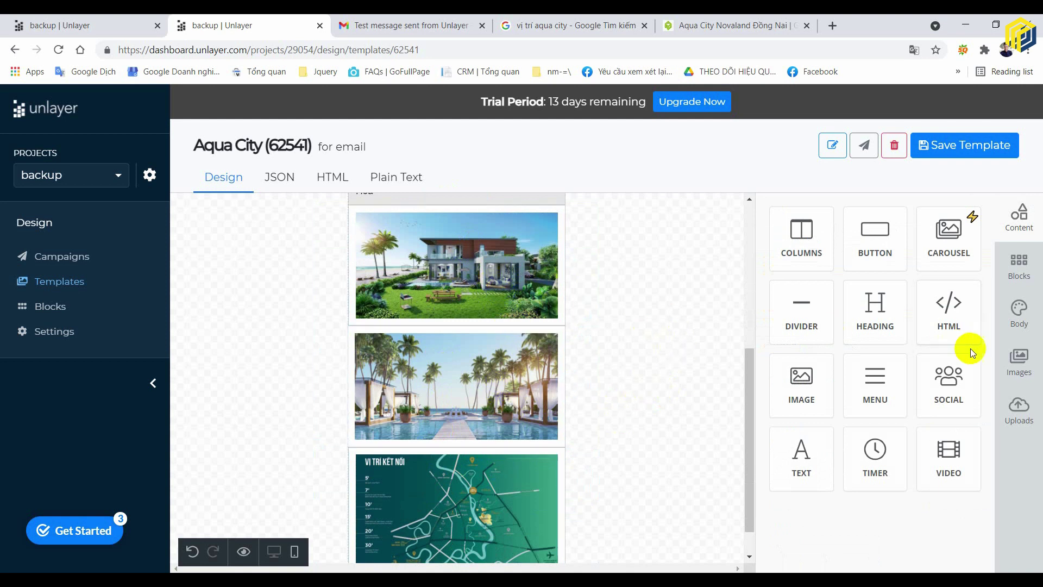
click(581, 328)
scroll(923, 505, down, 6)
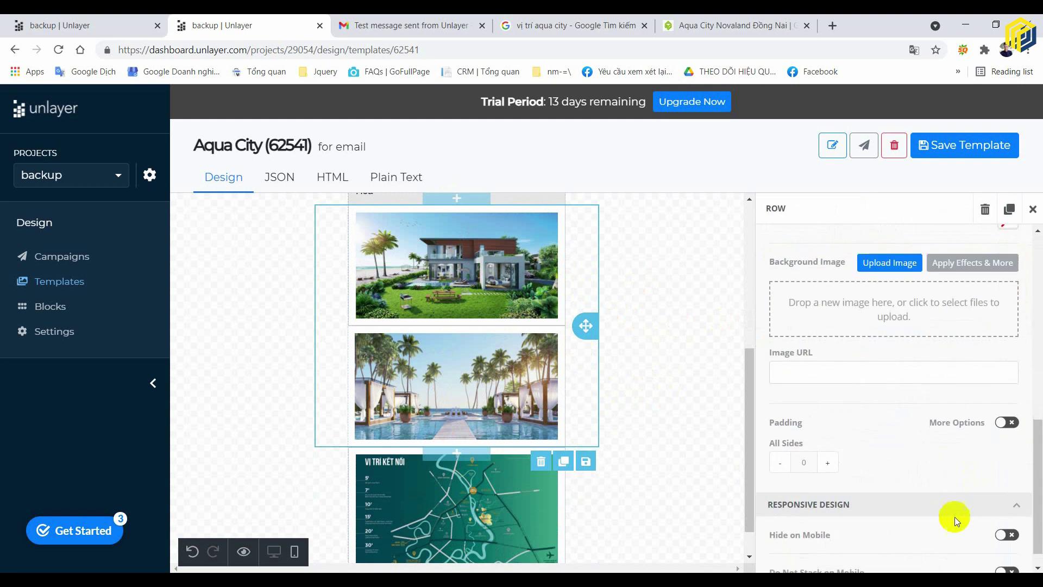
click(1006, 550)
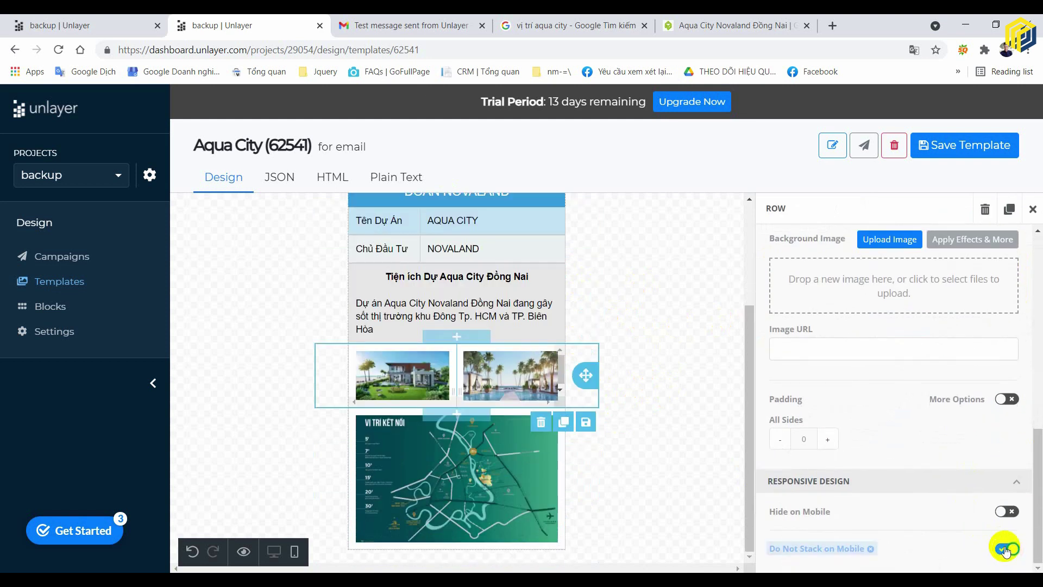
click(671, 380)
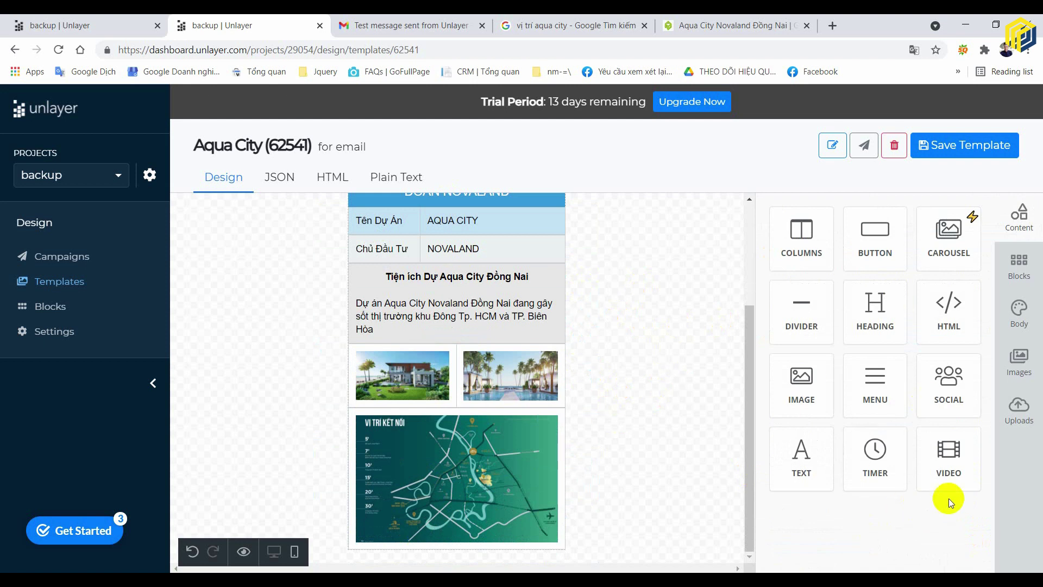
- Turn off 'Do Not Stack on Mobile' in the row's mobile settings so the photos stack vertically
click(565, 380)
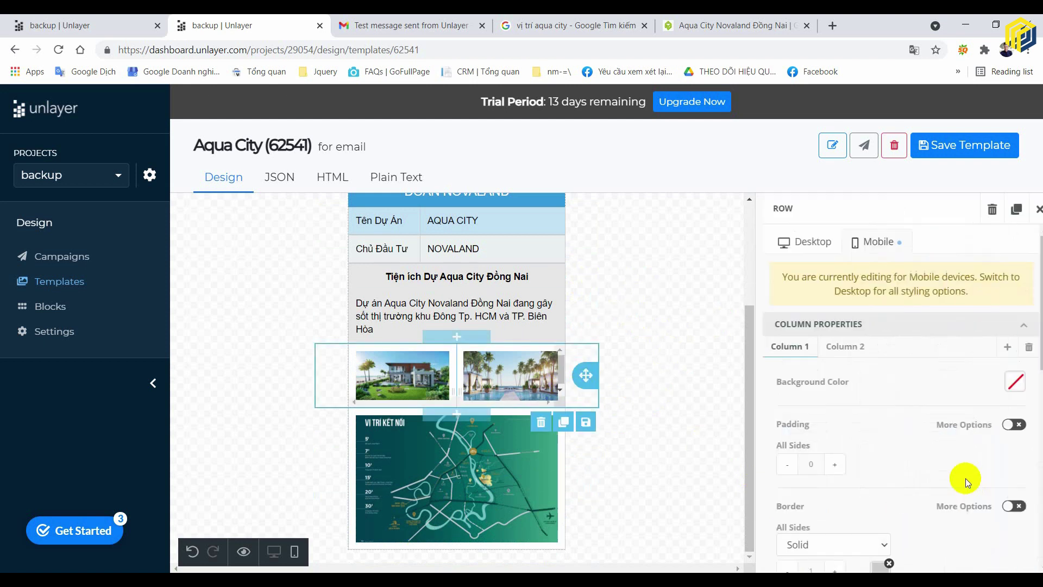
click(787, 248)
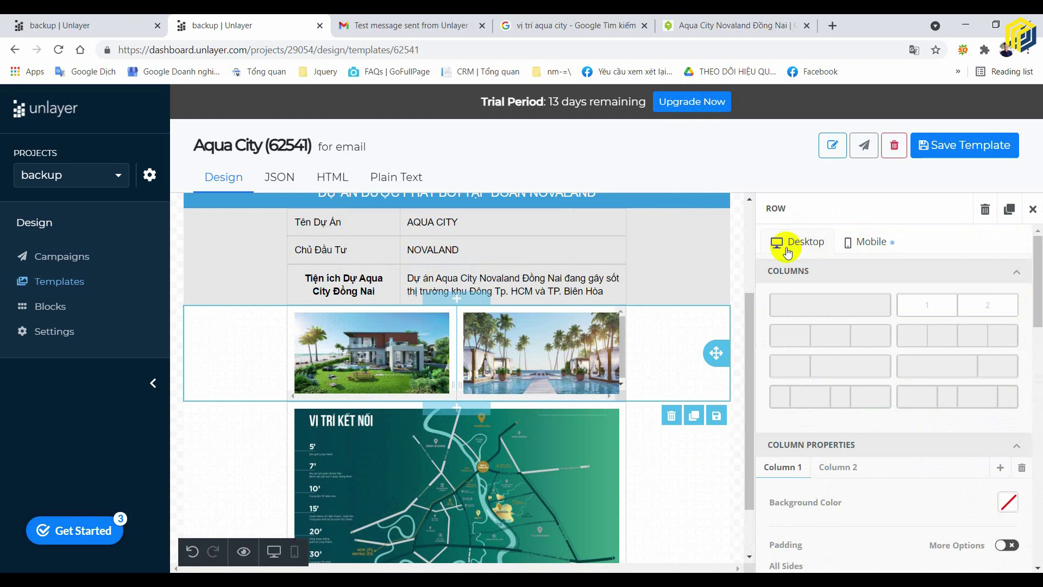
click(857, 243)
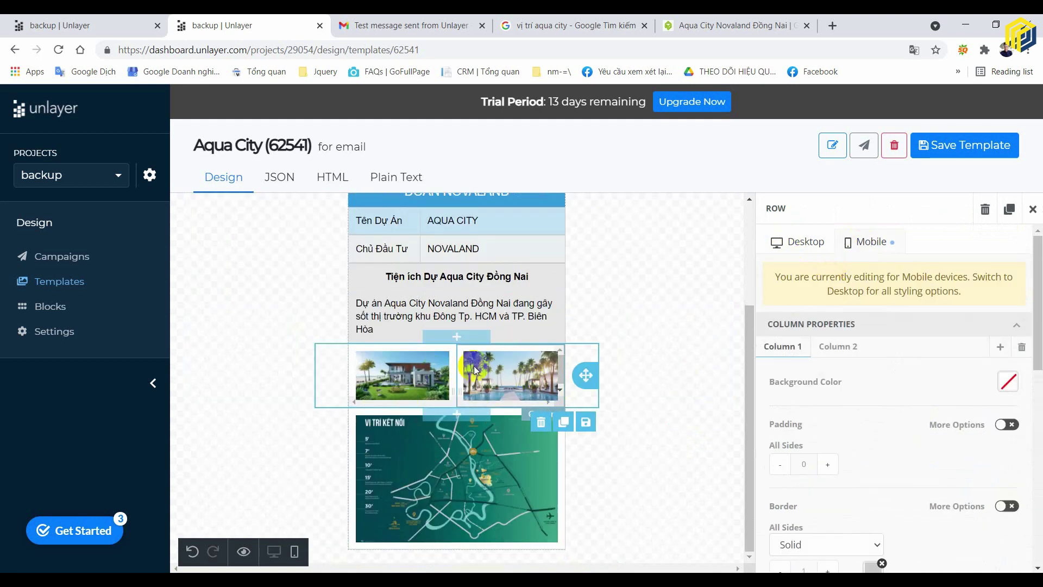
click(408, 381)
scroll(973, 440, down, 5)
click(1011, 550)
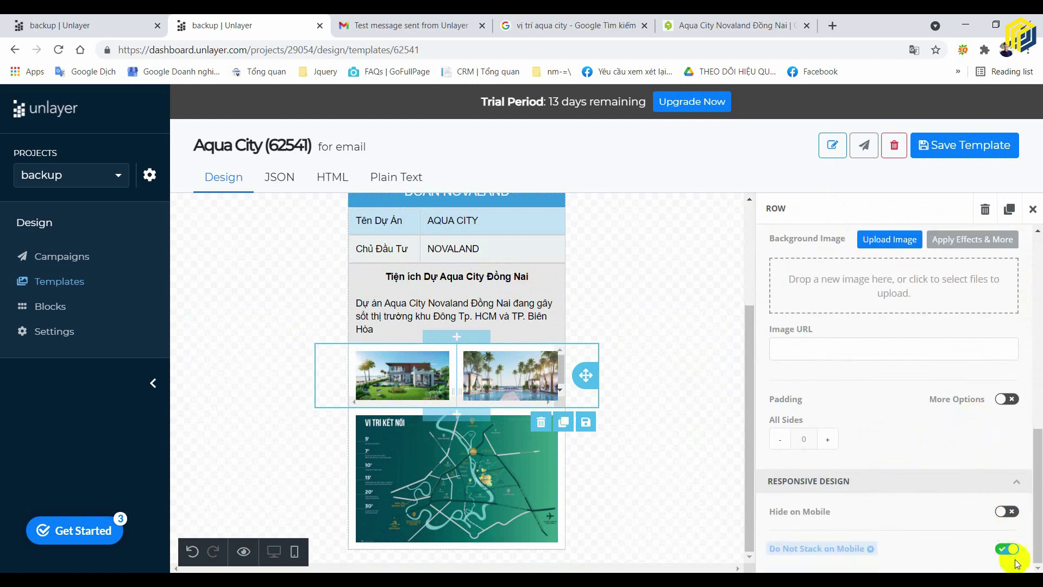
click(1009, 549)
scroll(543, 412, down, 1)
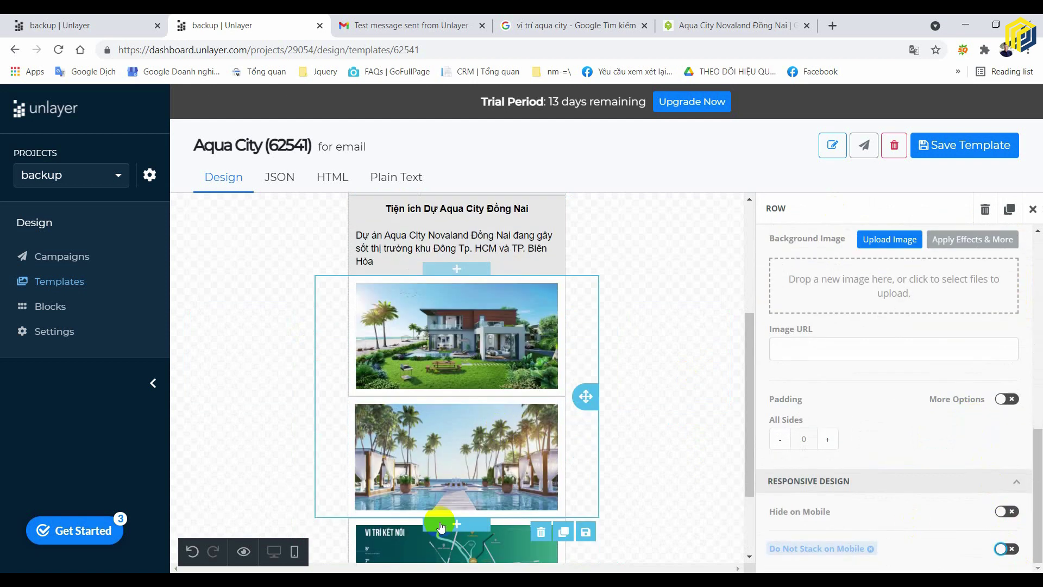
click(659, 429)
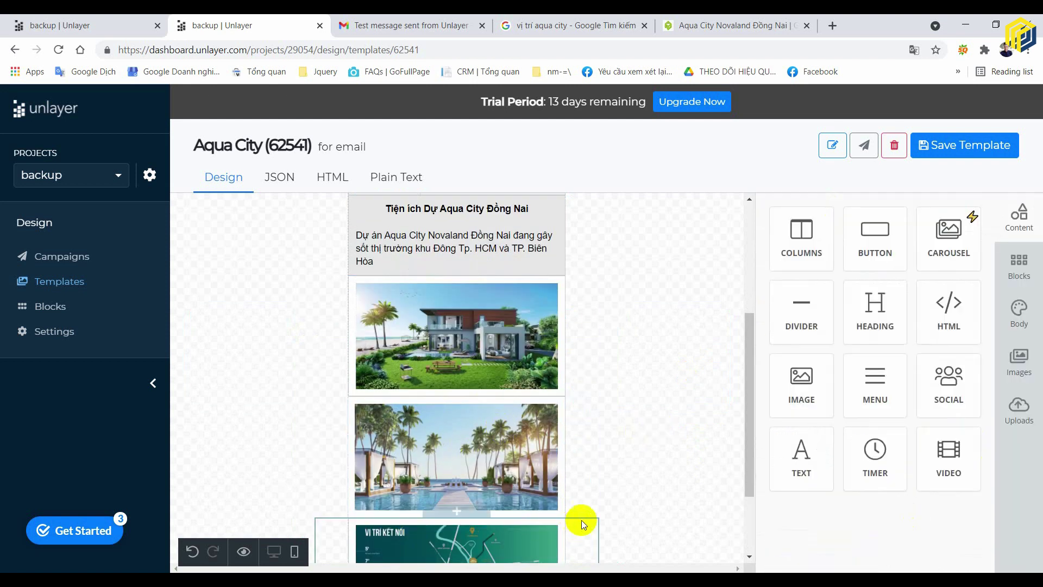
- Compare the photo row's column border settings and give Column 2 a 1 px left border
click(349, 439)
scroll(878, 335, down, 1)
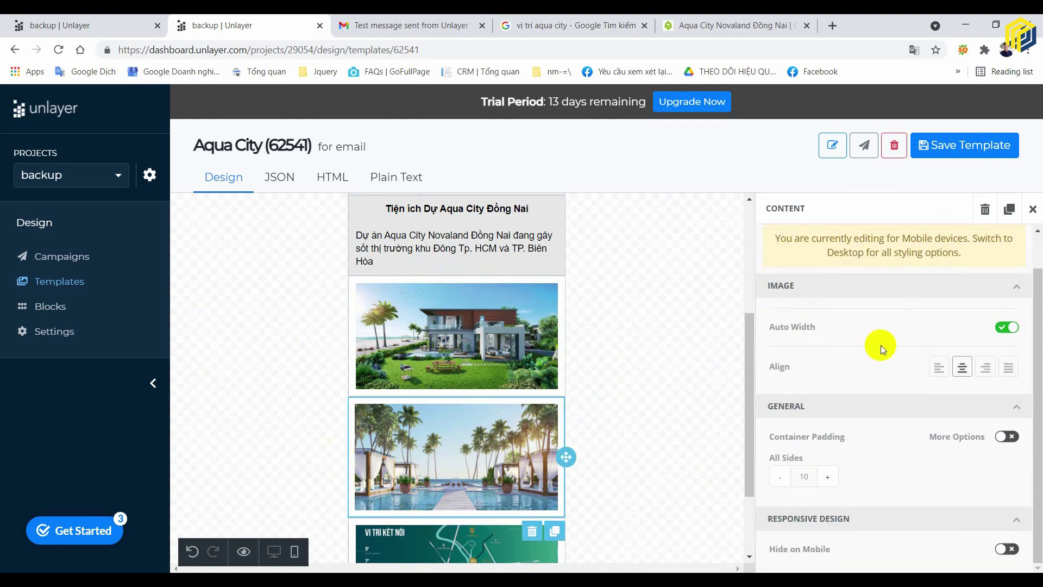
scroll(881, 342, up, 1)
scroll(842, 388, down, 1)
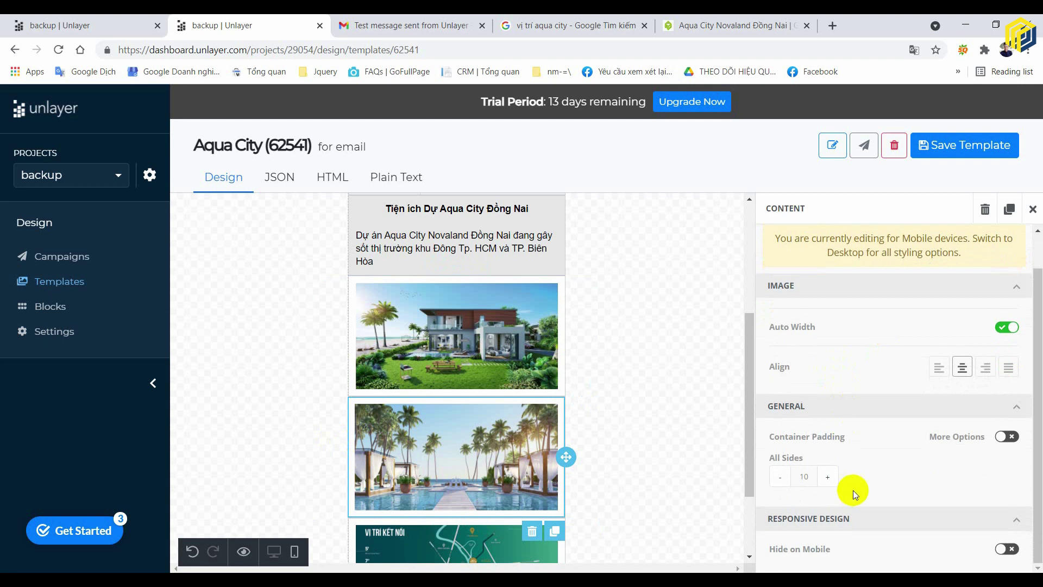
click(584, 418)
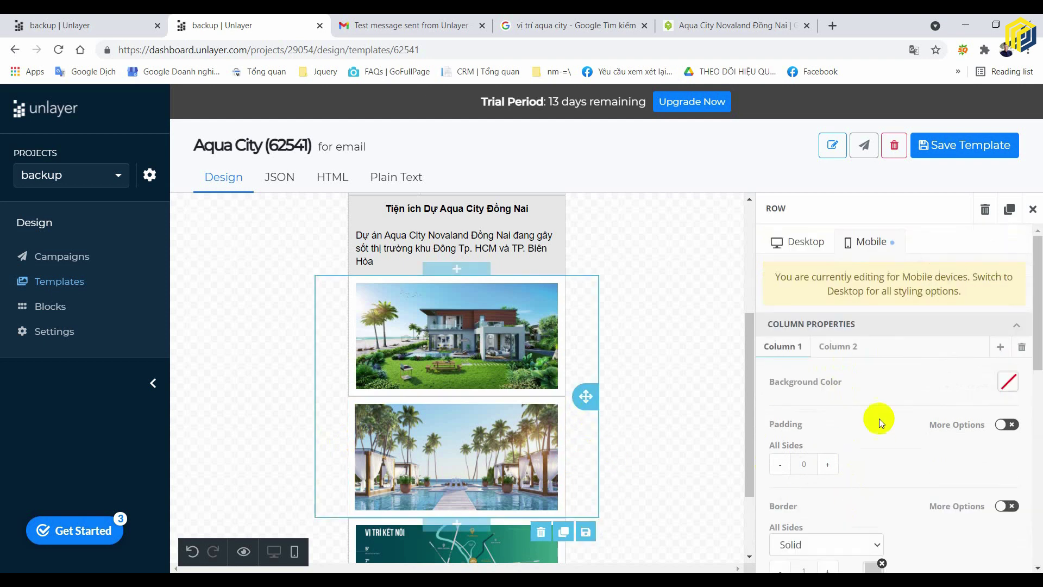
click(838, 350)
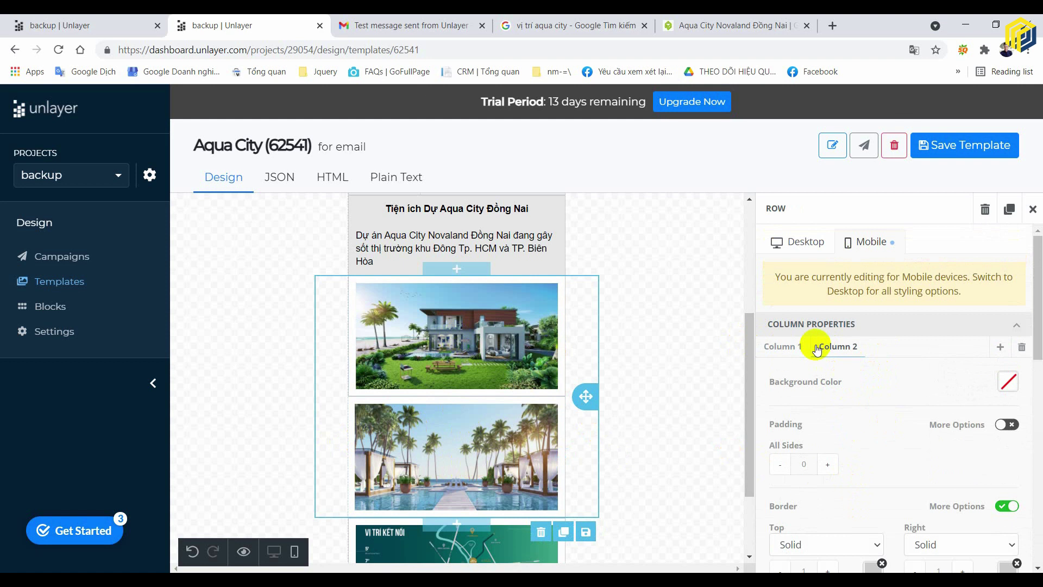
click(797, 347)
click(835, 347)
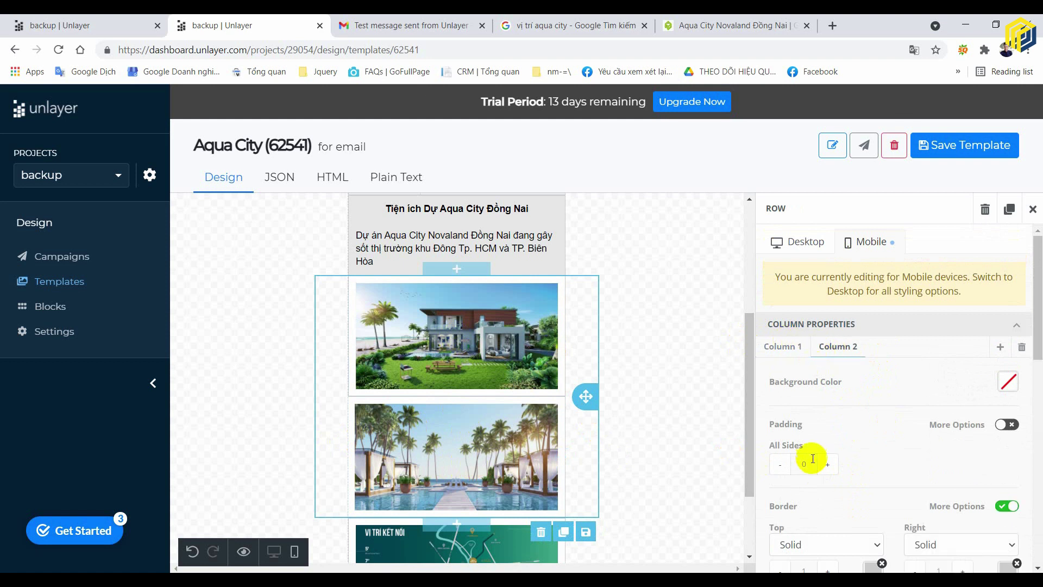
scroll(855, 414, down, 5)
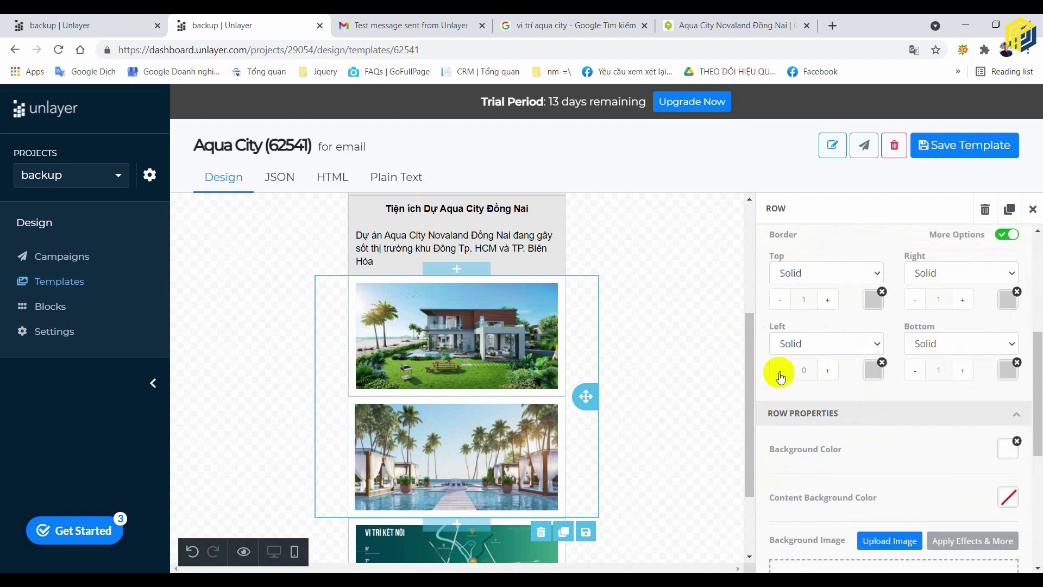
click(829, 372)
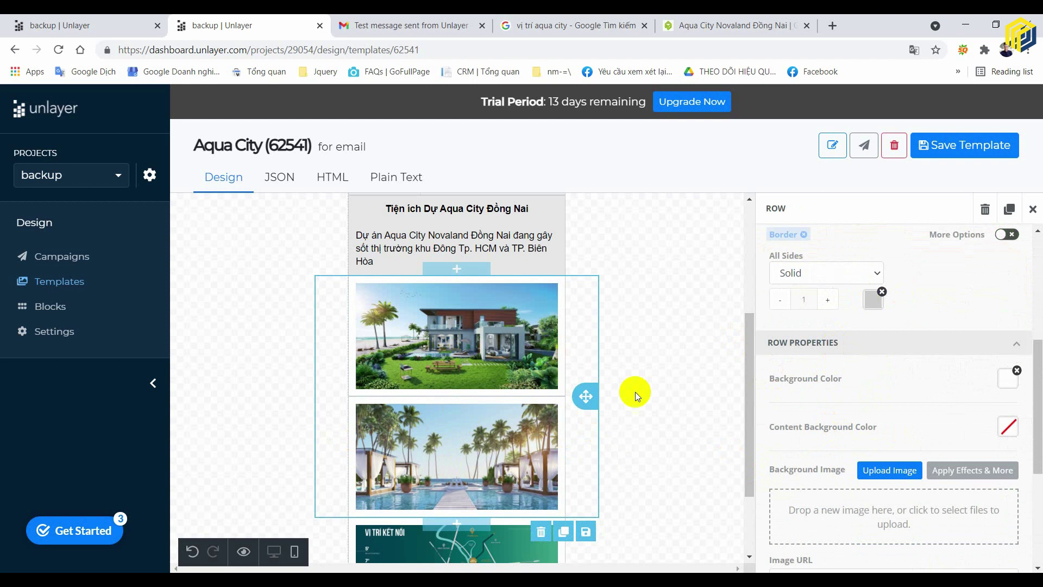
click(718, 419)
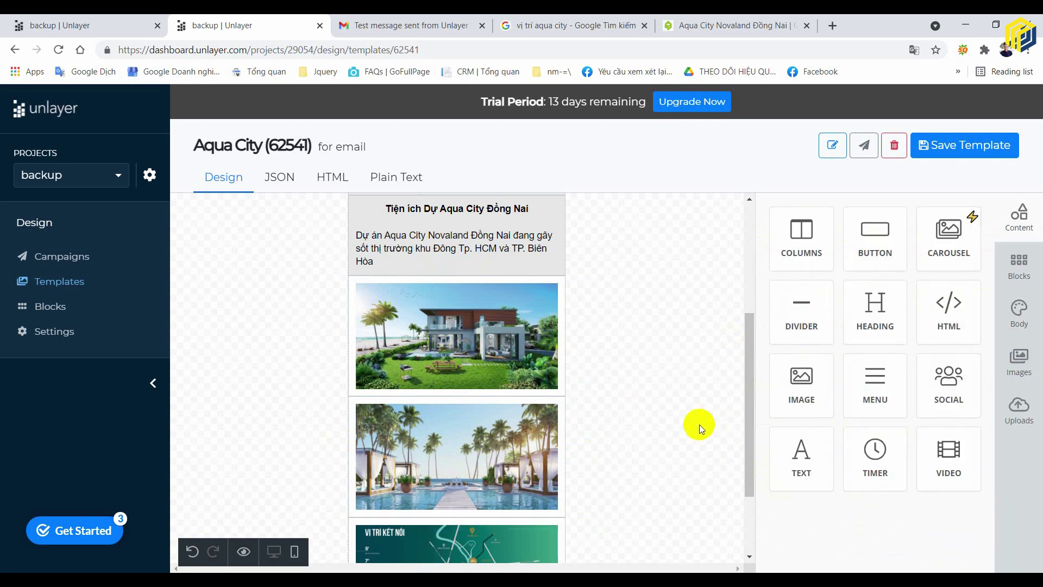
- Use separate per-side border widths on Column 2, keeping the top border at 1 px
click(558, 407)
scroll(884, 387, down, 1)
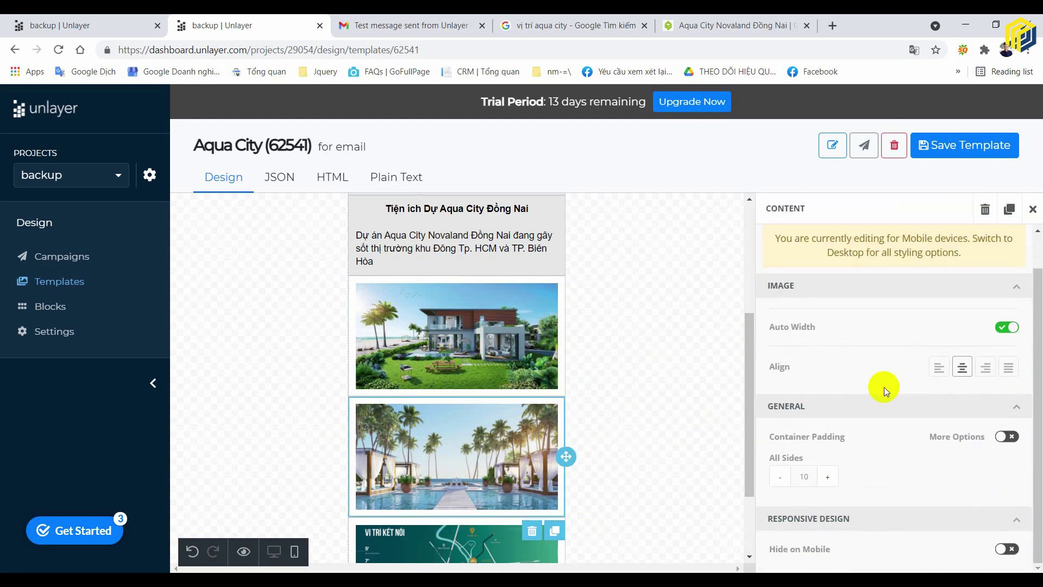
click(575, 426)
scroll(879, 380, down, 4)
click(1006, 302)
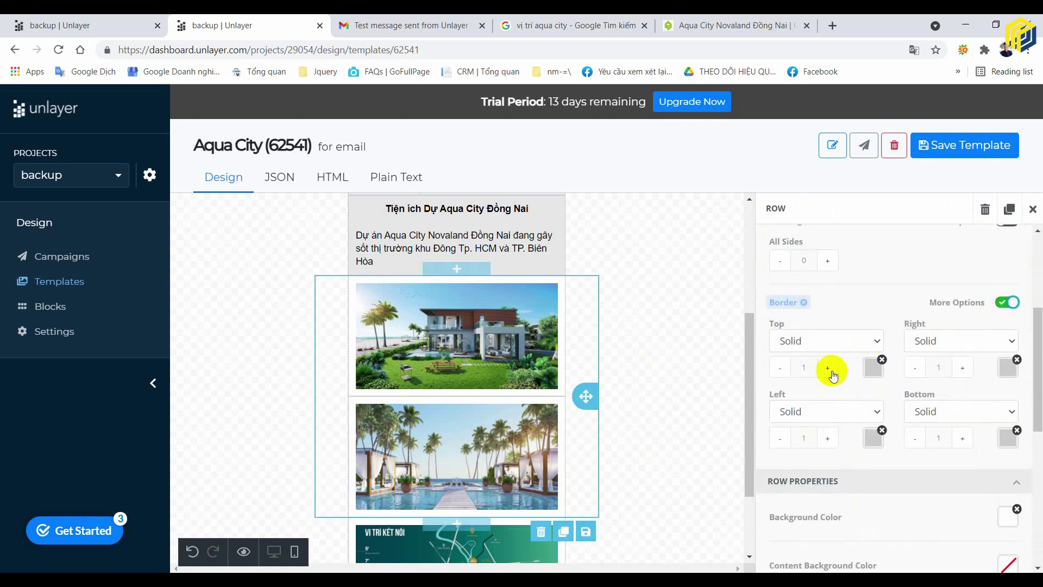
click(779, 367)
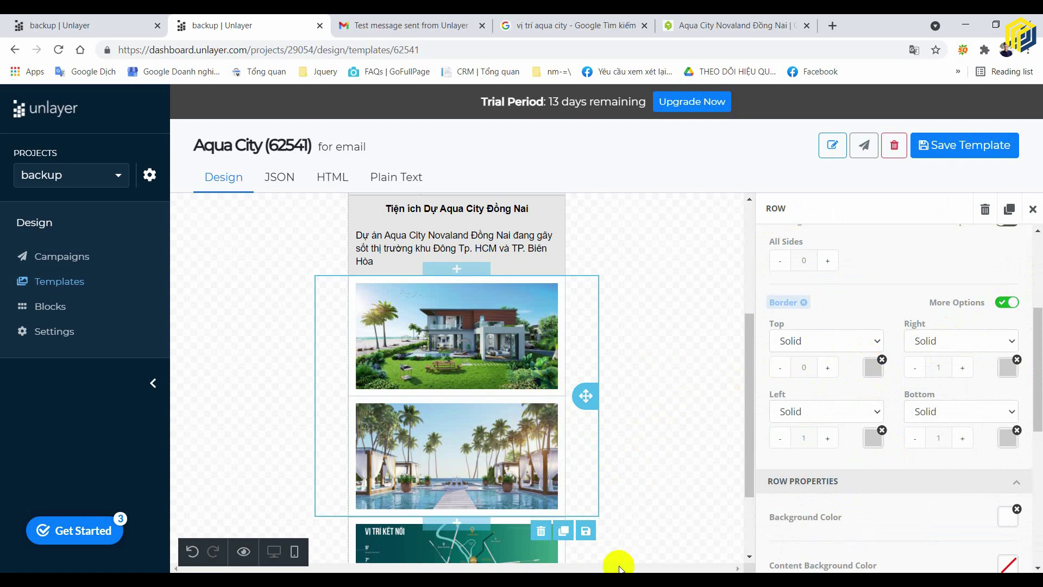
click(827, 367)
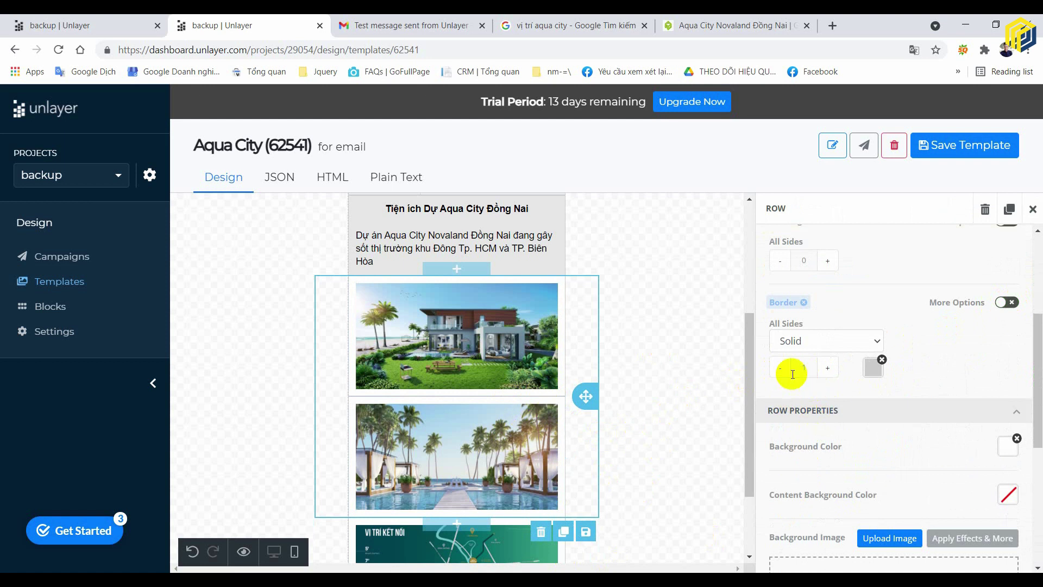
click(1007, 304)
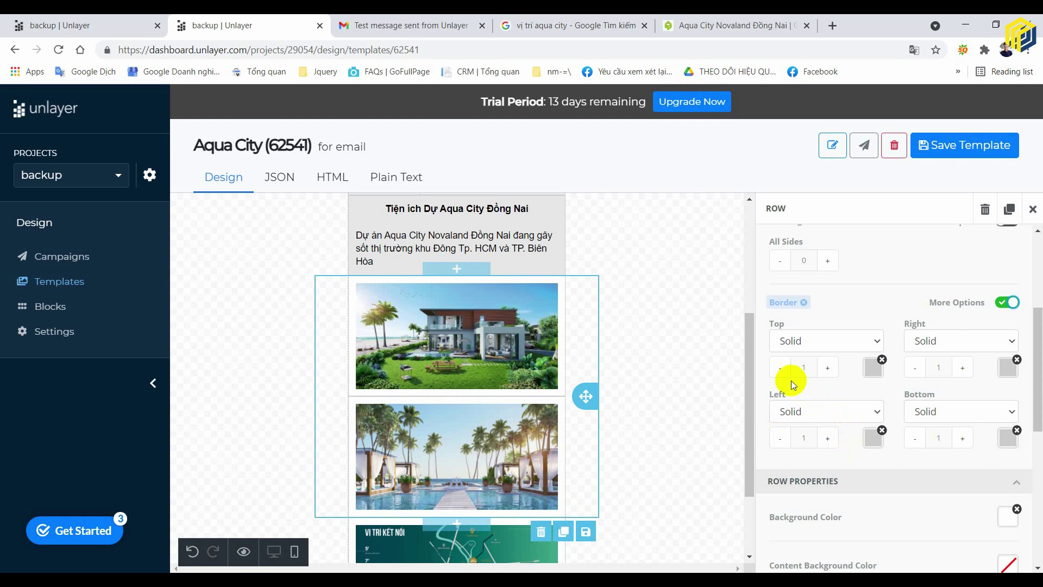
click(649, 426)
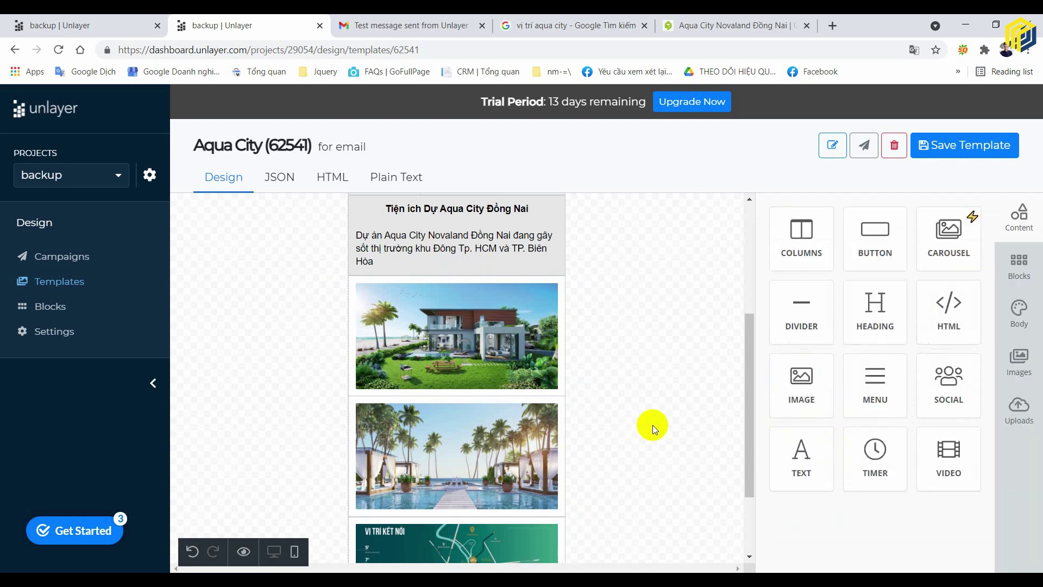
- Inspect the first photo's settings, then return the canvas to the desktop preview
scroll(655, 425, up, 1)
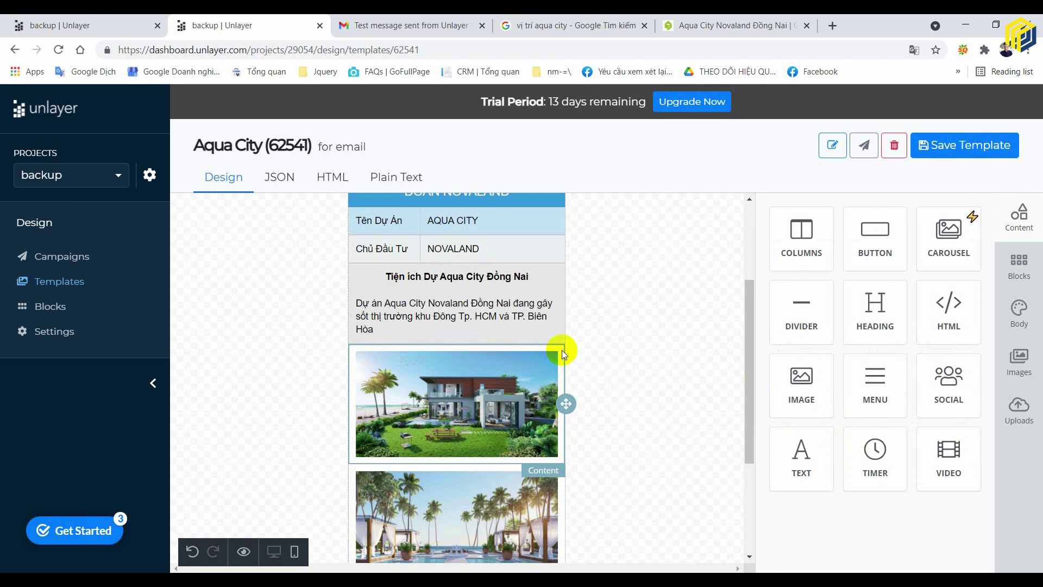
click(562, 350)
scroll(950, 417, down, 1)
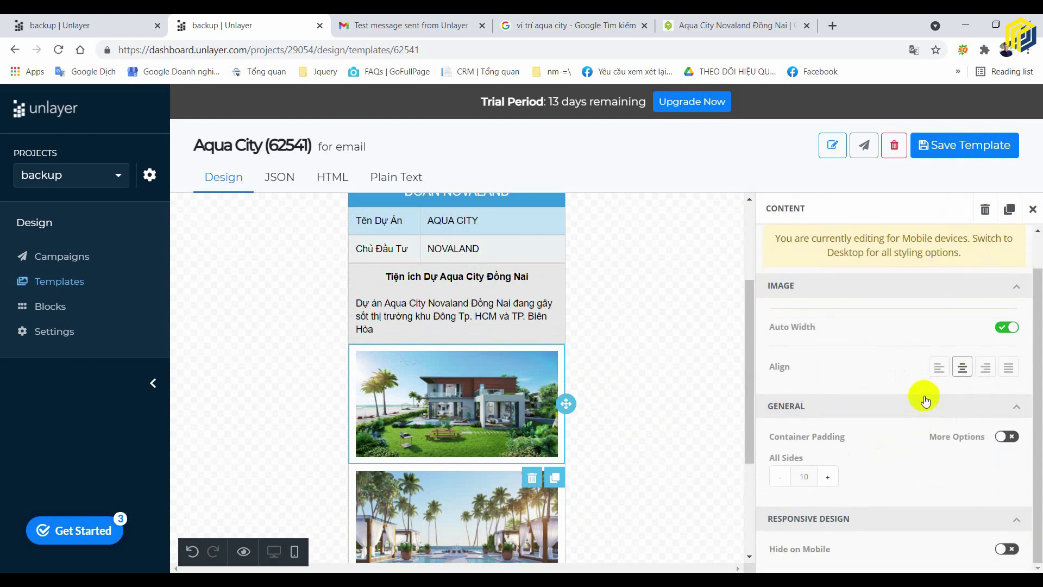
scroll(882, 459, up, 1)
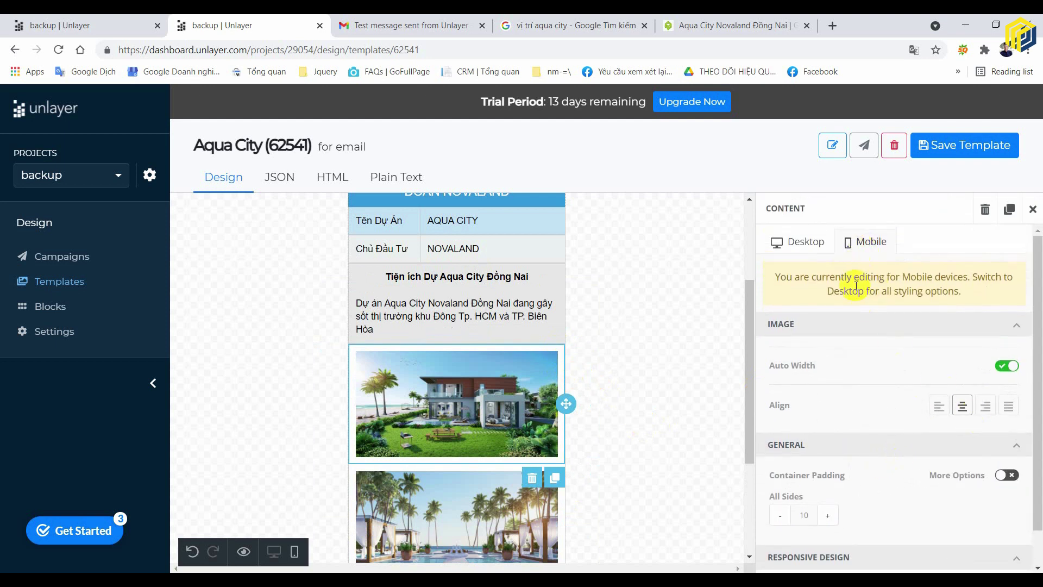
scroll(864, 399, down, 1)
click(668, 432)
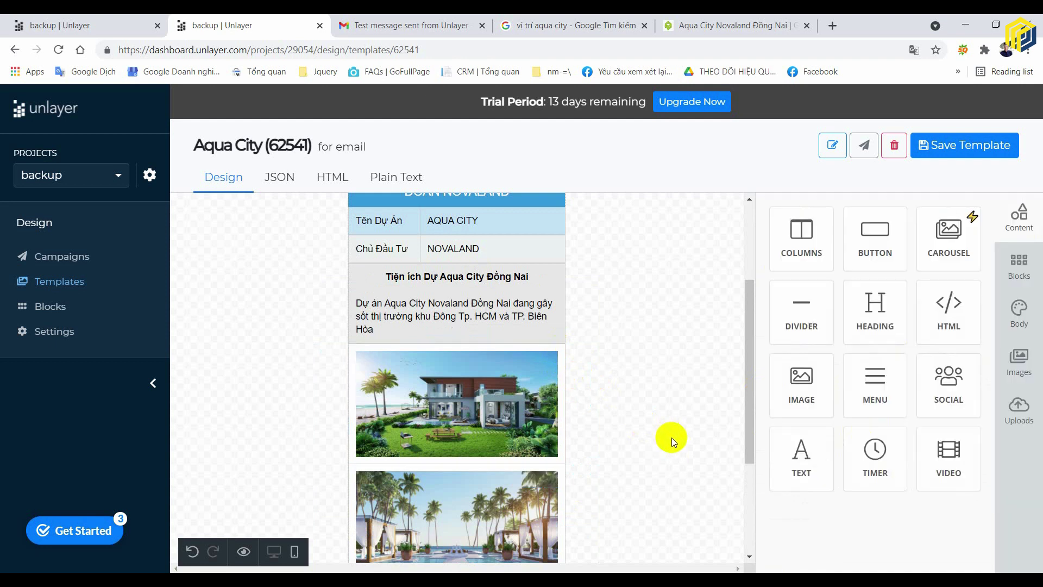
scroll(672, 437, down, 3)
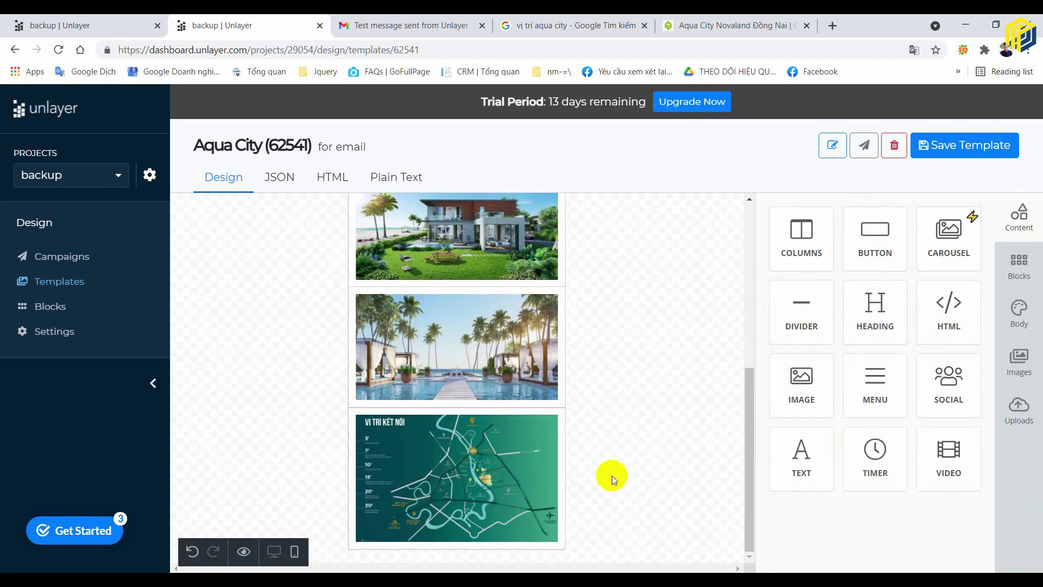
click(273, 551)
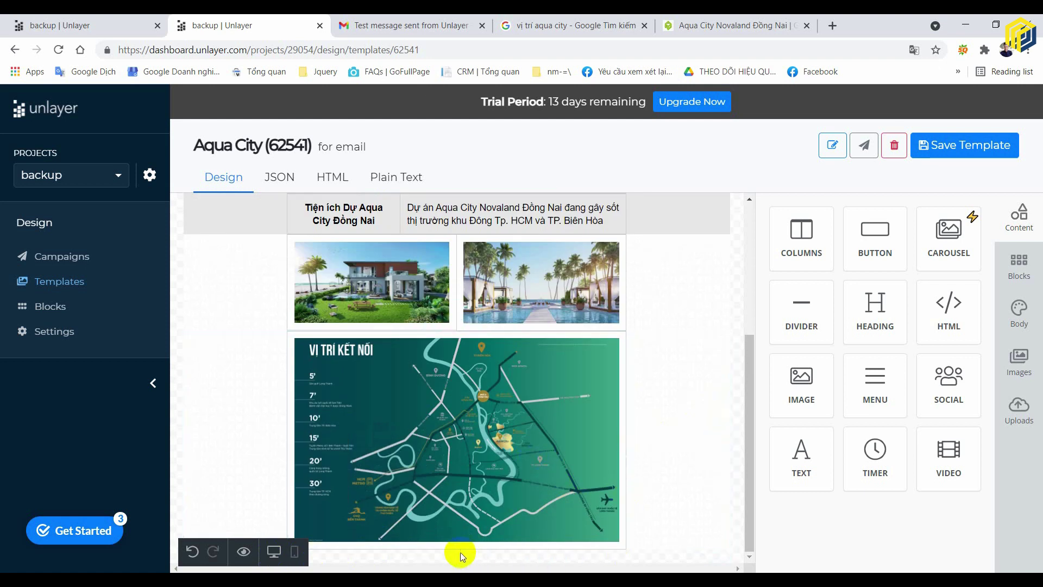
- Add an empty row below the location map and drop a text block into it
click(674, 508)
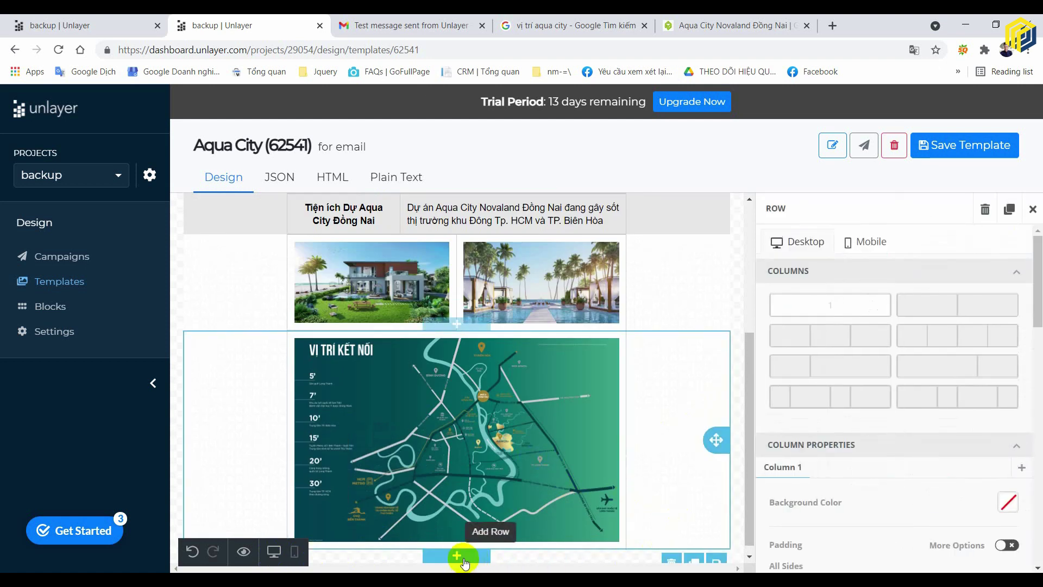
click(456, 555)
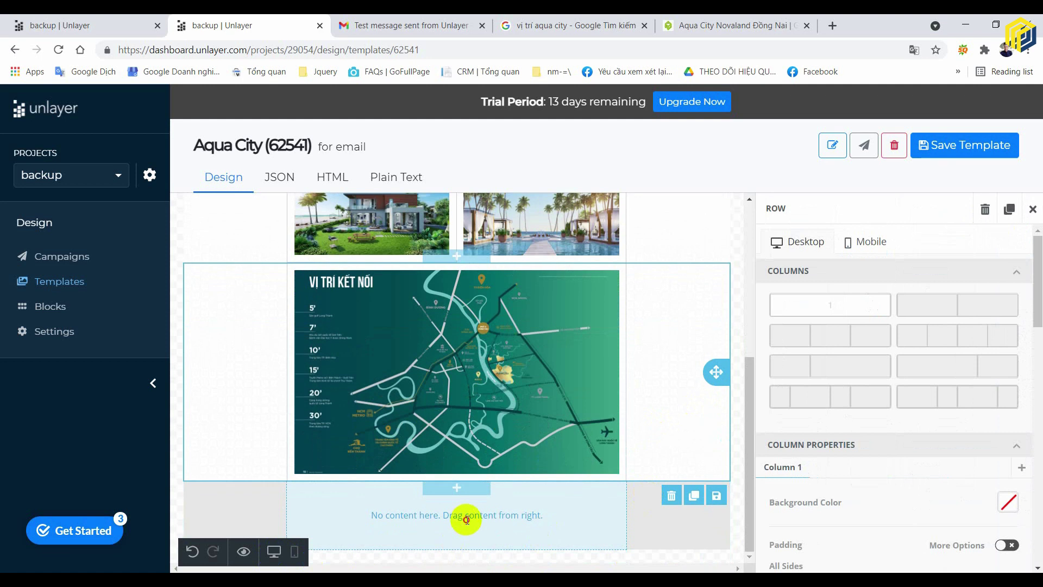
click(461, 529)
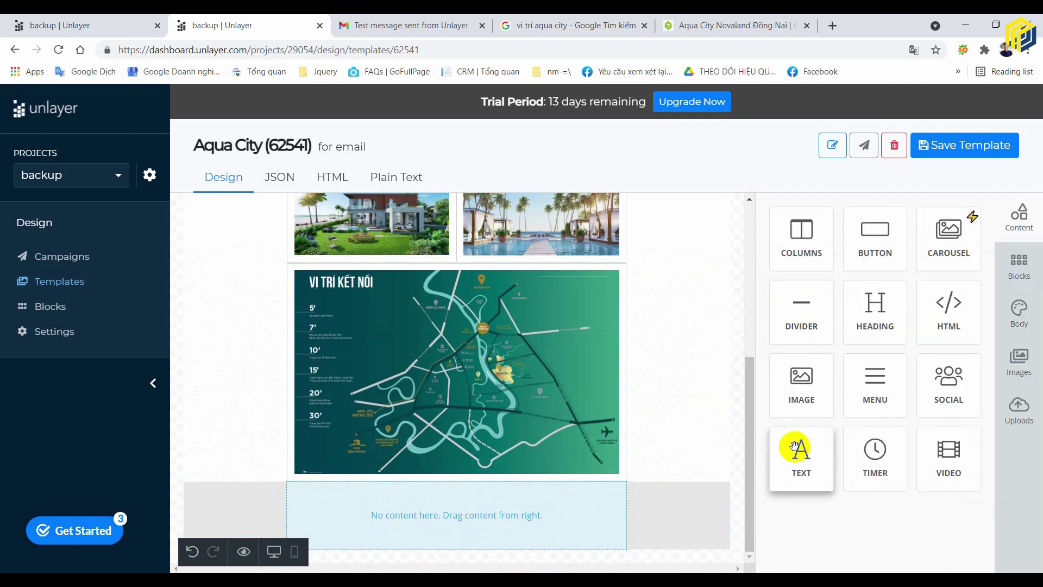
drag(799, 451, 571, 508)
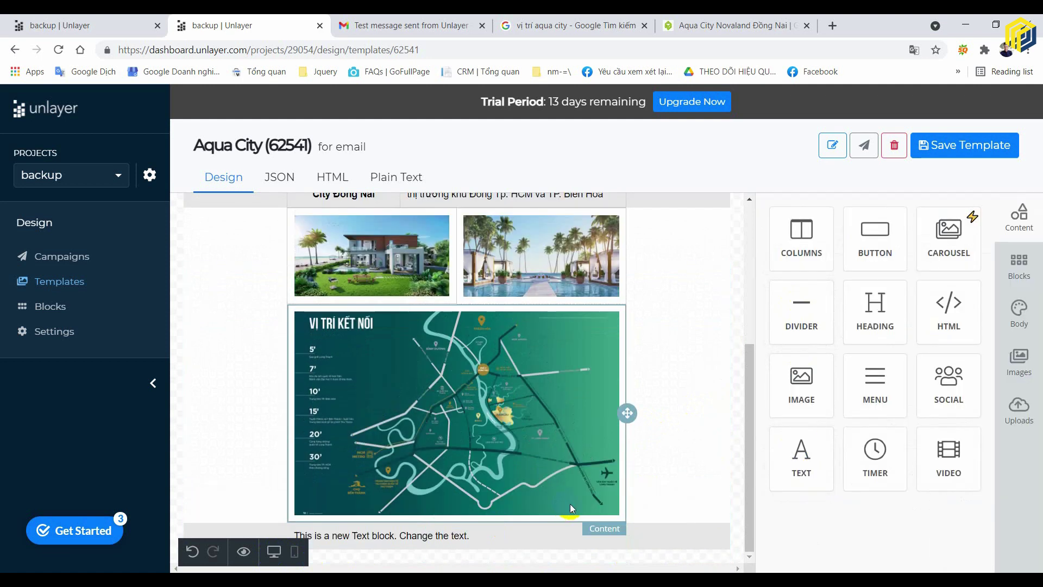
click(517, 534)
click(672, 526)
- Give the new text row a blue background and centre its placeholder line
scroll(1014, 442, down, 10)
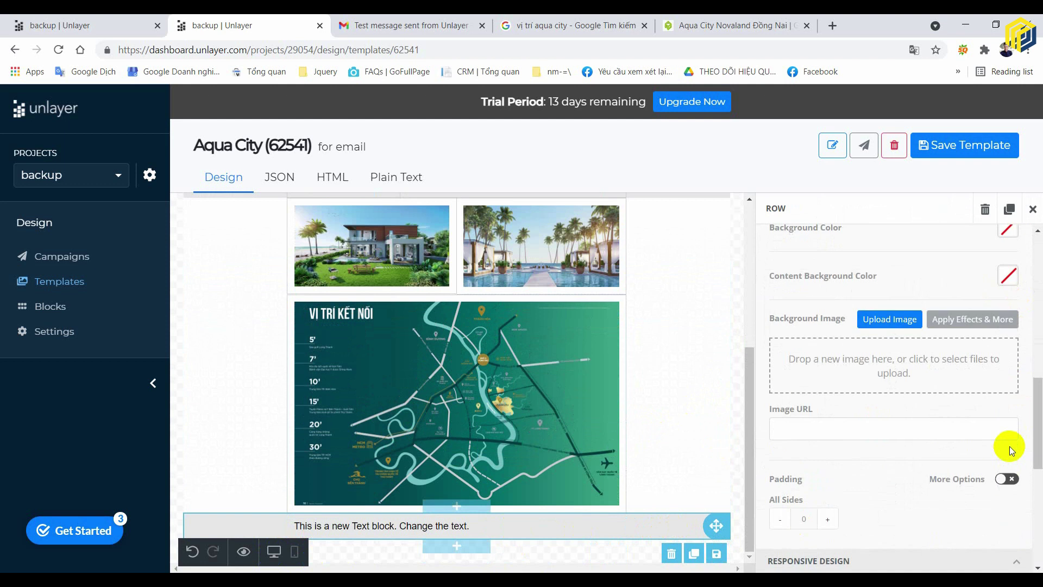
scroll(1012, 412, up, 3)
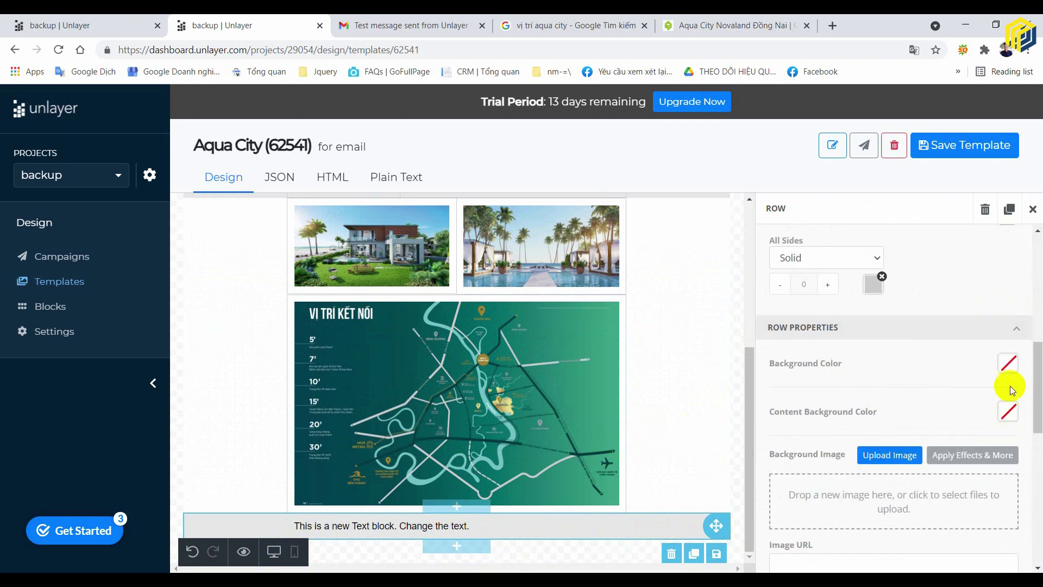
click(1008, 363)
click(972, 511)
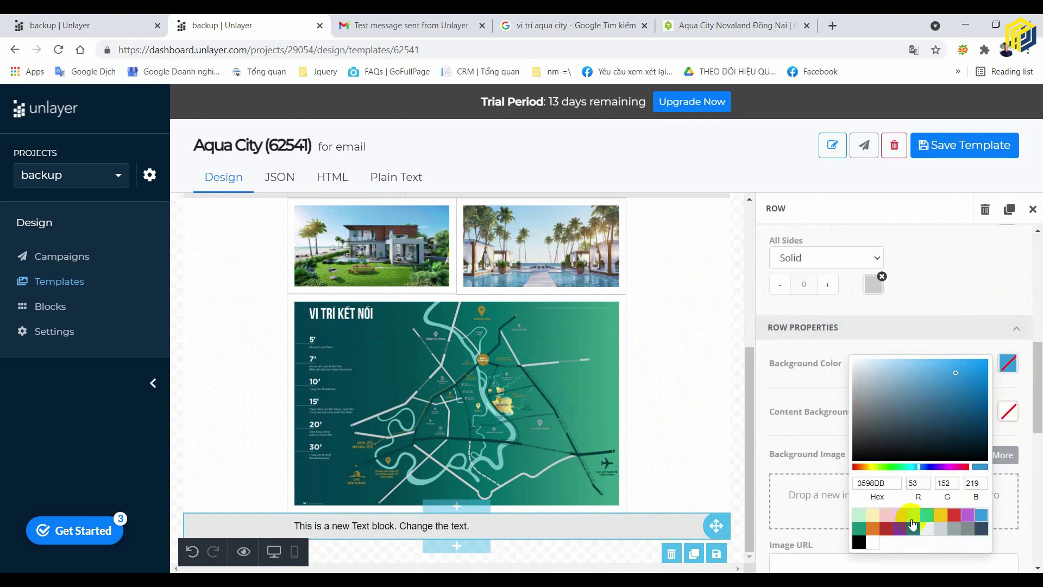
click(714, 460)
click(538, 537)
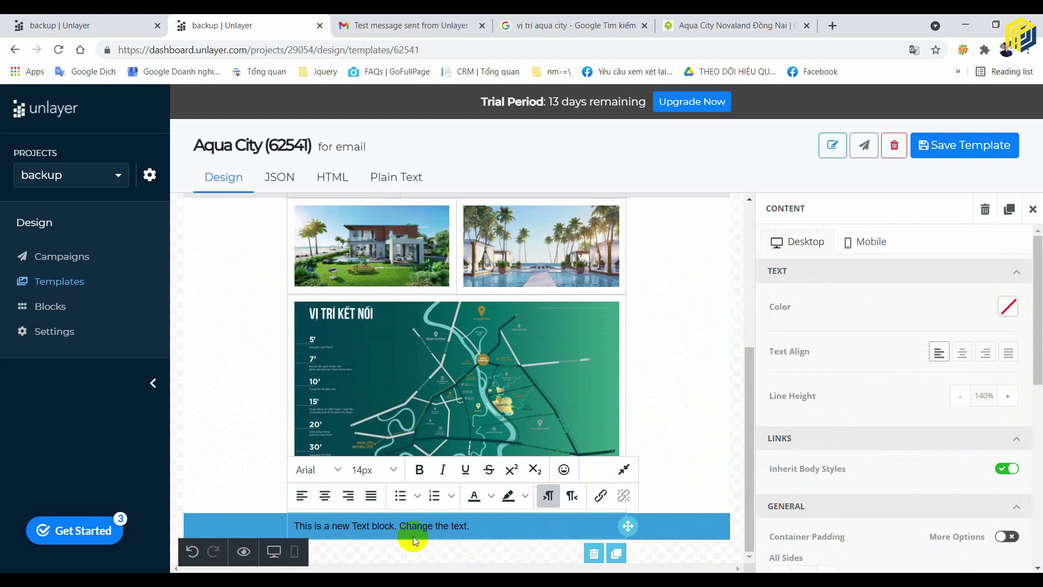
click(325, 495)
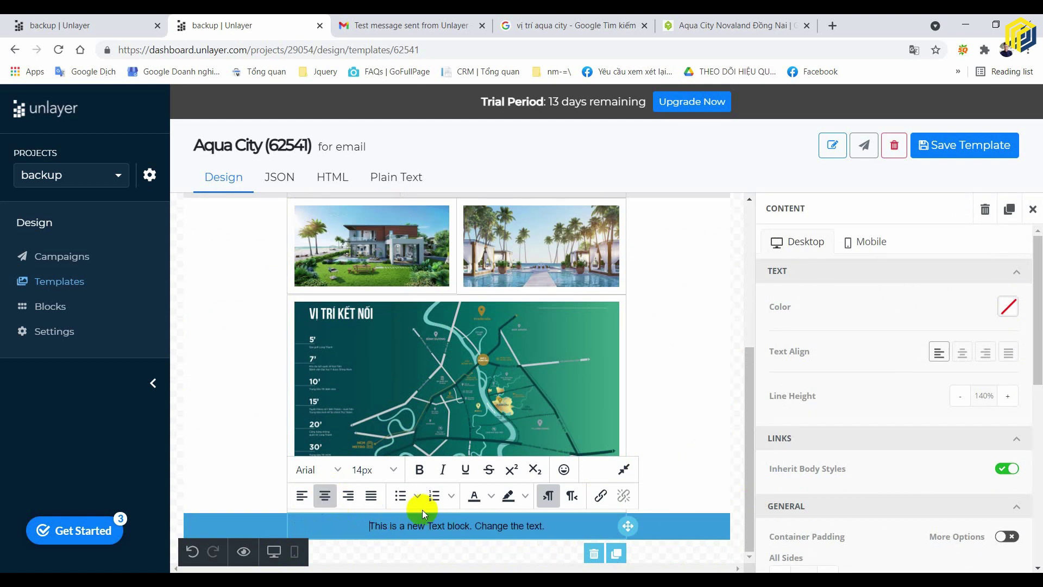
- Replace the footer placeholder with 'MỌI THÔNG TIN XIN LIÊN HỆ PHÒNG KINH DOANH NOVALAND'
triple_click(509, 525)
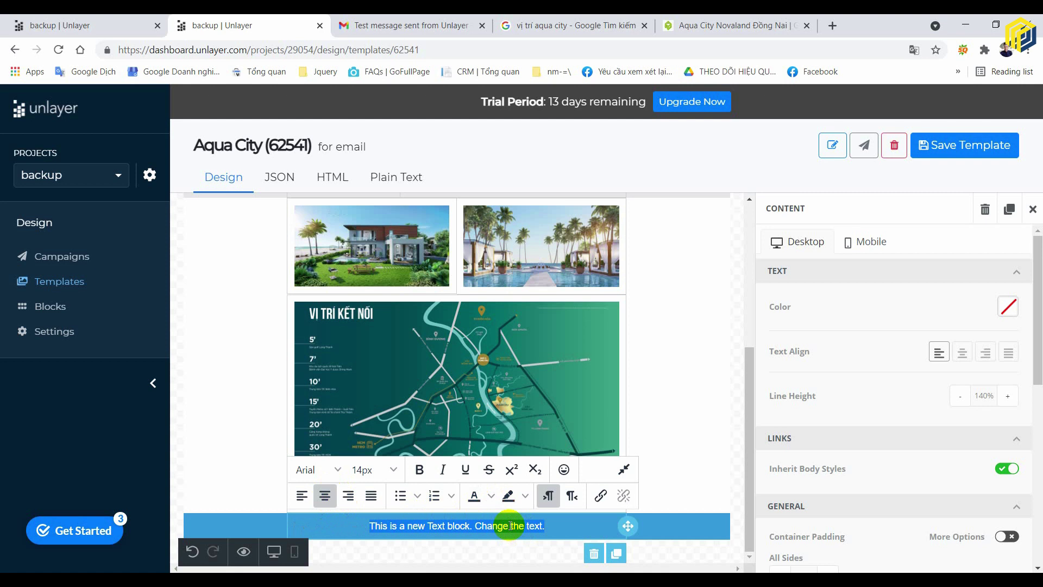
text(Moi)
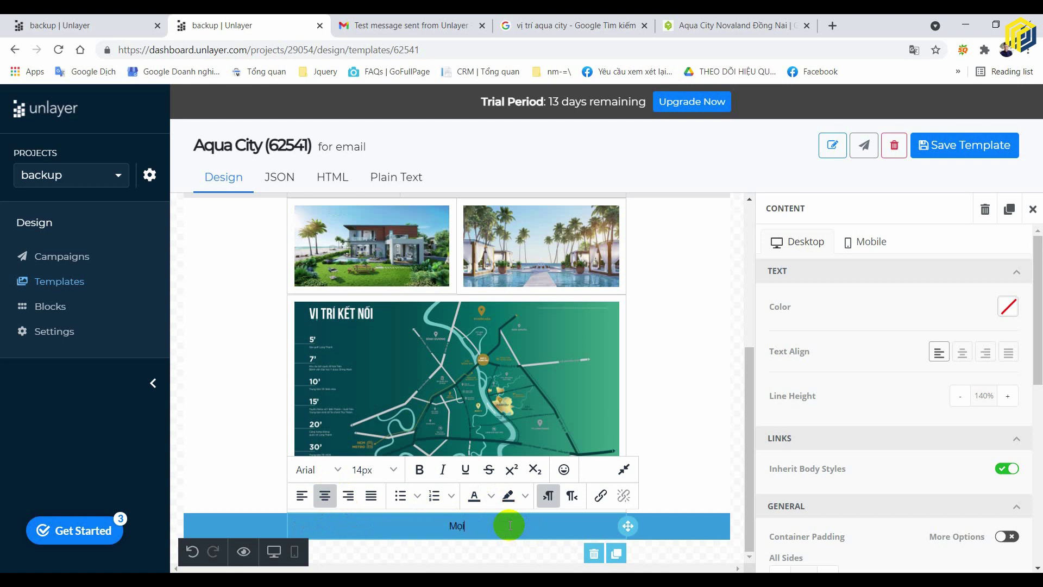
key(BackSpace)
key(BackSpace)
key(BackSpace)
text(THÔNG TIN XIN LIÊN HỆ )
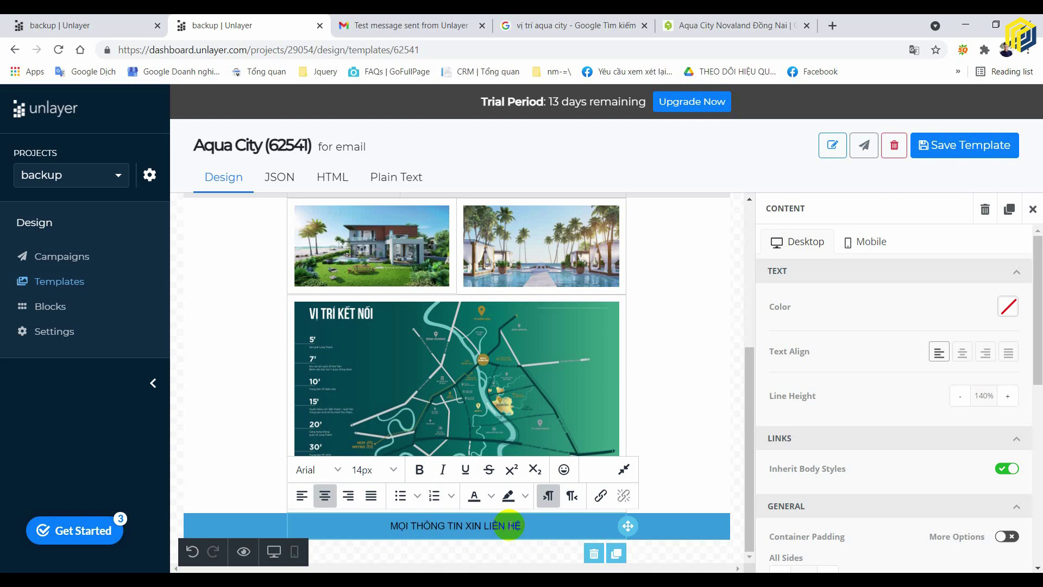
text(PHÒNG KIN)
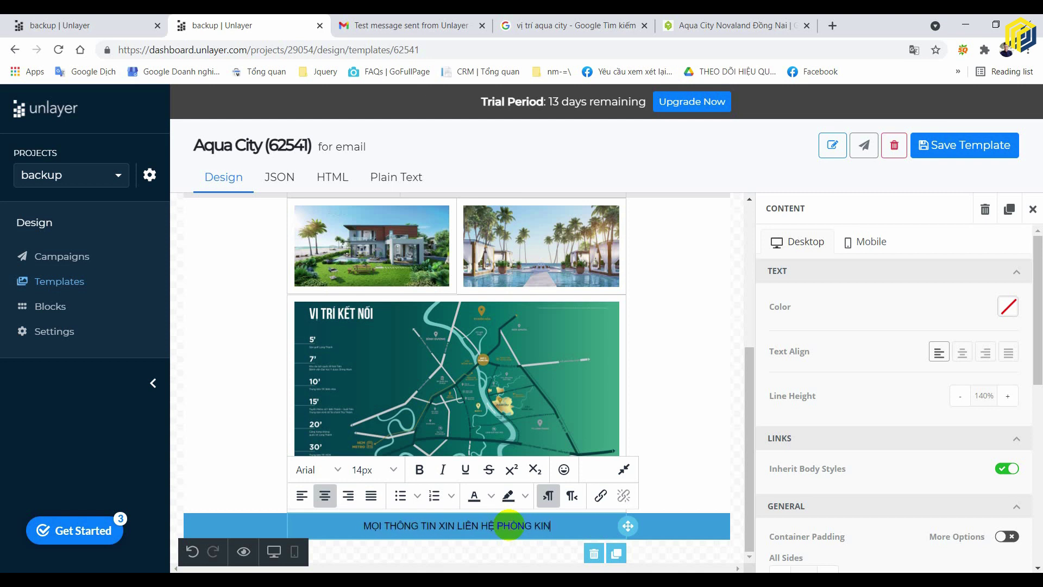
text(H DOANH NOV)
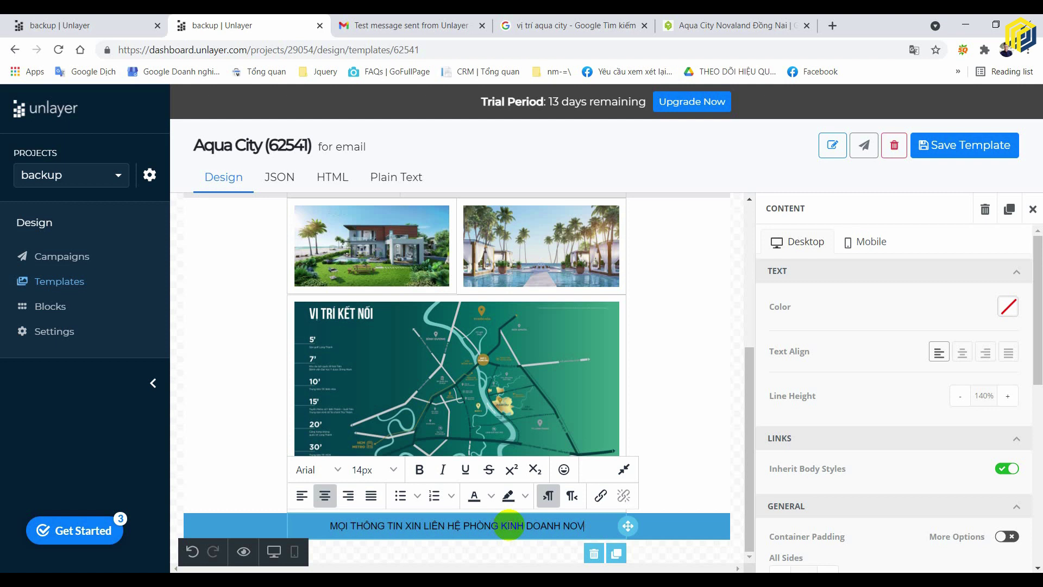
text(ALAND)
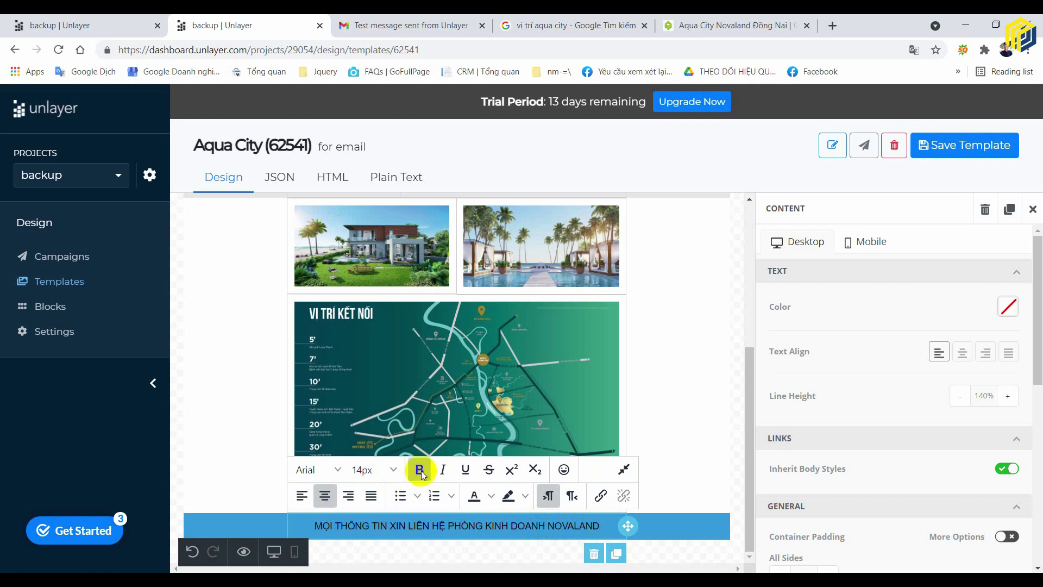
- Make the footer contact line bold and try a colour from the text toolbar palette
triple_click(569, 524)
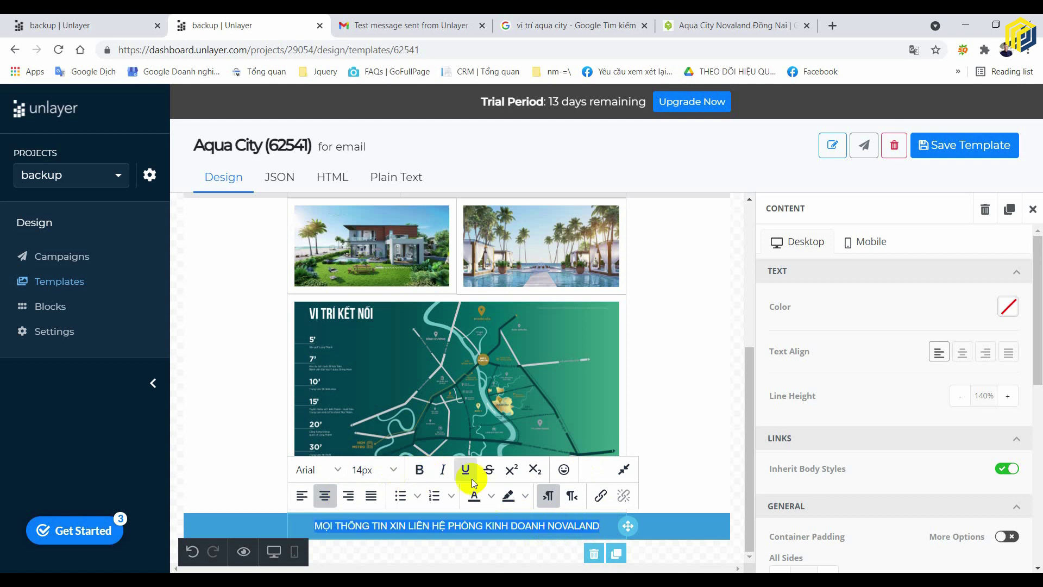
click(419, 469)
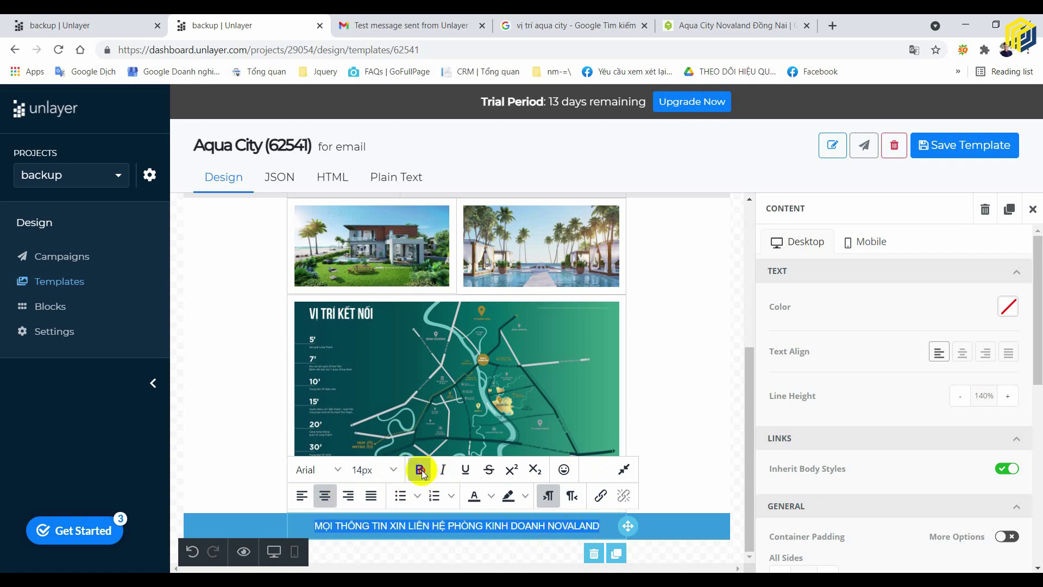
click(681, 484)
click(596, 528)
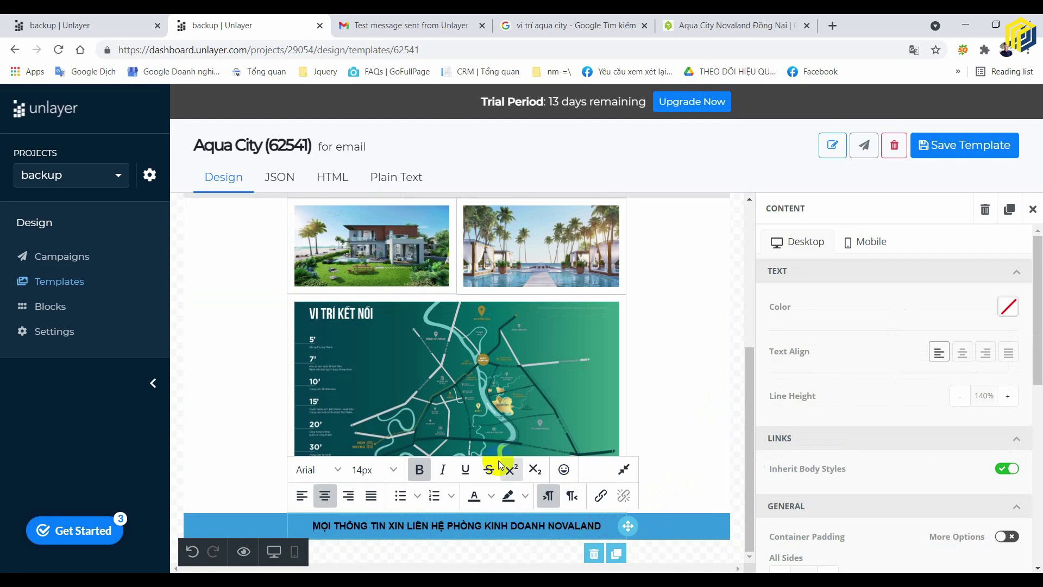
click(491, 496)
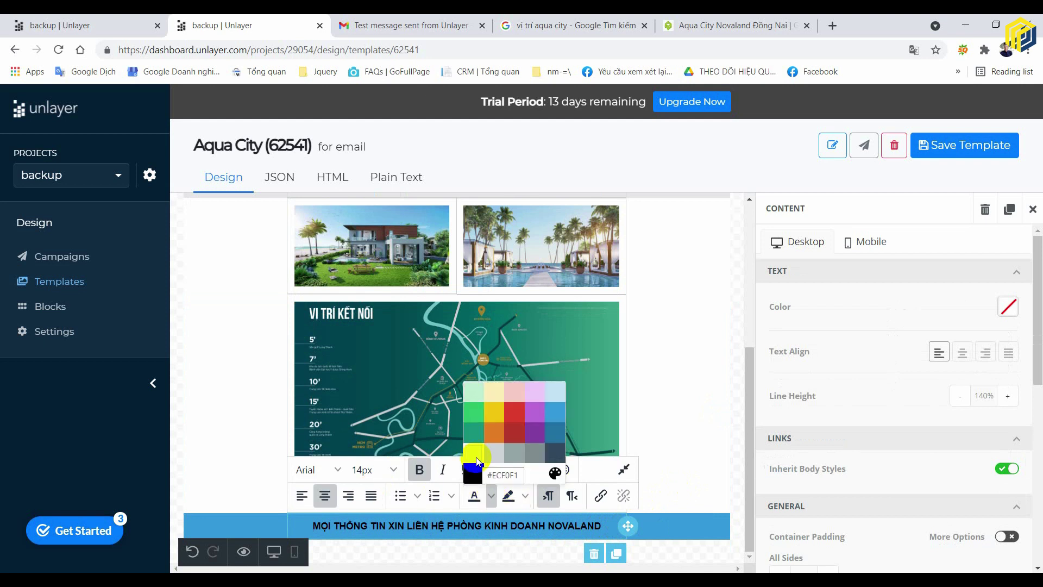
click(492, 475)
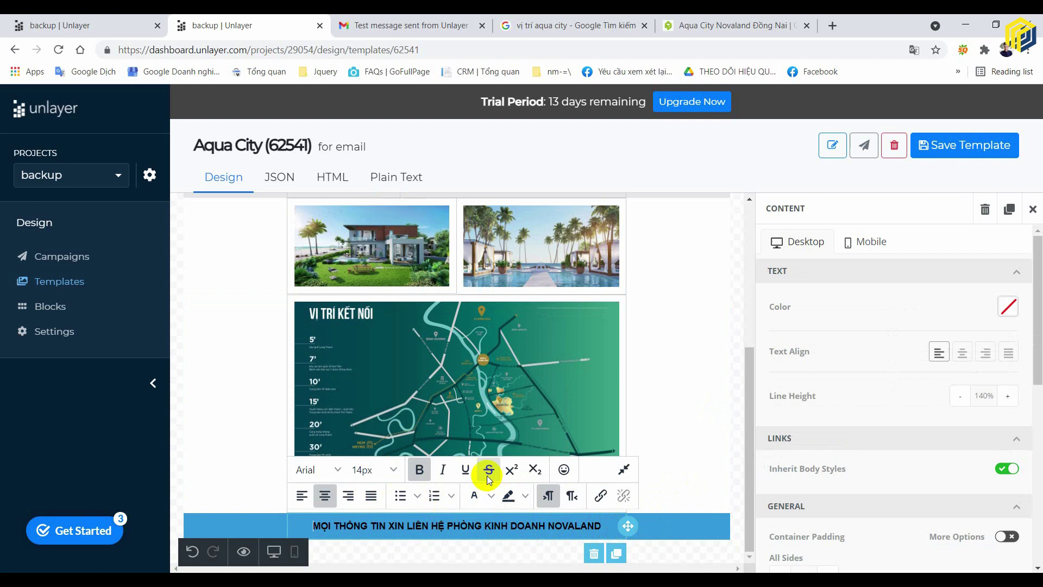
- Set the footer text colour to white (#FFFFFF) in the Content panel
click(660, 525)
scroll(917, 486, down, 5)
scroll(917, 486, down, 1)
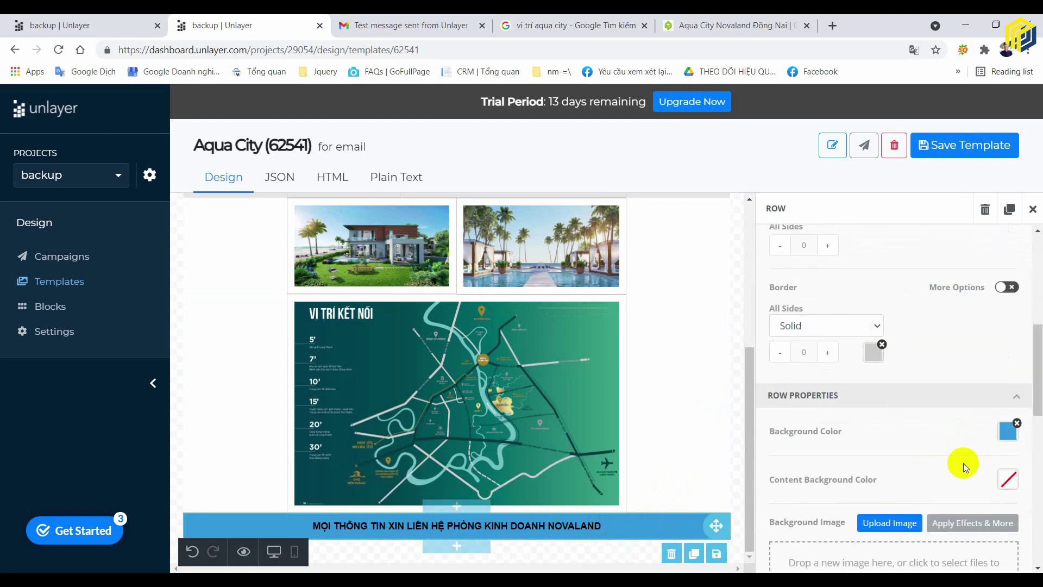
scroll(938, 396, up, 4)
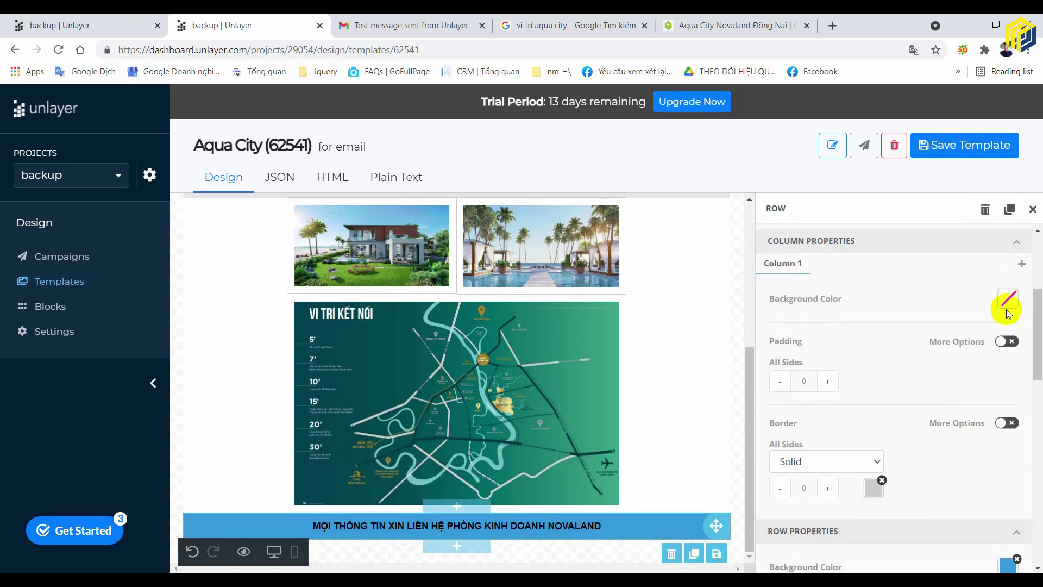
scroll(880, 366, up, 6)
scroll(926, 369, down, 8)
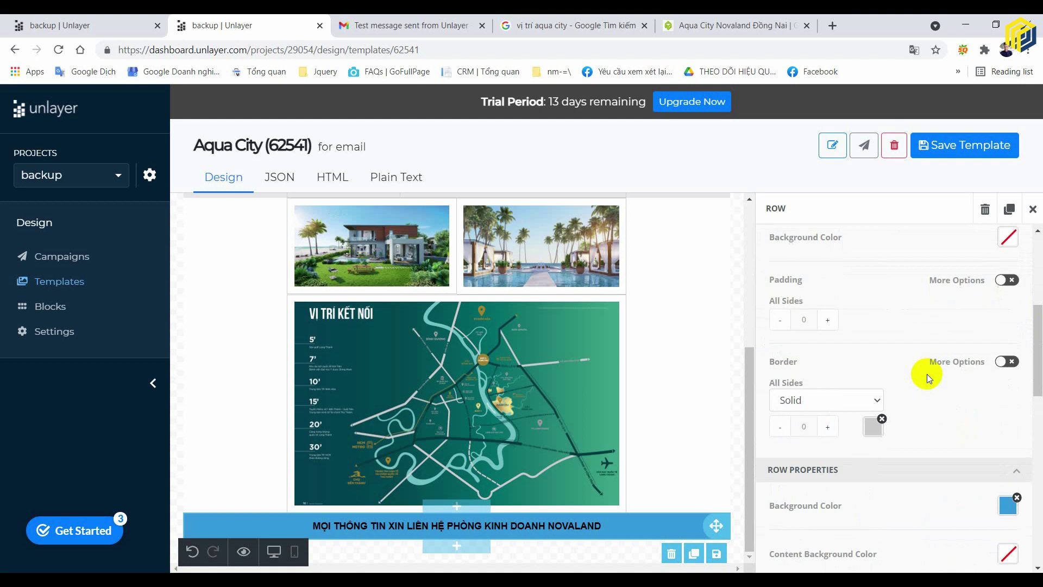
scroll(927, 380, down, 6)
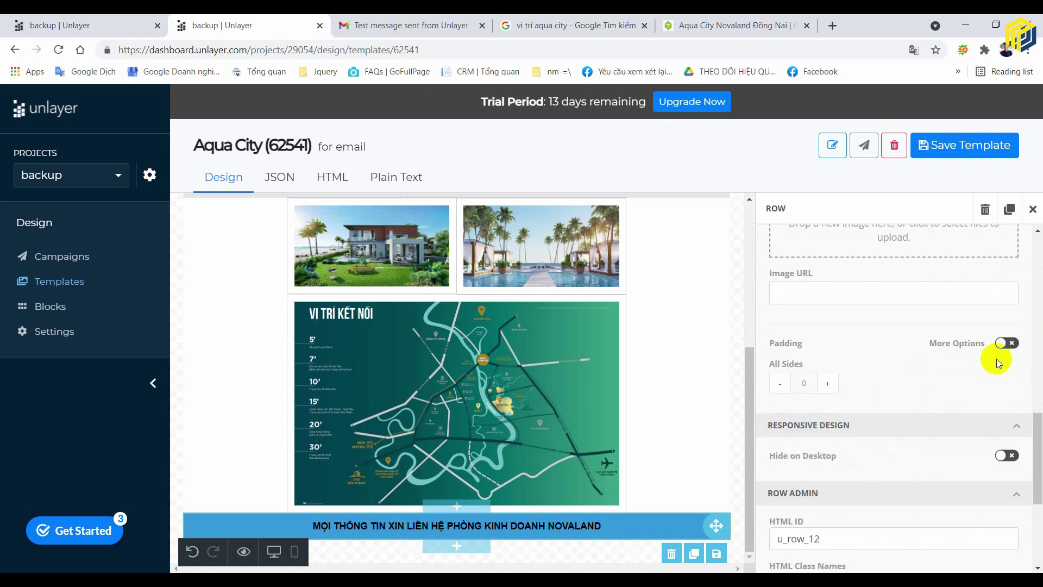
scroll(891, 429, down, 4)
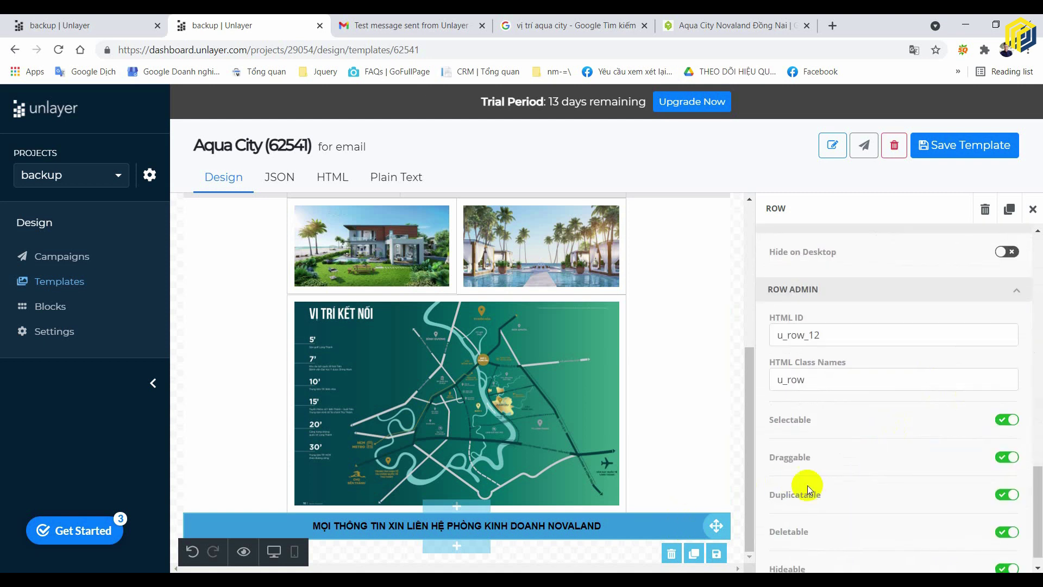
scroll(914, 413, up, 10)
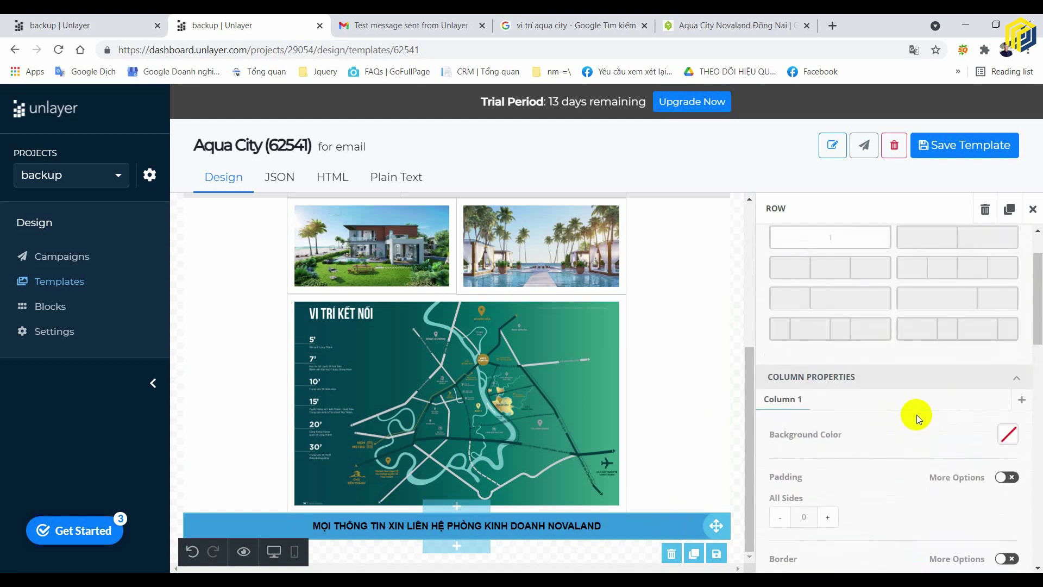
scroll(916, 415, up, 2)
click(604, 526)
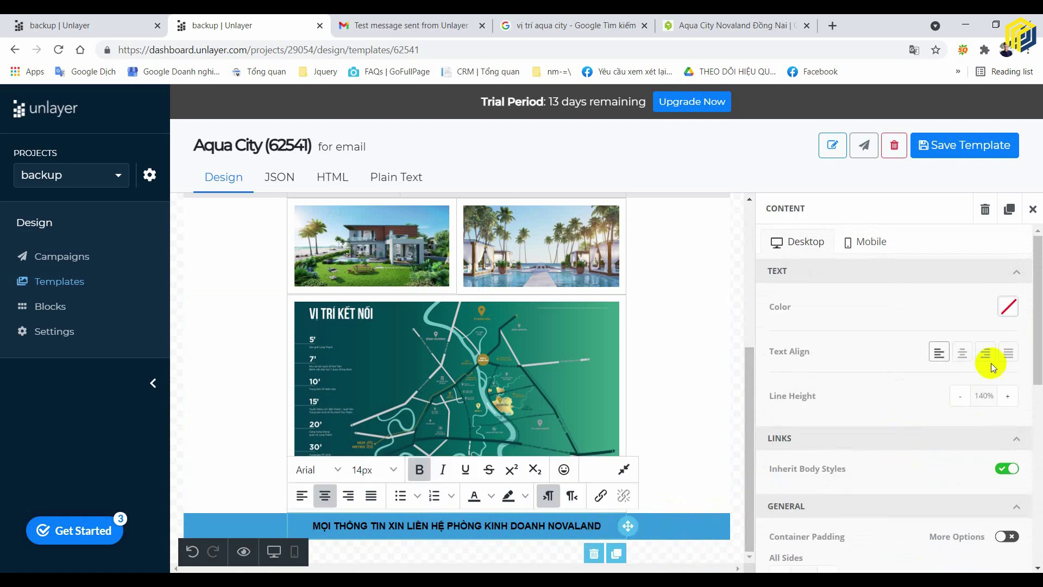
click(1008, 315)
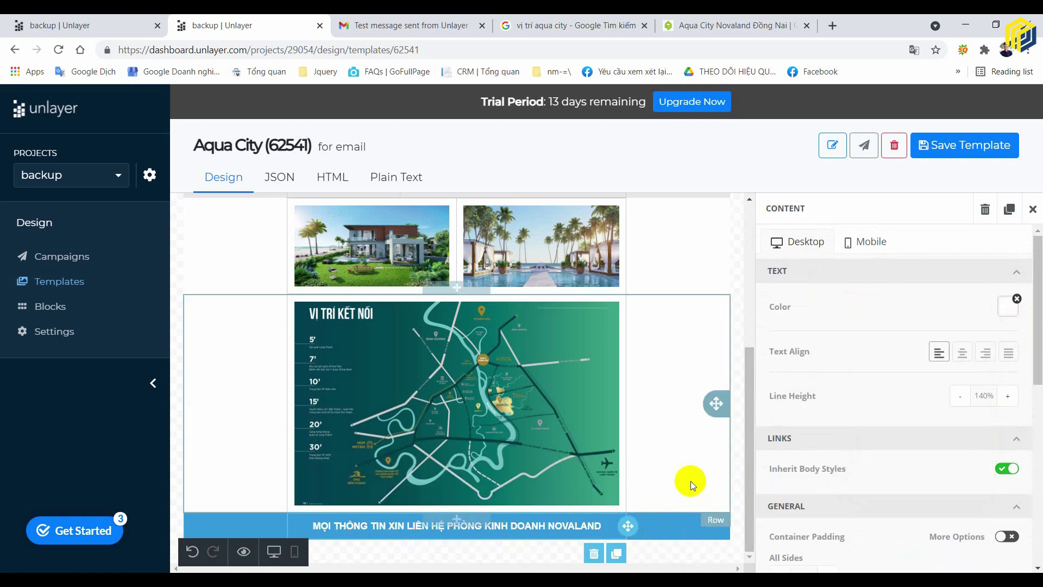
click(719, 487)
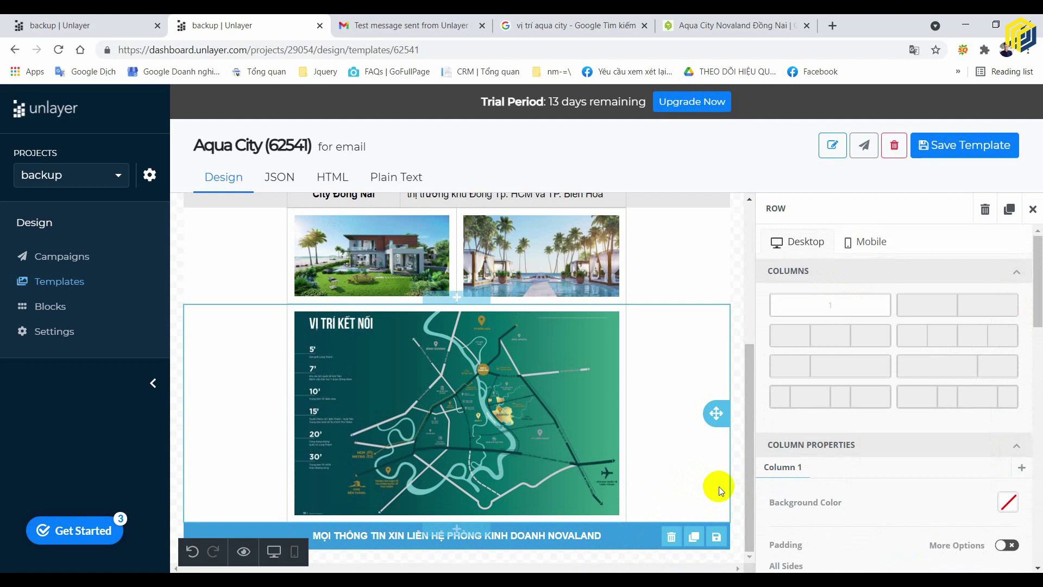
- Add a 'Phone:' line with the sales phone number below the contact line and select the number
click(613, 541)
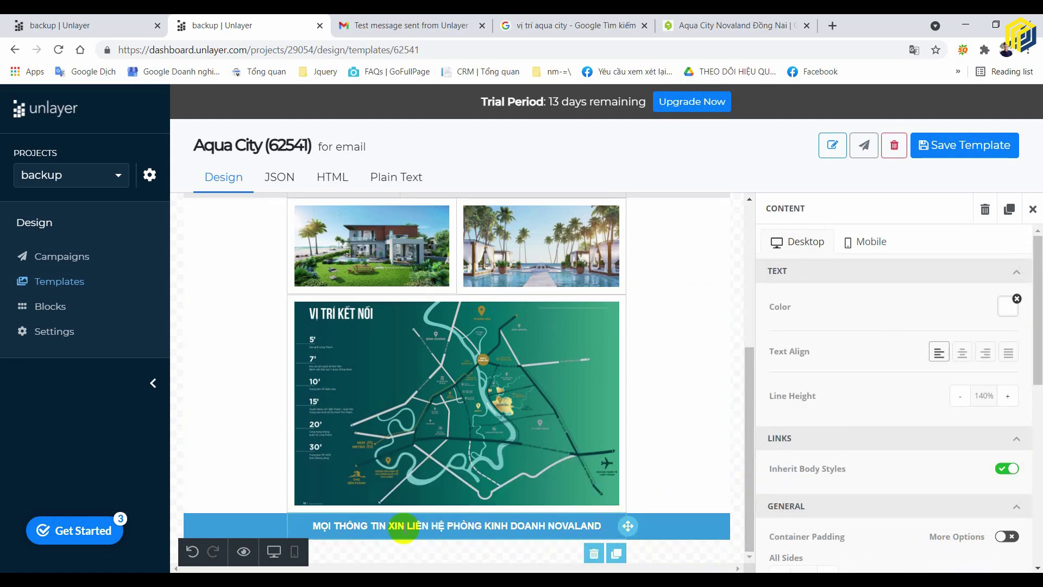
click(596, 525)
key(Return)
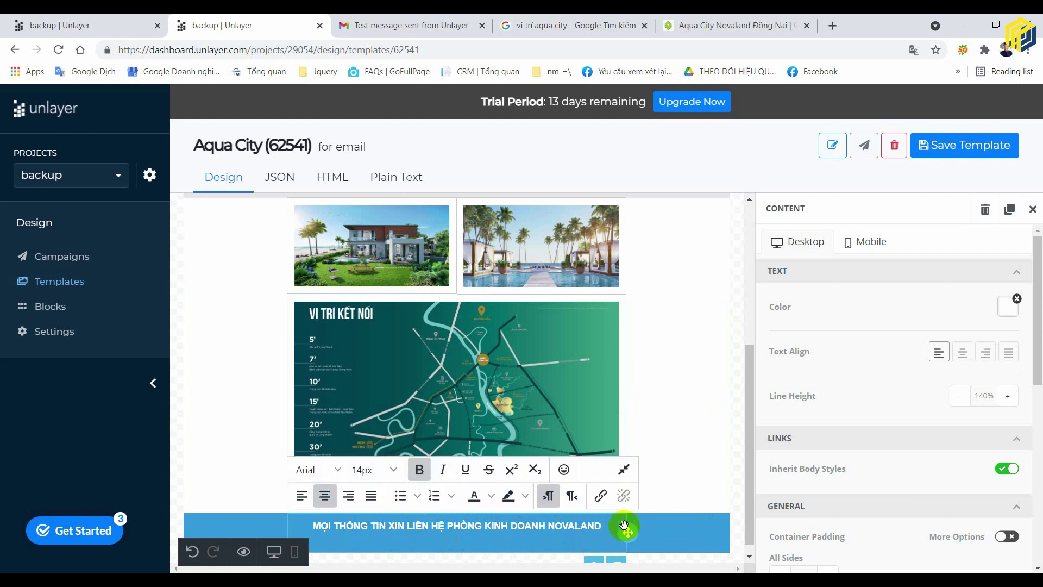
key(Left)
text(.)
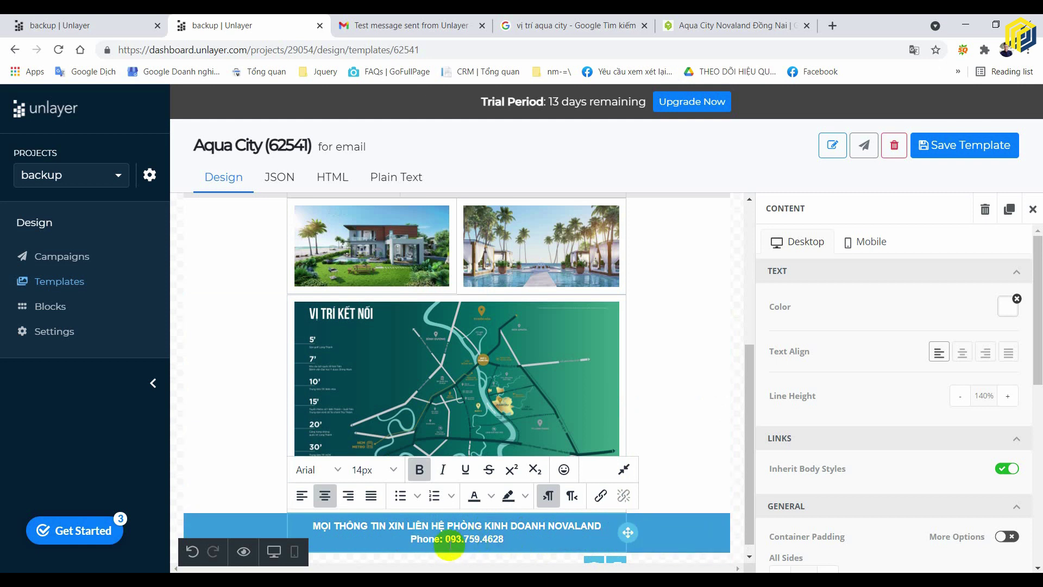
drag(445, 539, 505, 545)
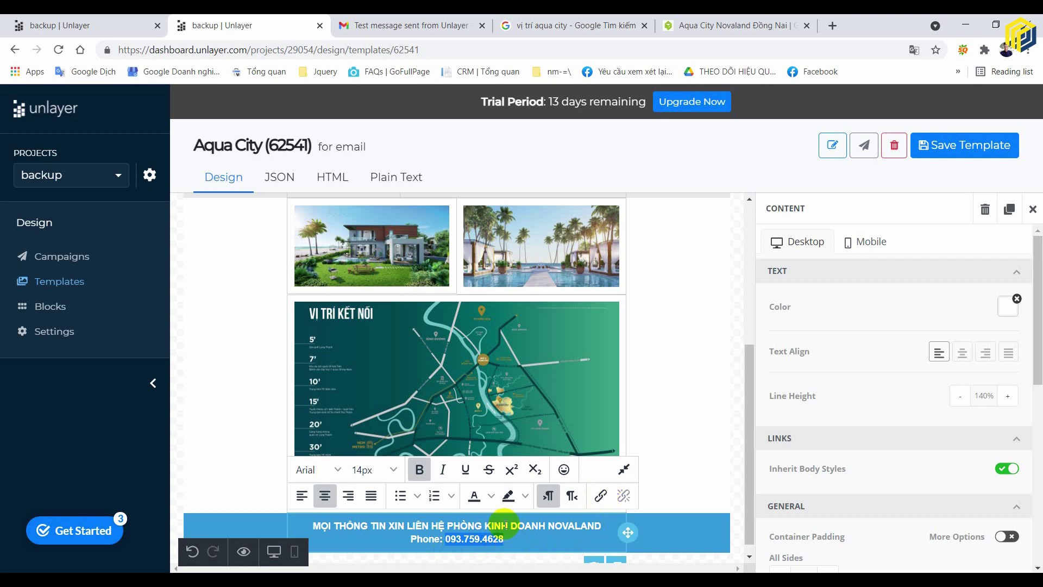
- Link the selected phone number with a tel: call-phone link
click(601, 497)
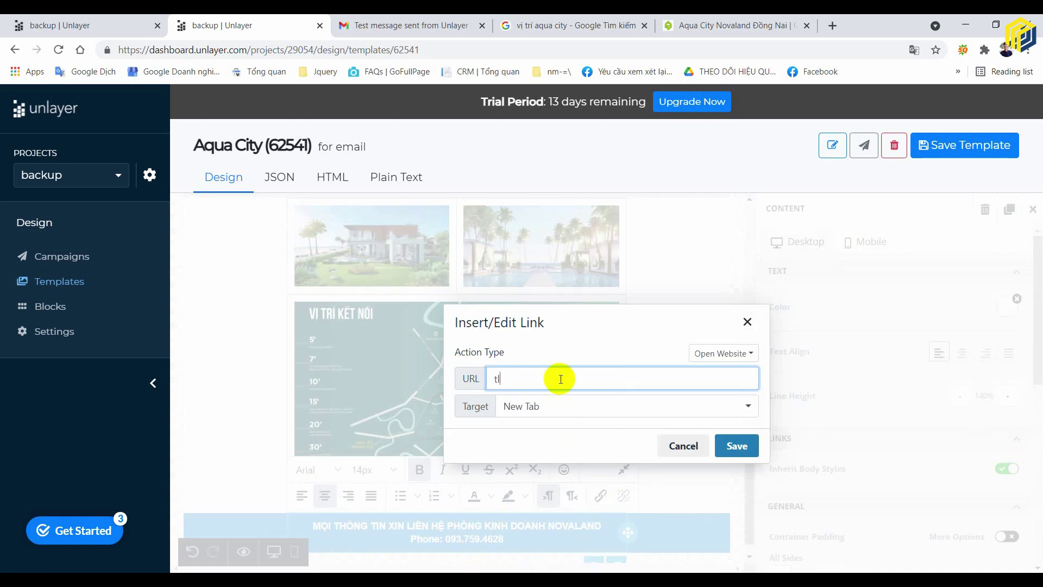
text(tek)
key(BackSpace)
text(l)
click(736, 446)
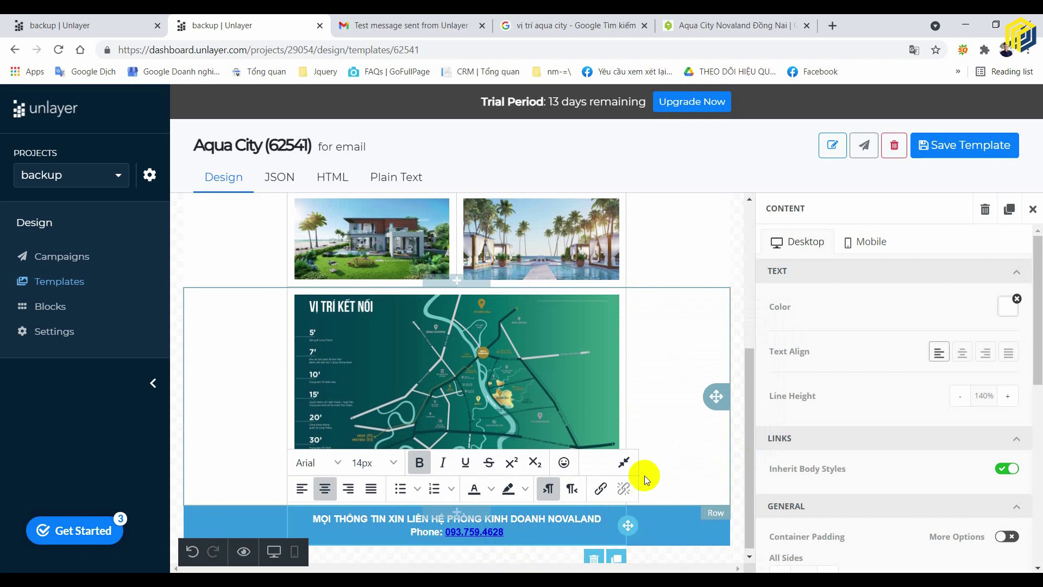
- Add an 'Email:' line with the sales contact's gmail.com address below the phone line
click(530, 526)
key(Return)
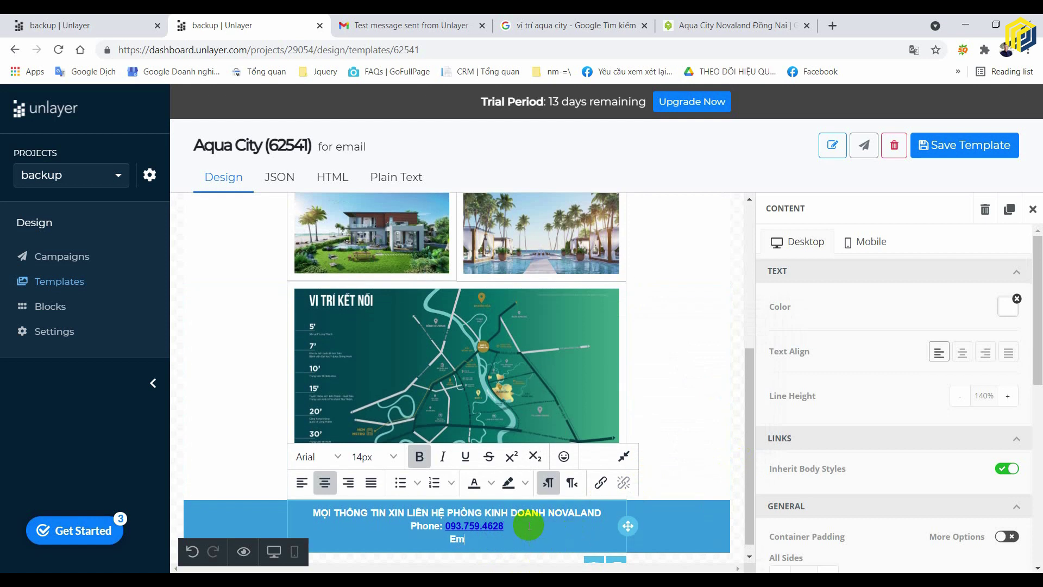
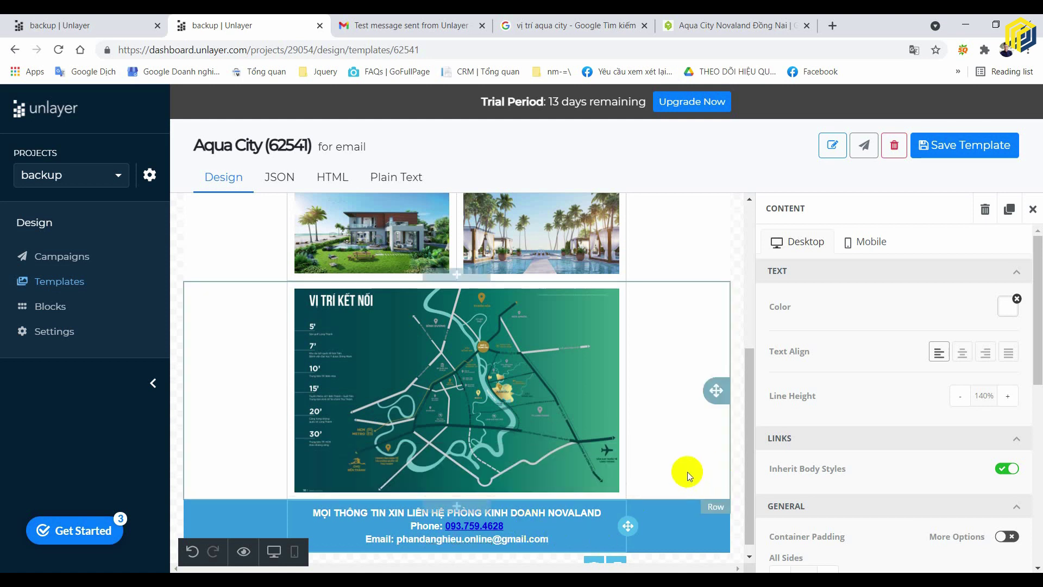
click(686, 472)
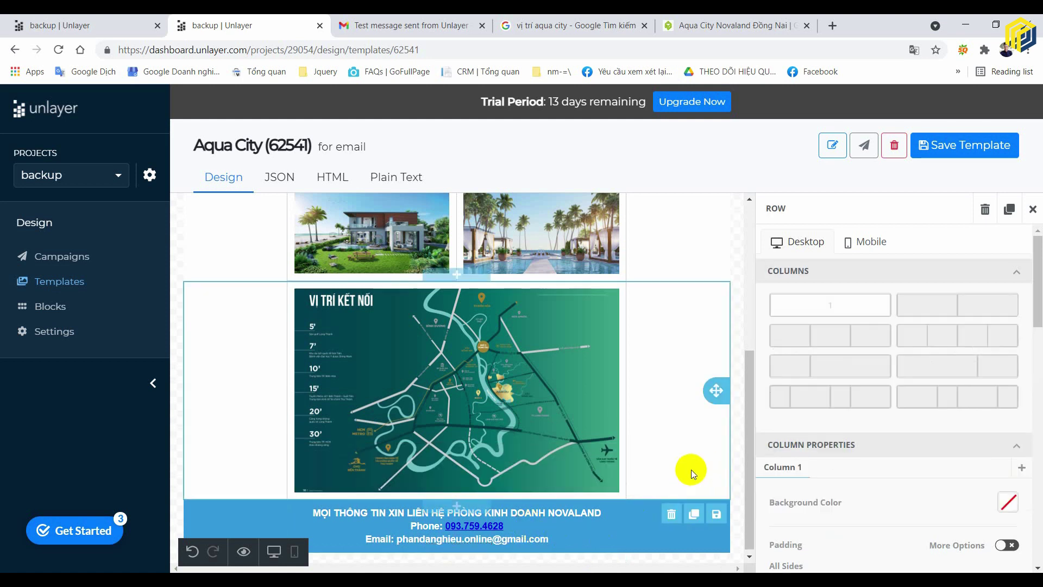
- Select the blue contact footer row and switch its padding to separate per-side values
click(637, 506)
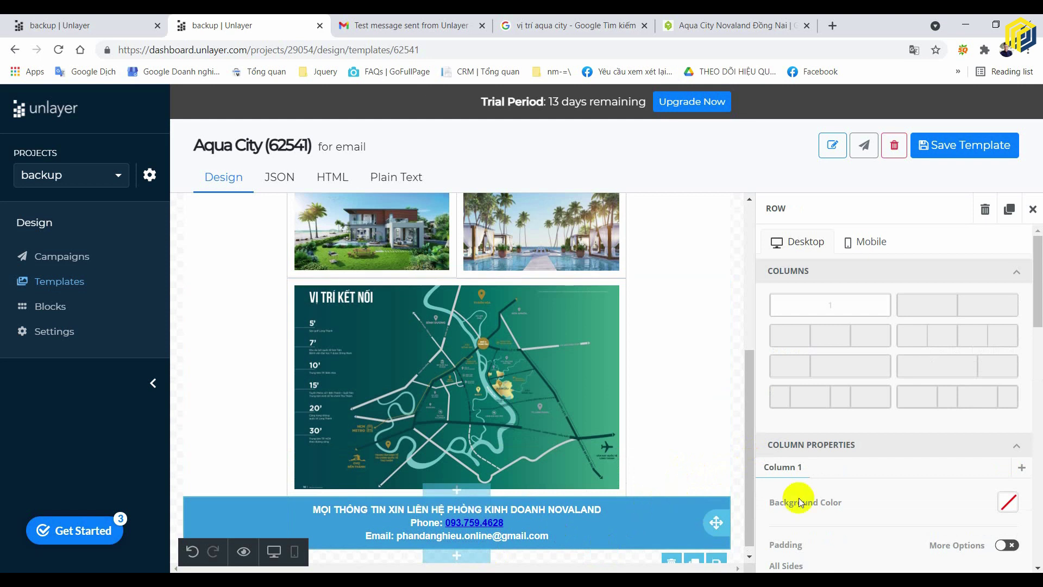
scroll(956, 445, down, 5)
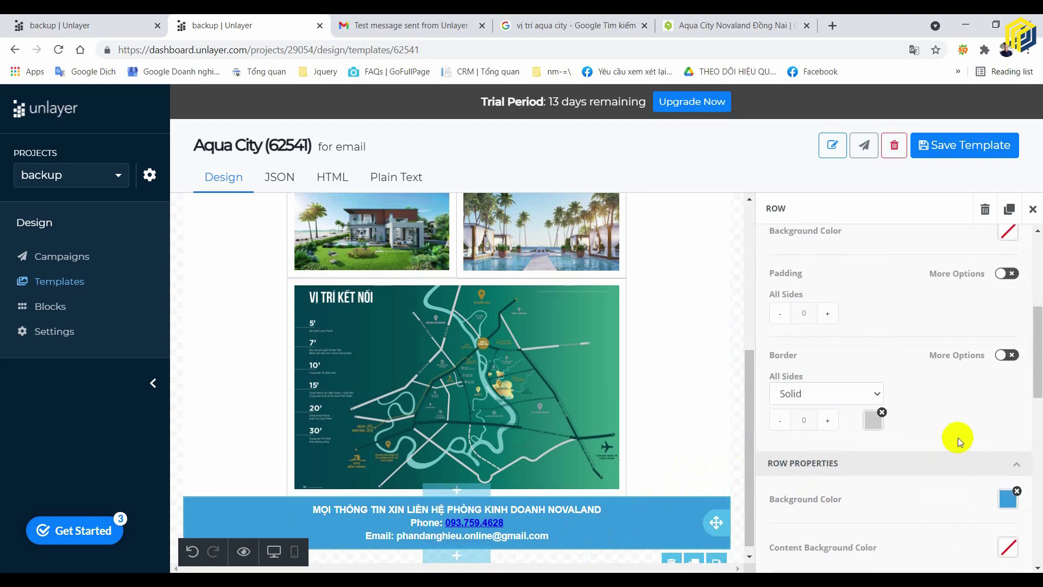
scroll(957, 437, down, 6)
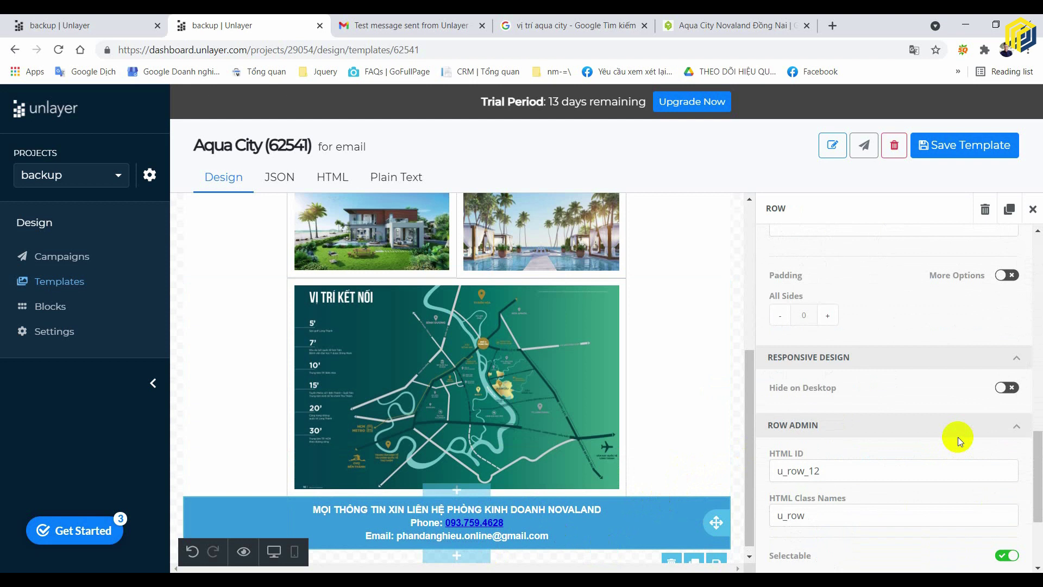
scroll(938, 340, up, 3)
scroll(867, 411, down, 3)
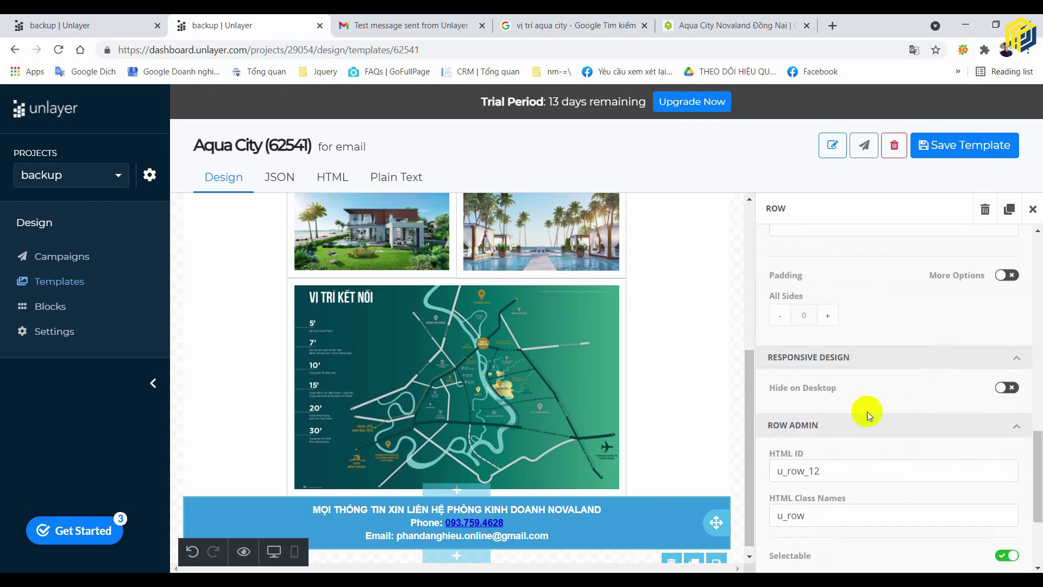
click(828, 316)
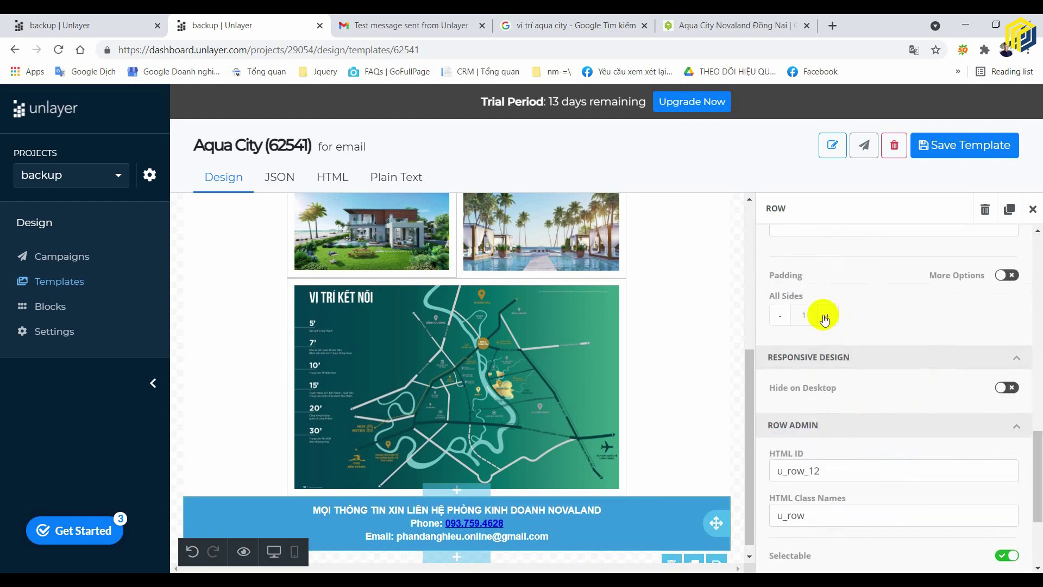
click(1007, 276)
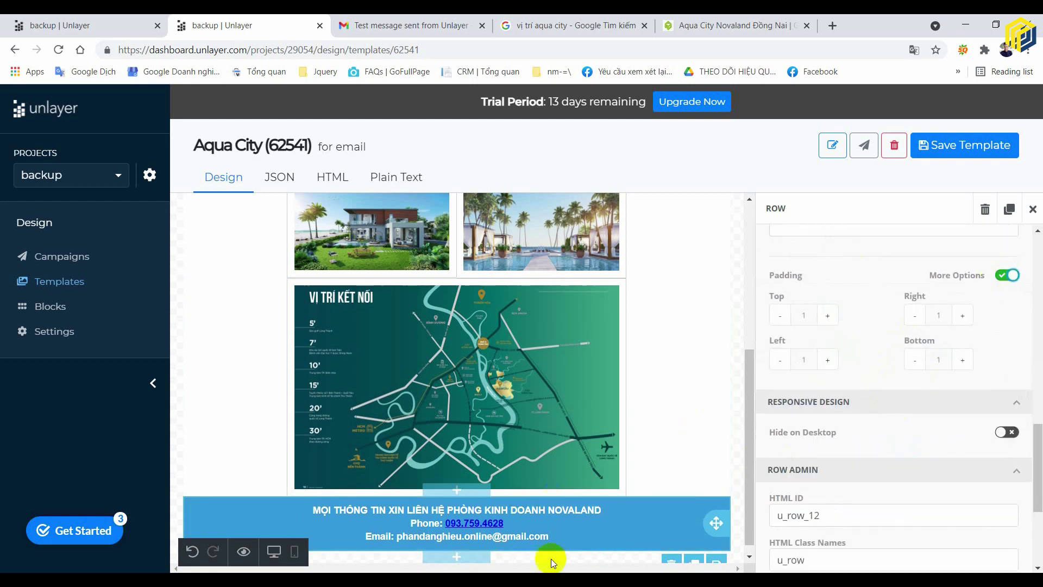
- Raise the footer row's top and bottom padding to 10 px
click(827, 316)
double_click(827, 316)
click(828, 316)
double_click(827, 316)
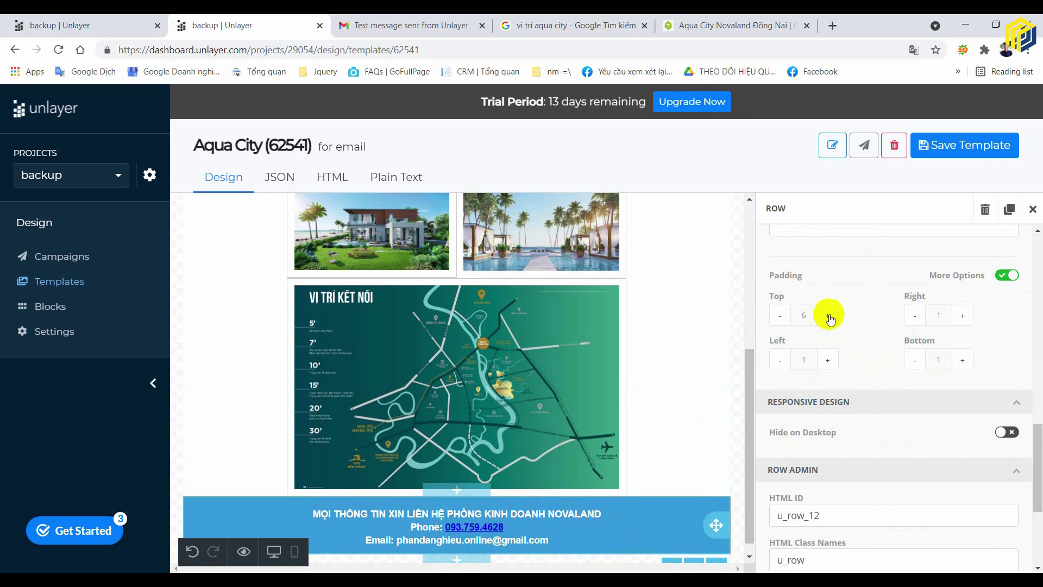
click(827, 316)
double_click(827, 316)
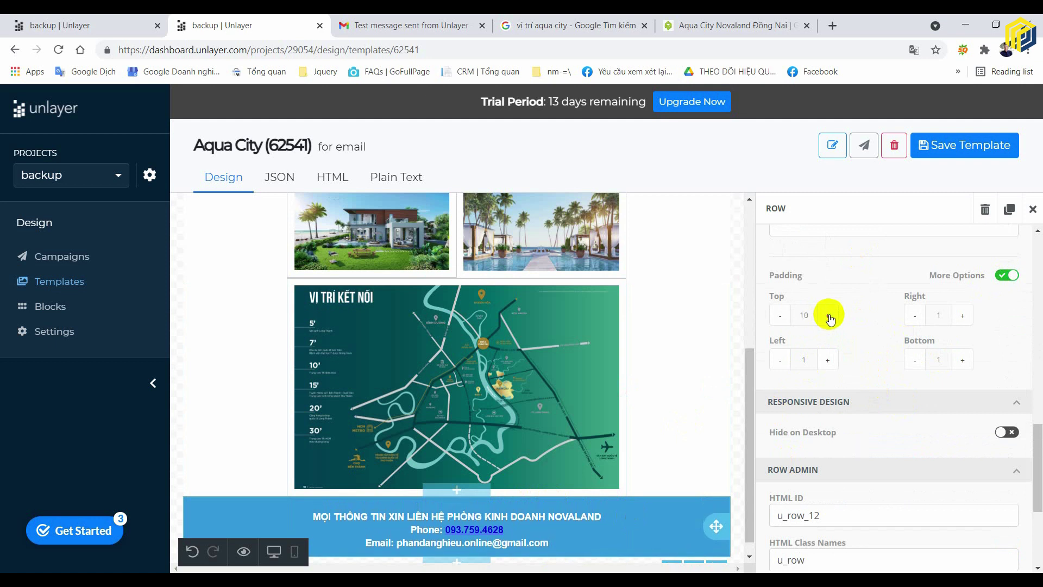
click(969, 360)
double_click(969, 360)
double_click(969, 360)
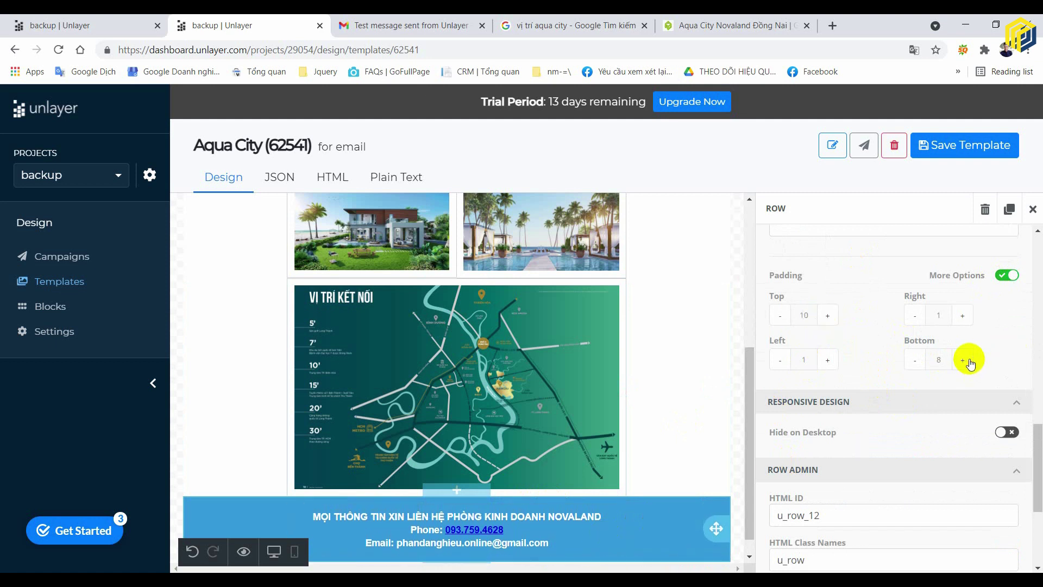
double_click(969, 360)
double_click(969, 360)
- Set the footer's left and right padding to 0 and add an empty row below it
click(914, 315)
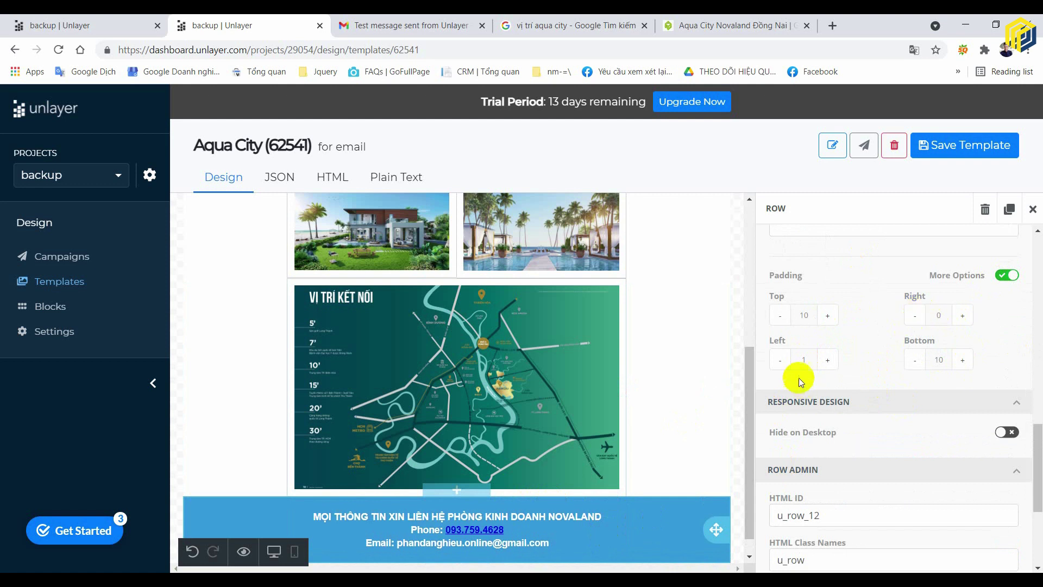
click(779, 360)
scroll(580, 465, down, 1)
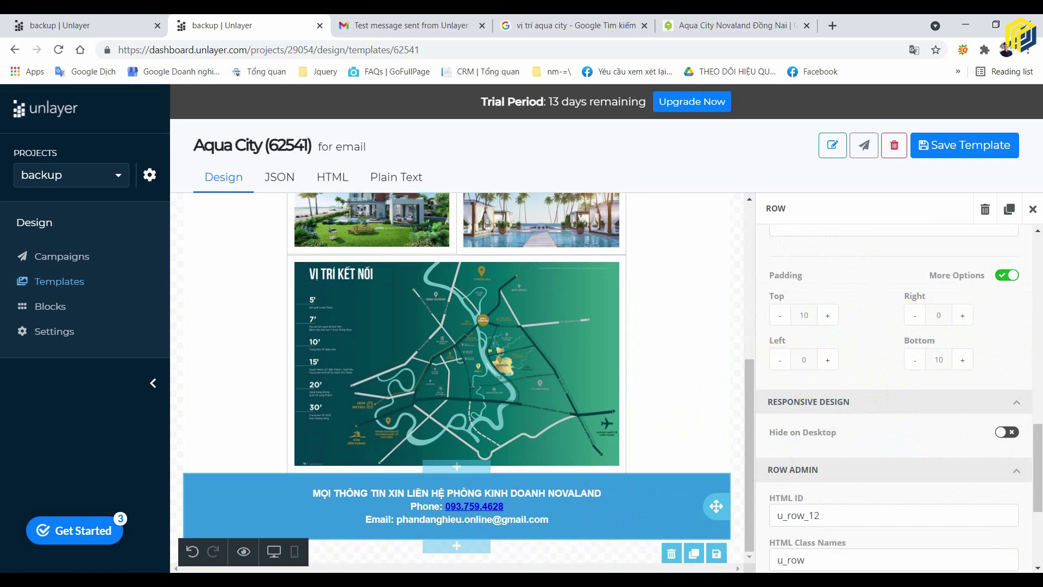
click(738, 438)
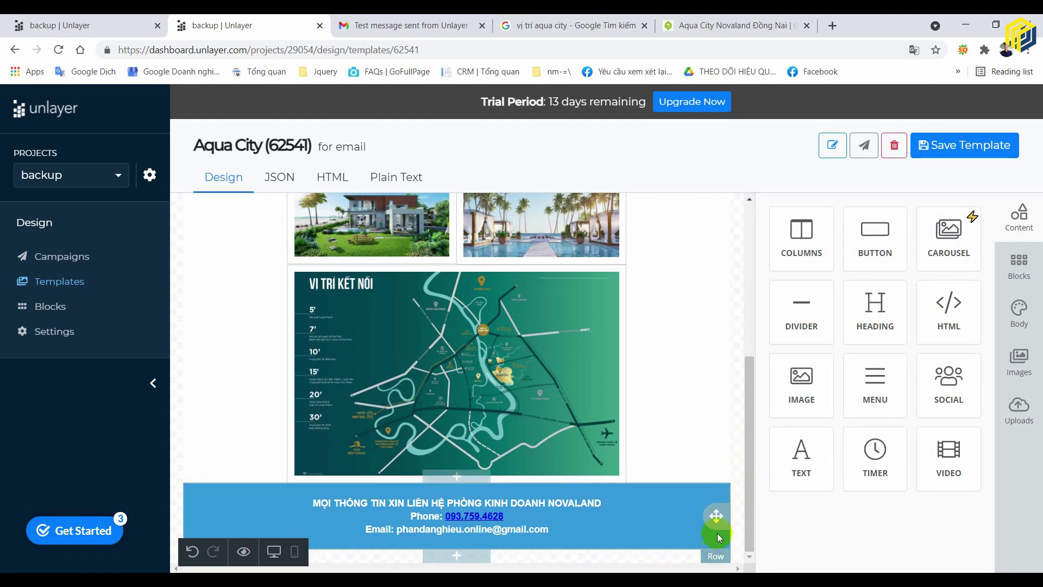
click(458, 555)
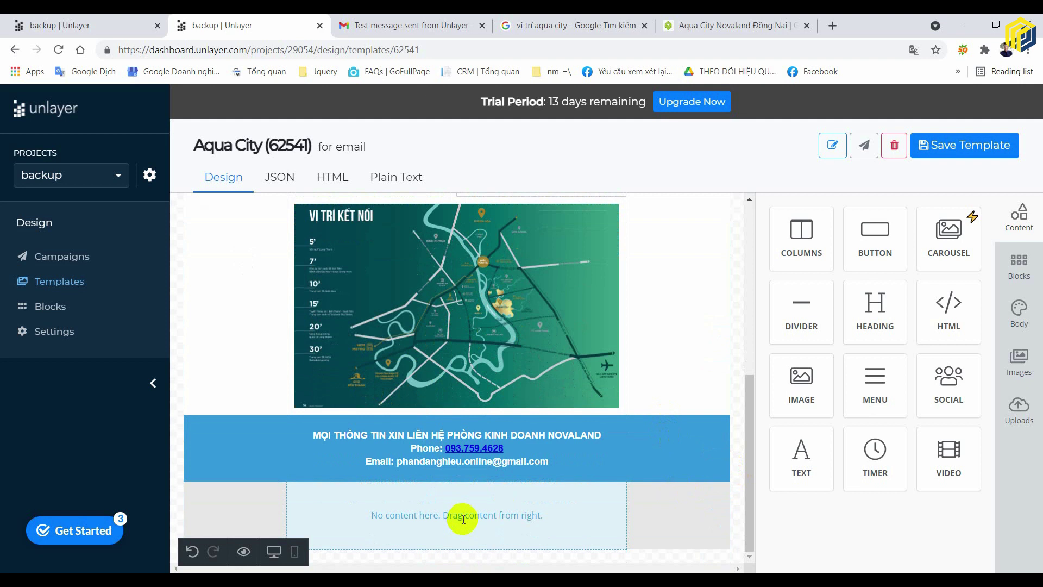
- Drop a Text block from the Content panel into the empty row under the blue footer
click(565, 507)
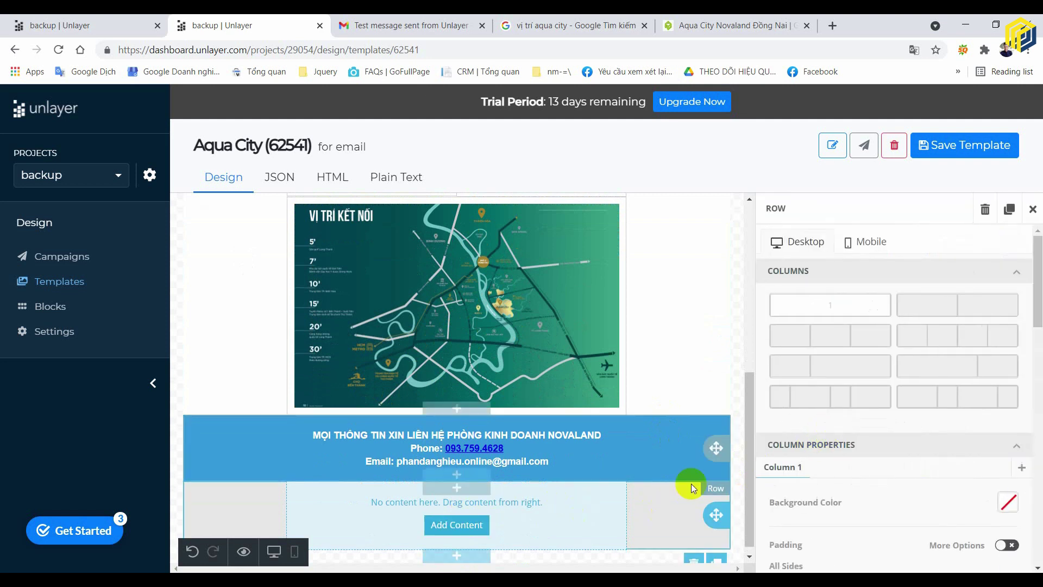
click(456, 524)
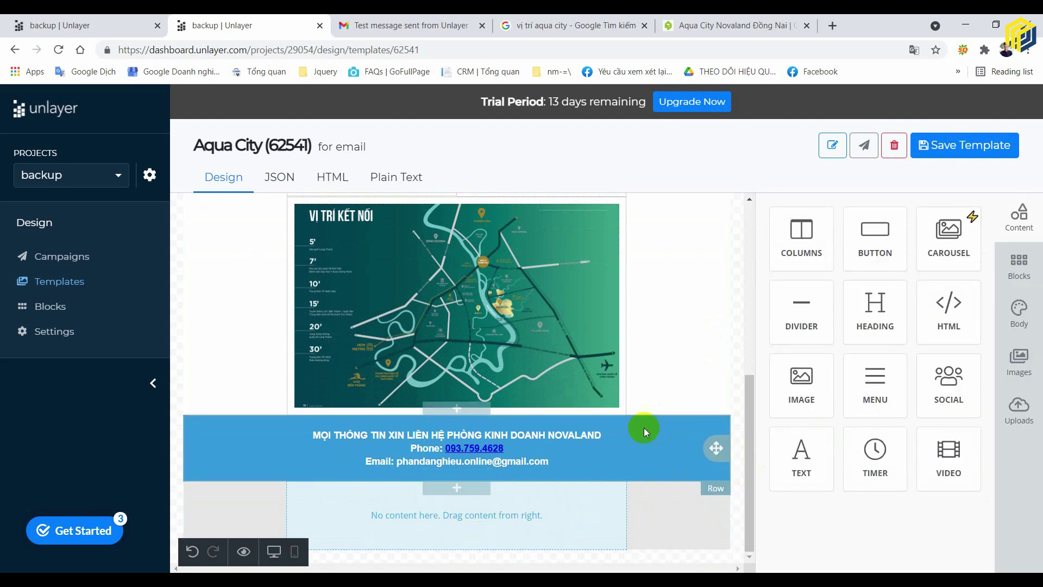
click(461, 517)
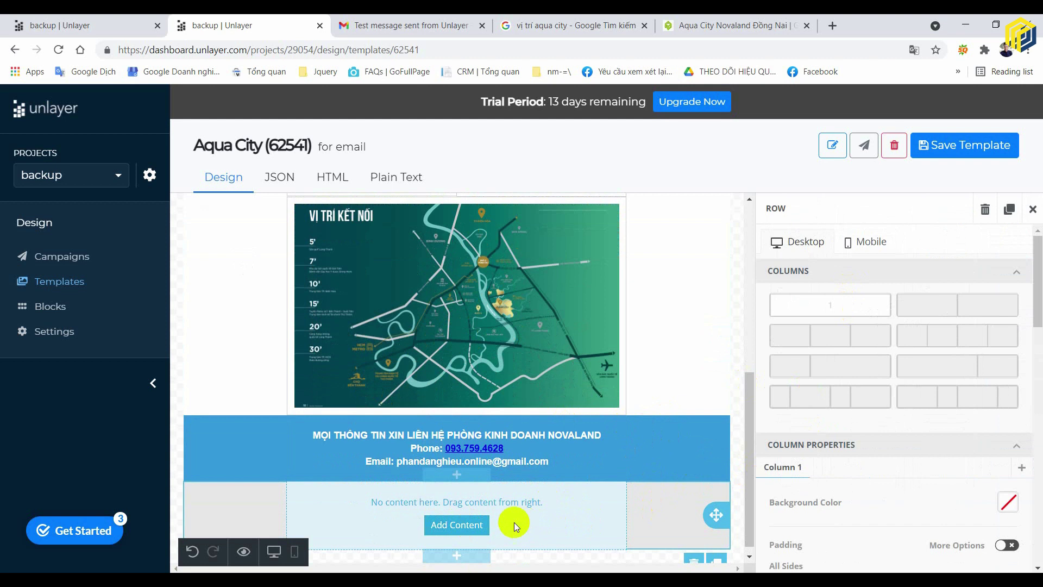
click(462, 525)
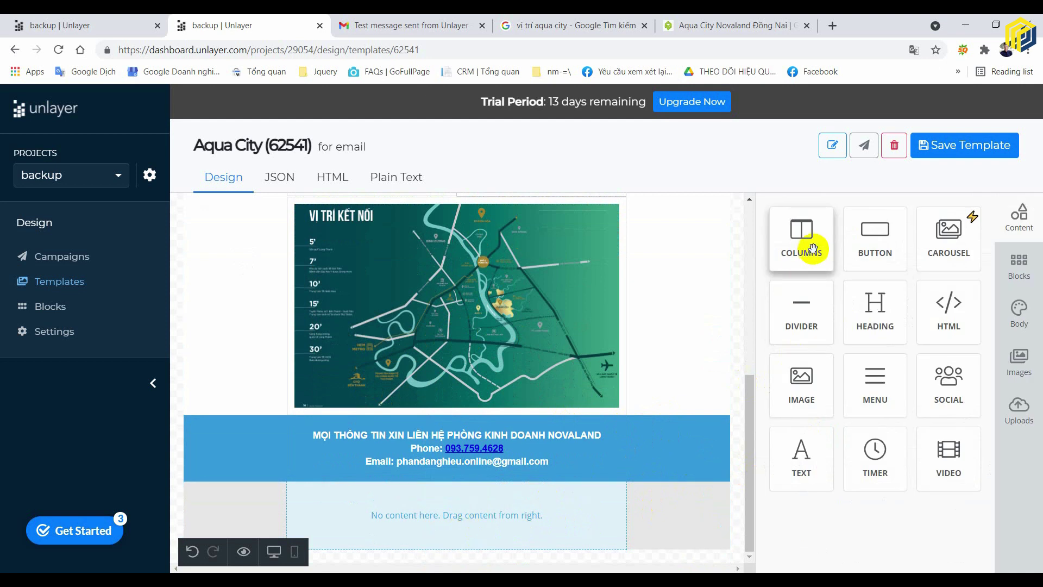
click(532, 500)
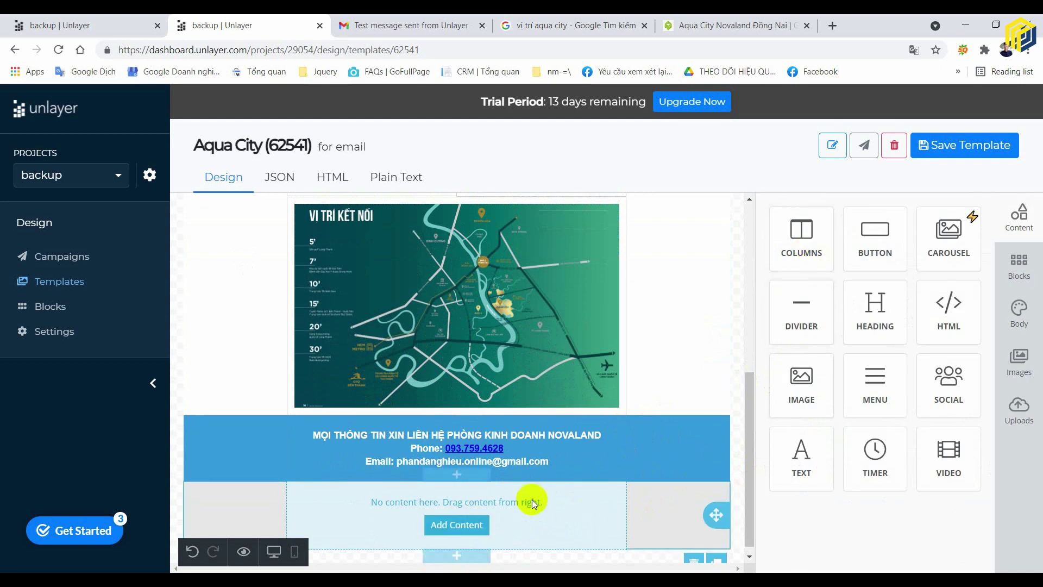
click(471, 526)
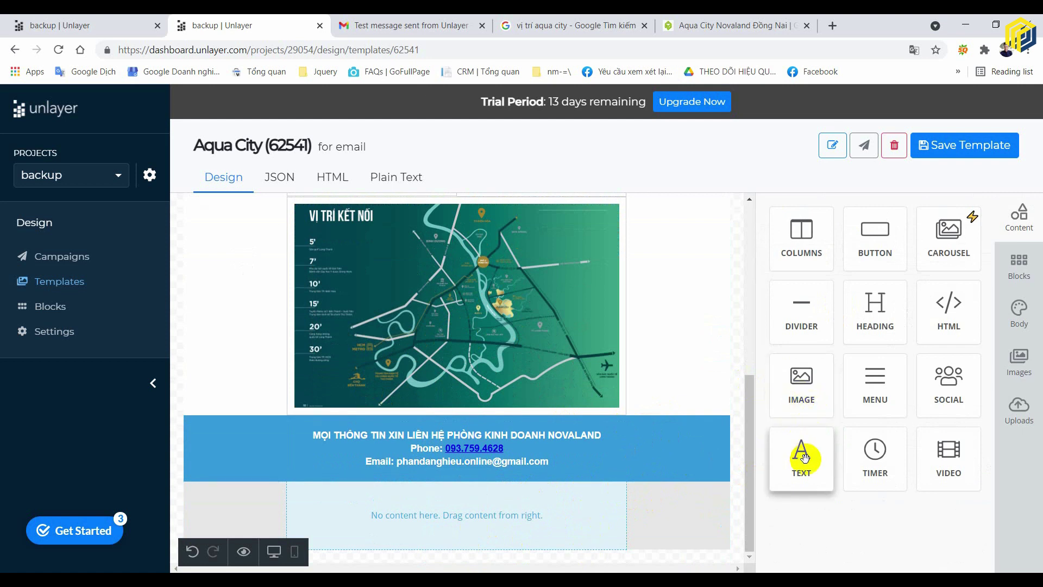
drag(770, 490, 537, 516)
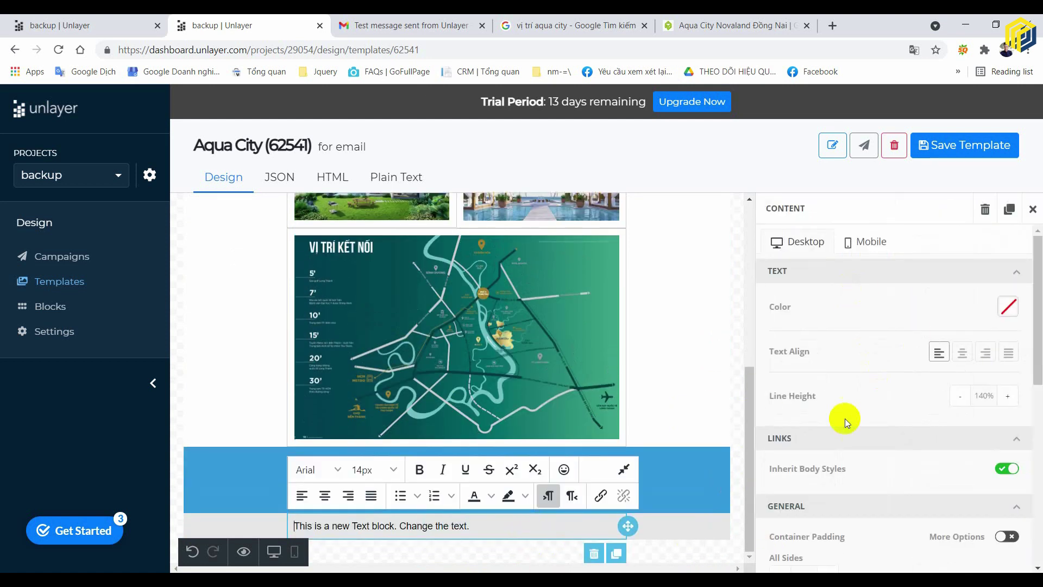
- Center the new text block and replace its placeholder with 'Email Đã được chủ đầu tư xác minh thông tin chính xác.'
click(961, 352)
triple_click(498, 527)
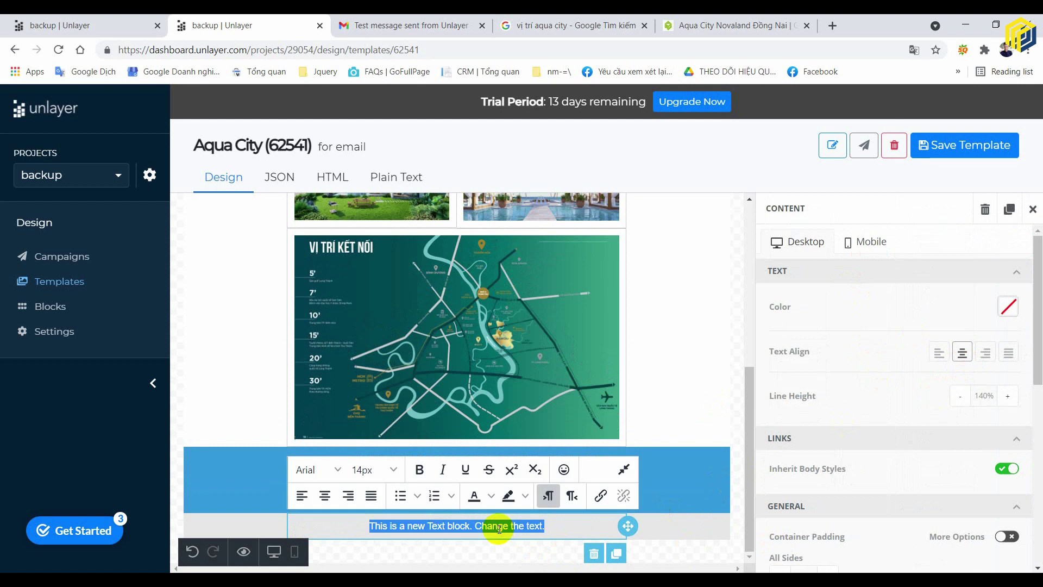
text(Email Đã đ)
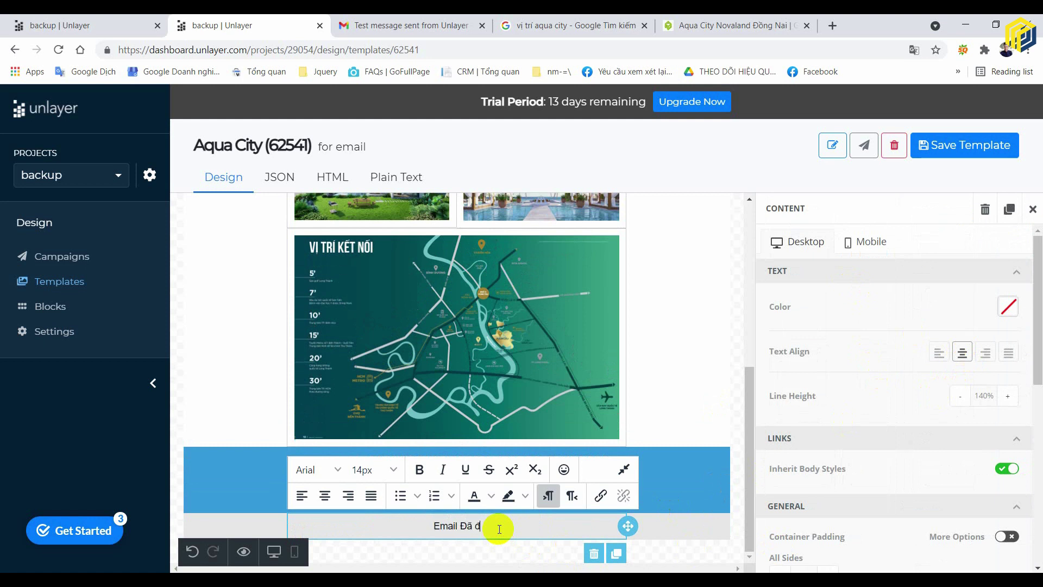
text(ược chủ đ)
text(ậu)
text( tư kiểm)
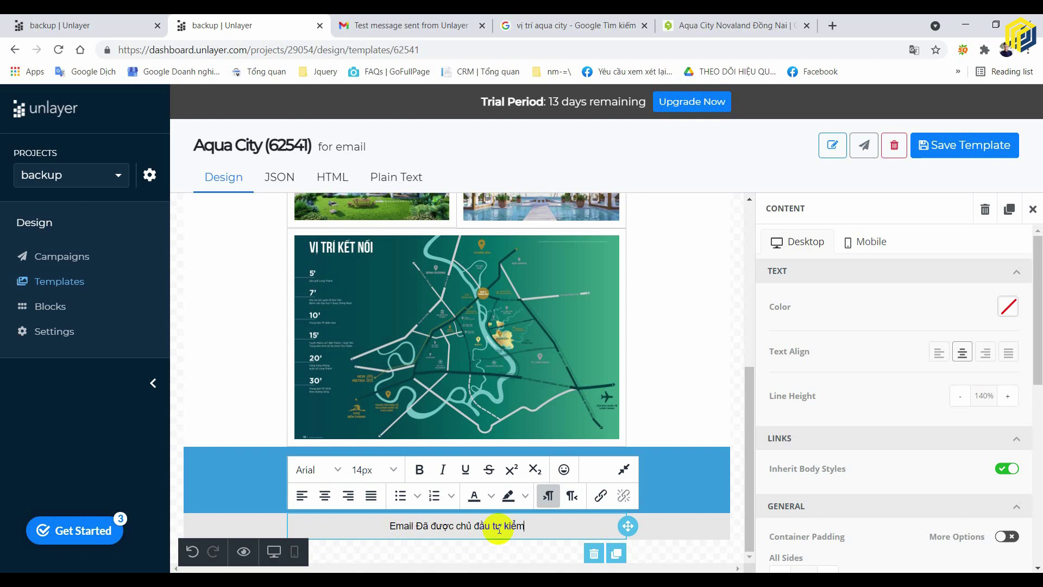
key(BackSpace)
key(BackSpace)
key(BackSpace)
key(BackSpace)
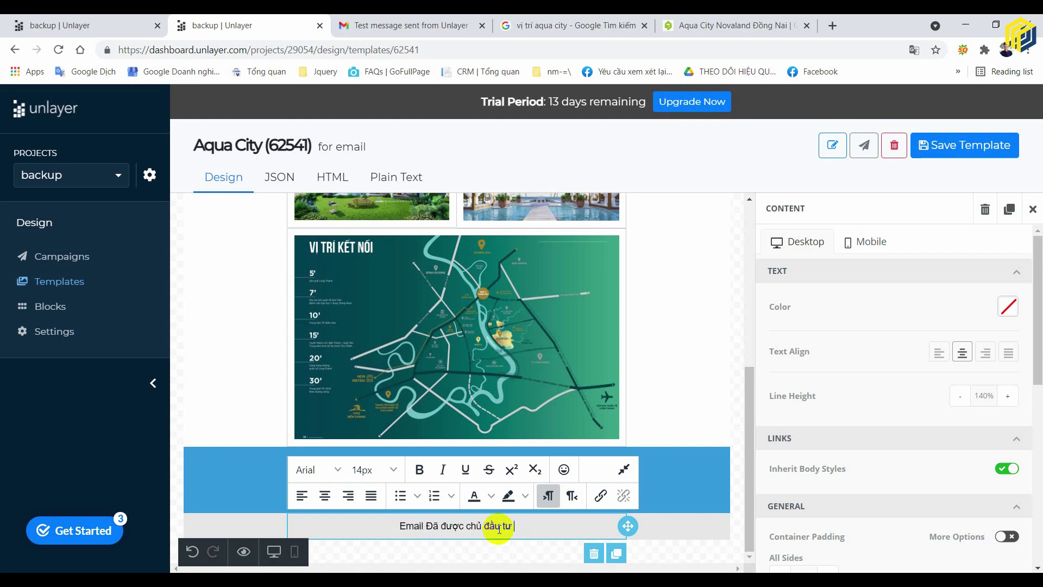
text(xac)
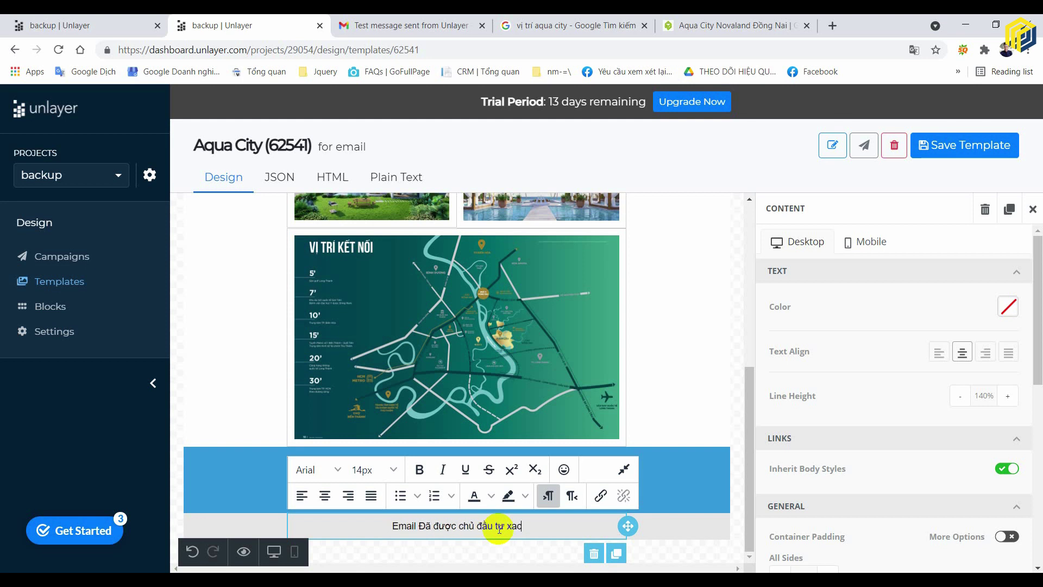
key(BackSpace)
key(BackSpace)
text(ác minh)
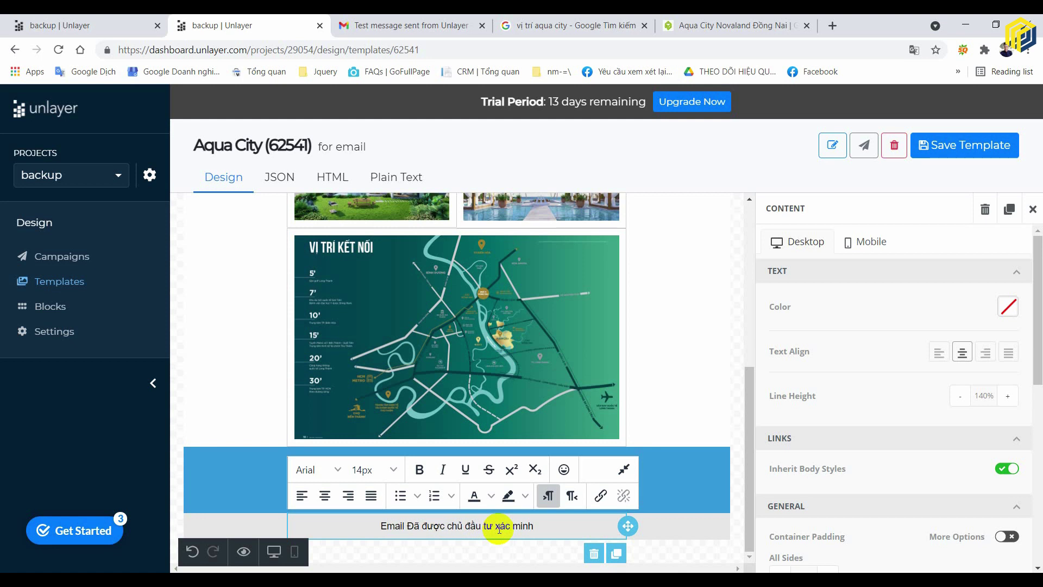
text( thôn)
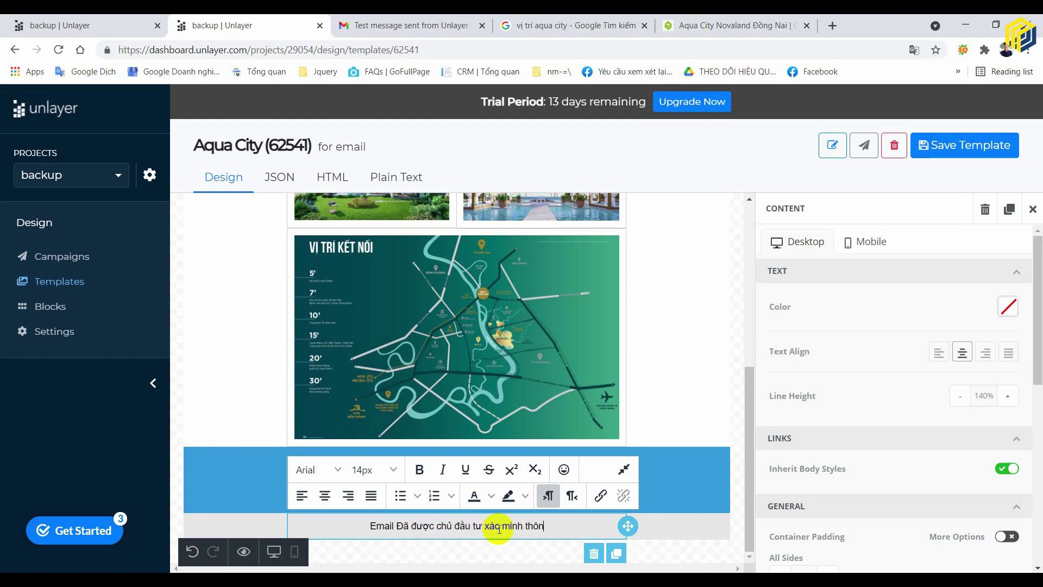
text(g tin chính sác)
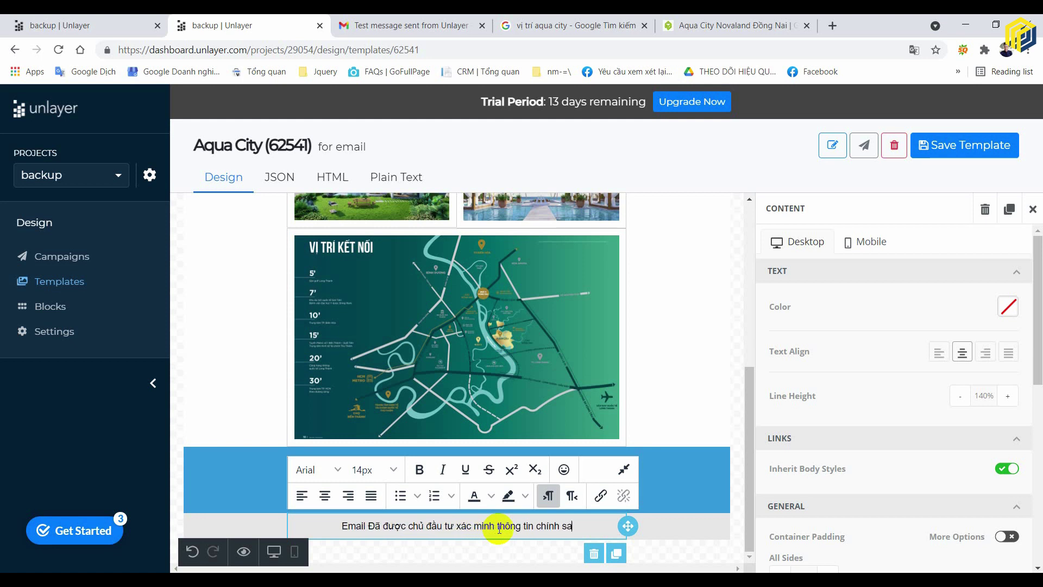
key(BackSpace)
key(BackSpace)
key(BackSpace)
text(xác)
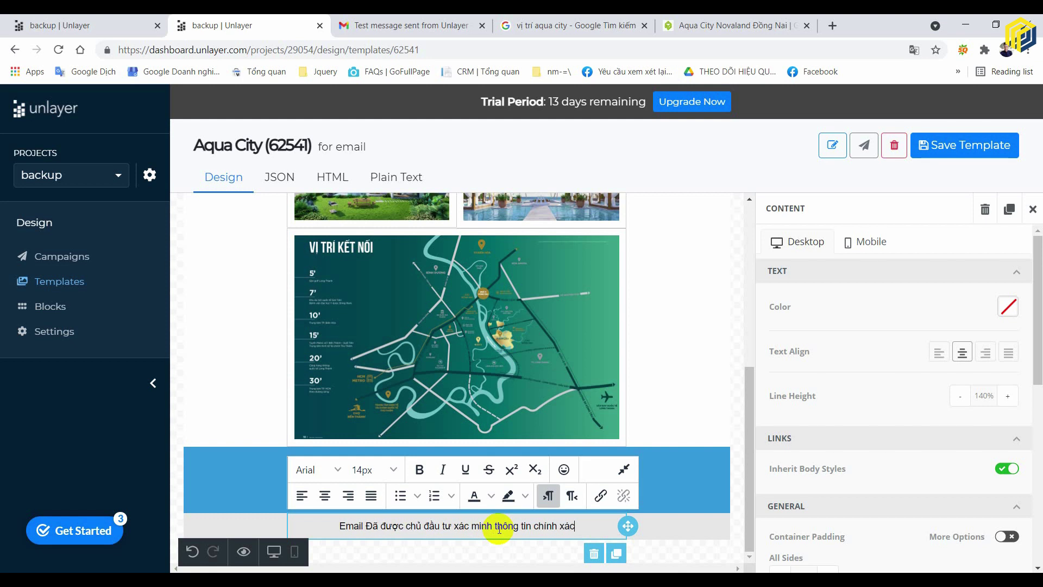
text(.)
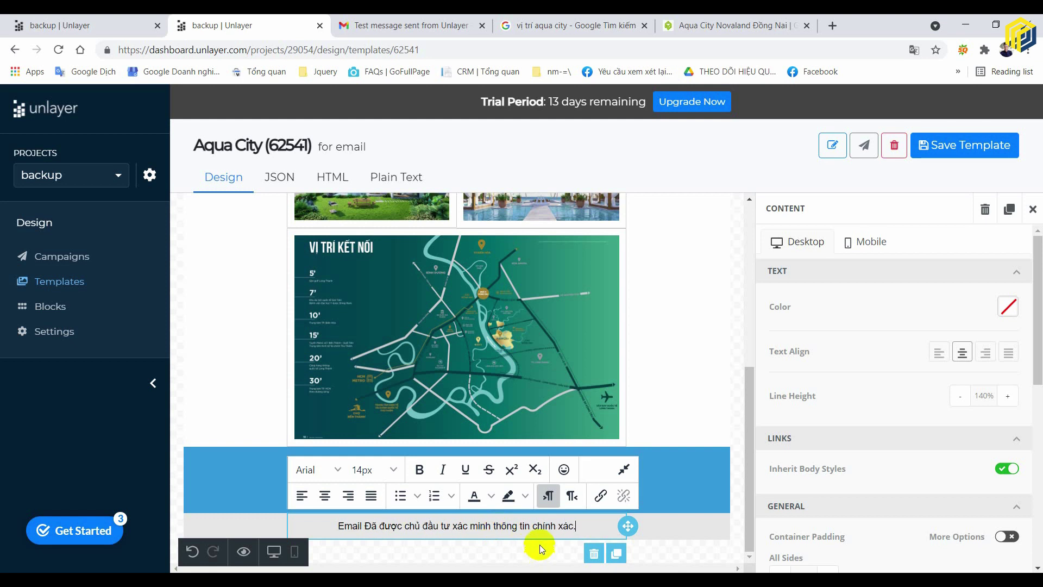
click(664, 531)
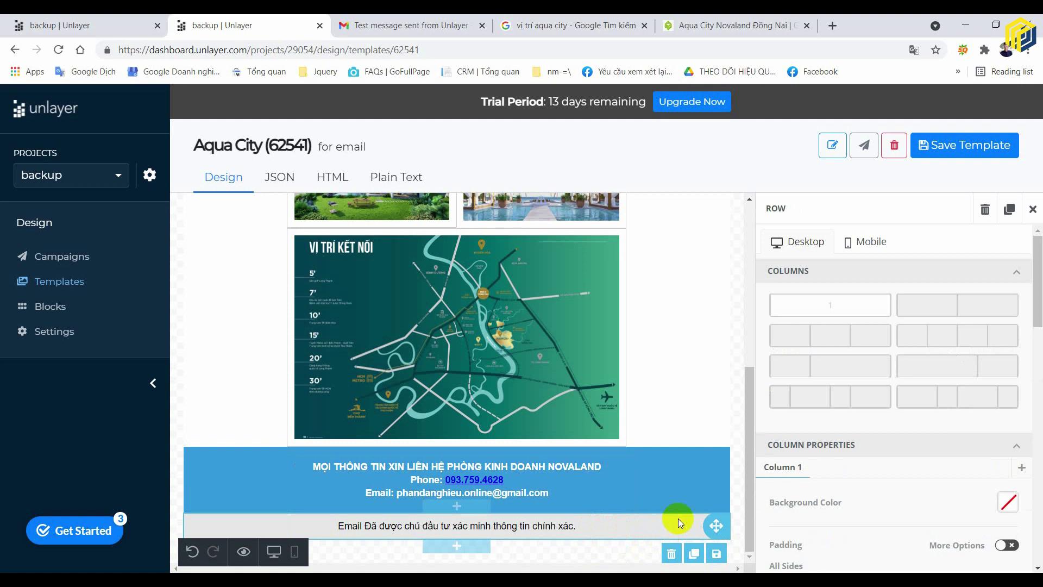
- Set the disclaimer row's background colour to blue 3598DB, leaving the column background clear
scroll(924, 478, down, 6)
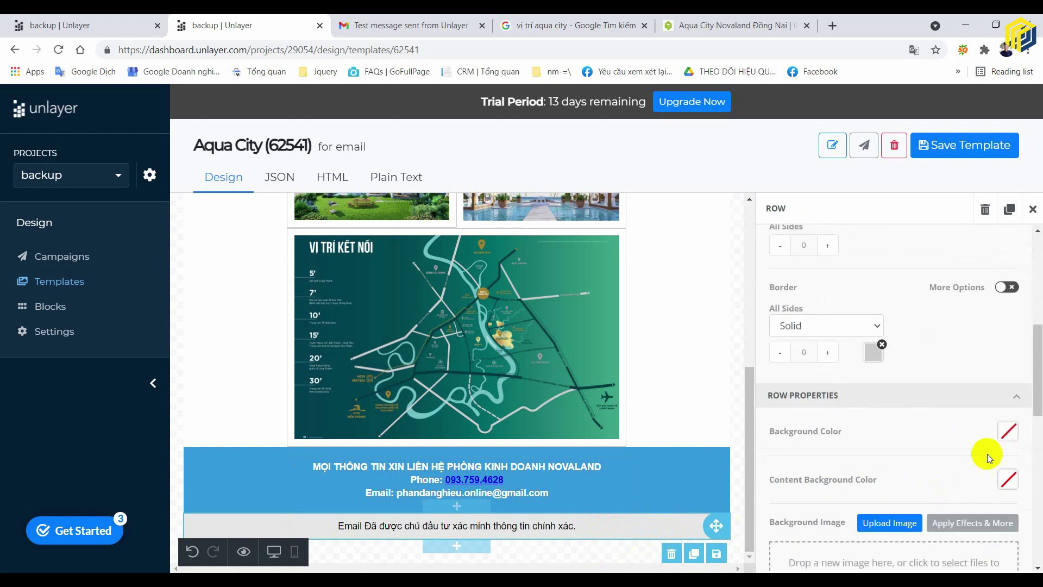
scroll(995, 412, up, 2)
click(1006, 298)
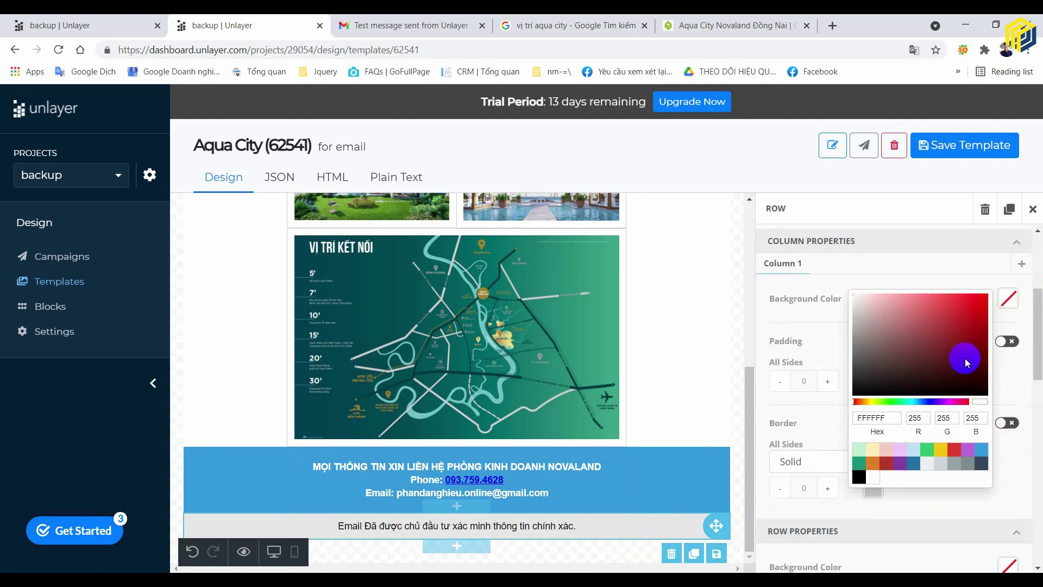
click(981, 449)
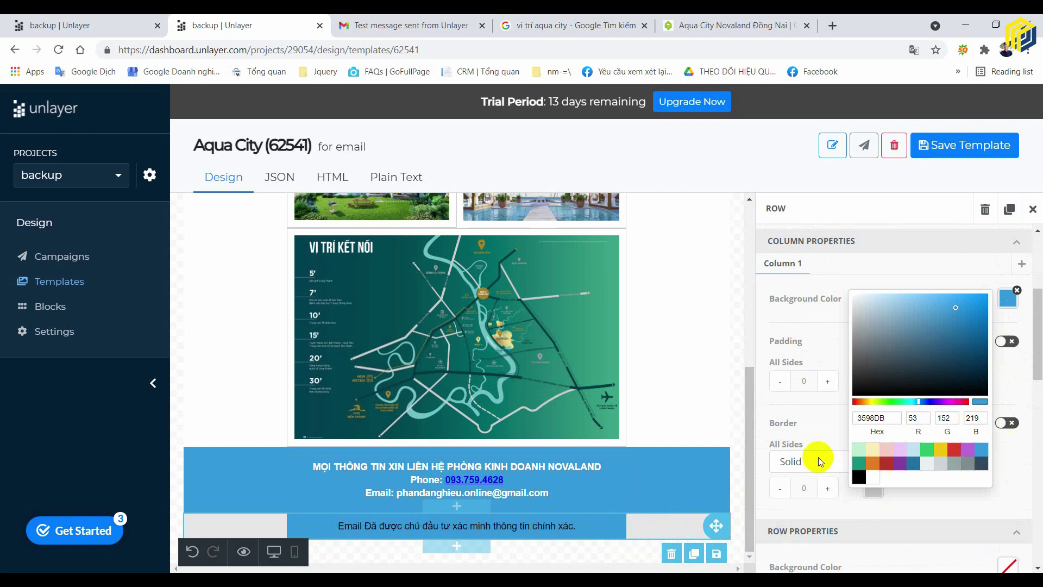
click(831, 441)
click(1016, 291)
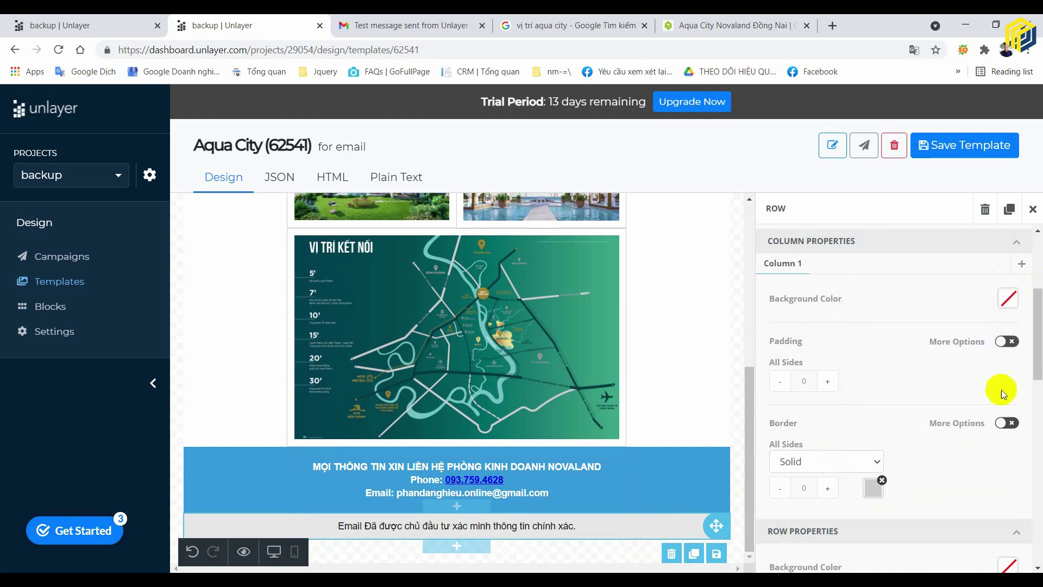
scroll(976, 433, down, 5)
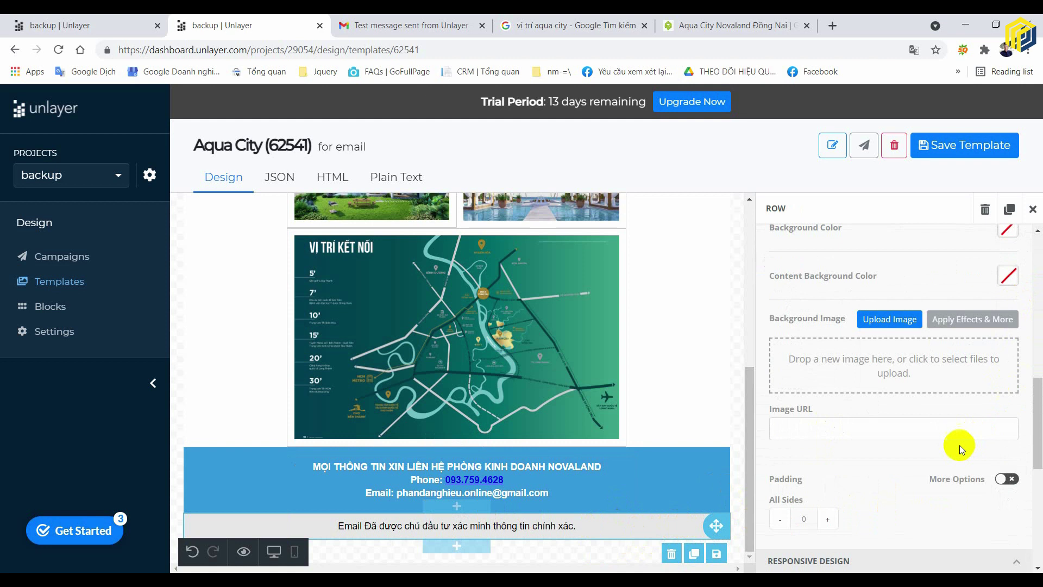
scroll(959, 445, up, 4)
scroll(913, 340, up, 3)
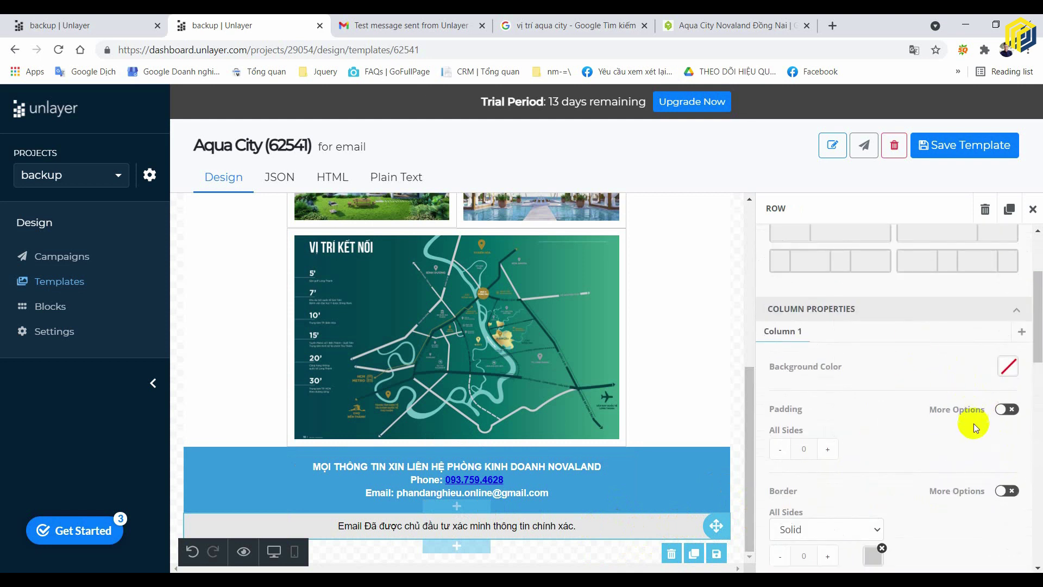
scroll(972, 420, down, 6)
scroll(962, 406, down, 1)
click(1008, 344)
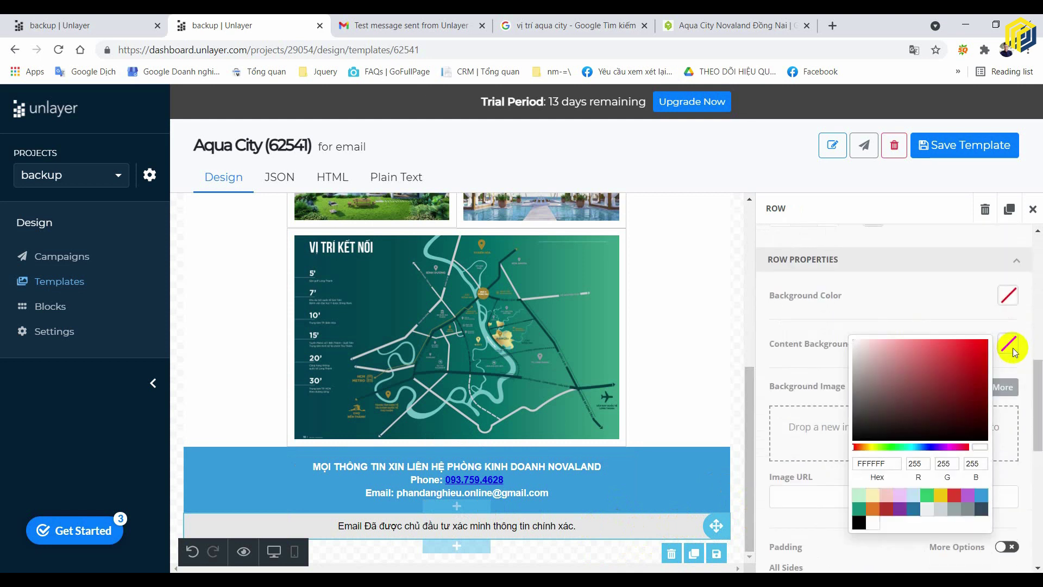
click(1003, 305)
click(1005, 303)
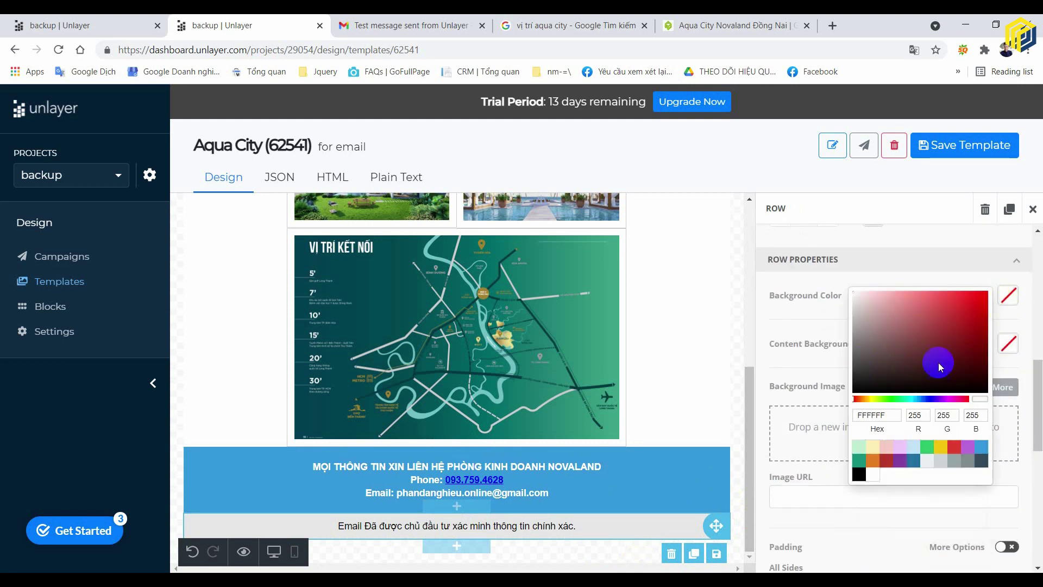
click(981, 447)
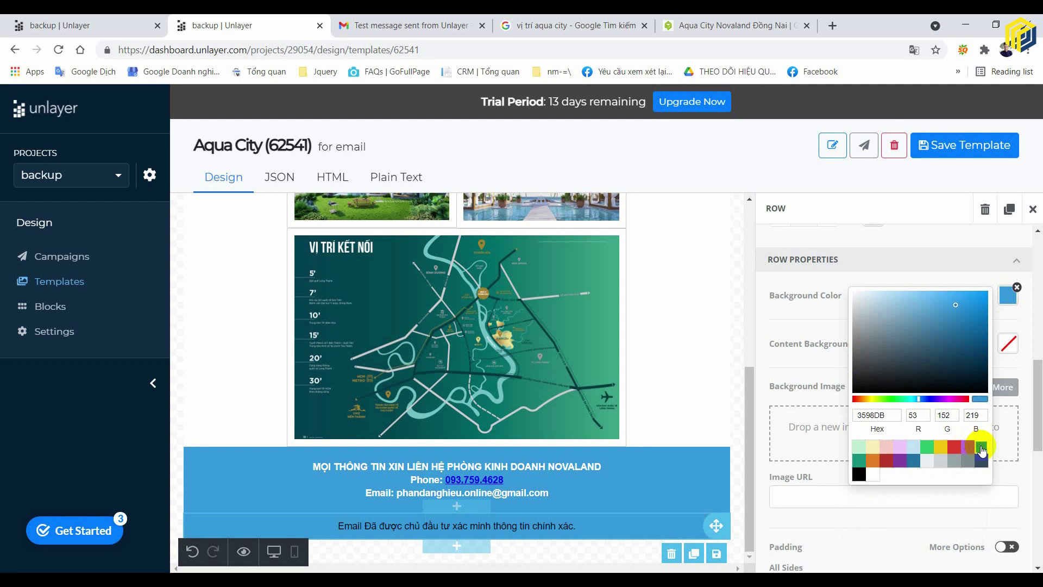
- Make the disclaimer text block's text colour white
click(565, 533)
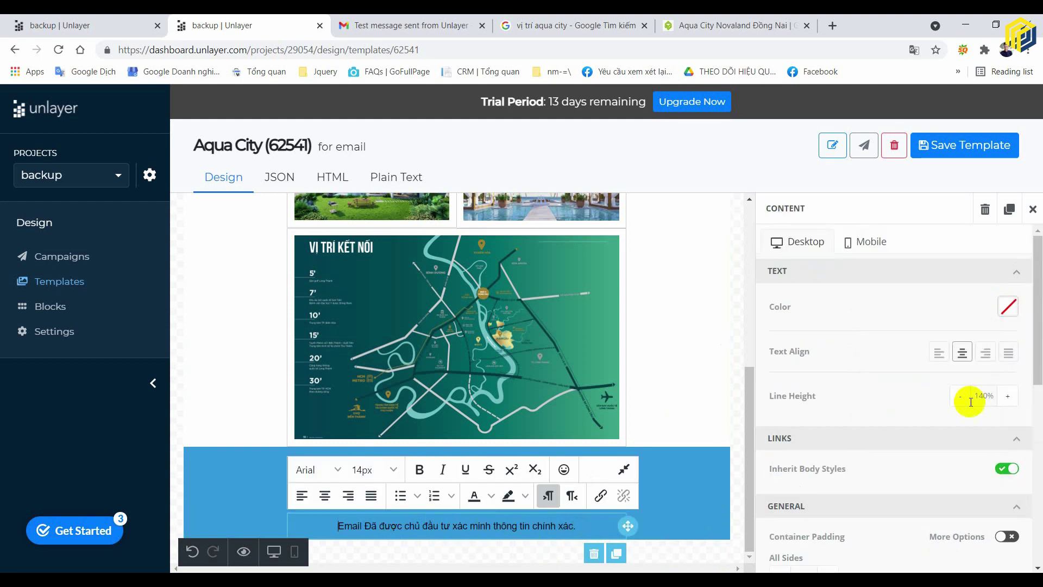
scroll(988, 366, down, 4)
scroll(989, 366, up, 4)
click(1007, 308)
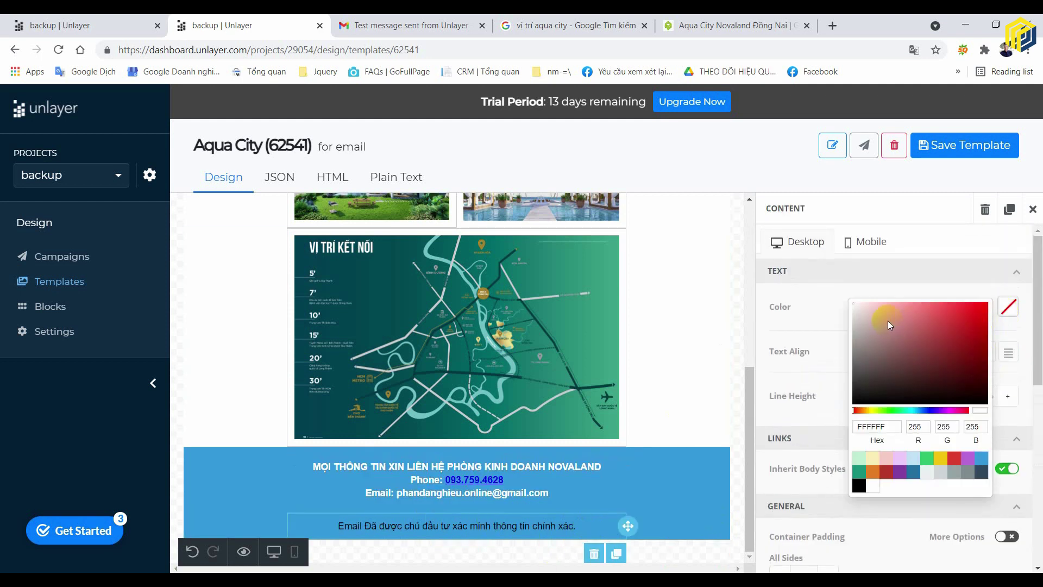
click(845, 296)
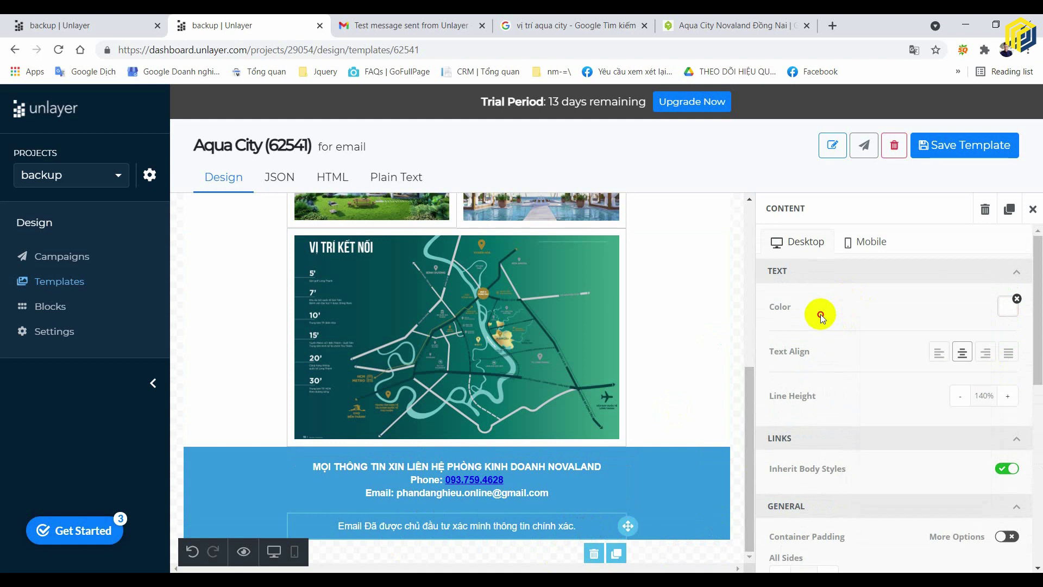
click(680, 497)
- Review the finished blue footer, scroll to the top and save the Aqua City (62541) template
click(738, 322)
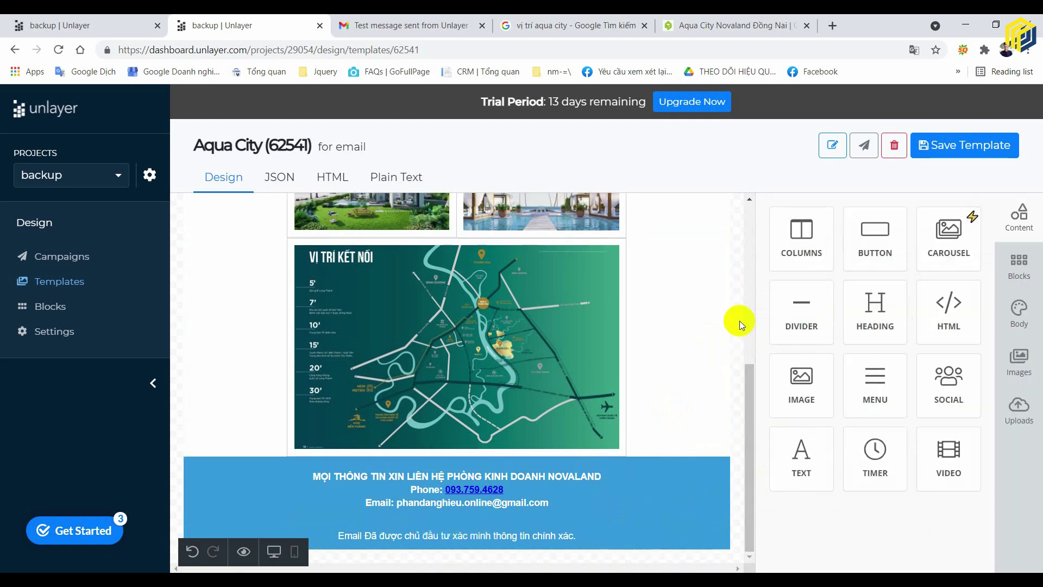
scroll(574, 407, up, 6)
scroll(609, 398, down, 3)
scroll(706, 413, up, 2)
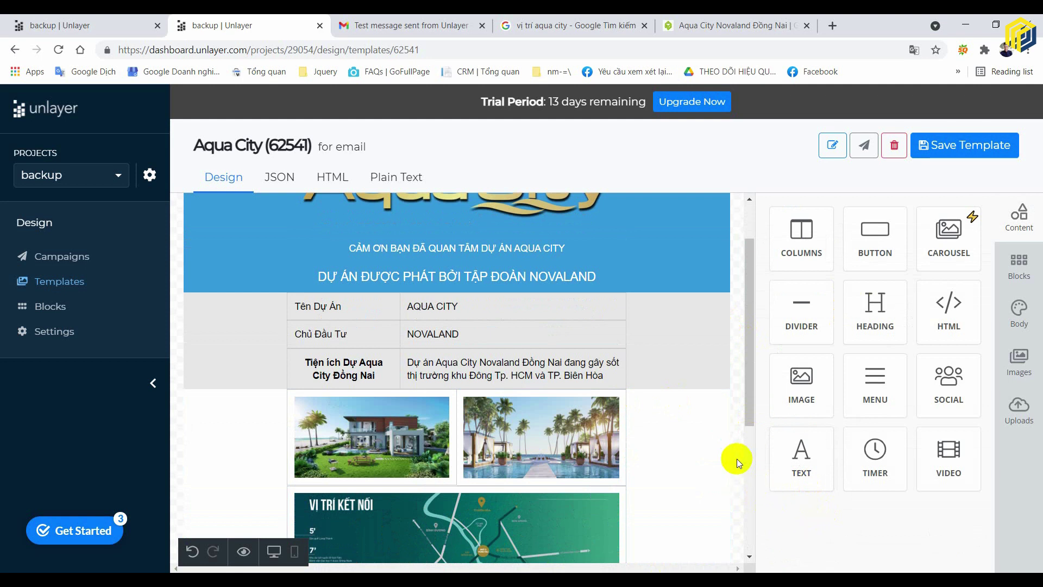
mouse_move(720, 438)
scroll(736, 369, up, 2)
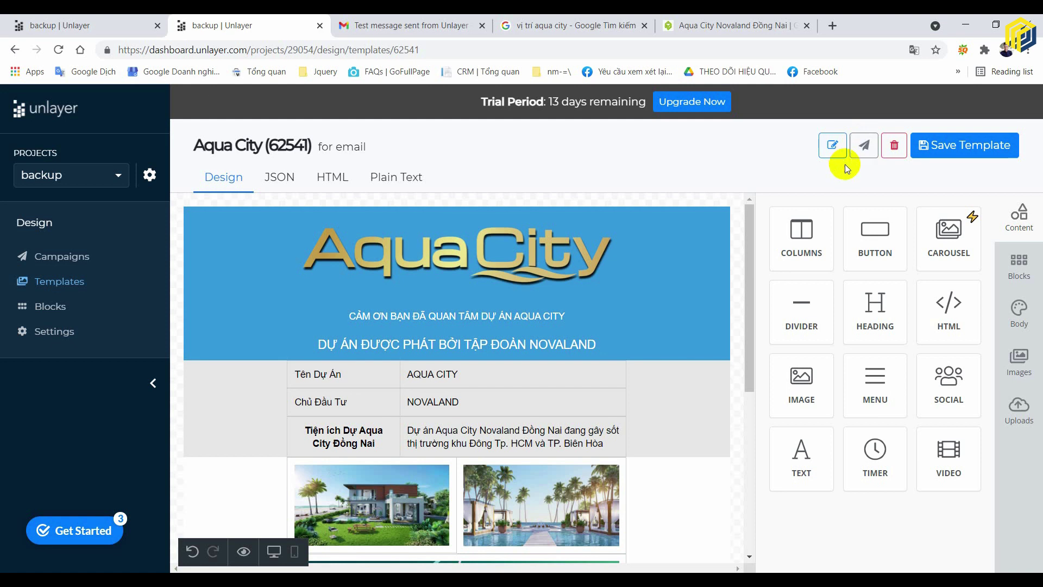
click(951, 156)
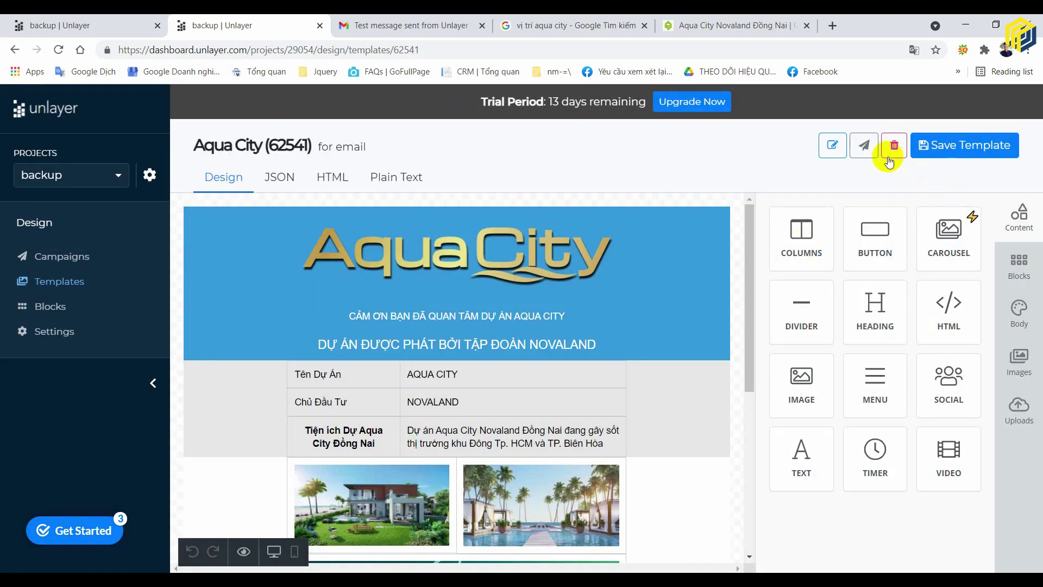
- Test-send the template to the owner's email address and dismiss the sent confirmation
click(864, 145)
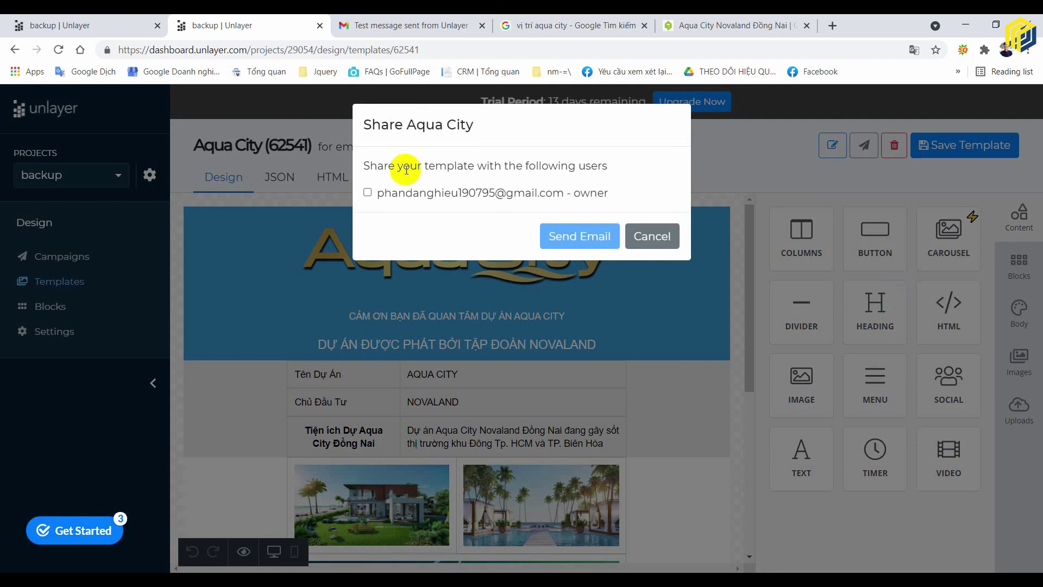
click(367, 192)
click(592, 241)
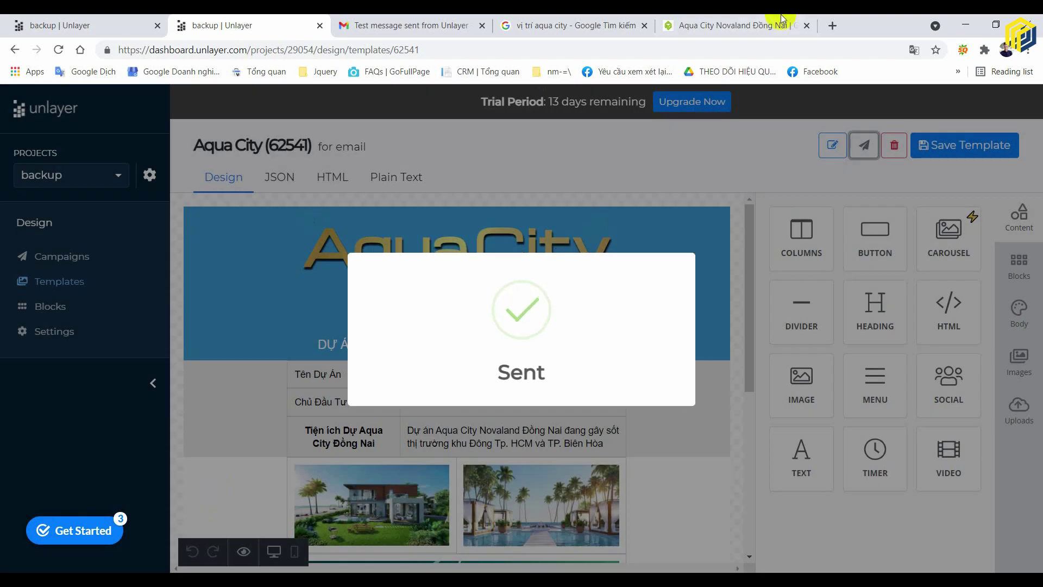
click(494, 294)
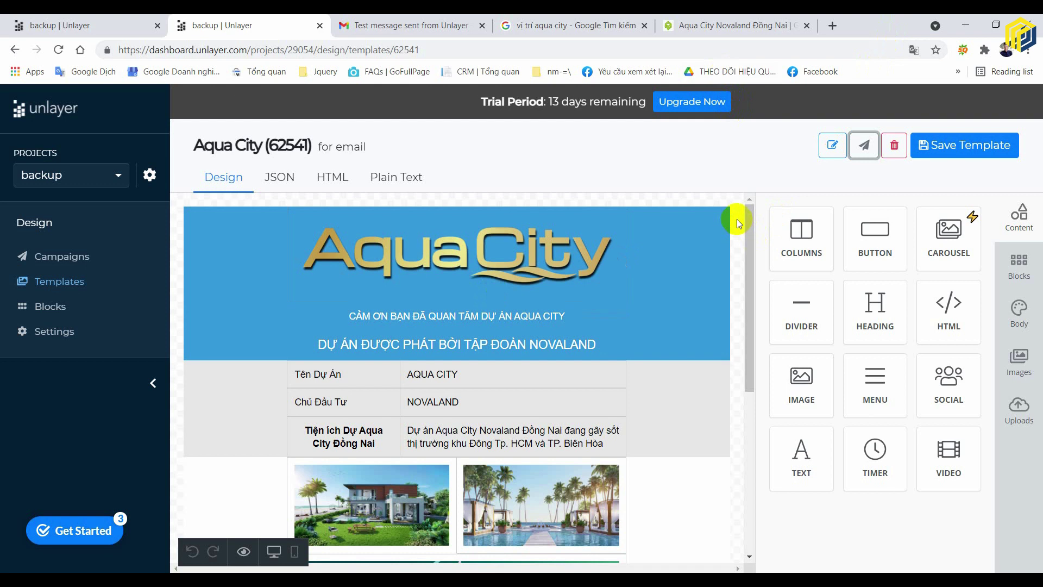
click(716, 268)
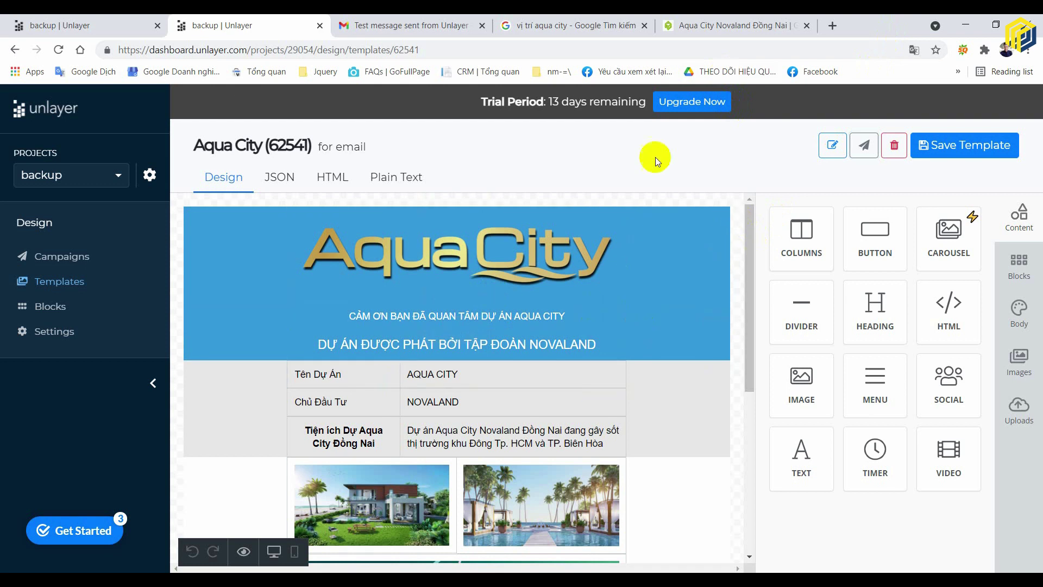
click(725, 217)
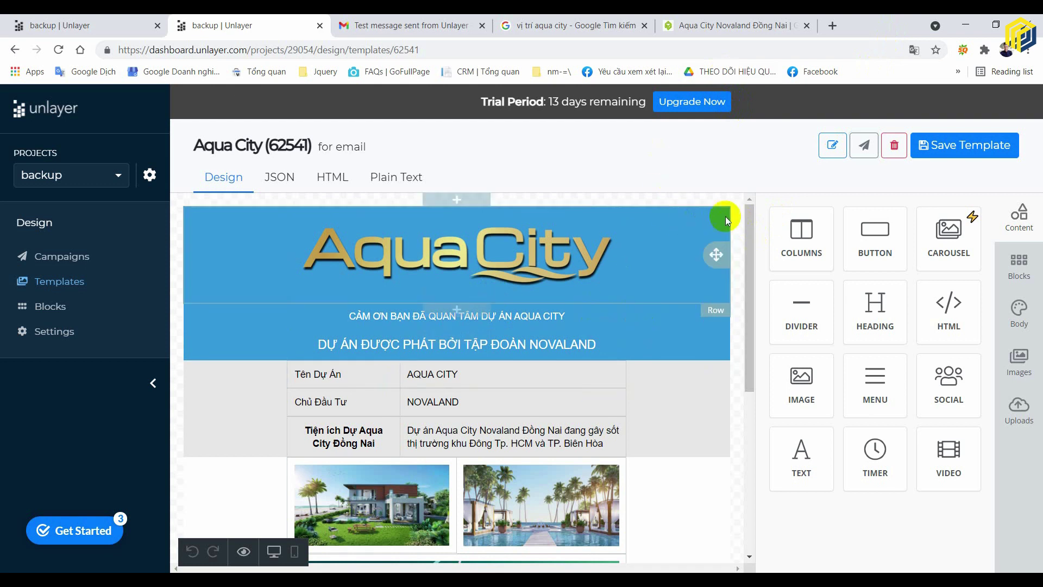
click(398, 22)
- Launch Chrome from the Start menu with a chosen profile and open its Gmail
click(700, 24)
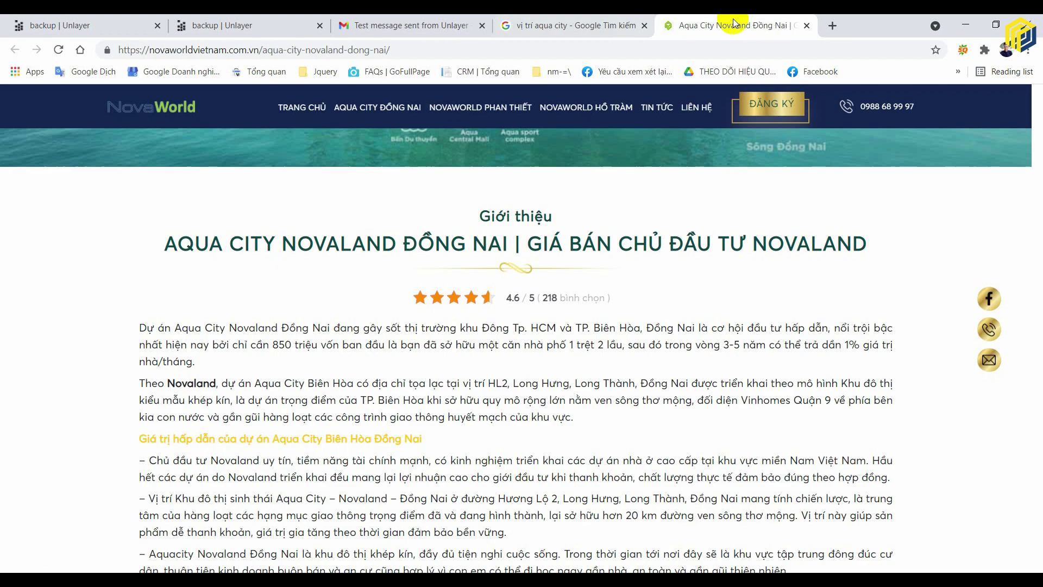
click(834, 24)
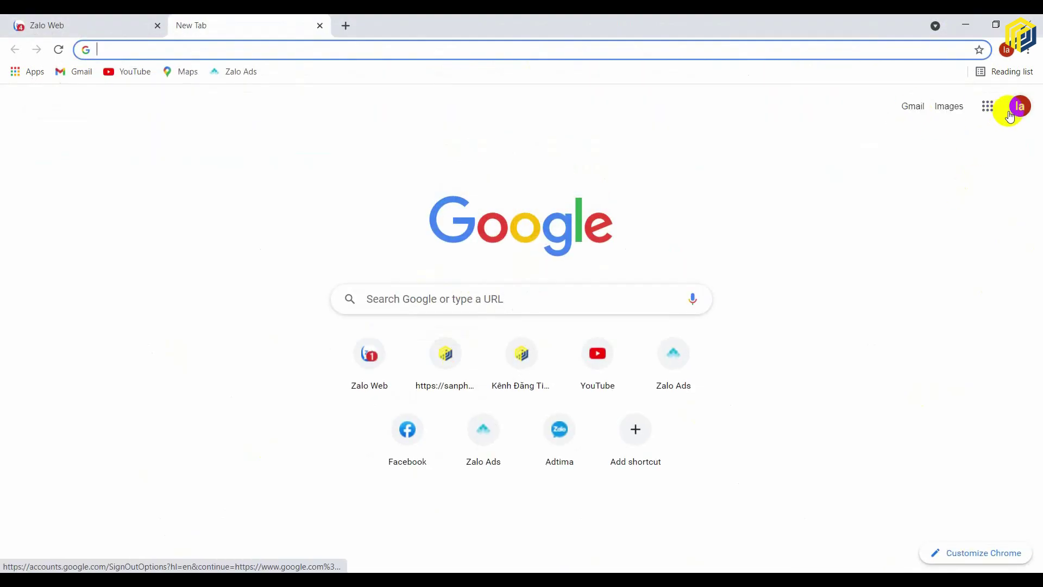
click(814, 60)
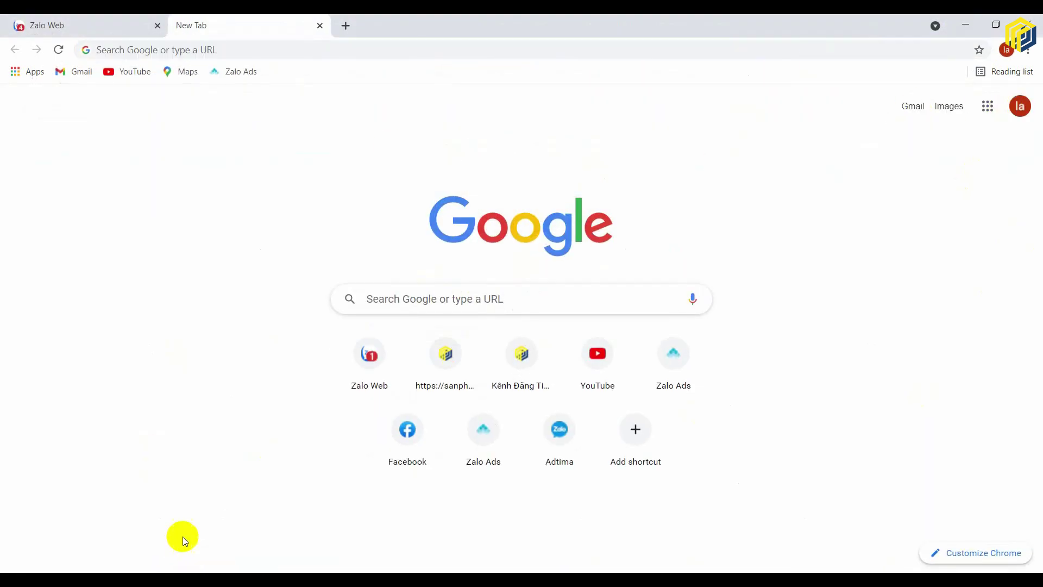
key(super)
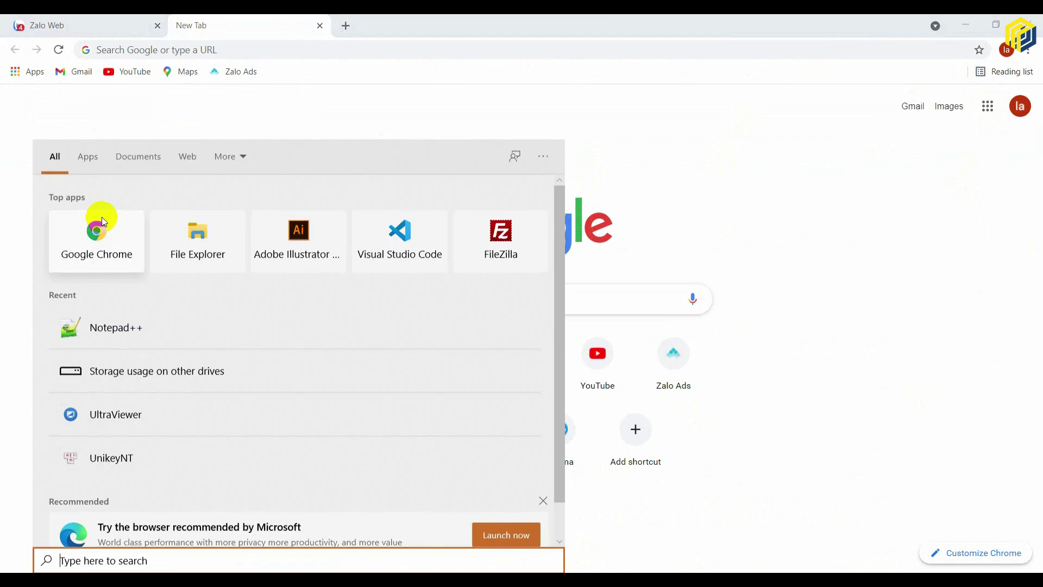
click(102, 216)
scroll(487, 308, down, 5)
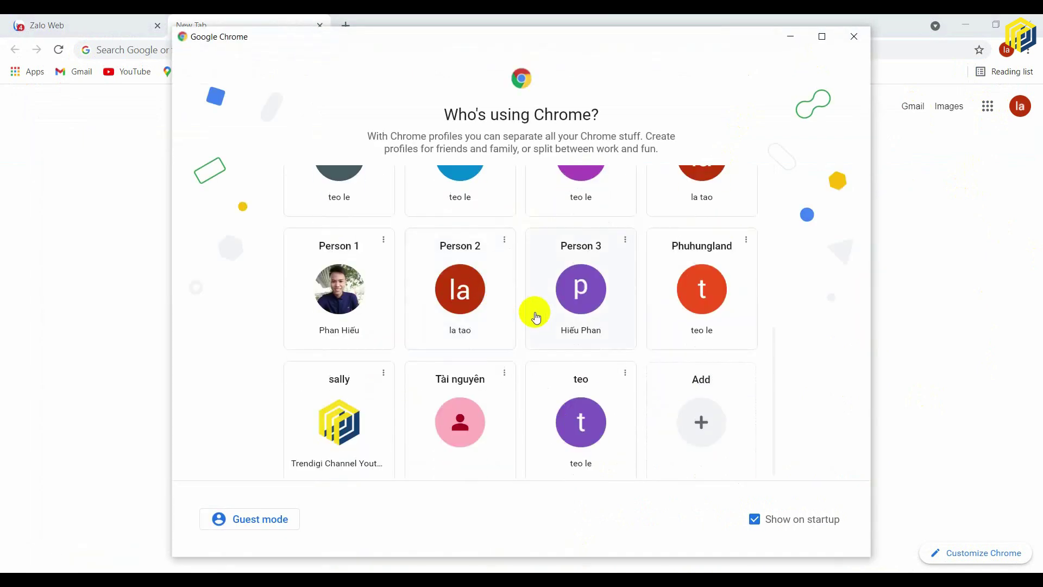
scroll(541, 316, up, 5)
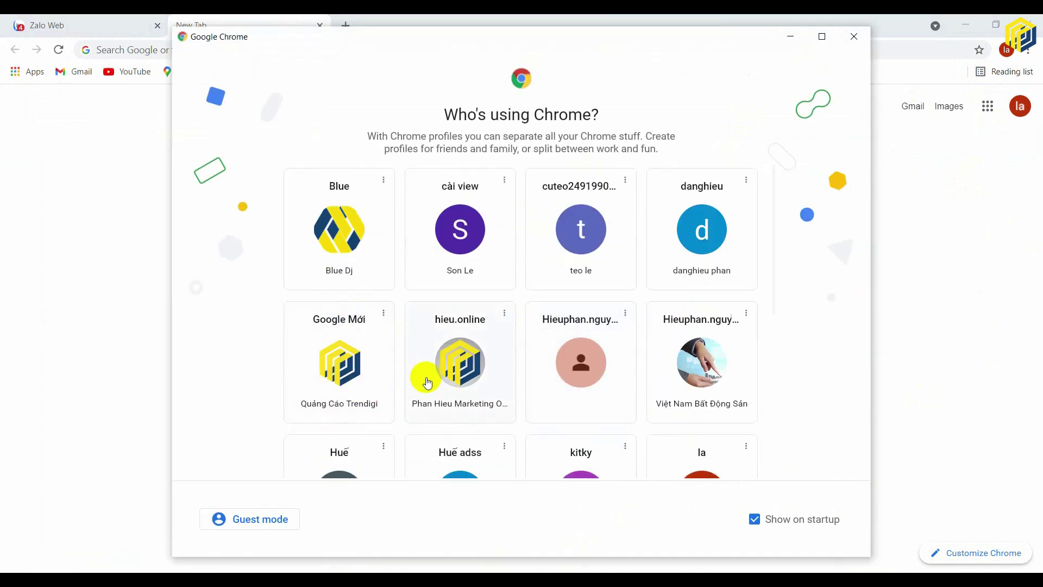
click(457, 361)
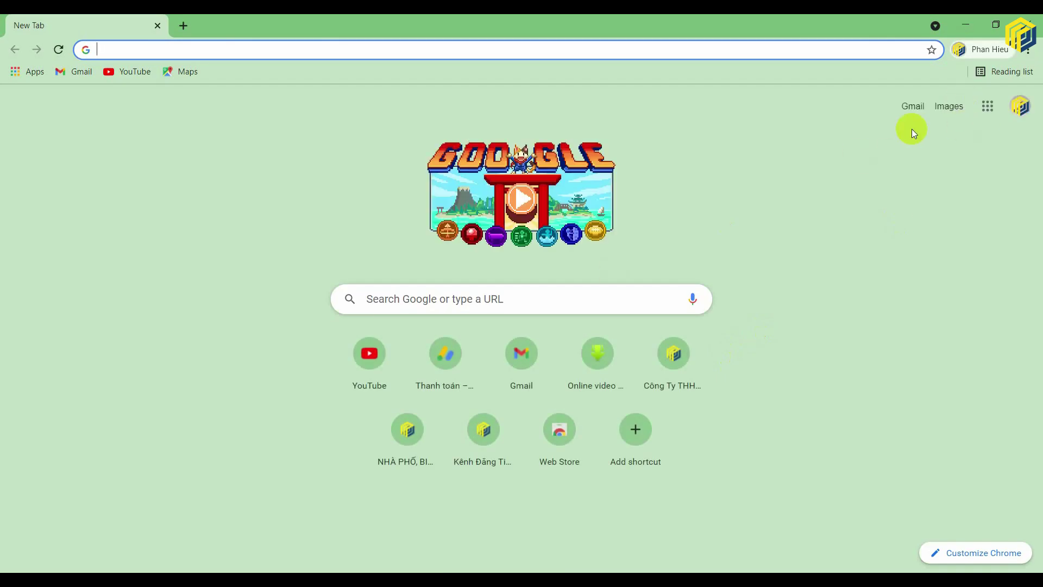
click(914, 105)
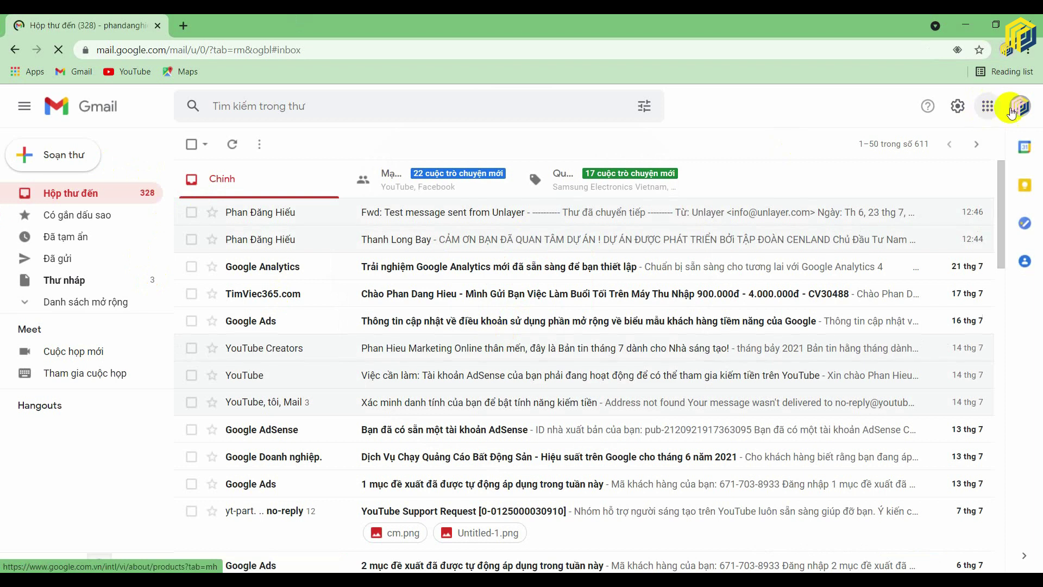
- Relaunch Chrome and pick a different profile in the 'Who's using Chrome?' picker
key(super)
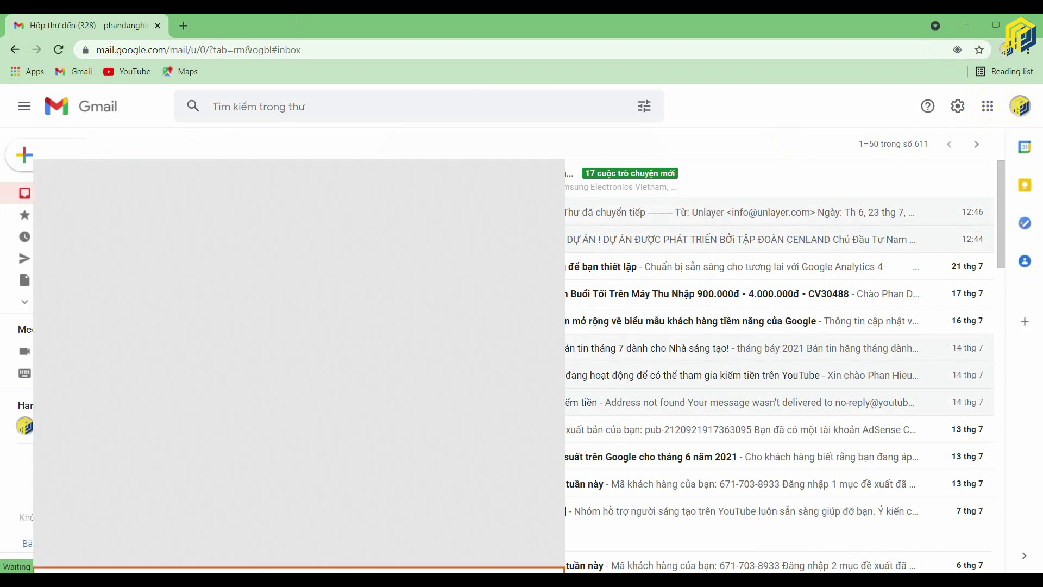
click(106, 270)
scroll(500, 297, down, 2)
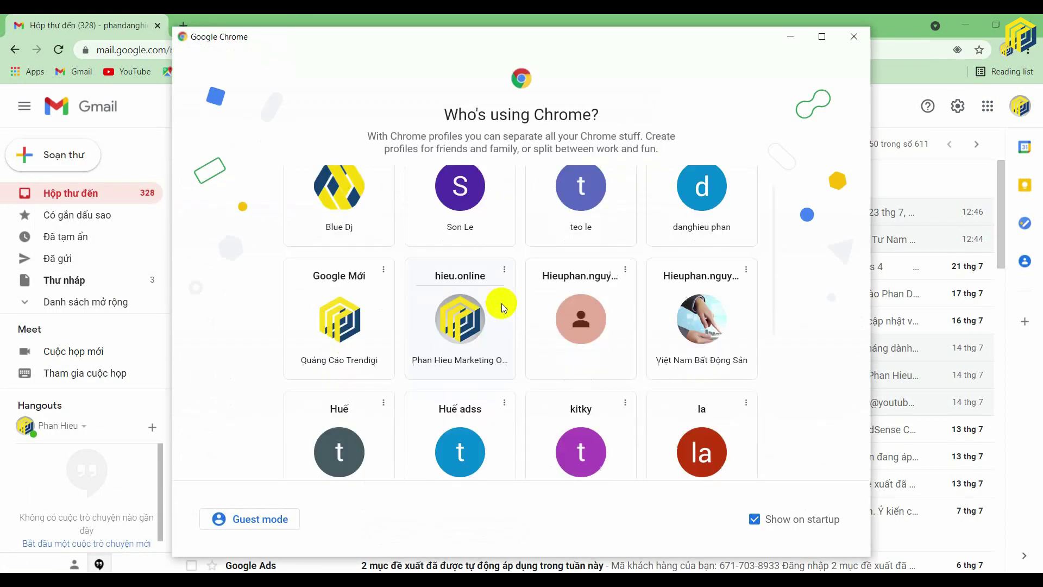
click(700, 293)
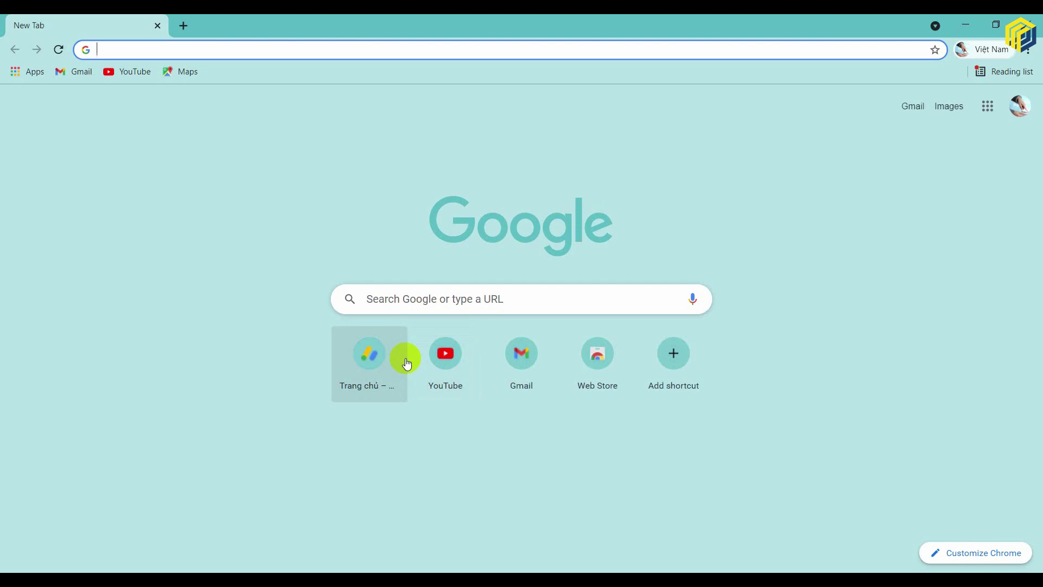
- Open Gmail and the 'Dự Án Thanh Long Bay Phan Thiết' conversation
click(914, 107)
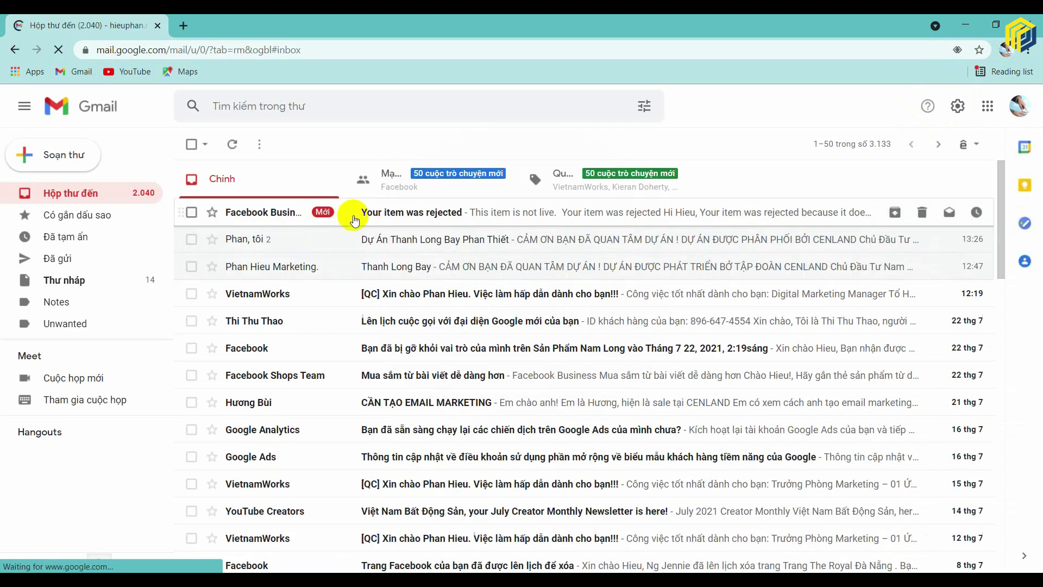
click(349, 212)
click(204, 145)
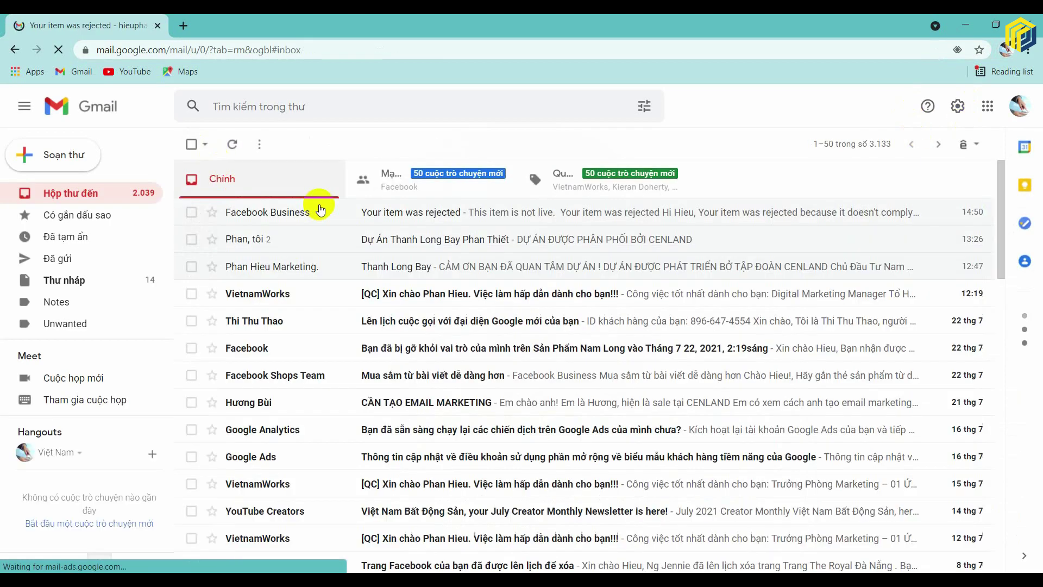
click(315, 240)
scroll(632, 296, down, 2)
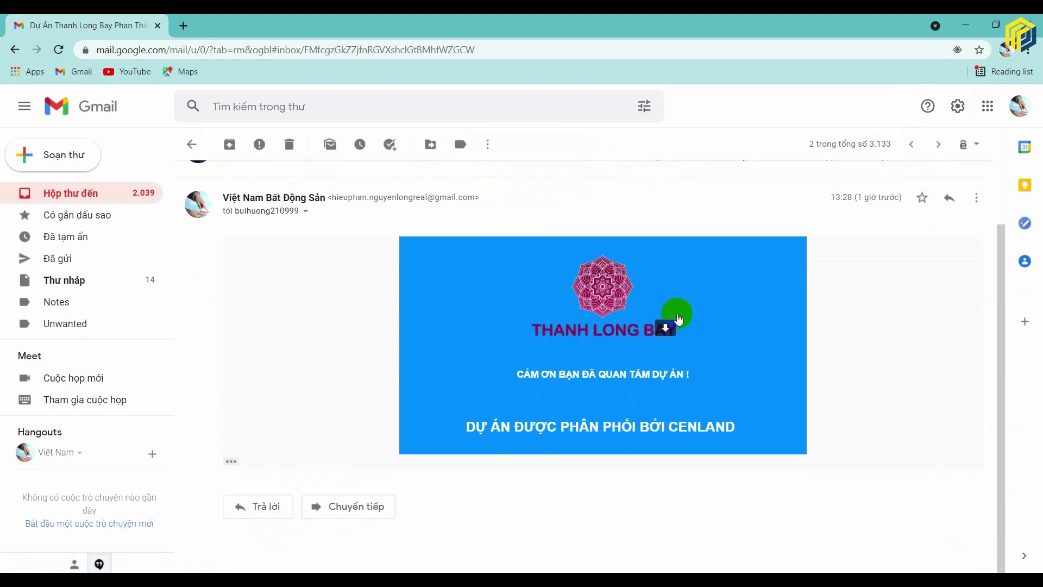
scroll(682, 309, up, 2)
scroll(679, 353, down, 2)
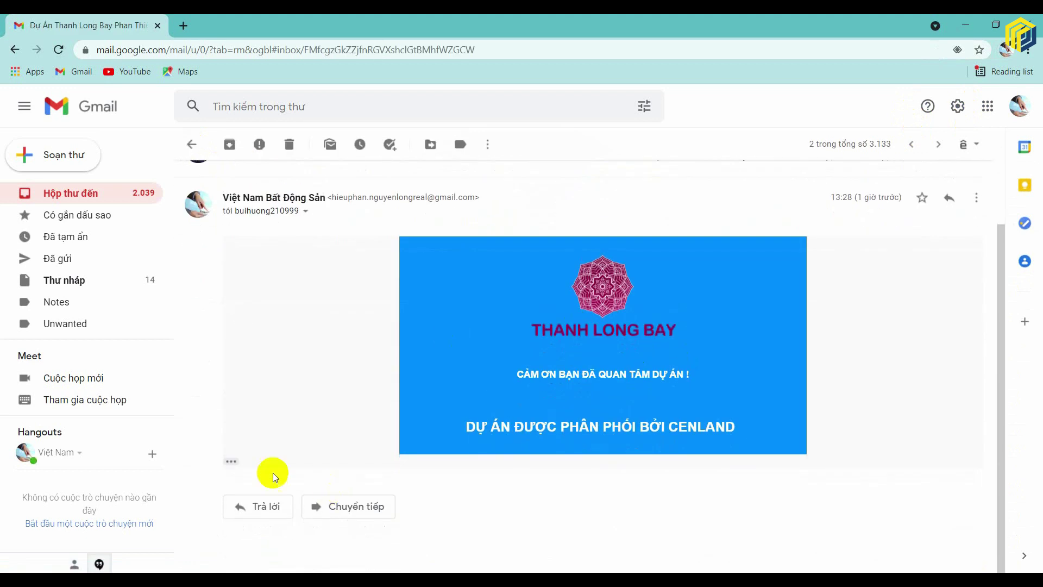
- Expand the message's trimmed template content and open its more-actions menu
click(231, 461)
scroll(613, 360, down, 5)
scroll(618, 350, up, 5)
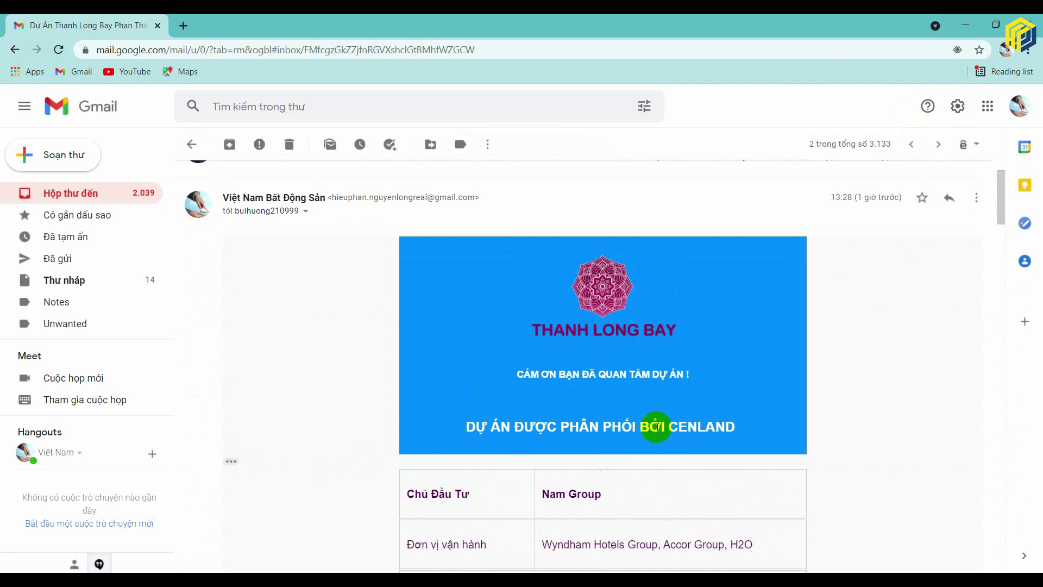
scroll(690, 382, down, 10)
scroll(929, 328, down, 10)
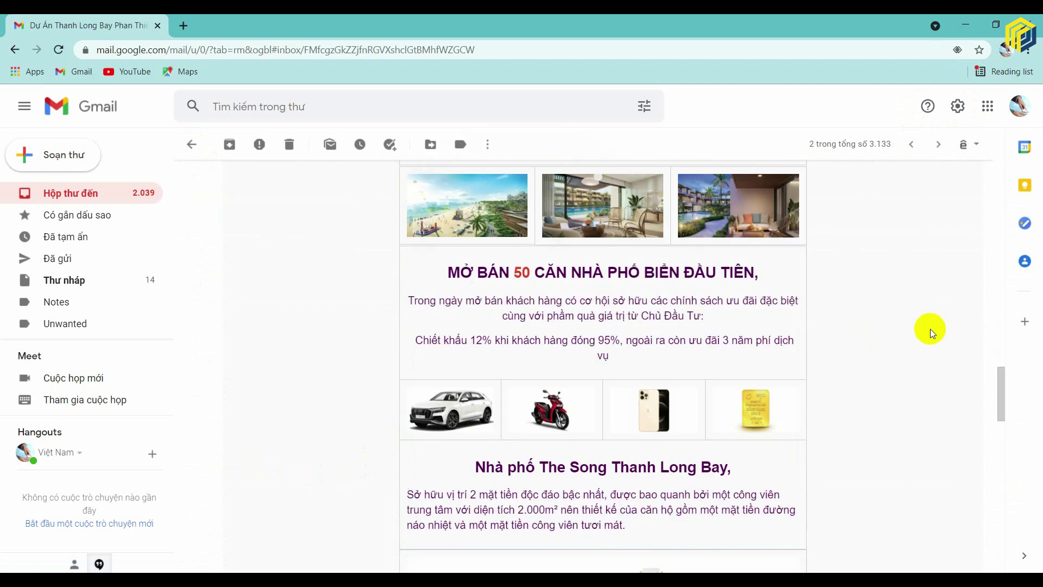
scroll(930, 324, up, 15)
scroll(971, 315, up, 9)
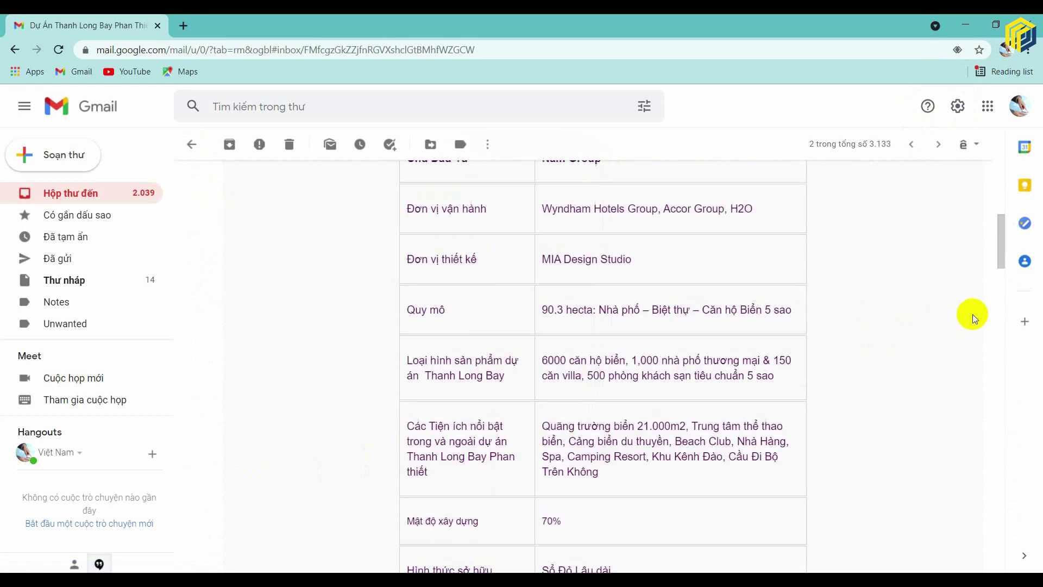
scroll(860, 354, down, 14)
scroll(978, 262, up, 15)
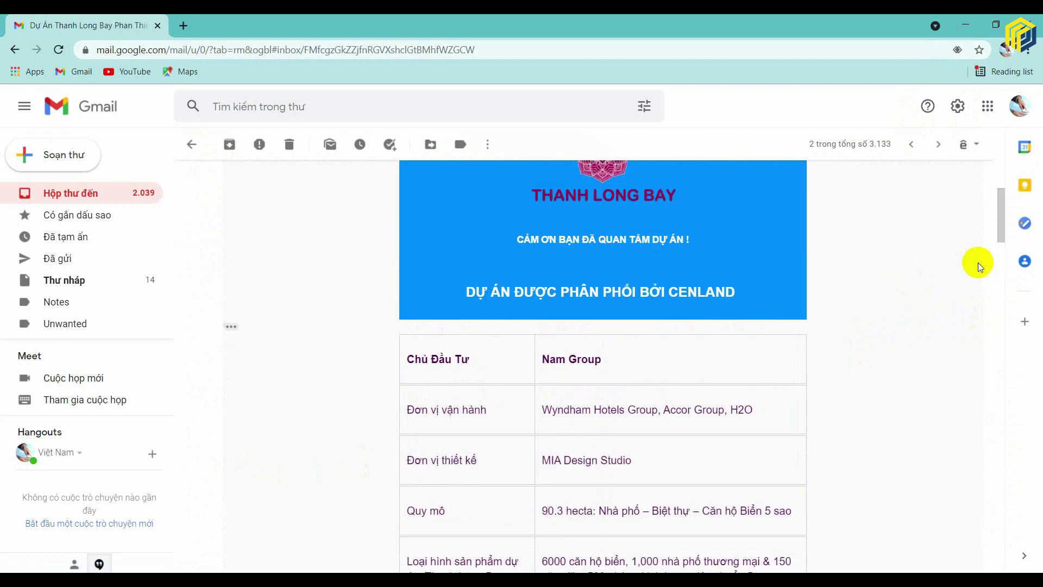
click(976, 273)
- Forward the message with an editable subject, removing the 'Fwd' prefix and forwarded-message header
click(859, 316)
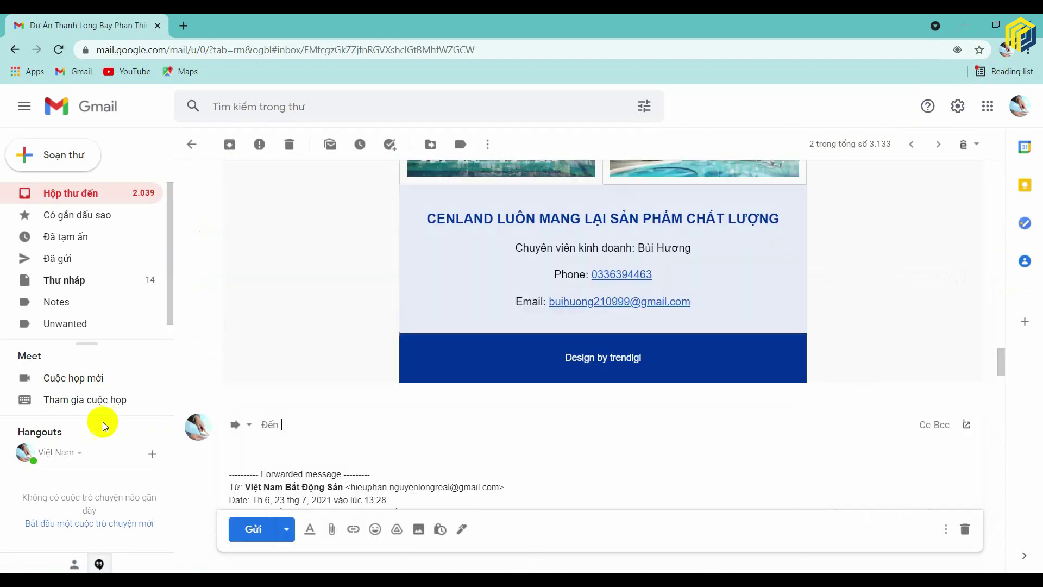
click(245, 424)
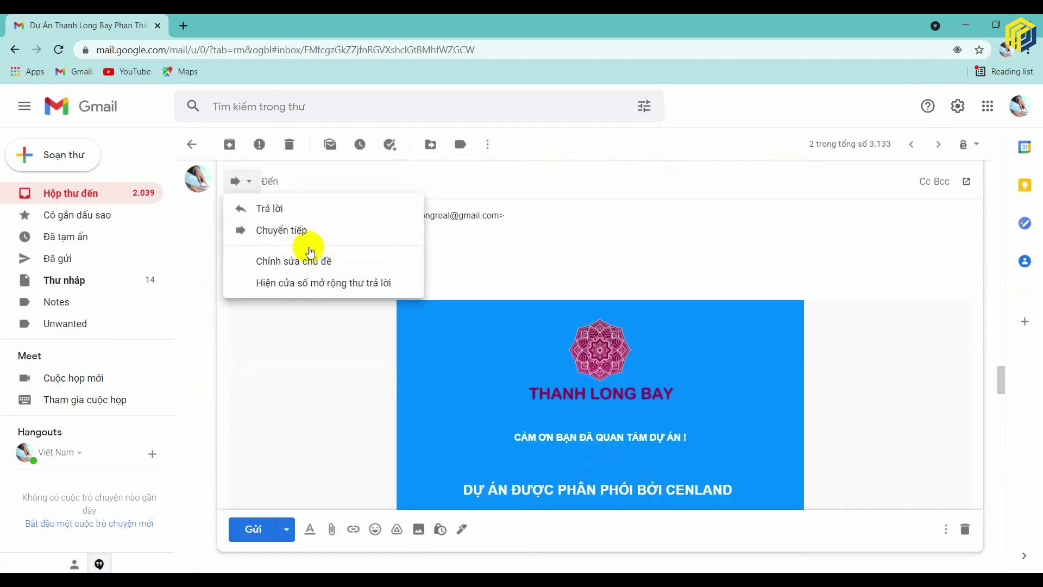
click(310, 262)
click(631, 224)
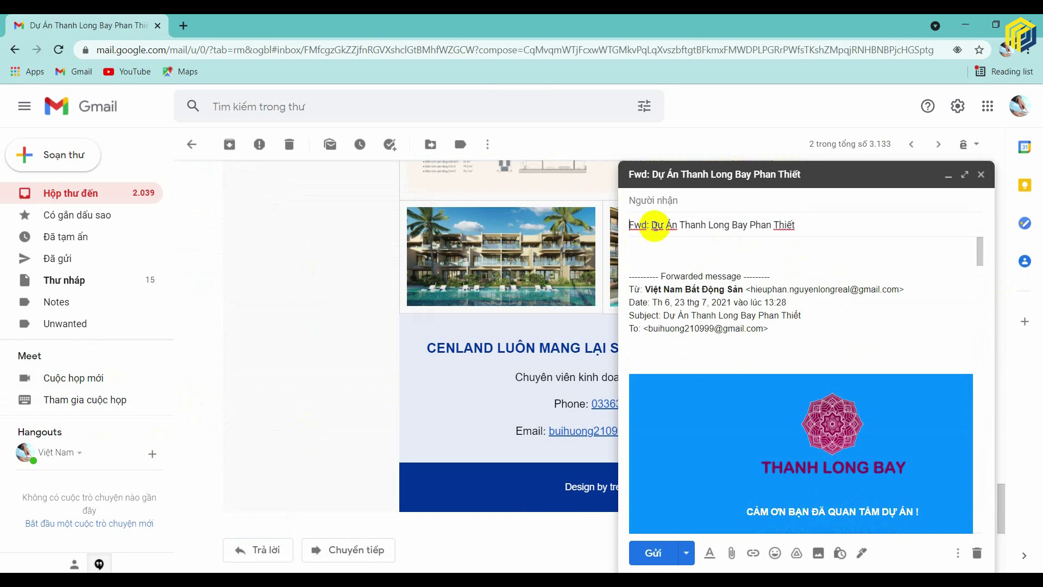
drag(652, 224, 626, 225)
key(BackSpace)
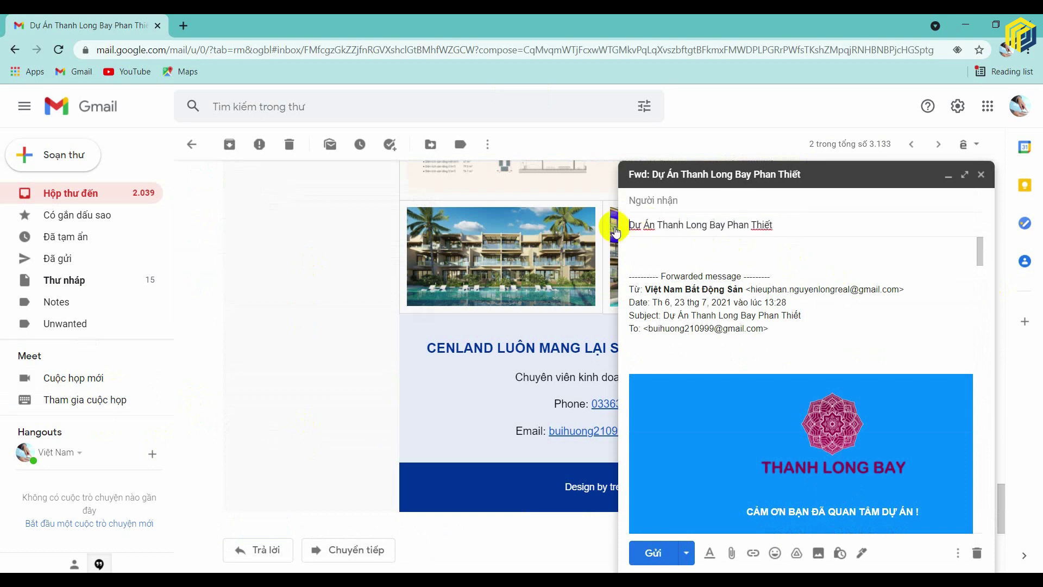
drag(638, 348, 624, 277)
key(BackSpace)
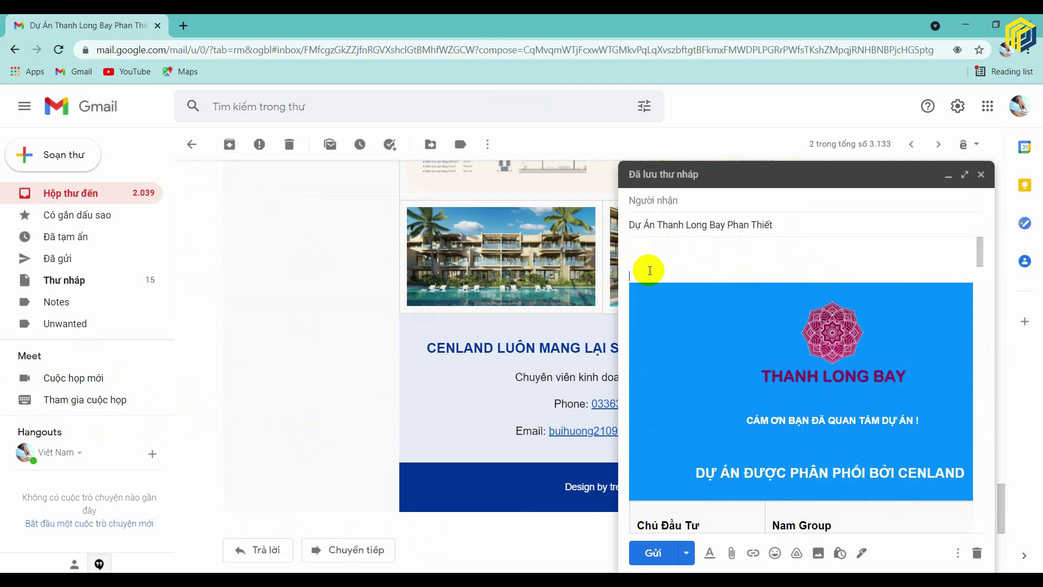
key(BackSpace)
key(BackSpace)
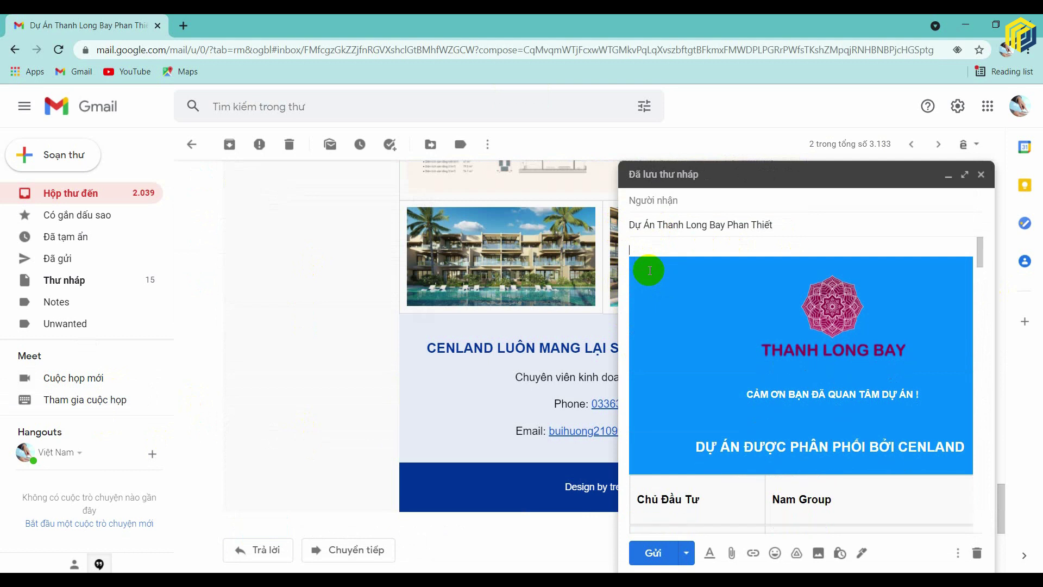
- Add the recipient from the contact suggestions and send the forward
scroll(710, 321, down, 3)
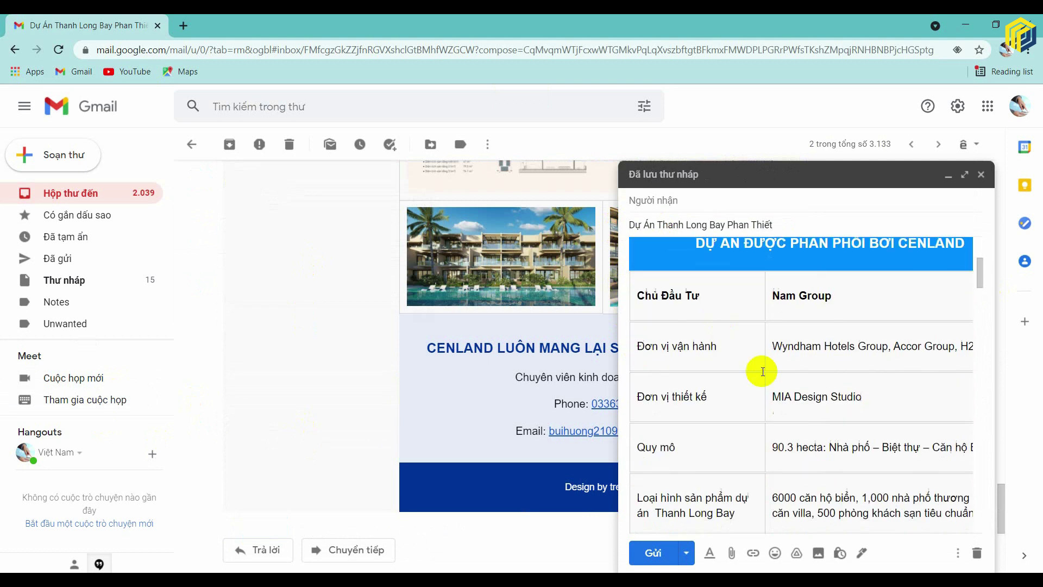
click(681, 206)
text(phan)
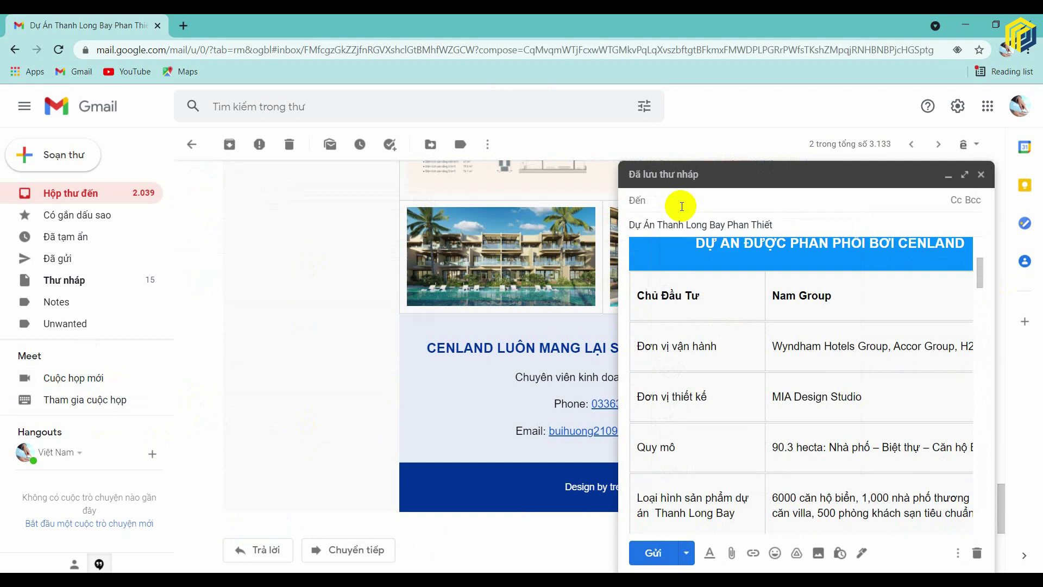
key(Down)
key(Down)
key(Return)
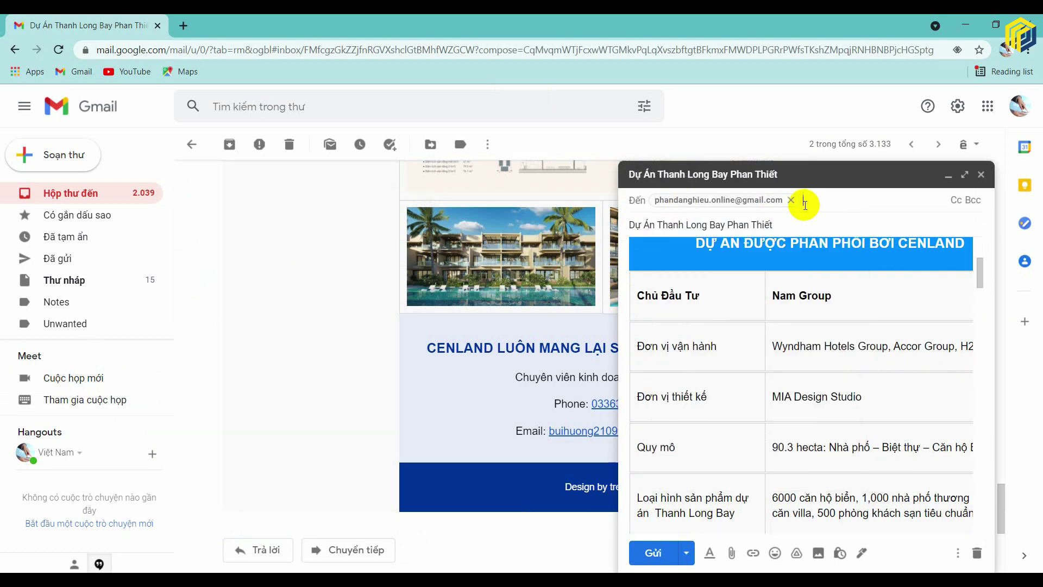
click(653, 553)
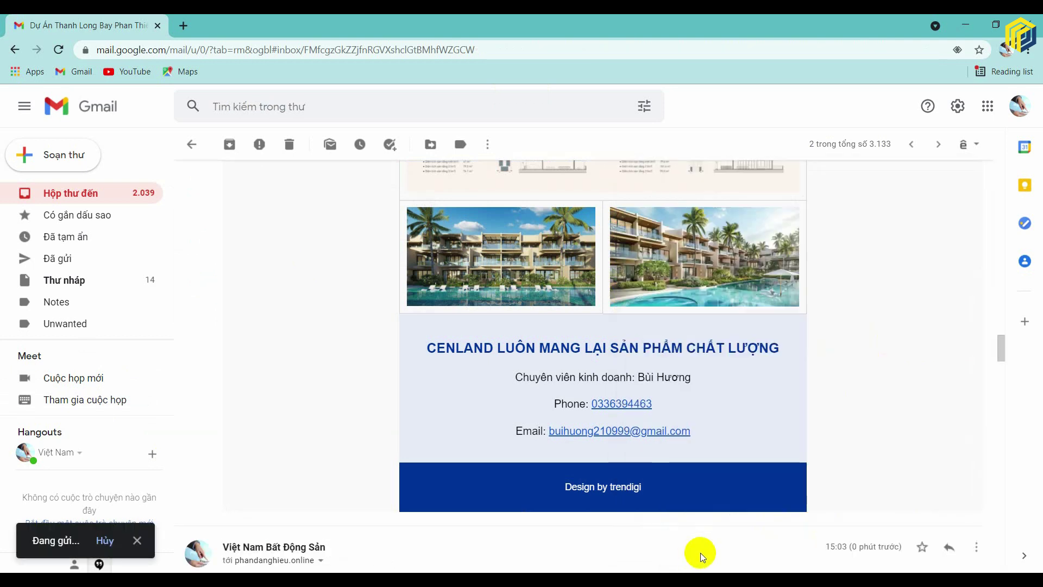